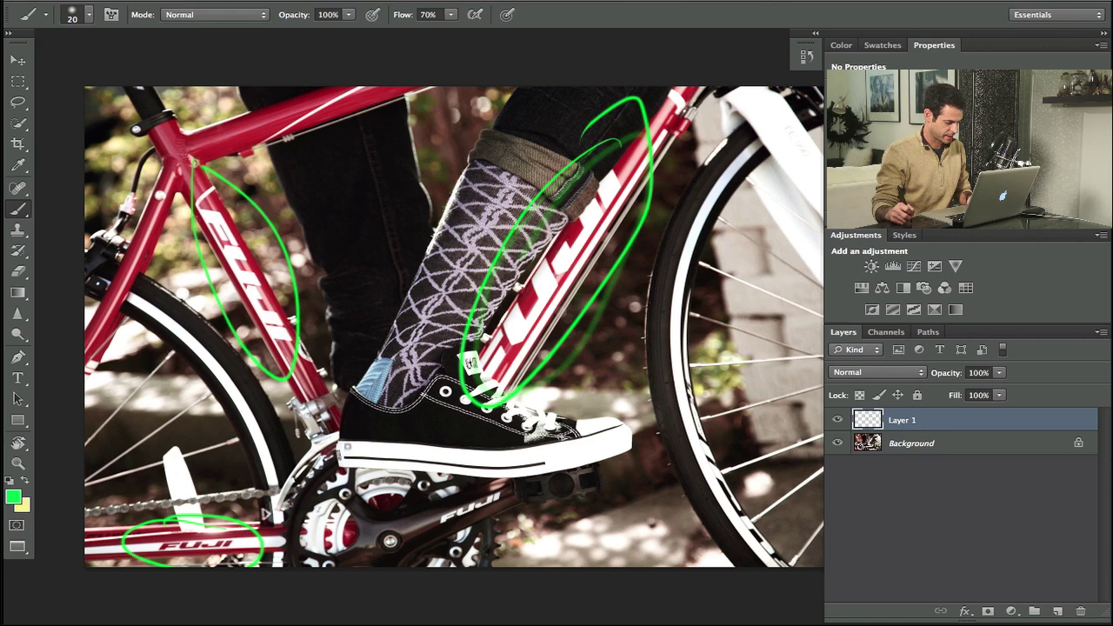
# Step: Circle the small lettering on the white fork and the FUJI logo on the crank arm with green brush strokes
pyautogui.moveTo(532, 336)
pyautogui.mouseDown()
pyautogui.moveTo(453, 405)
pyautogui.moveTo(350, 337)
pyautogui.mouseUp()
pyautogui.moveTo(588, 116); pyautogui.dragTo(589, 129)
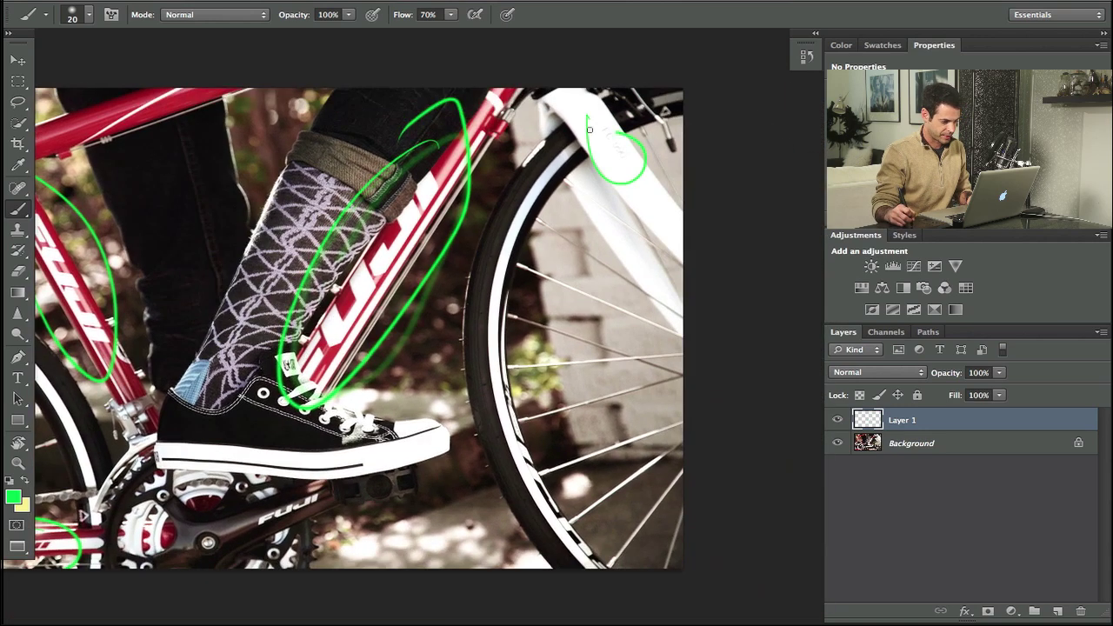
pyautogui.moveTo(398, 470); pyautogui.dragTo(509, 402)
pyautogui.moveTo(408, 412)
pyautogui.mouseDown()
pyautogui.moveTo(389, 415)
pyautogui.moveTo(382, 435)
pyautogui.moveTo(452, 487)
pyautogui.mouseUp()
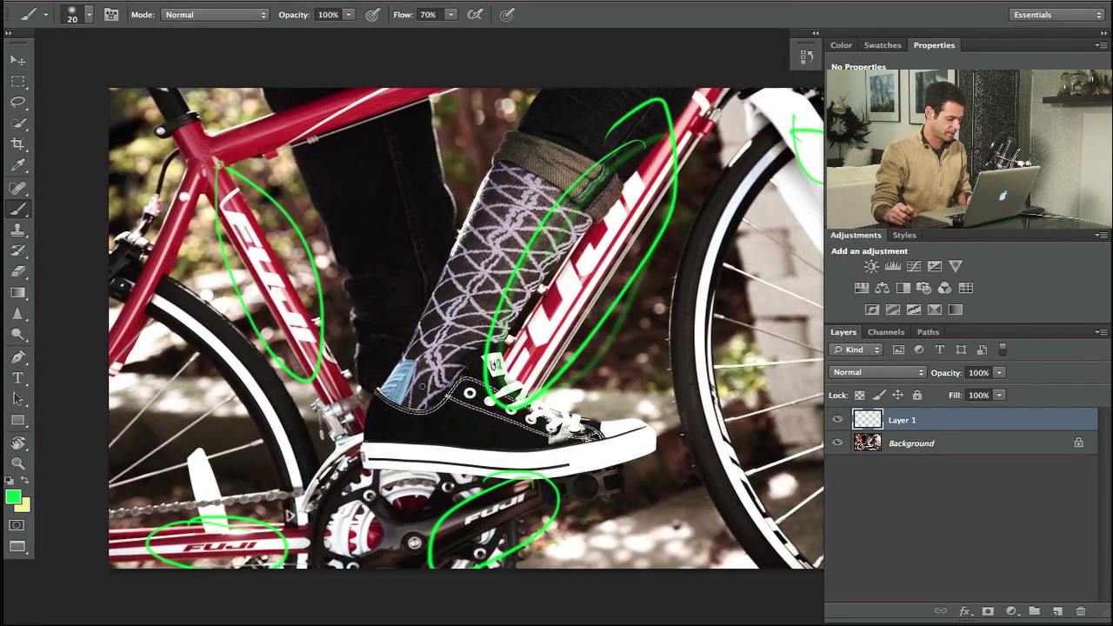
# Step: Draw green arrows pointing at the fork, chainstay and seat tube lettering, and circle the crank arm logo a second time
pyautogui.moveTo(469, 425); pyautogui.dragTo(440, 382)
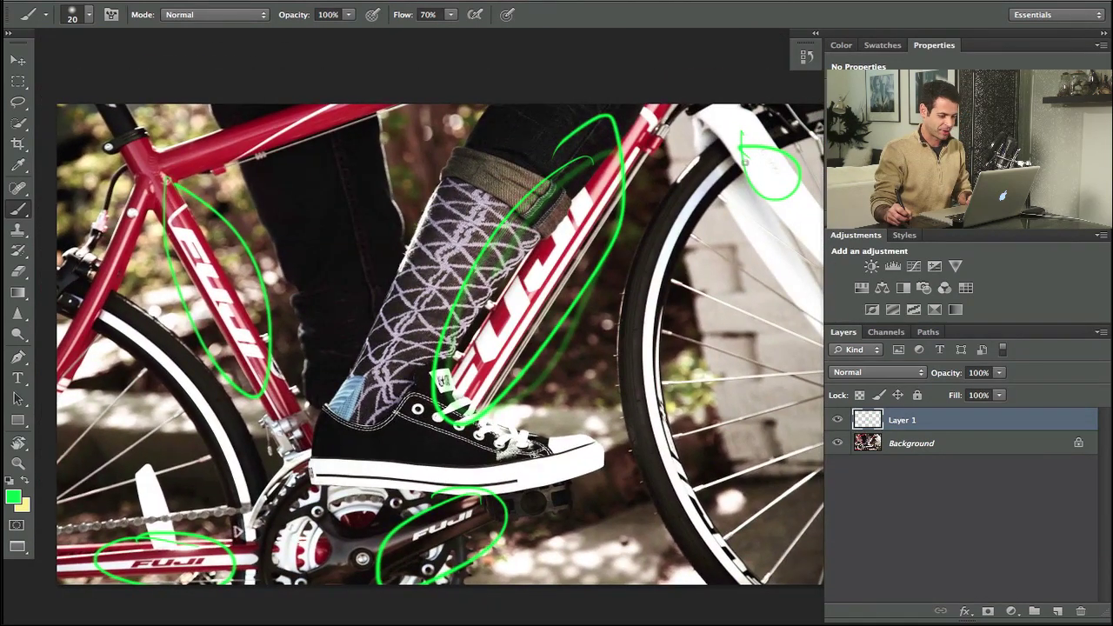
pyautogui.moveTo(746, 233)
pyautogui.mouseDown()
pyautogui.moveTo(728, 207)
pyautogui.moveTo(740, 210)
pyautogui.mouseUp()
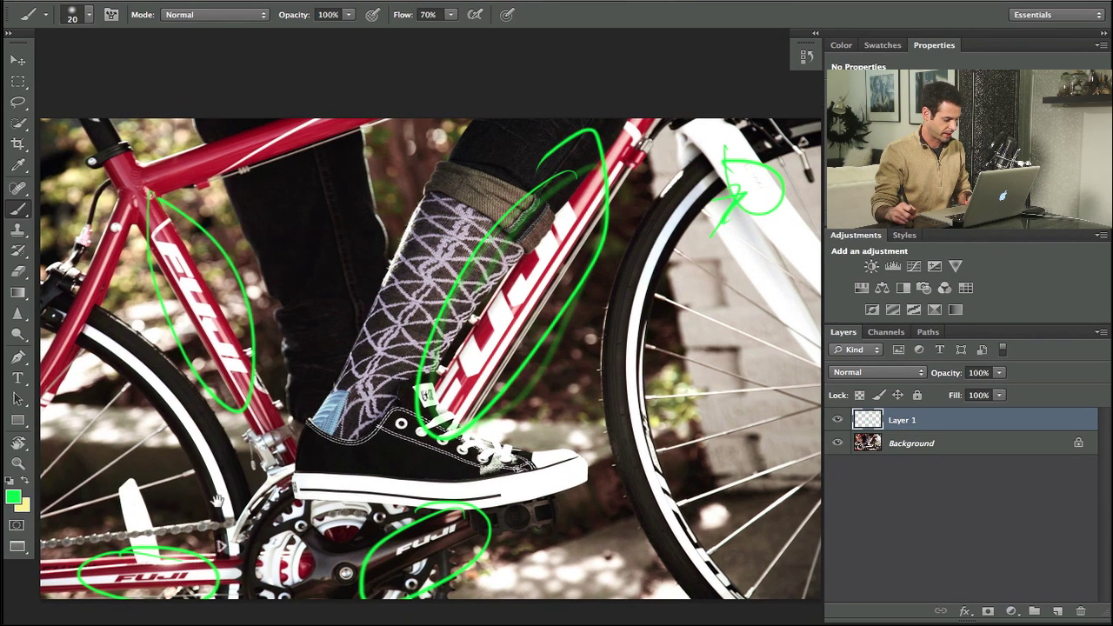
pyautogui.moveTo(217, 502); pyautogui.dragTo(308, 445)
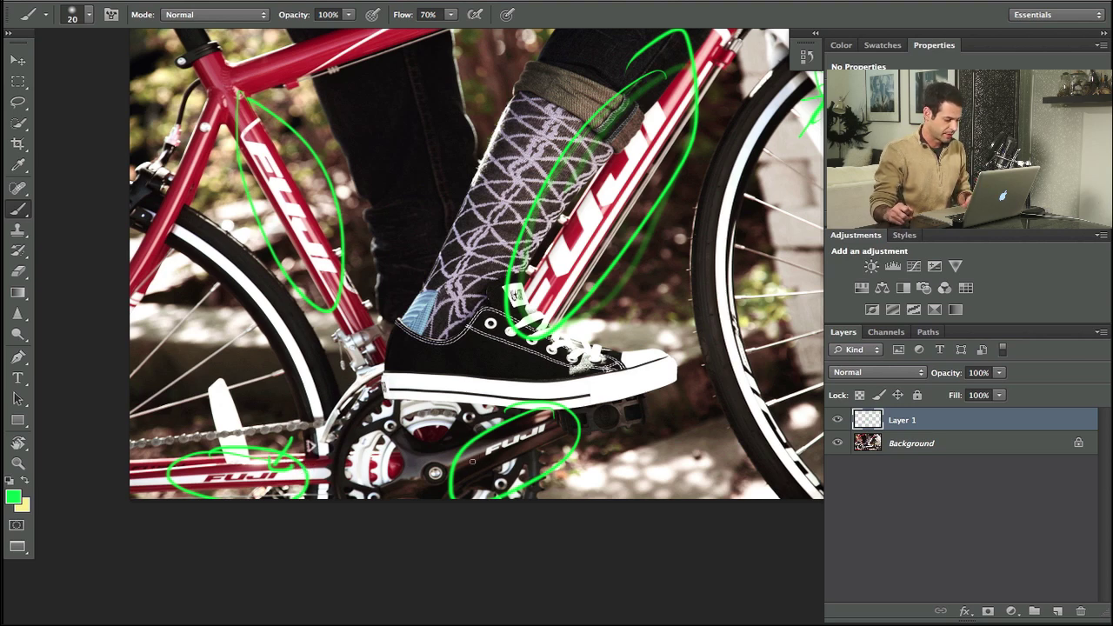
pyautogui.moveTo(512, 426)
pyautogui.mouseDown()
pyautogui.moveTo(561, 421)
pyautogui.moveTo(522, 487)
pyautogui.moveTo(513, 400)
pyautogui.mouseUp()
pyautogui.press('super+z')
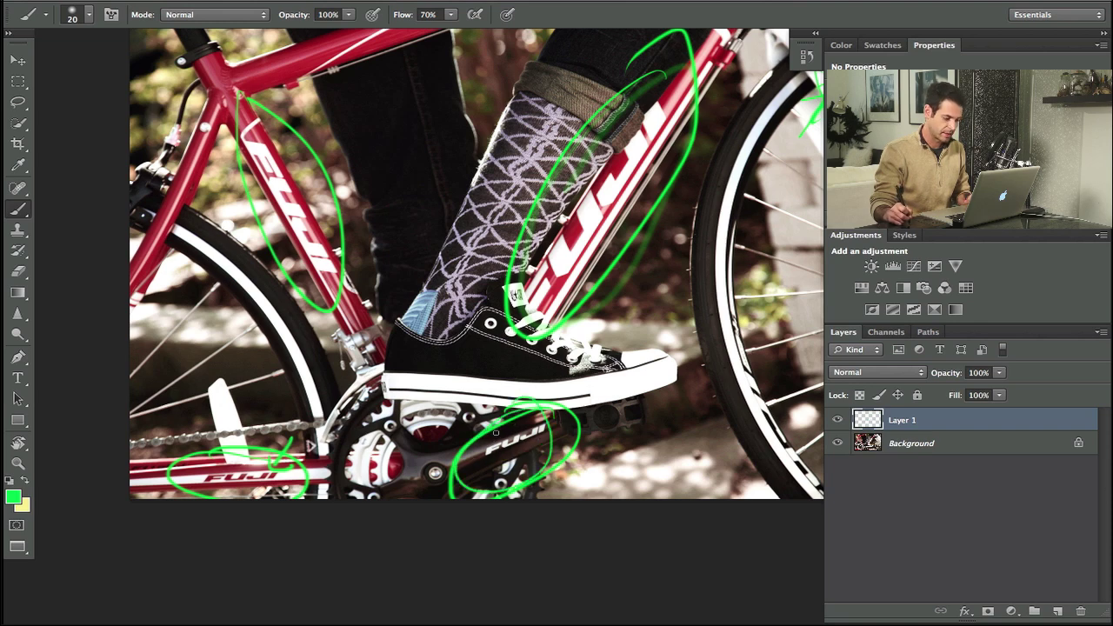
pyautogui.moveTo(375, 171); pyautogui.dragTo(345, 196)
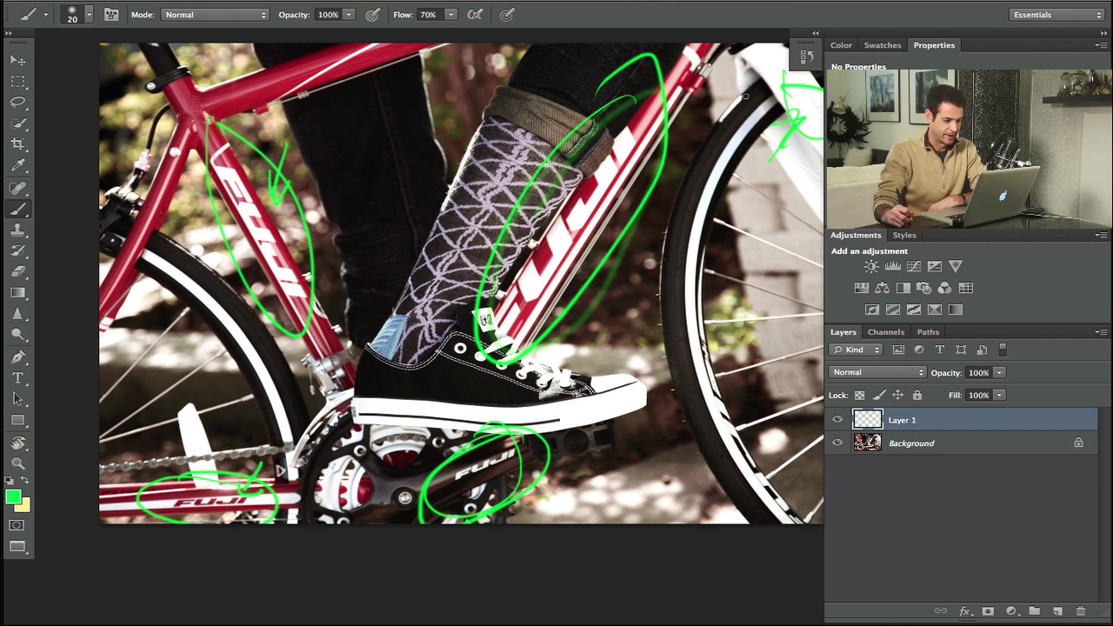
# Step: Mark the logos with circled green numbers: 1 fork, 2 chainstay, 3 crank arm, 4 seat tube, 5 down tube
pyautogui.moveTo(746, 96)
pyautogui.mouseDown()
pyautogui.moveTo(721, 139)
pyautogui.moveTo(750, 94)
pyautogui.mouseUp()
pyautogui.moveTo(190, 434)
pyautogui.mouseDown()
pyautogui.moveTo(234, 455)
pyautogui.moveTo(174, 464)
pyautogui.moveTo(216, 417)
pyautogui.mouseUp()
pyautogui.moveTo(419, 463)
pyautogui.mouseDown()
pyautogui.moveTo(398, 513)
pyautogui.moveTo(383, 439)
pyautogui.mouseUp()
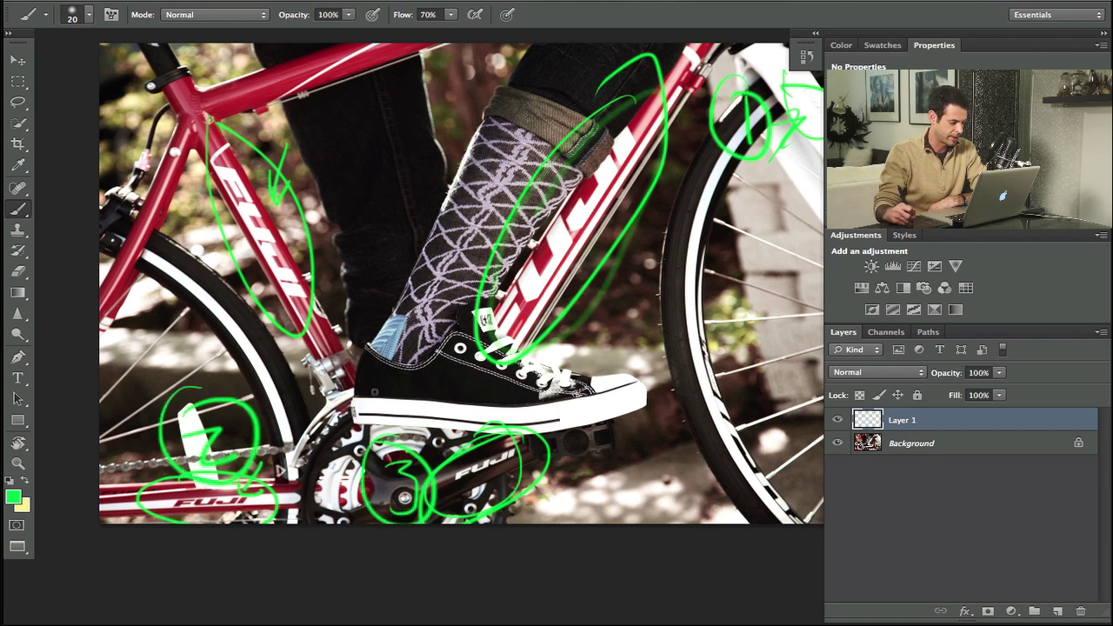
pyautogui.moveTo(311, 217)
pyautogui.mouseDown()
pyautogui.moveTo(326, 261)
pyautogui.moveTo(293, 202)
pyautogui.mouseUp()
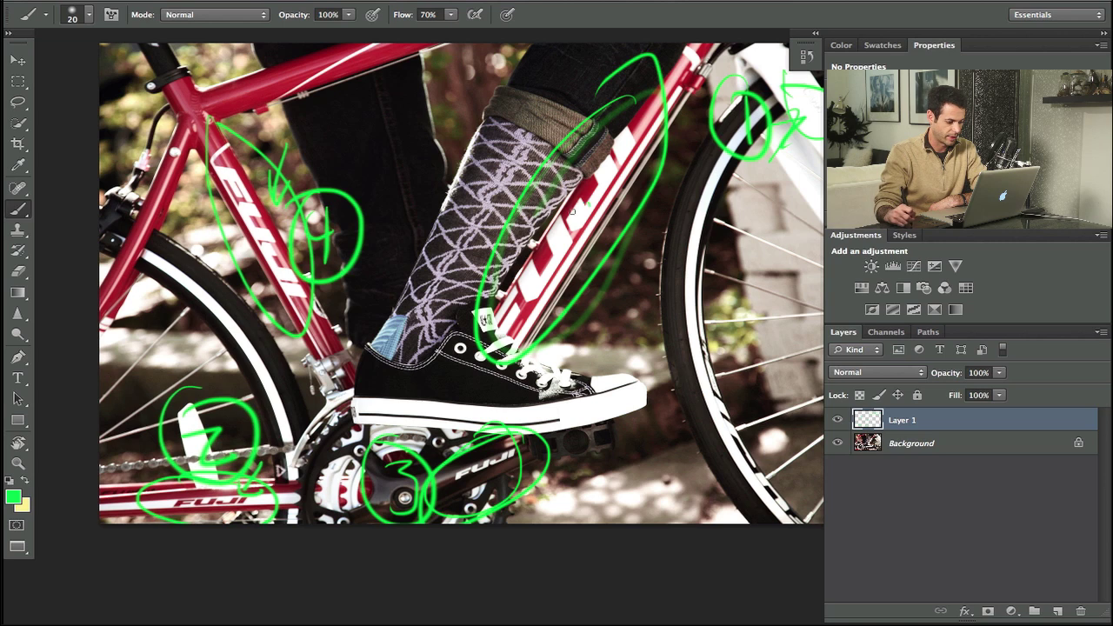
pyautogui.moveTo(572, 210)
pyautogui.mouseDown()
pyautogui.moveTo(578, 250)
pyautogui.moveTo(599, 179)
pyautogui.mouseUp()
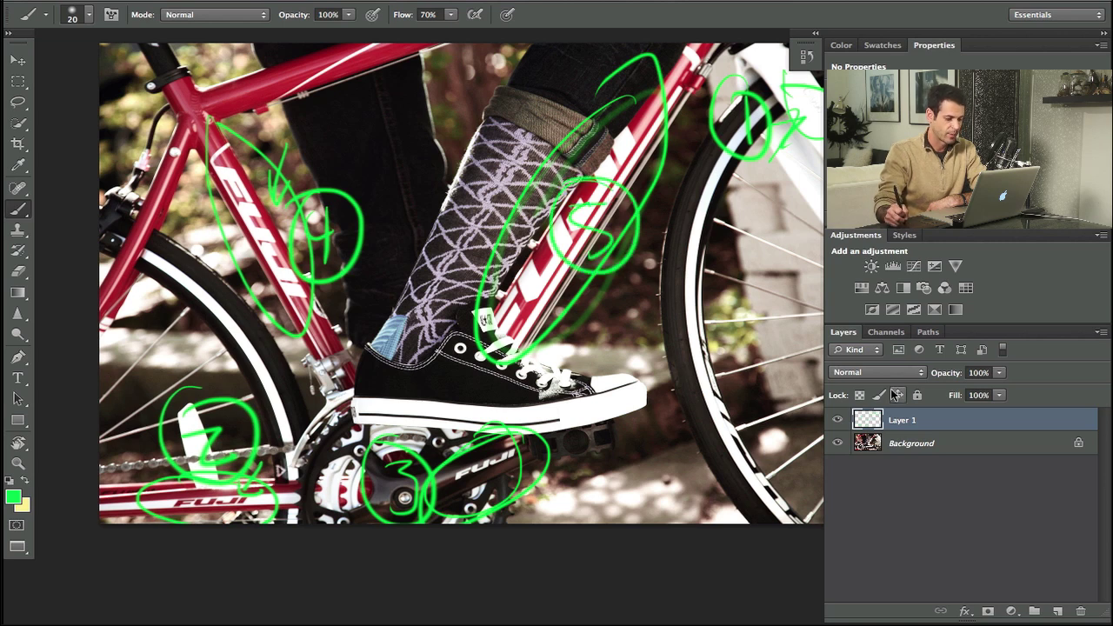
# Step: Add a new empty layer directly above the Background and hide the annotation layer, Layer 1
pyautogui.click(899, 444)
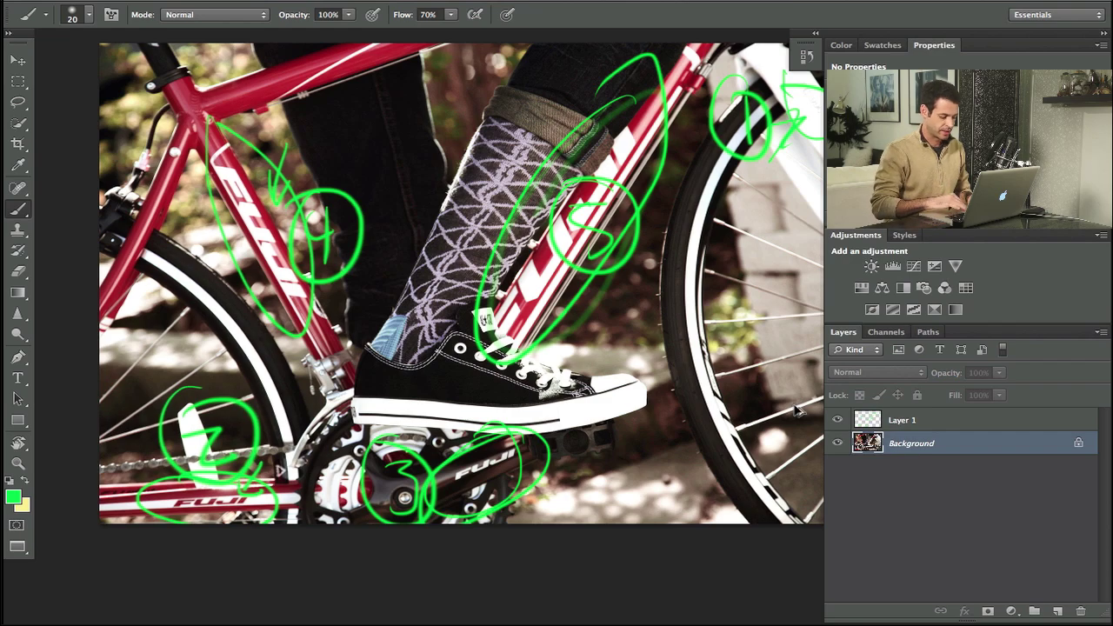
pyautogui.hotkey('ctrl', 'shift', 'alt', 'n')
pyautogui.click(837, 420)
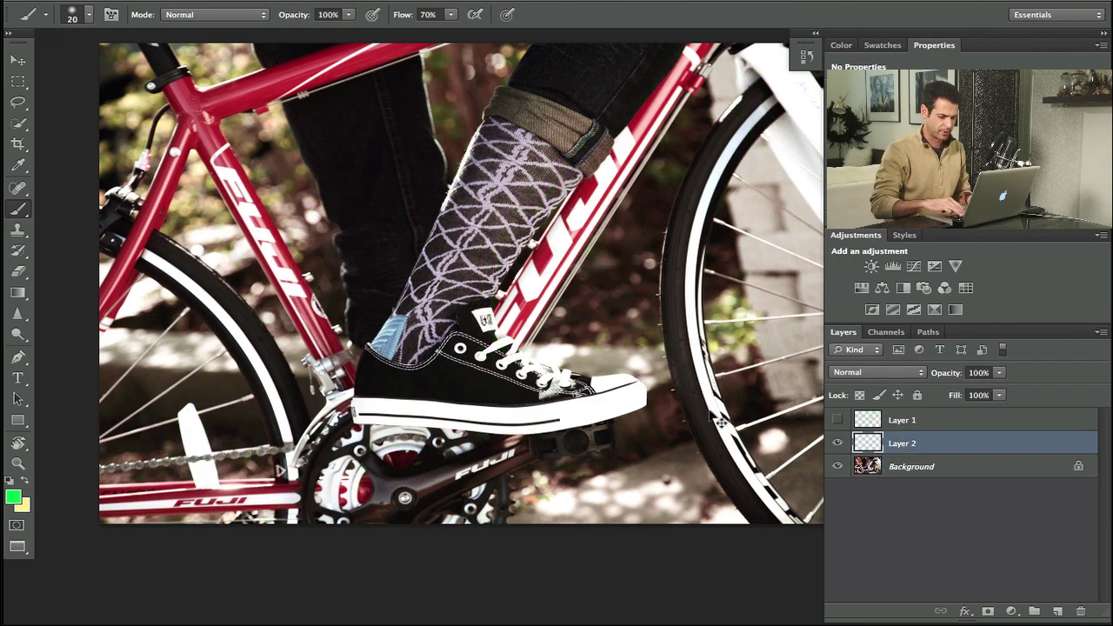
# Step: Paint out the small lettering on the fork with a soft brush, using white sampled from the fork beside it
pyautogui.hotkey('ctrl', '+')
pyautogui.hotkey('ctrl', '+')
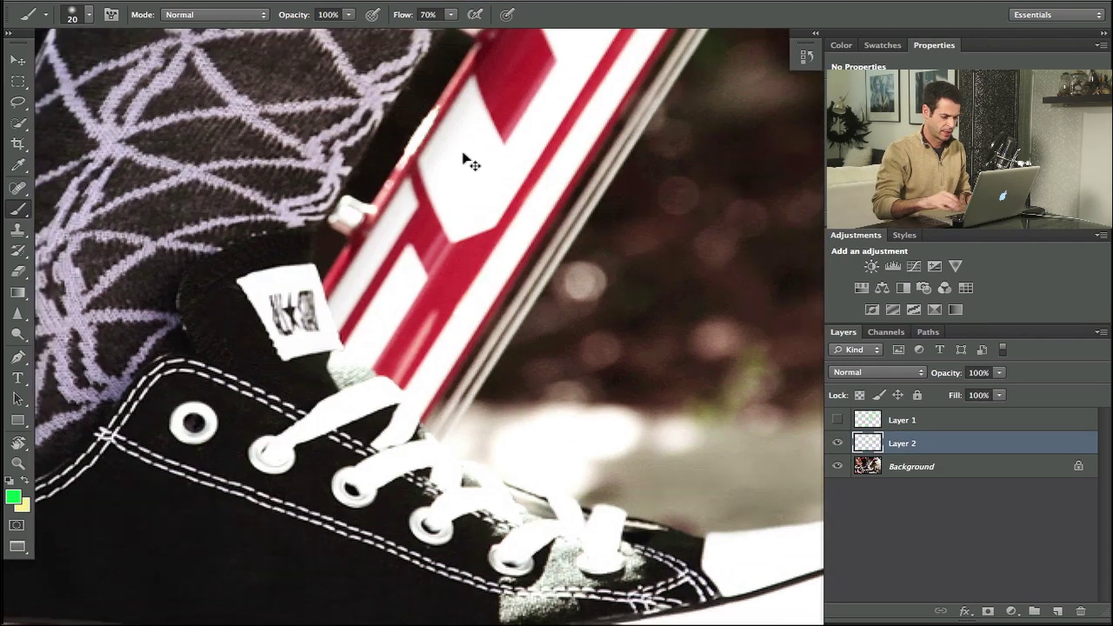
pyautogui.hotkey('ctrl', '-')
pyautogui.moveTo(698, 170); pyautogui.dragTo(441, 286)
pyautogui.moveTo(610, 146); pyautogui.dragTo(417, 351)
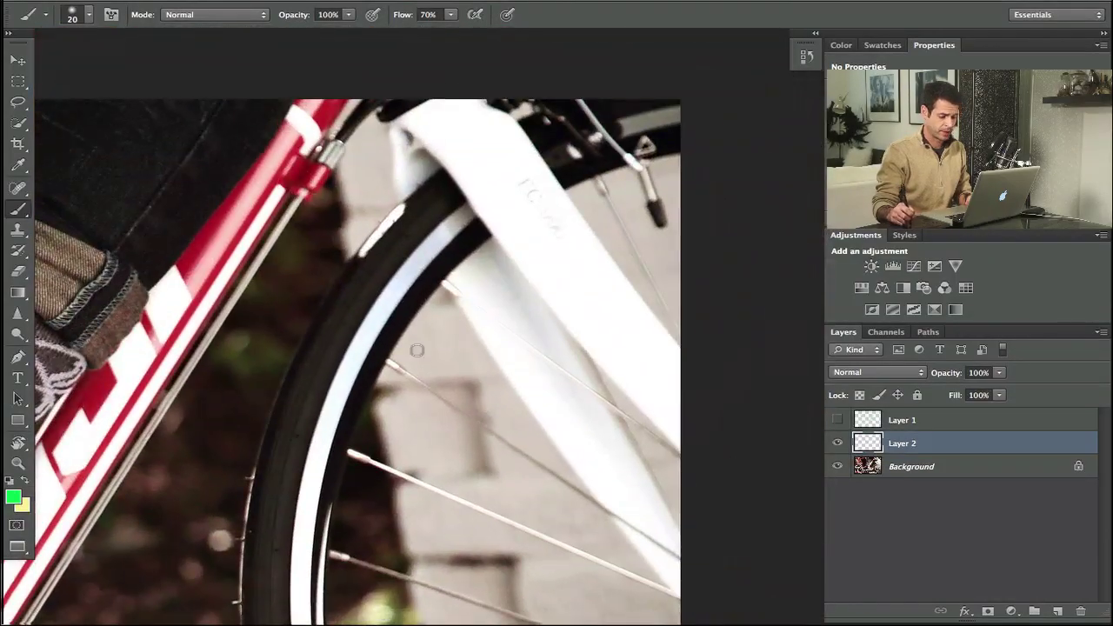
pyautogui.moveTo(559, 258); pyautogui.dragTo(568, 263)
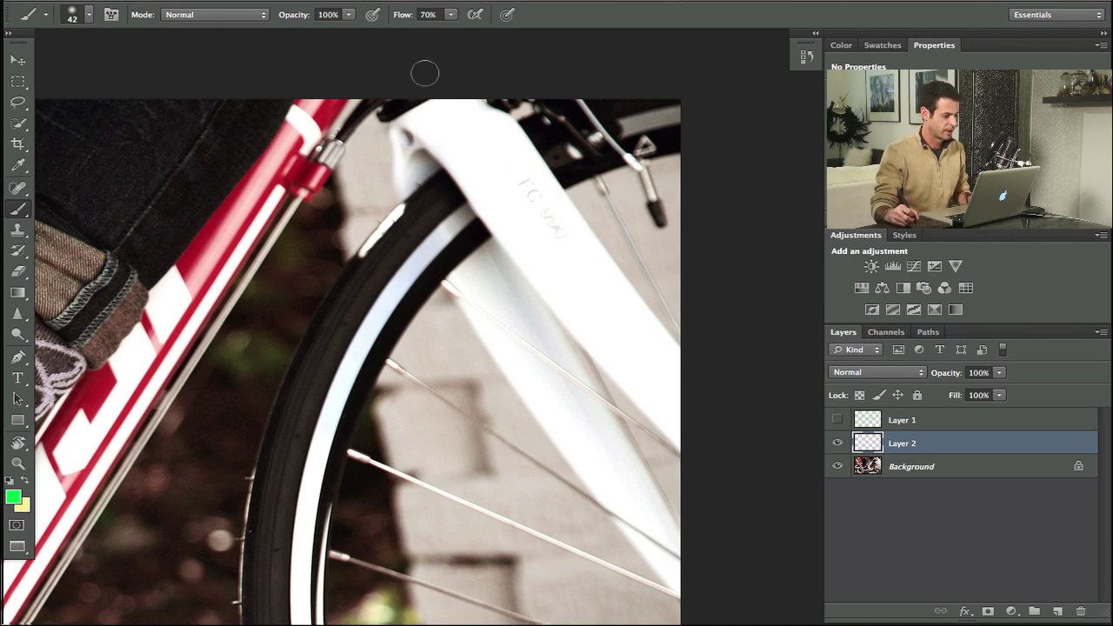
pyautogui.keyDown('alt'); pyautogui.click(504, 170); pyautogui.keyUp('alt')
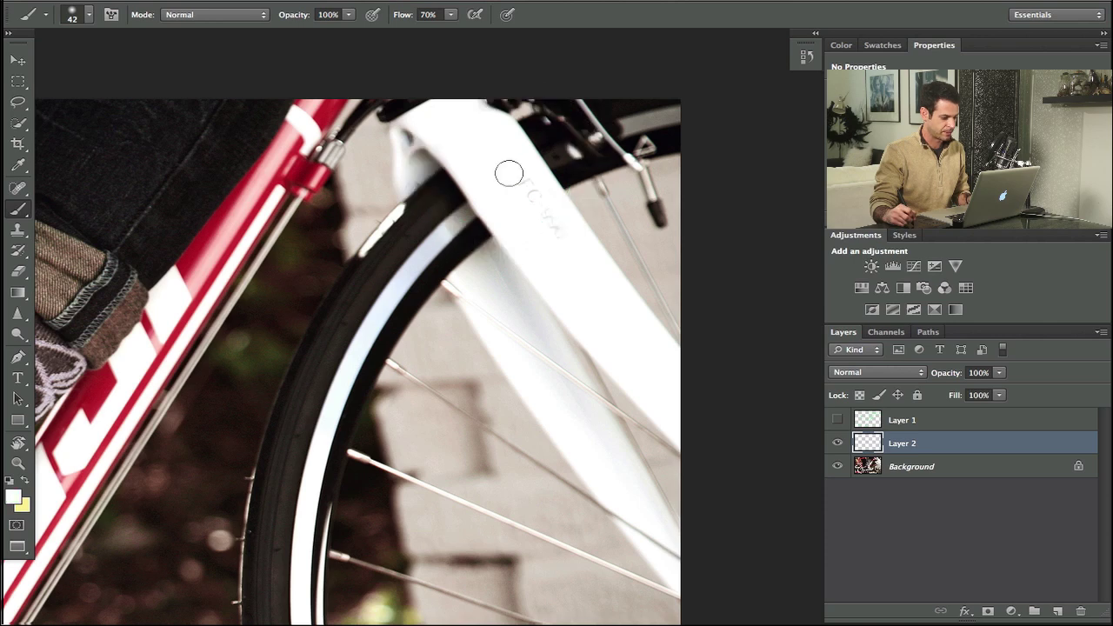
pyautogui.moveTo(509, 174); pyautogui.dragTo(557, 236)
pyautogui.keyDown('alt'); pyautogui.click(514, 166); pyautogui.keyUp('alt')
pyautogui.keyDown('alt'); pyautogui.click(498, 166); pyautogui.keyUp('alt')
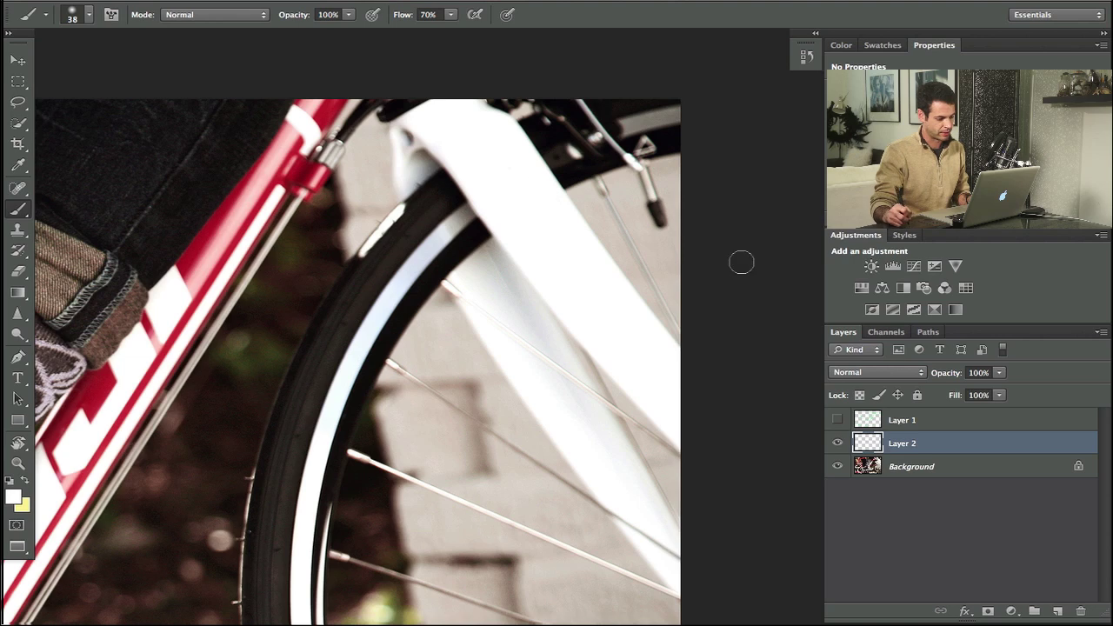
# Step: Add a new layer above Layer 2 for the chainstay logo and switch to the Polygonal Lasso
pyautogui.press('space')
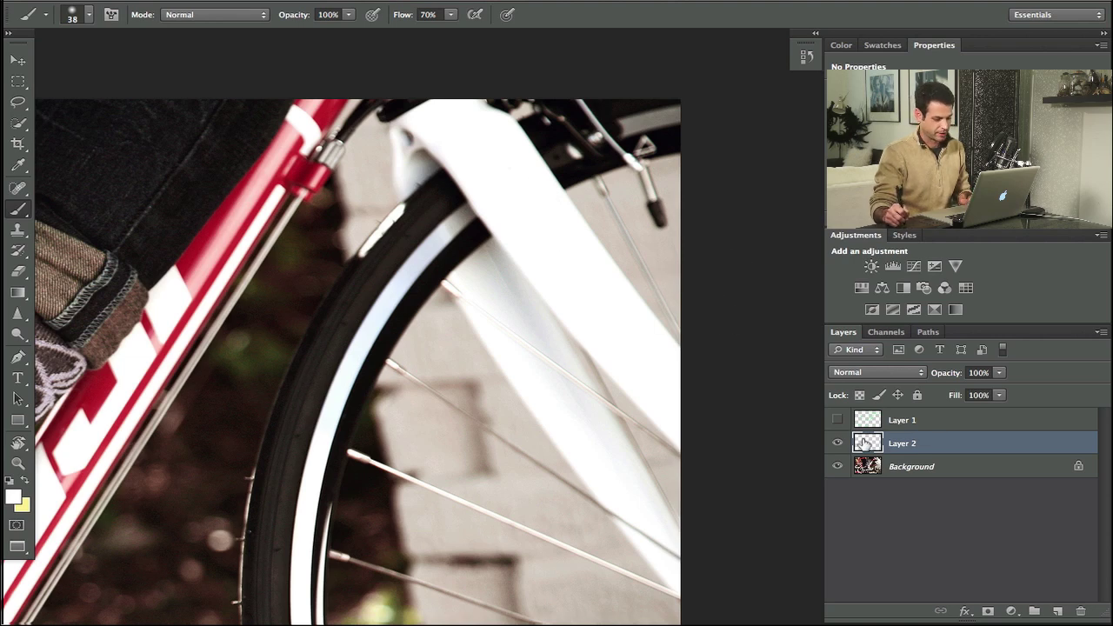
pyautogui.moveTo(371, 461); pyautogui.dragTo(609, 272)
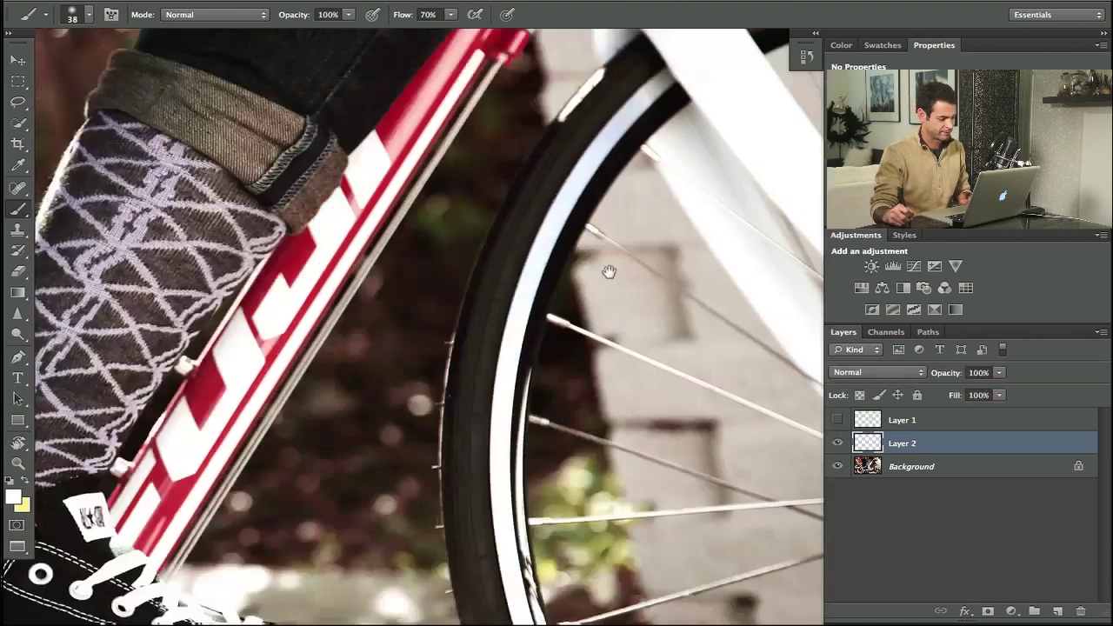
pyautogui.moveTo(112, 500); pyautogui.dragTo(510, 286)
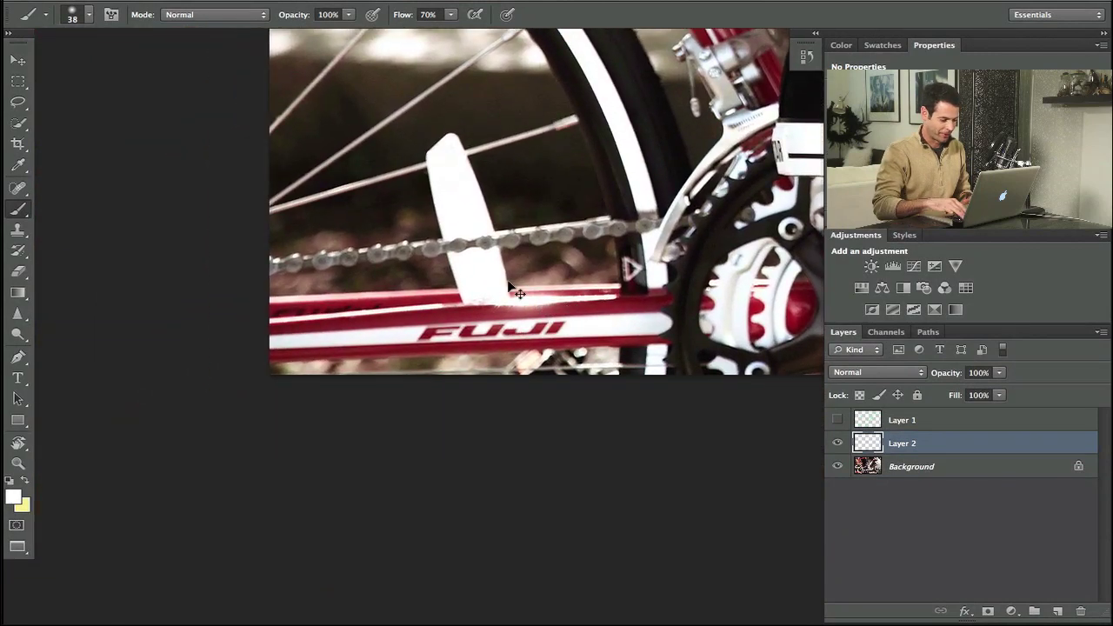
pyautogui.press('super+plus')
pyautogui.hotkey('ctrl', 'shift', 'alt', 'n')
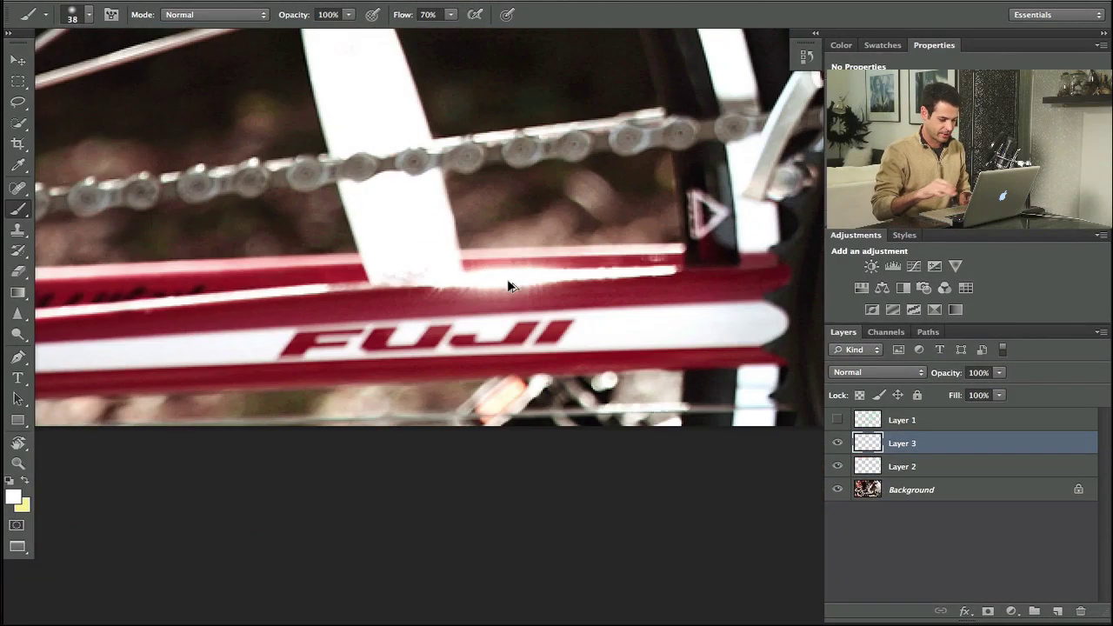
pyautogui.press('l')
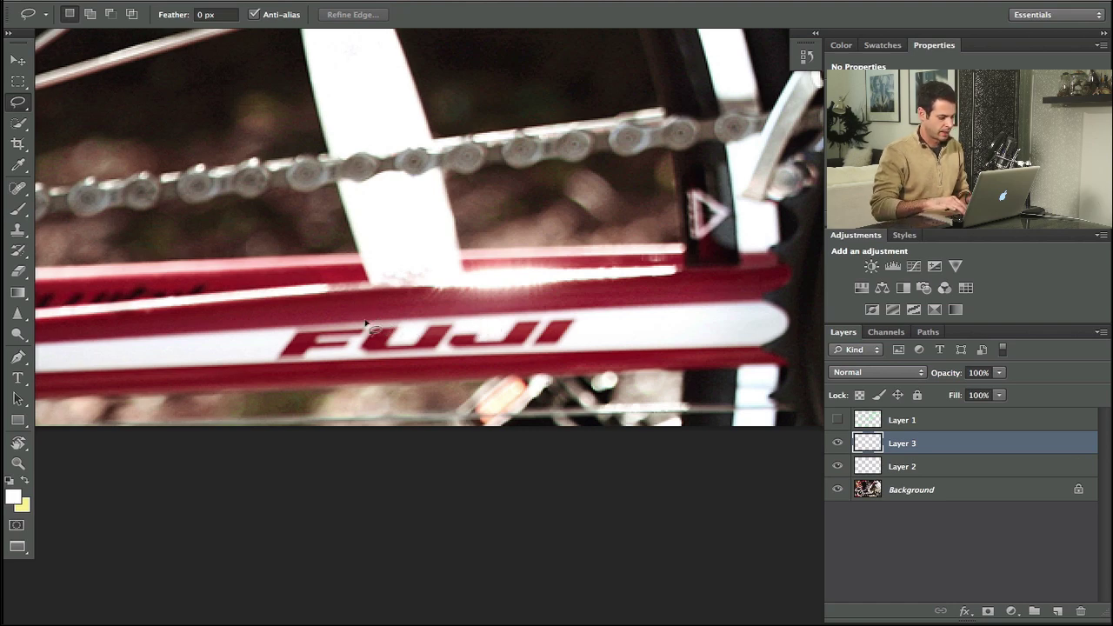
pyautogui.hotkey('shift', 'l')
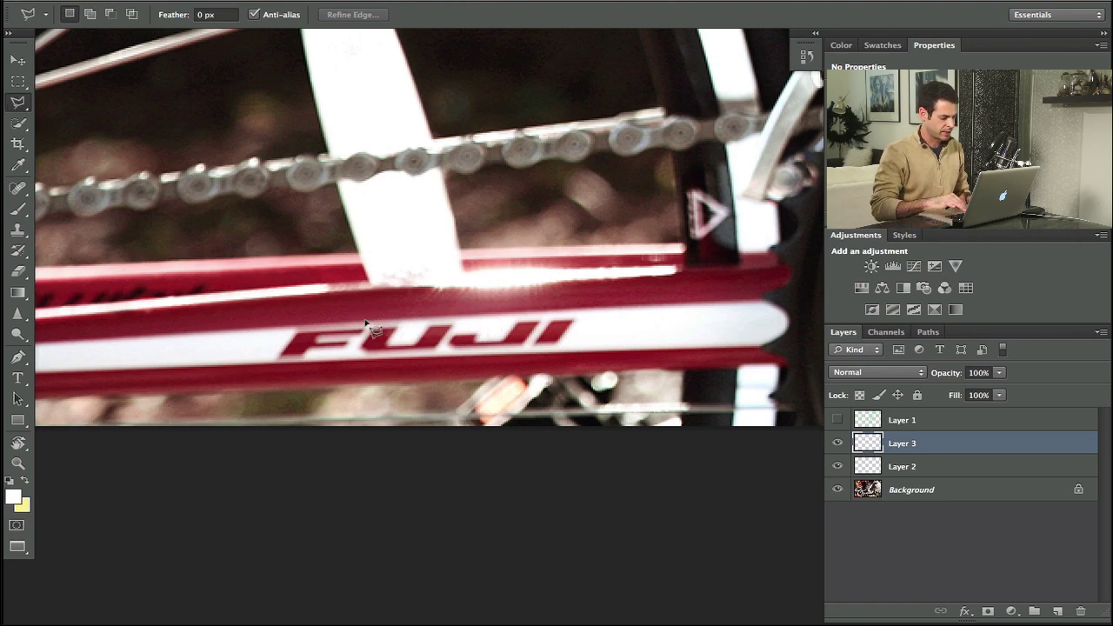
pyautogui.click(289, 331)
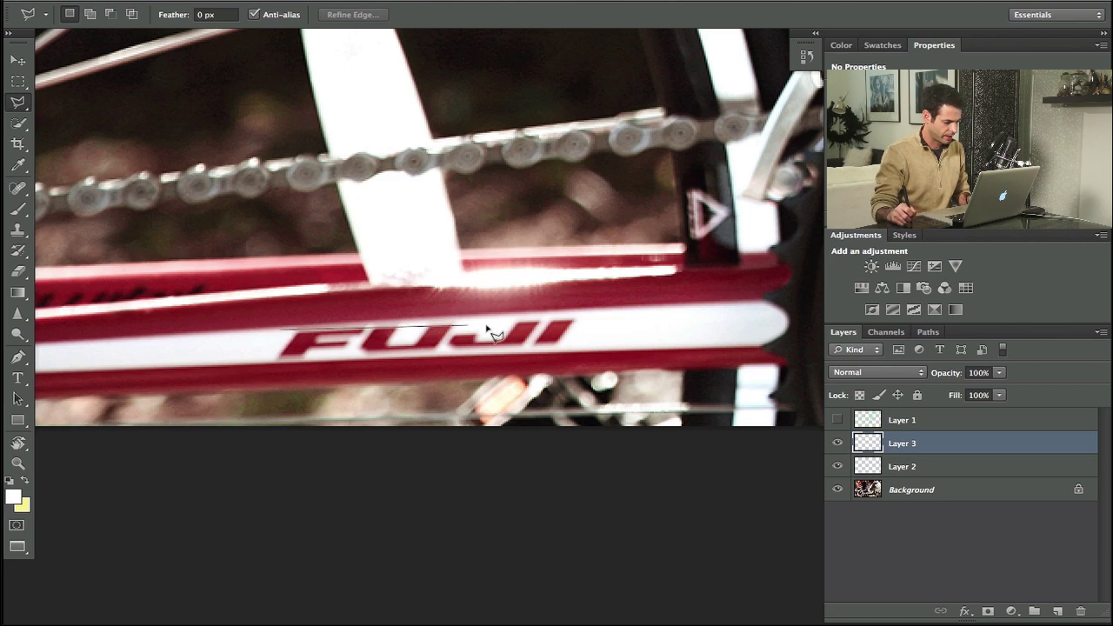
pyautogui.press('Escape')
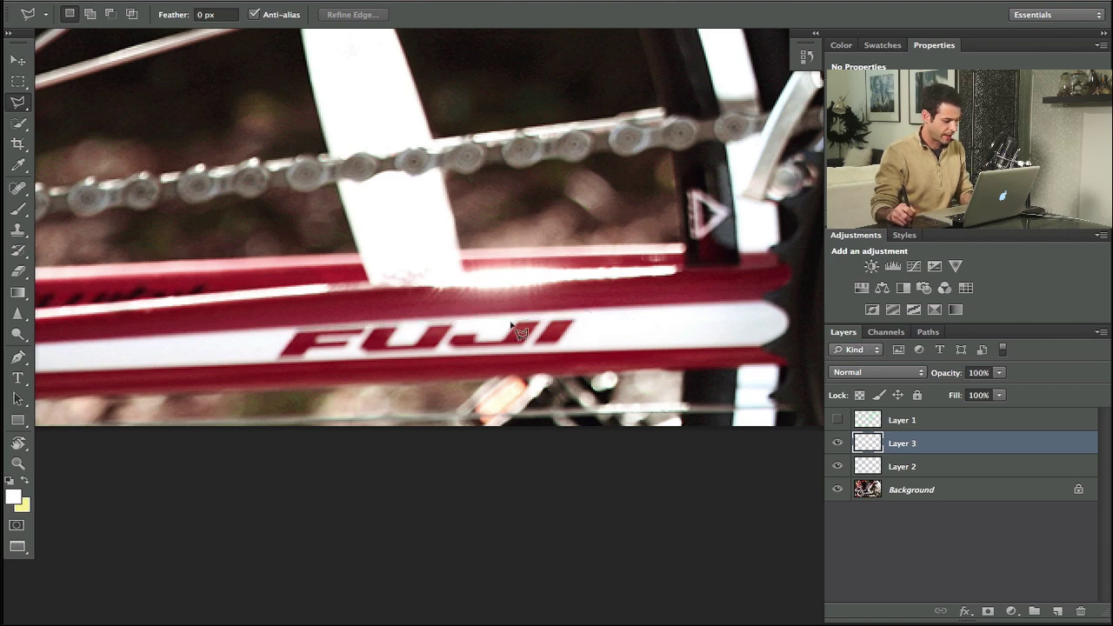
pyautogui.hotkey('shift', 'l')
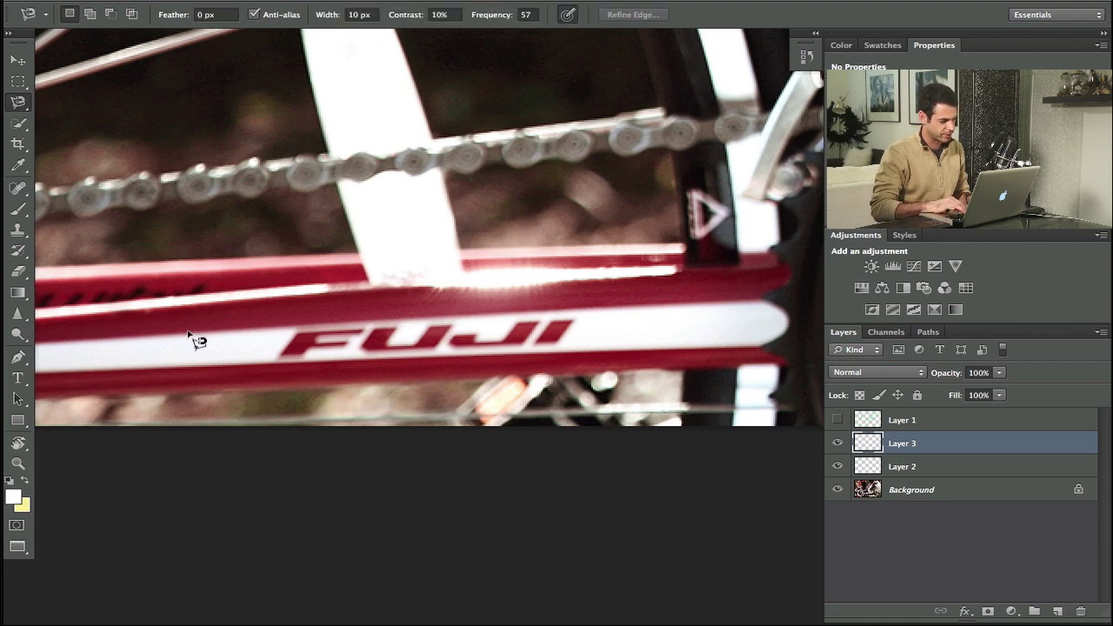
pyautogui.hotkey('shift', 'l')
pyautogui.hotkey('shift', 'l')
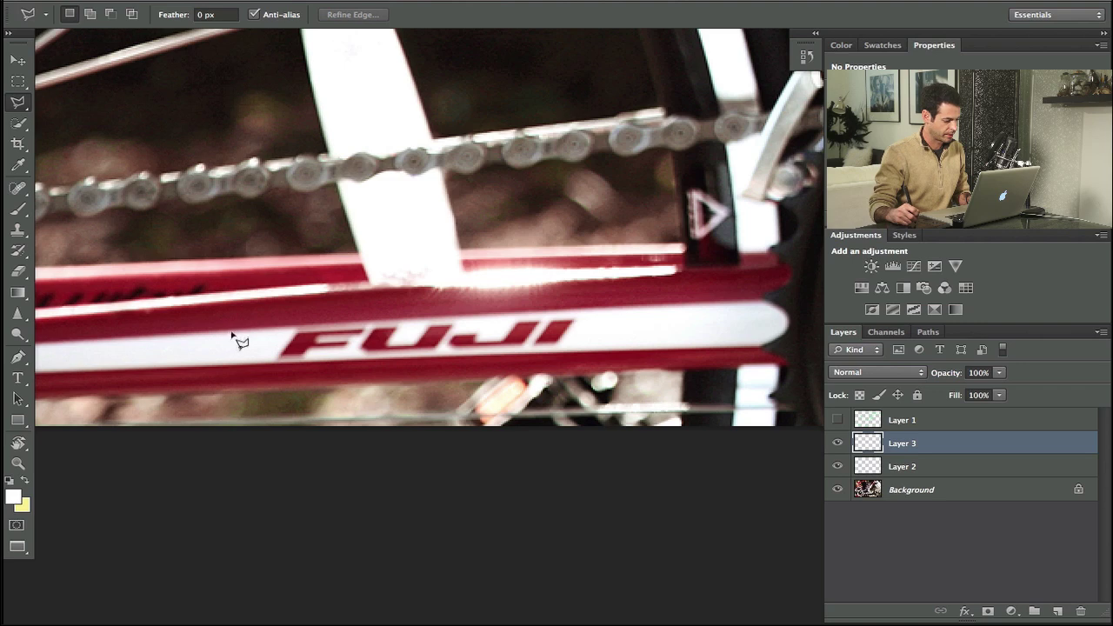
# Step: Outline the FUJI lettering on the chainstay with a polygonal selection following the edges of the white stripe
pyautogui.click(232, 334)
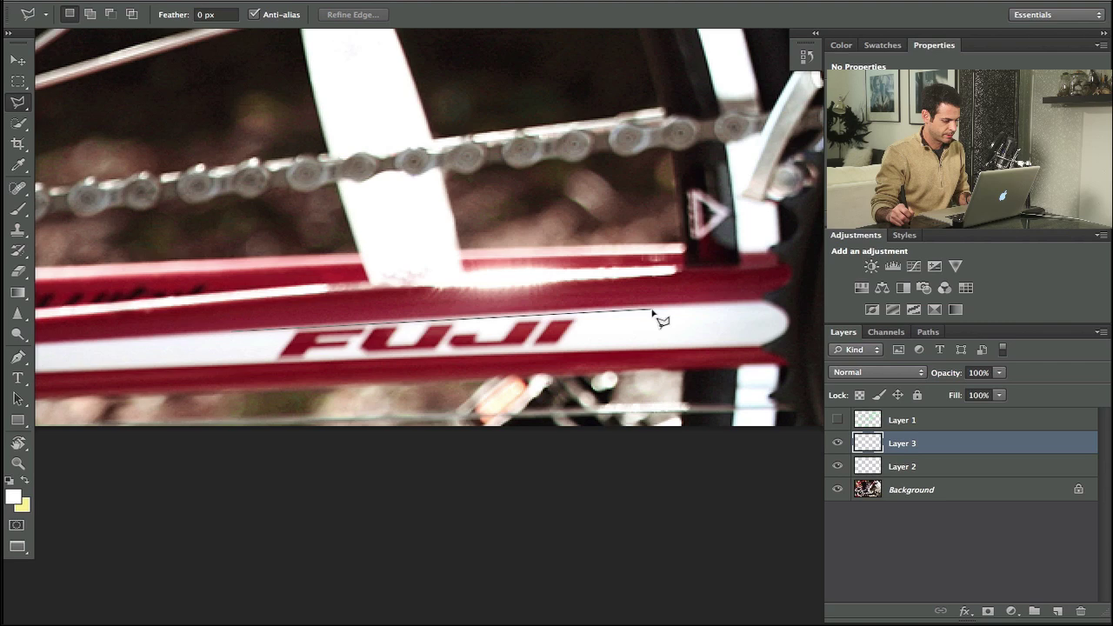
pyautogui.click(652, 311)
pyautogui.click(589, 348)
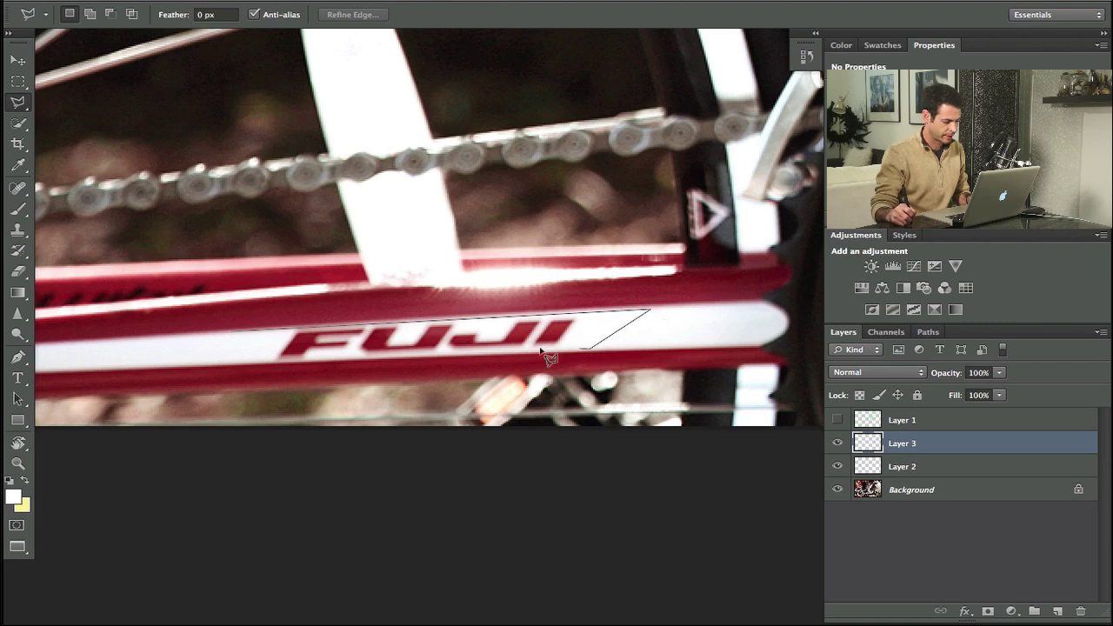
pyautogui.doubleClick(230, 358)
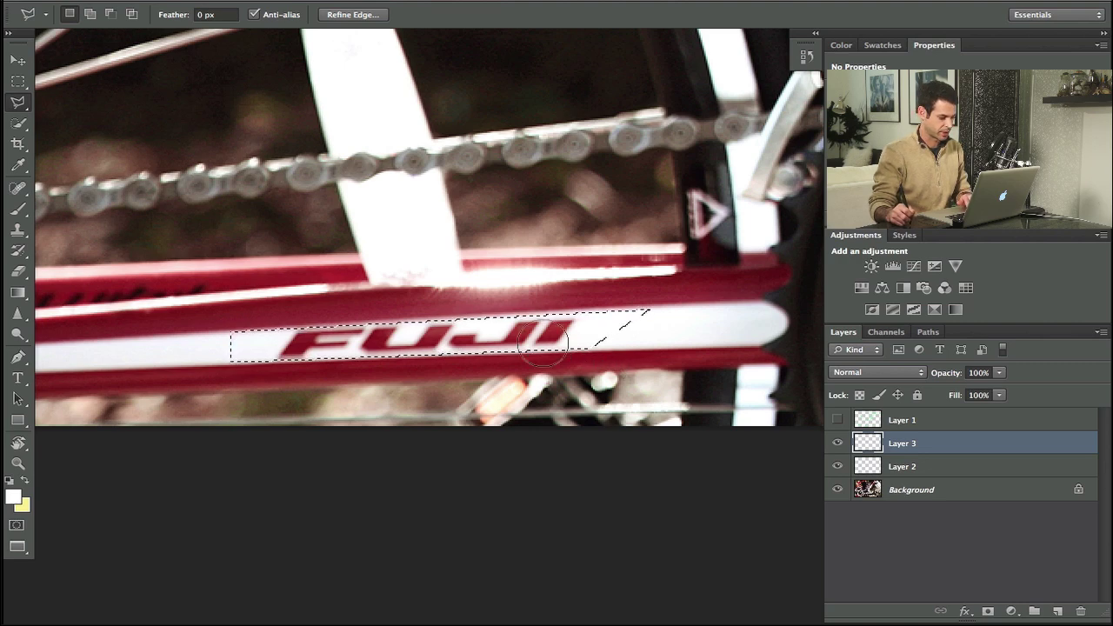
# Step: Brush white over the FUJI lettering inside the chainstay selection and hide the selection edges, choosing Hide Extras for the shortcut
pyautogui.press('b')
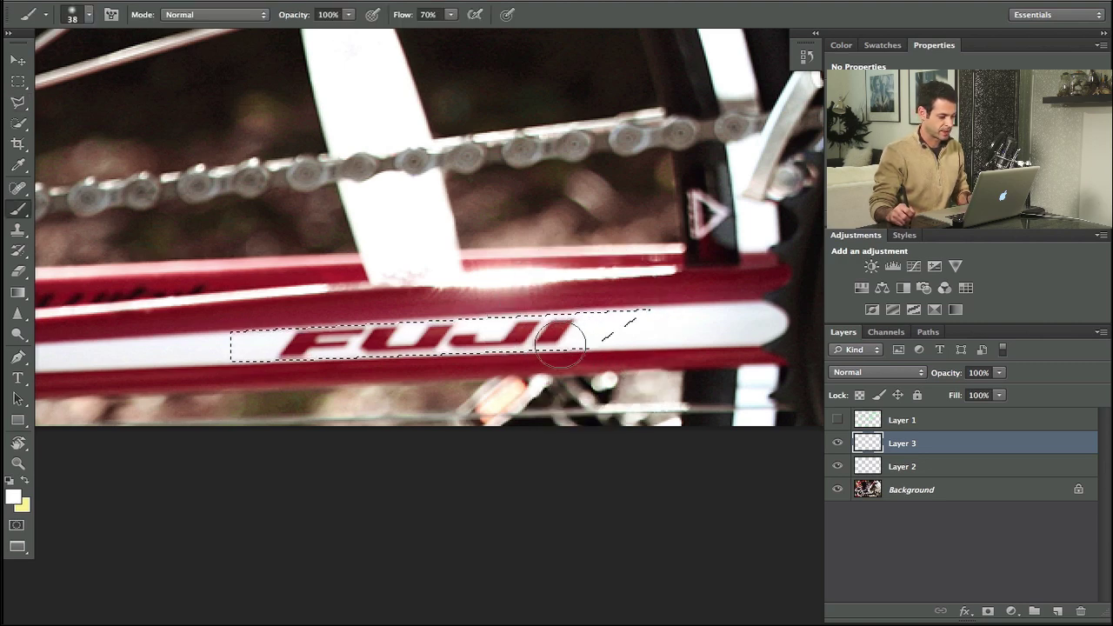
pyautogui.moveTo(560, 340)
pyautogui.mouseDown()
pyautogui.moveTo(443, 339)
pyautogui.moveTo(483, 325)
pyautogui.moveTo(294, 355)
pyautogui.moveTo(385, 325)
pyautogui.moveTo(395, 344)
pyautogui.moveTo(317, 345)
pyautogui.moveTo(510, 334)
pyautogui.moveTo(645, 349)
pyautogui.moveTo(607, 343)
pyautogui.moveTo(573, 327)
pyautogui.mouseUp()
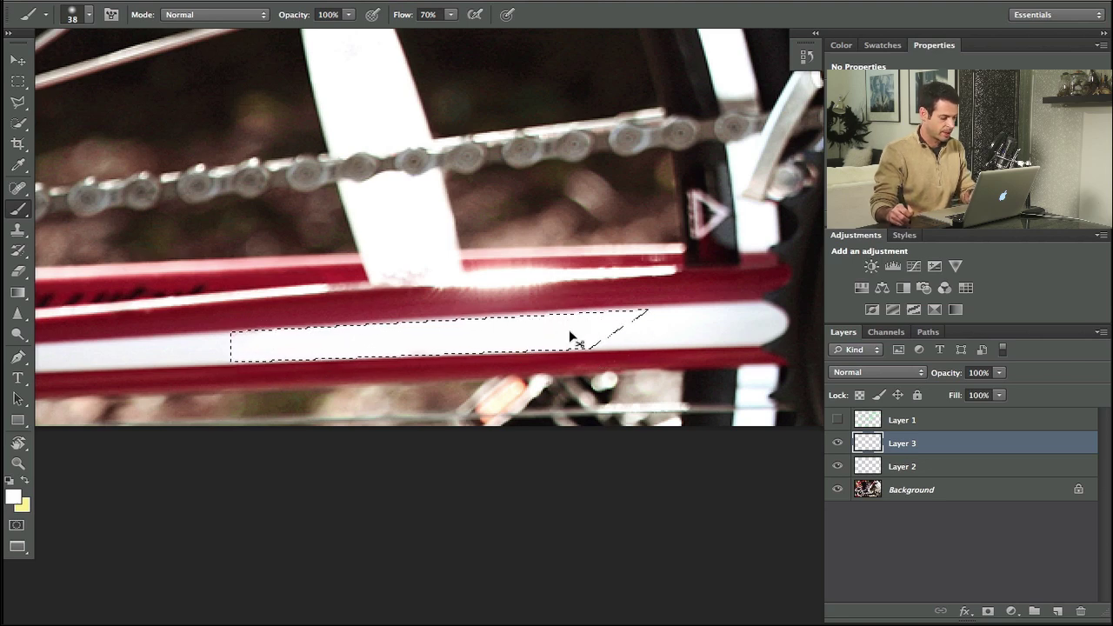
pyautogui.press('super+h')
pyautogui.moveTo(569, 135); pyautogui.dragTo(539, 139)
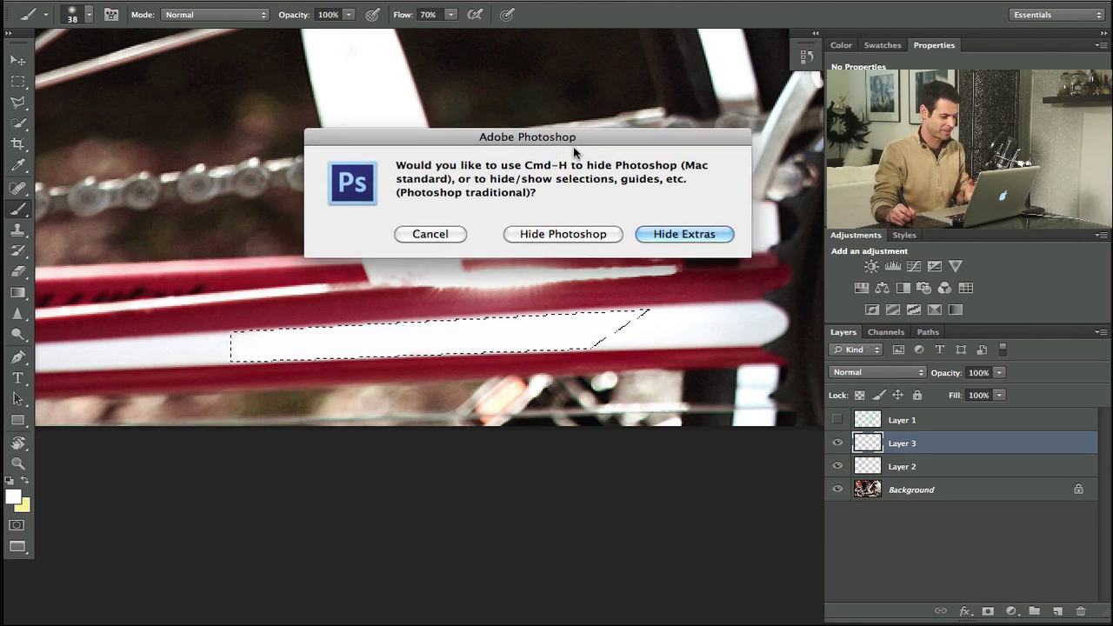
pyautogui.click(660, 232)
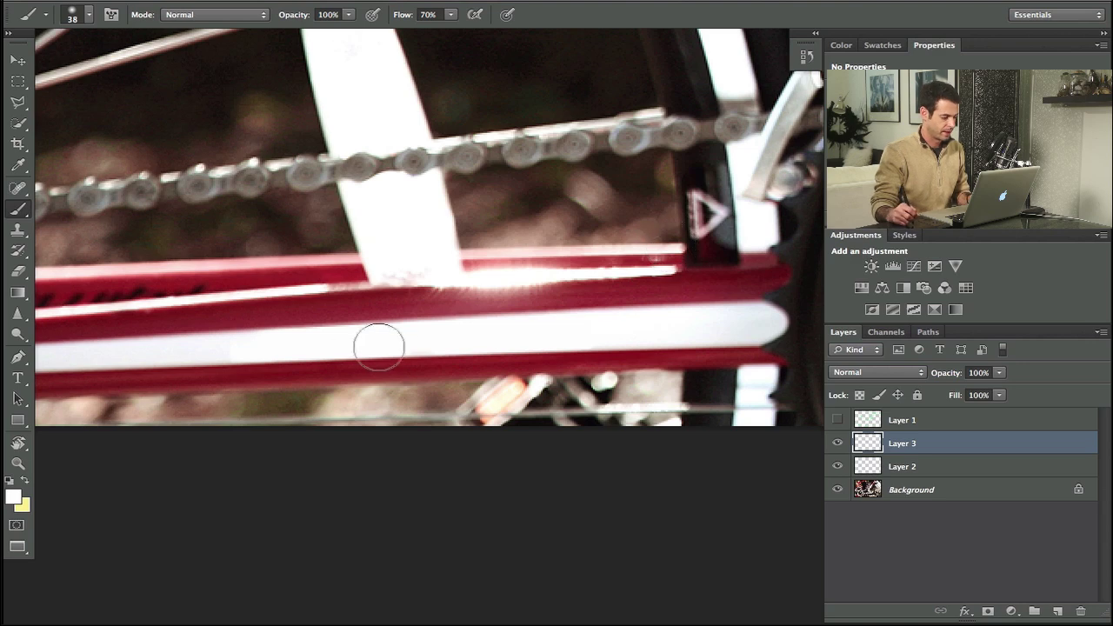
pyautogui.scroll(-3, 363, 417)
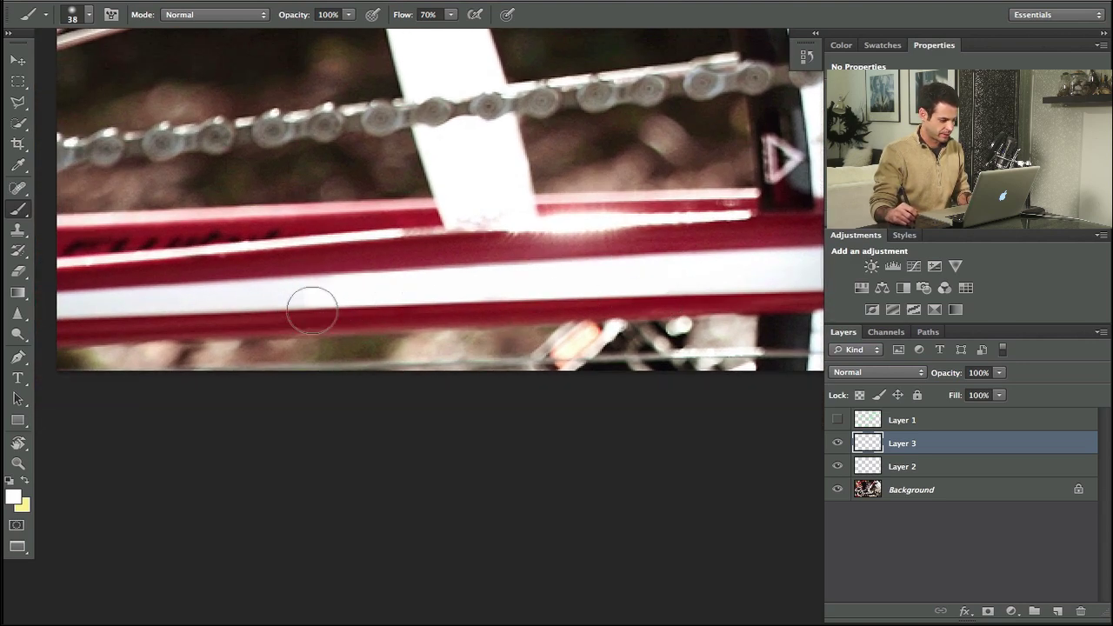
# Step: Compare the painted chainstay stripe with Layer 3 hidden and shown, then clear the remaining chainstay selection
pyautogui.click(837, 444)
pyautogui.click(835, 445)
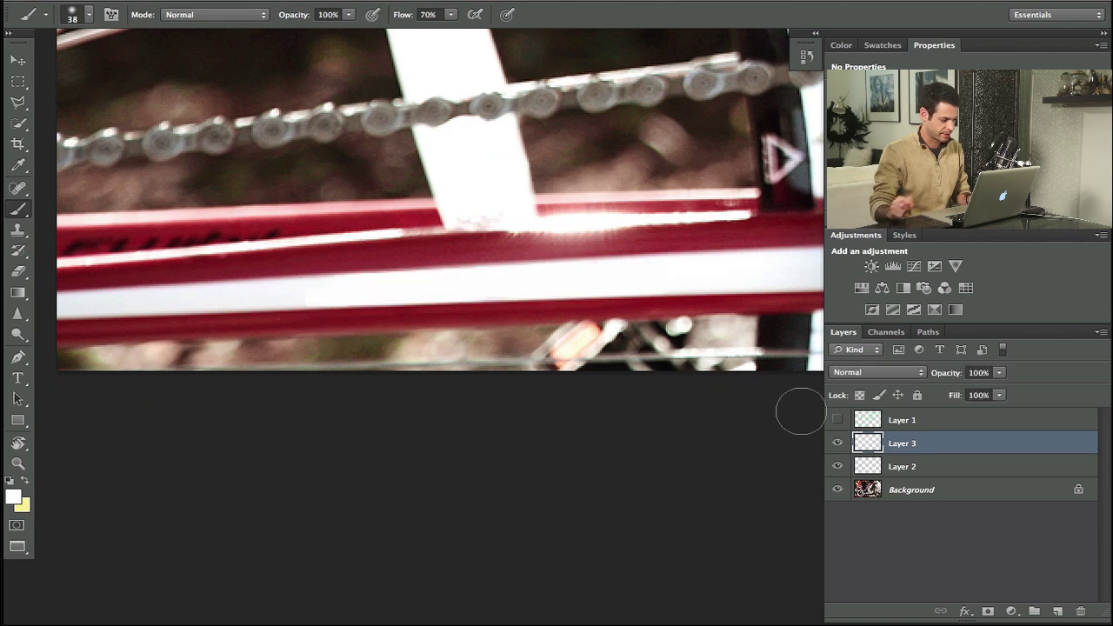
pyautogui.hotkey('ctrl', '+')
pyautogui.moveTo(300, 314); pyautogui.dragTo(444, 301)
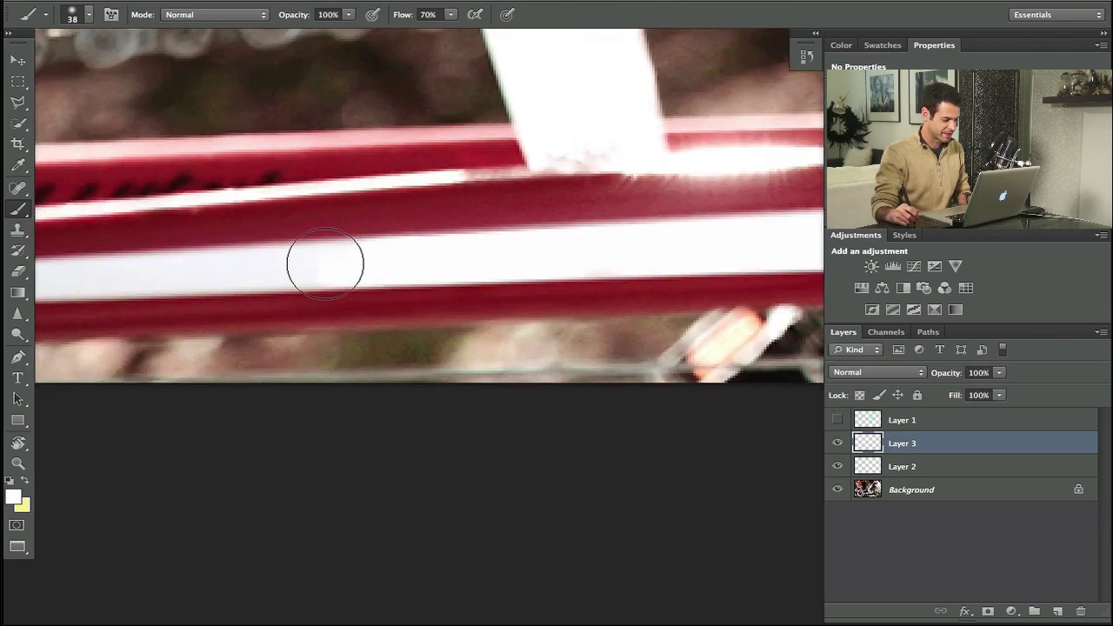
pyautogui.moveTo(630, 325)
pyautogui.mouseDown()
pyautogui.moveTo(442, 336)
pyautogui.moveTo(668, 340)
pyautogui.mouseUp()
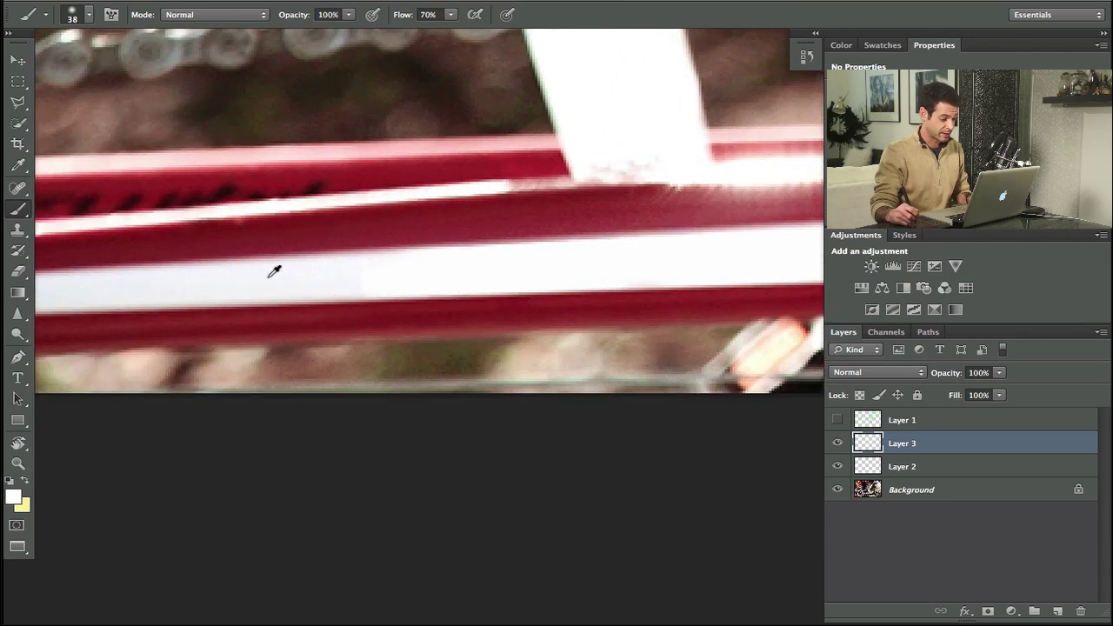
pyautogui.hotkey('ctrl', 'shift', 'd')
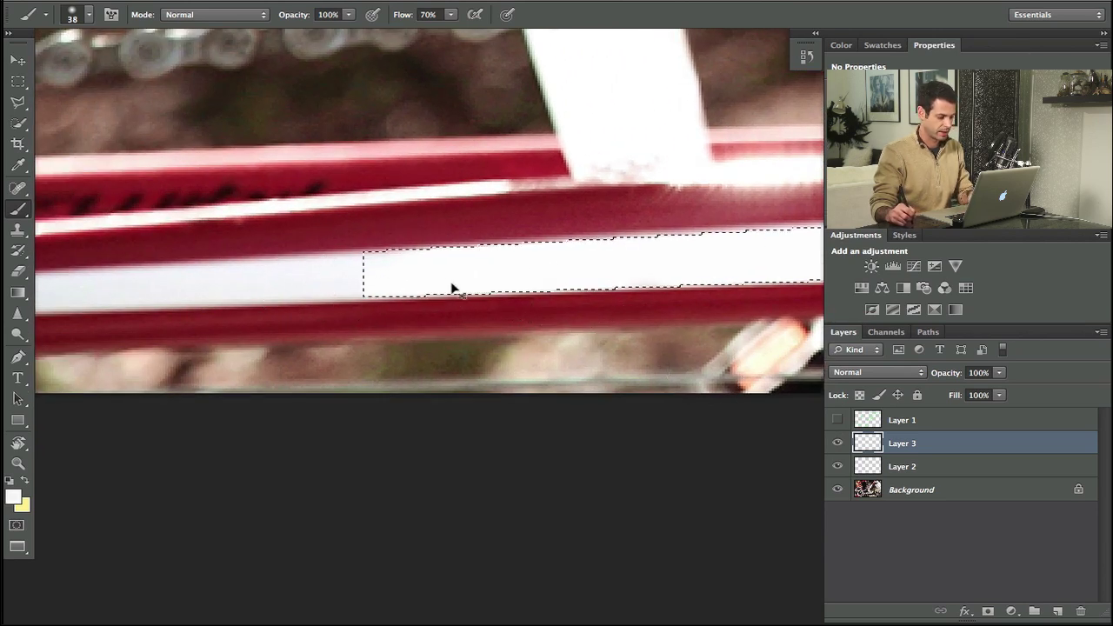
pyautogui.hotkey('ctrl', 'd')
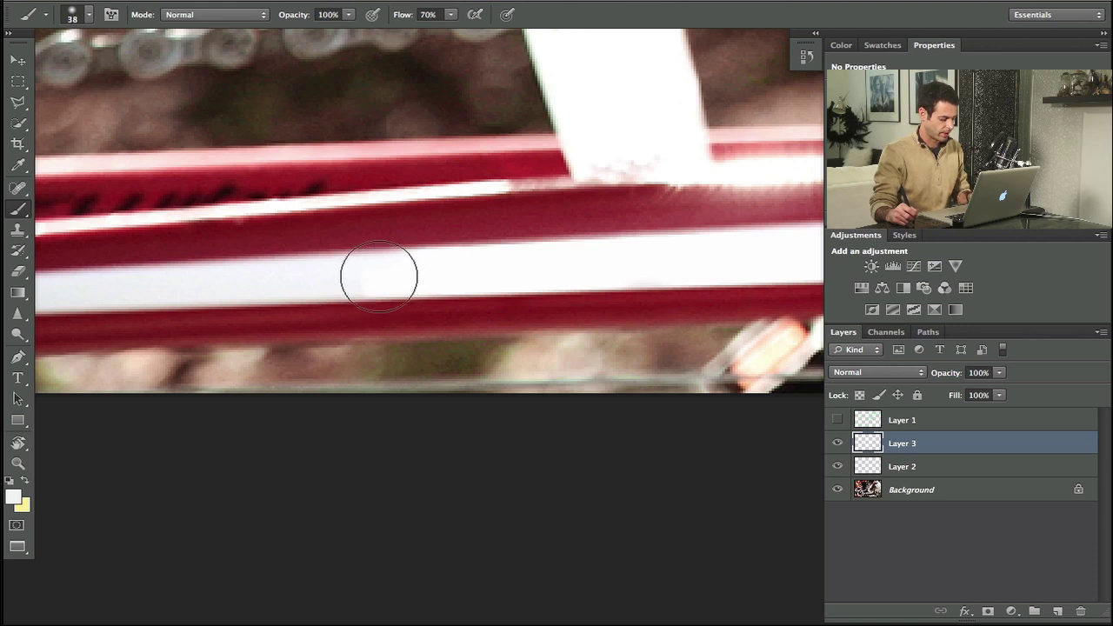
# Step: Blend the left end of the white patch into the stripe using sampled stripe color and a soft 63 px brush at 20% flow
pyautogui.keyDown('alt'); pyautogui.click(307, 279); pyautogui.keyUp('alt')
pyautogui.hotkey('shift', '2')
pyautogui.moveTo(326, 300); pyautogui.dragTo(355, 304)
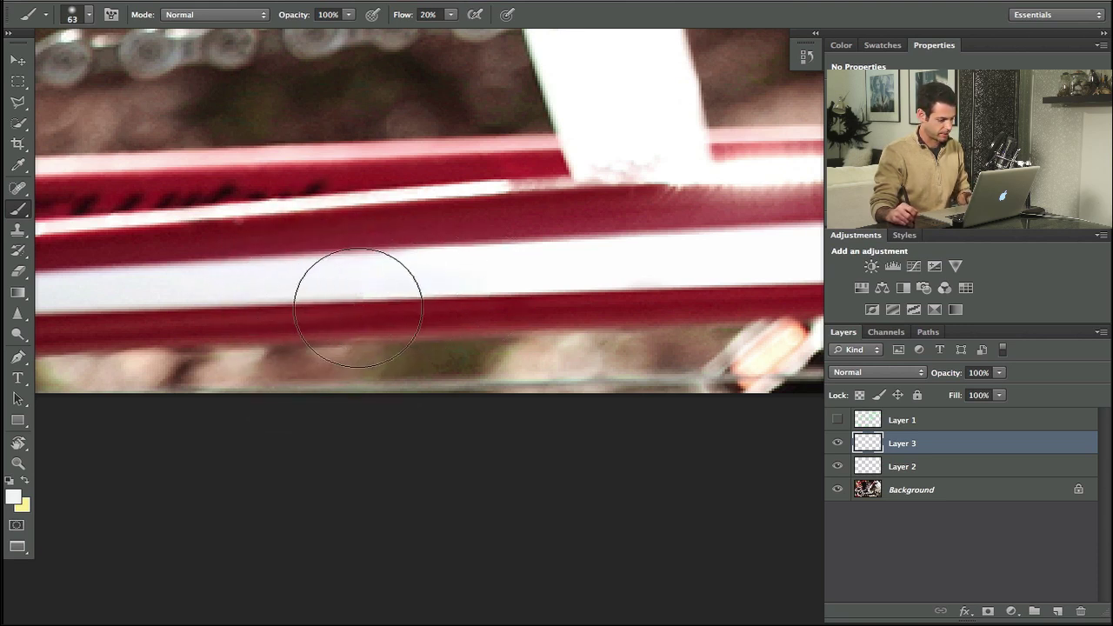
pyautogui.keyDown('alt'); pyautogui.click(360, 300); pyautogui.keyUp('alt')
pyautogui.keyDown('alt'); pyautogui.click(391, 271); pyautogui.keyUp('alt')
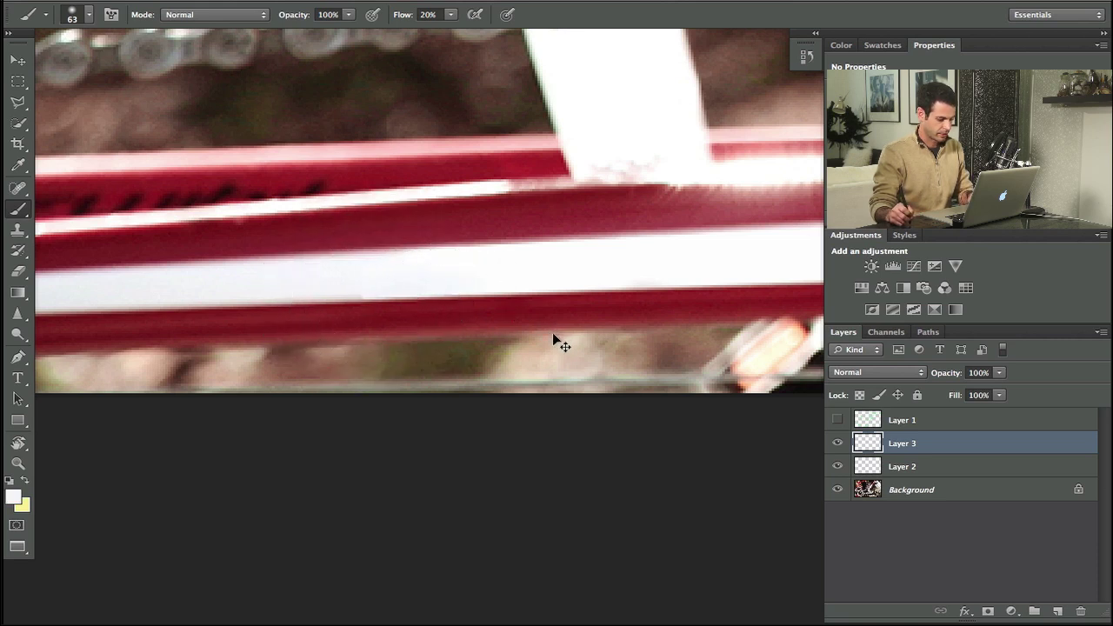
# Step: Put Layer 3 into its own group and compare the chainstay with Layer 3 hidden and shown
pyautogui.hotkey('ctrl', 'g')
pyautogui.click(913, 464)
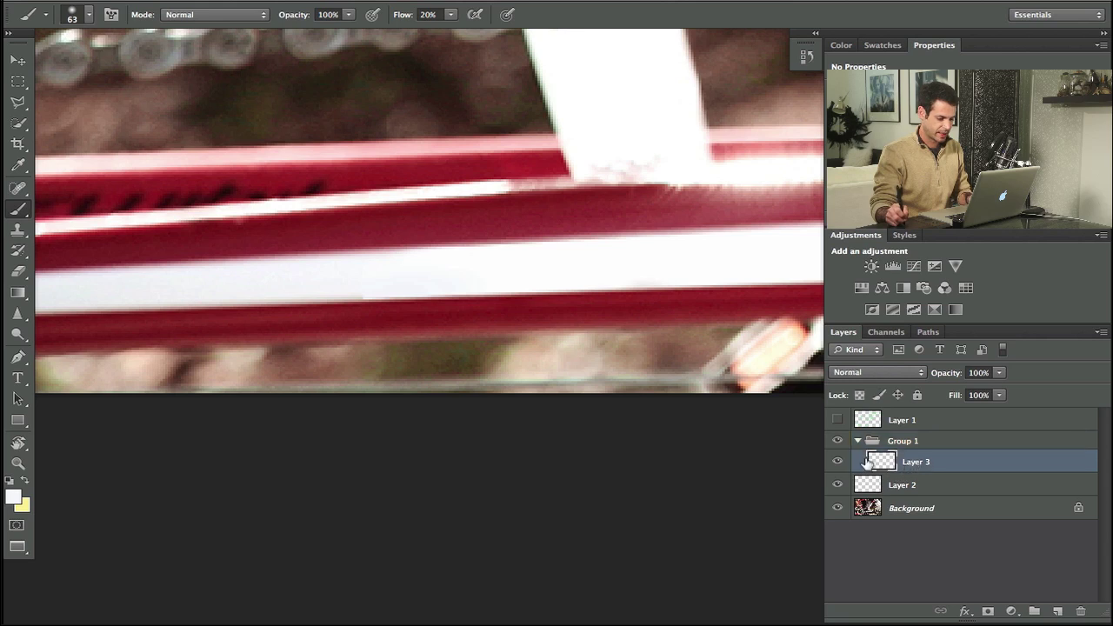
pyautogui.click(837, 461)
pyautogui.click(837, 461)
pyautogui.click(838, 463)
pyautogui.click(838, 464)
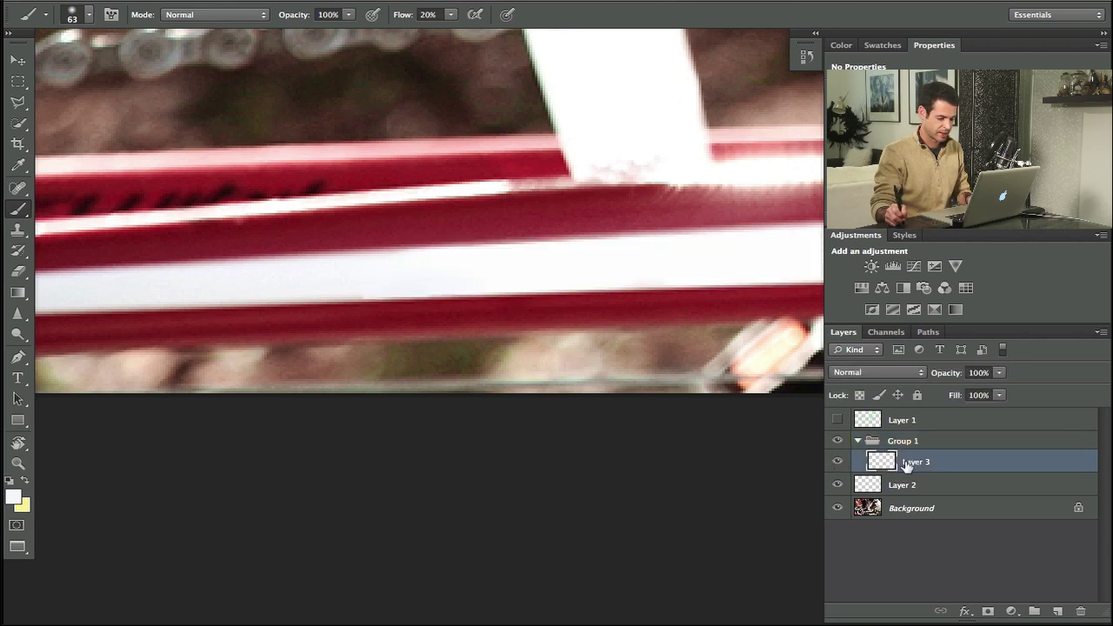
# Step: Soften Layer 3's painted edges with a 0.8 pixel Gaussian Blur and compare the layer hidden and shown
pyautogui.moveTo(626, 351); pyautogui.dragTo(617, 358)
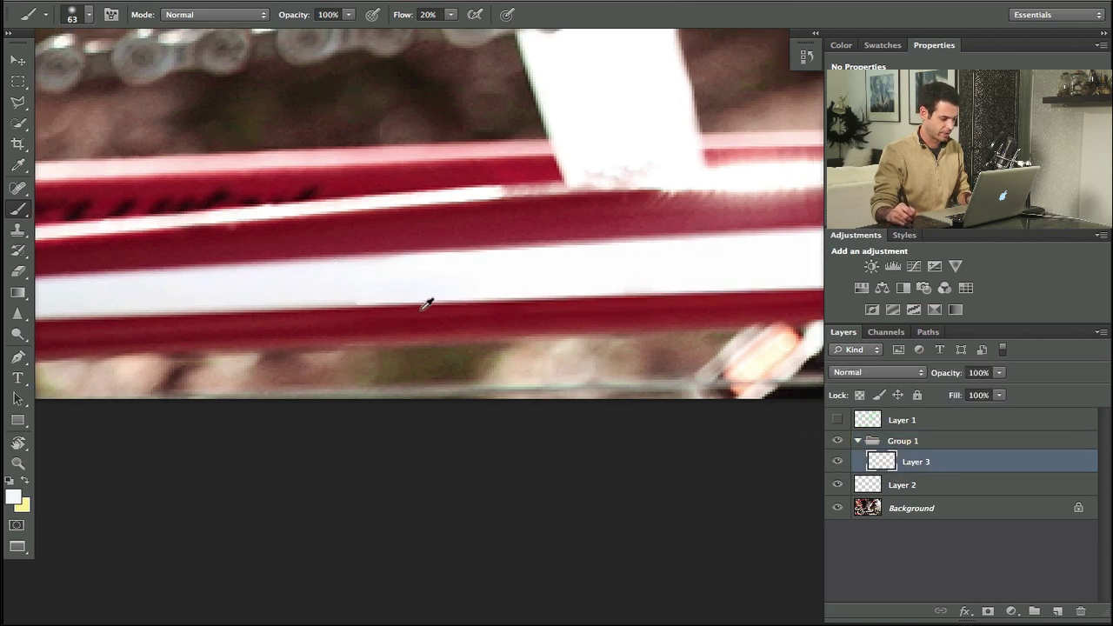
pyautogui.click(393, 4)
pyautogui.moveTo(454, 180)
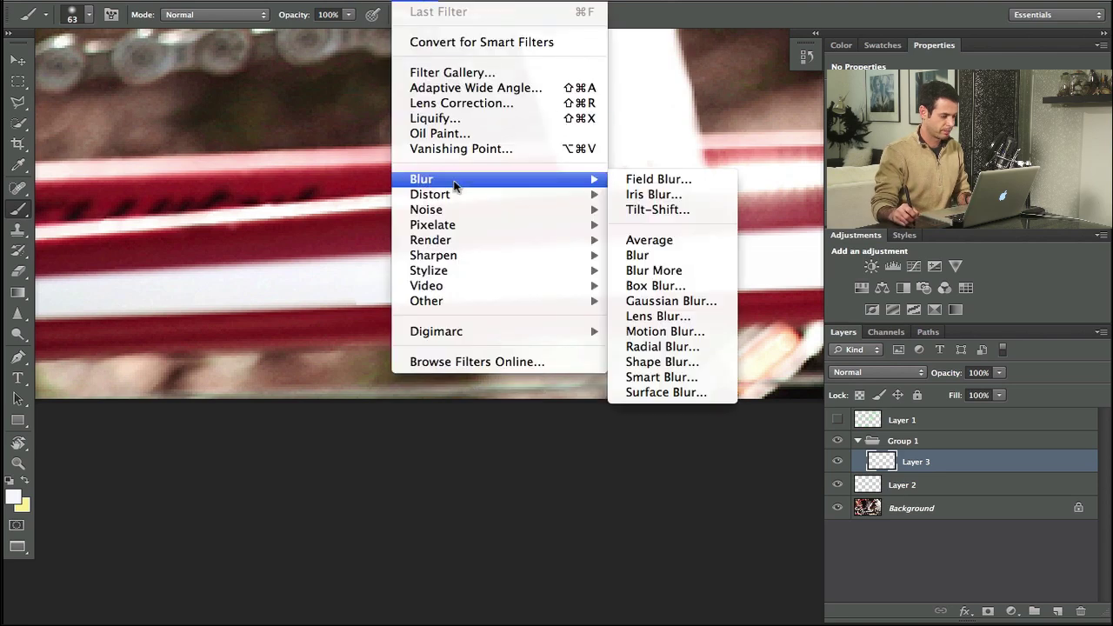
pyautogui.click(670, 301)
pyautogui.moveTo(841, 327); pyautogui.dragTo(835, 331)
pyautogui.moveTo(658, 325); pyautogui.dragTo(549, 332)
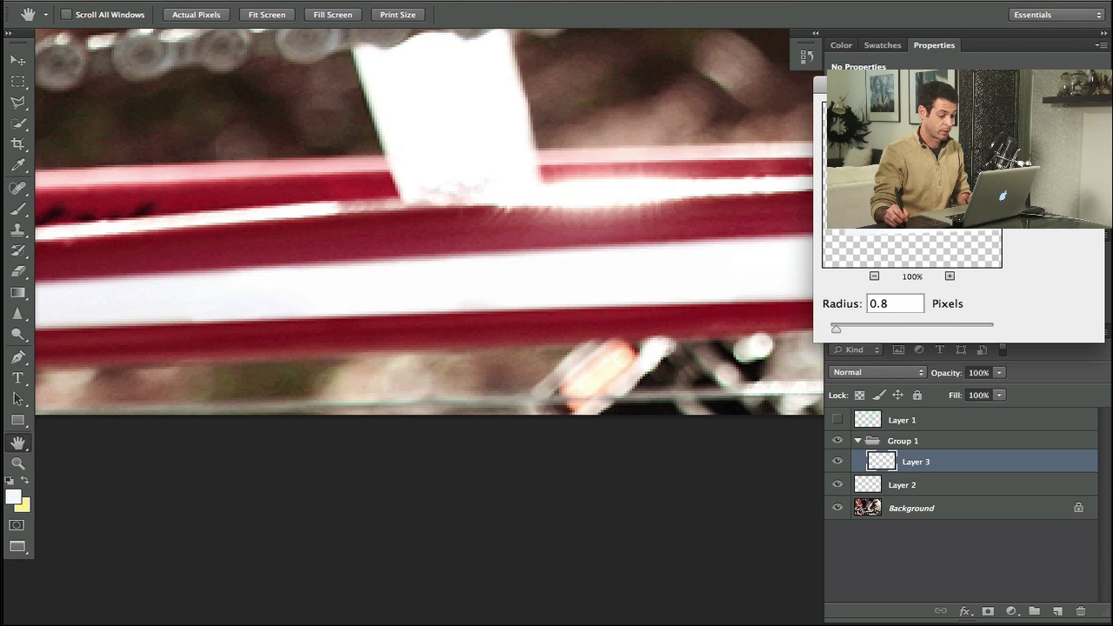
pyautogui.press('Return')
pyautogui.press('b')
pyautogui.click(835, 464)
pyautogui.click(834, 464)
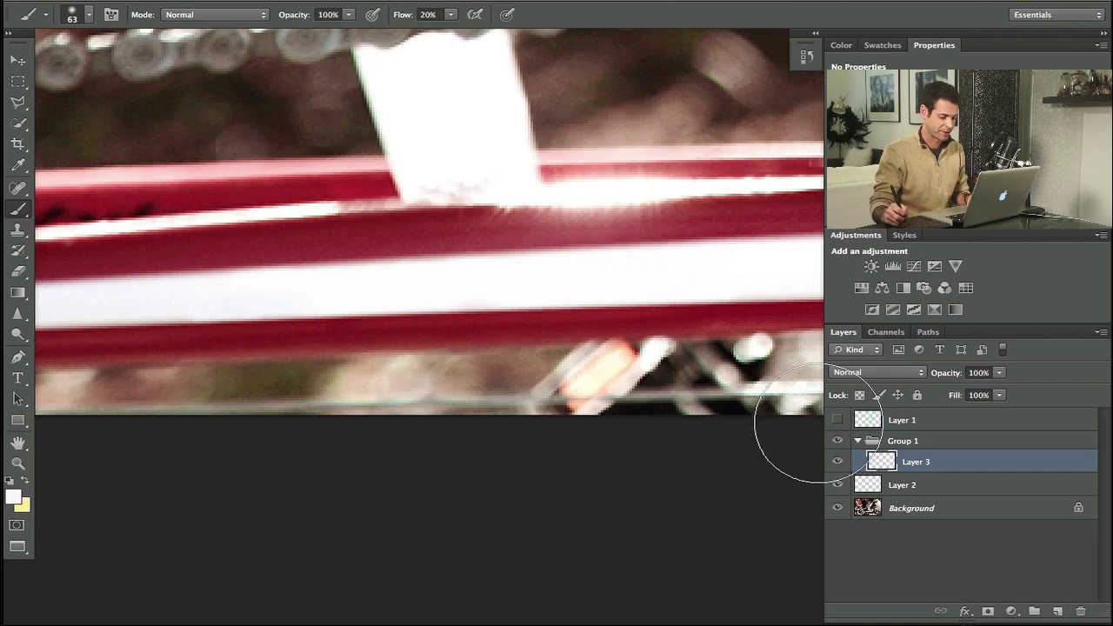
# Step: Add a layer mask to Layer 3, brush black along the patch's edge at 15 px, and compare the layer hidden and shown
pyautogui.press('alt+shift+super+k')
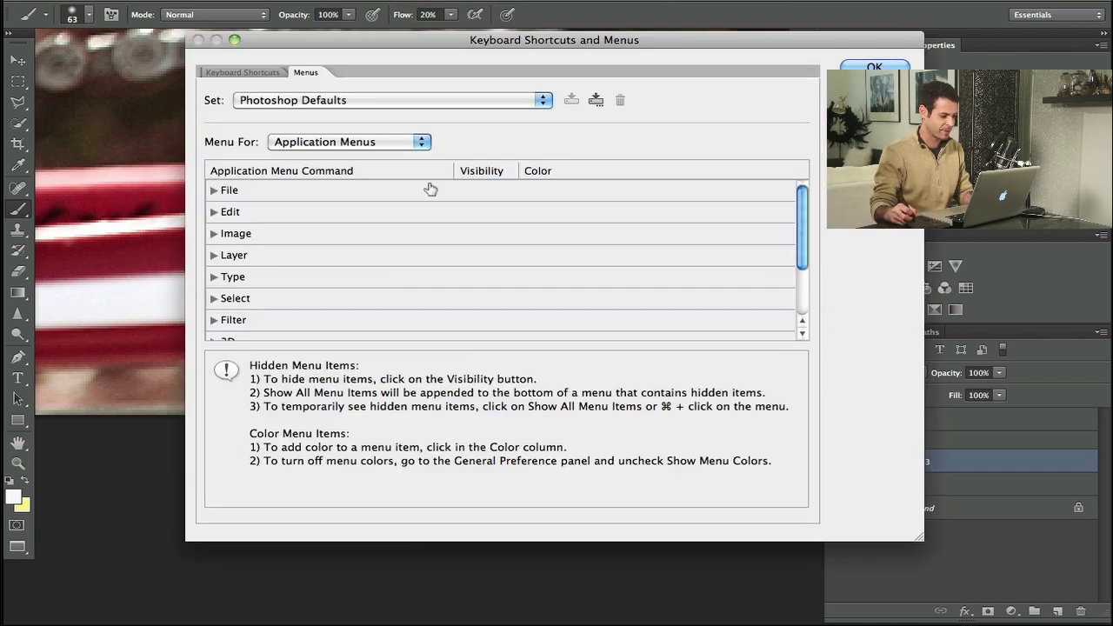
pyautogui.press('Escape')
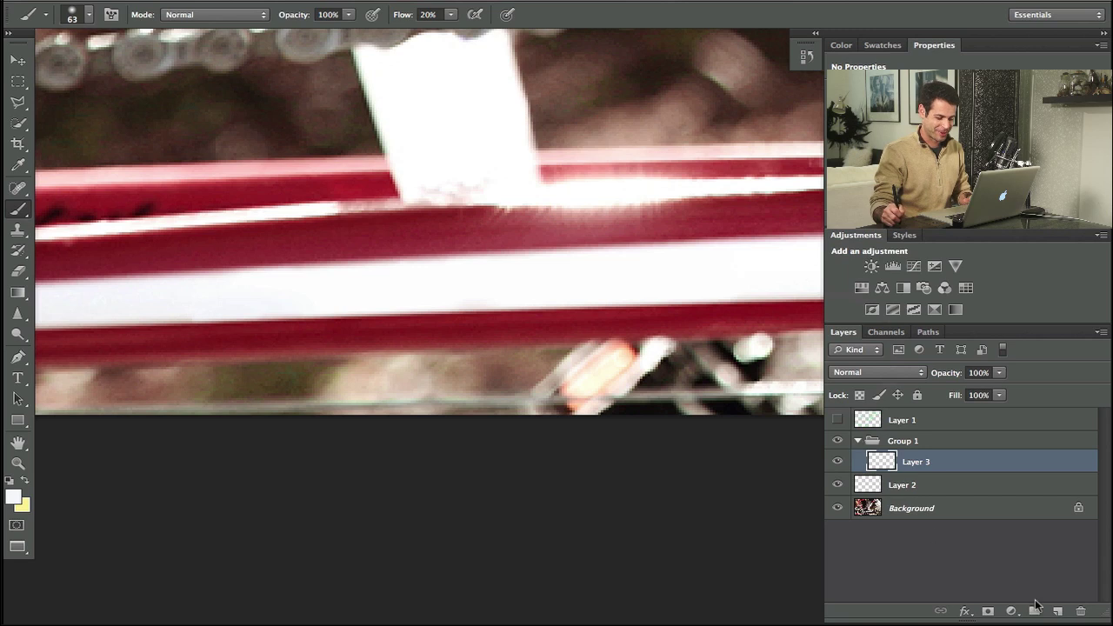
pyautogui.click(988, 610)
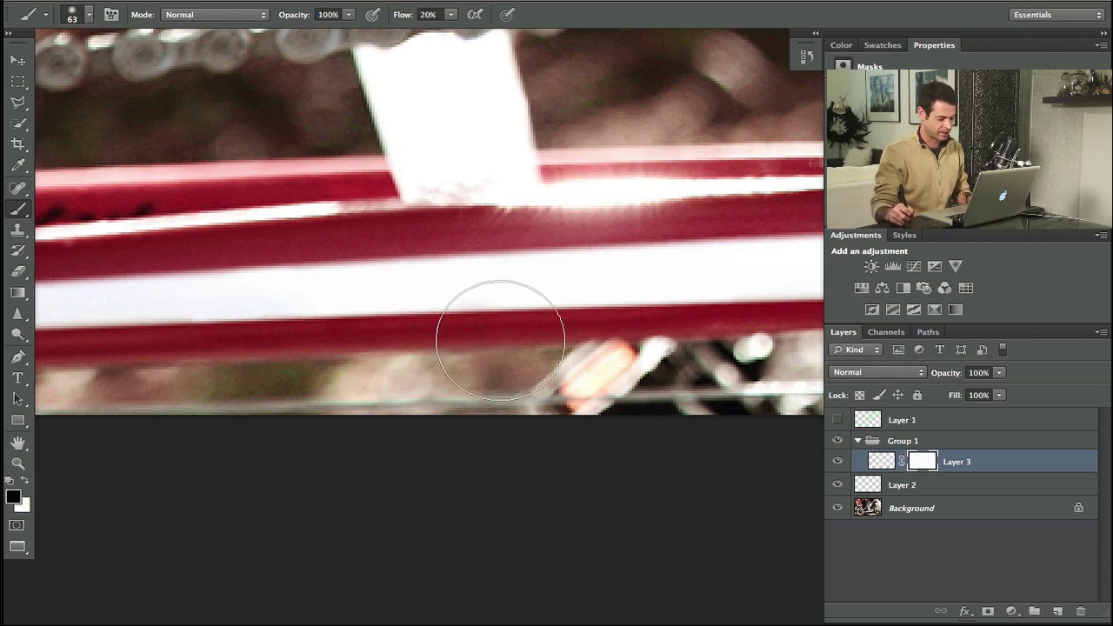
pyautogui.moveTo(570, 334); pyautogui.dragTo(519, 346)
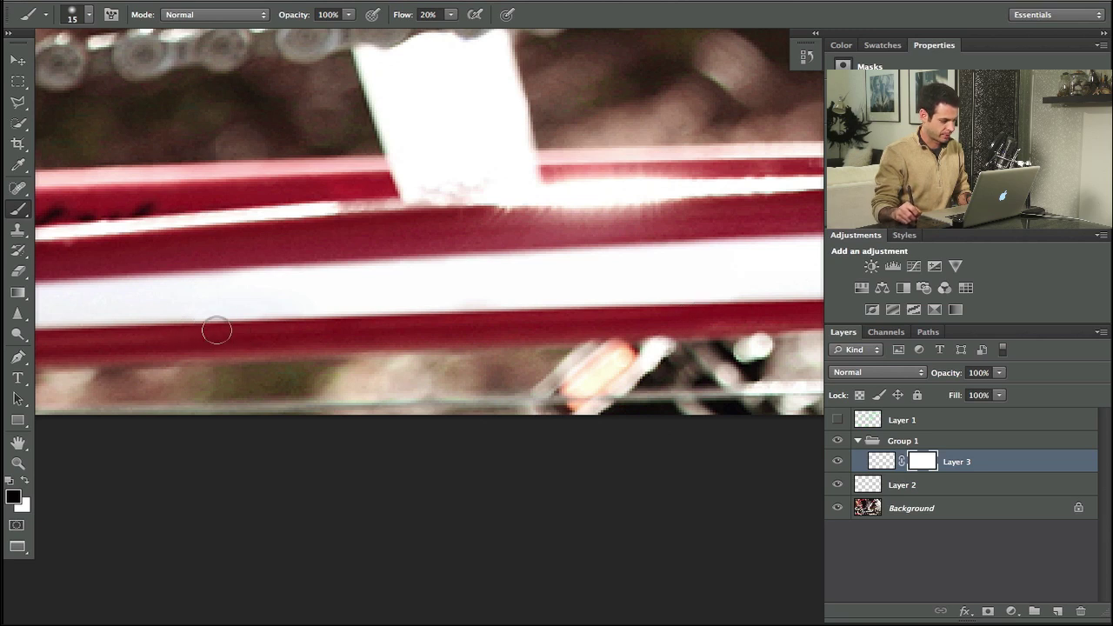
pyautogui.click(837, 461)
pyautogui.click(837, 462)
pyautogui.click(837, 462)
pyautogui.click(837, 461)
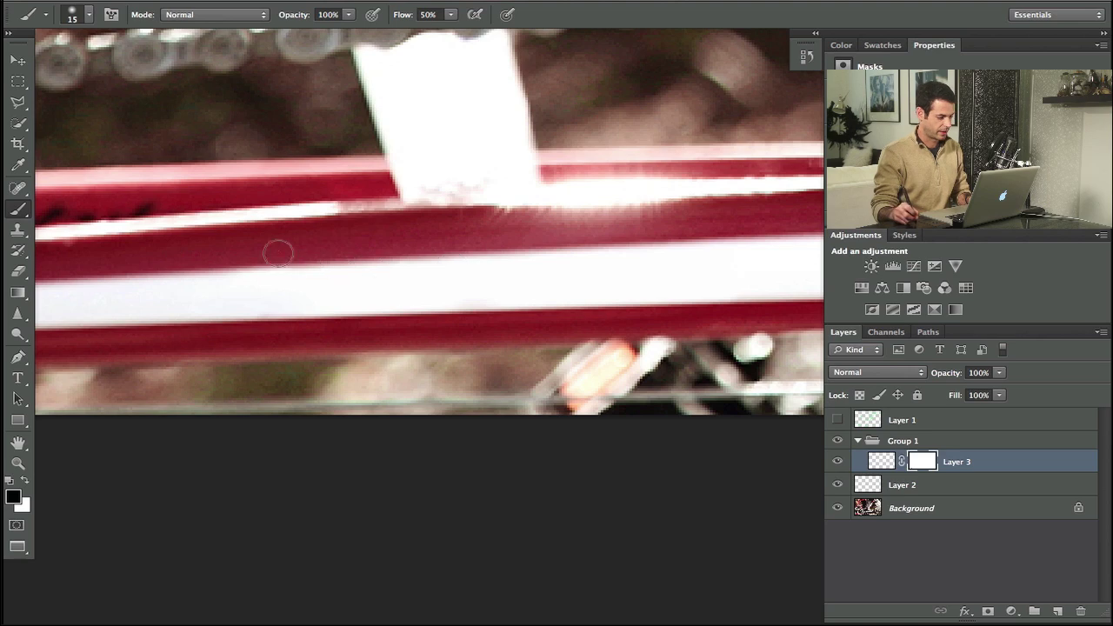
# Step: Compare the chainstay retouch at a wider view with Group 1 hidden and shown
pyautogui.press('super+minus')
pyautogui.press('super+minus')
pyautogui.press('super+minus')
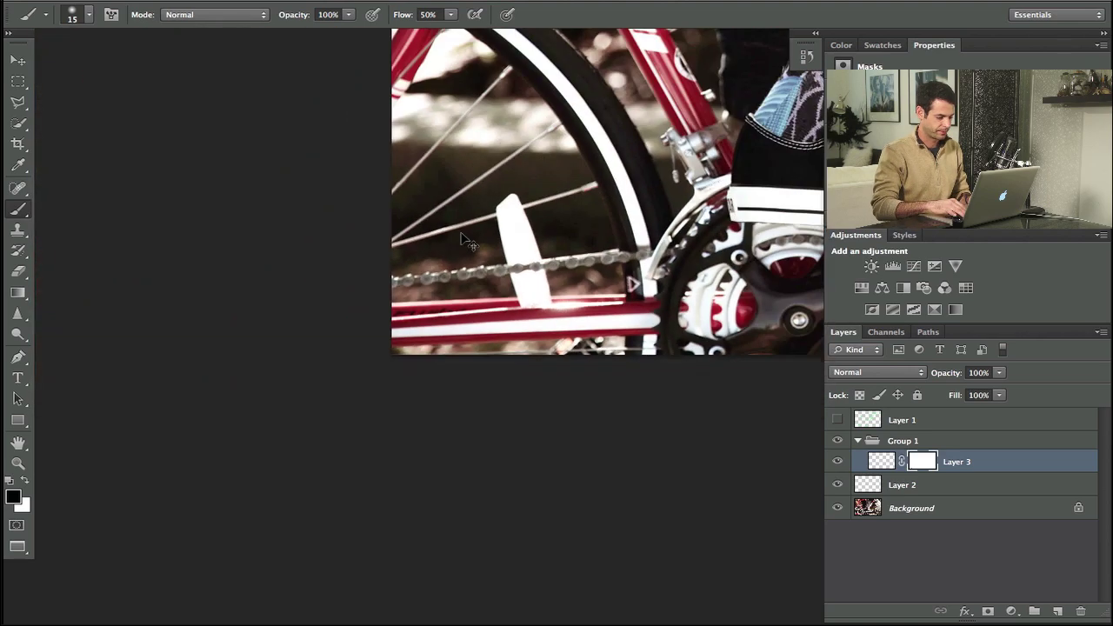
pyautogui.click(838, 441)
pyautogui.click(838, 442)
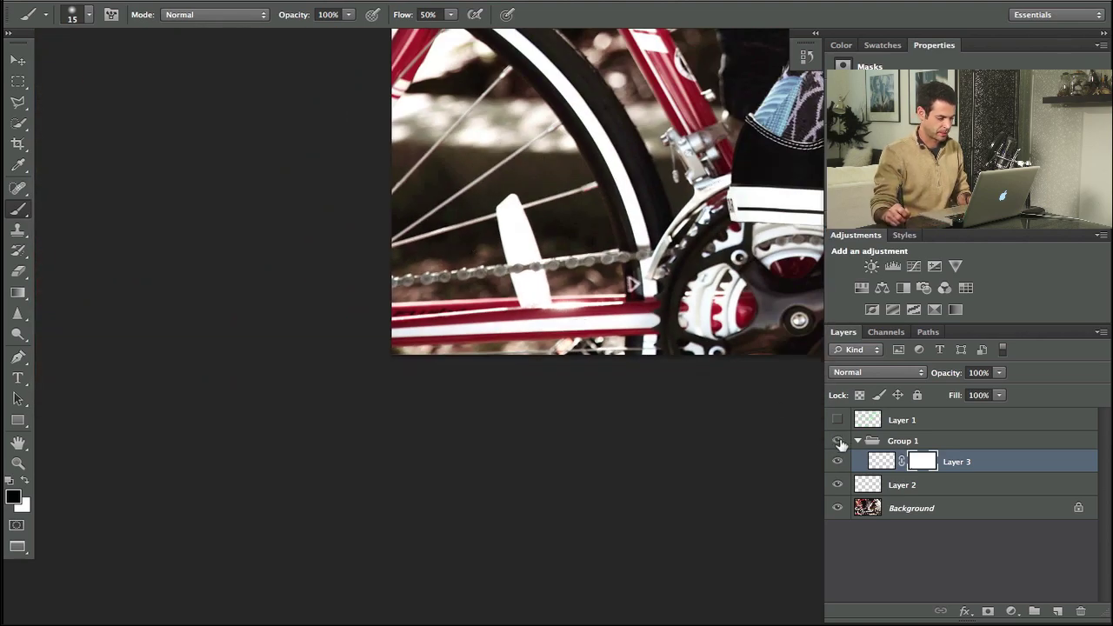
pyautogui.click(838, 442)
pyautogui.click(837, 443)
# Step: Put Layer 2 into its own group, collapse both groups, and add a new layer above Group 1
pyautogui.click(856, 444)
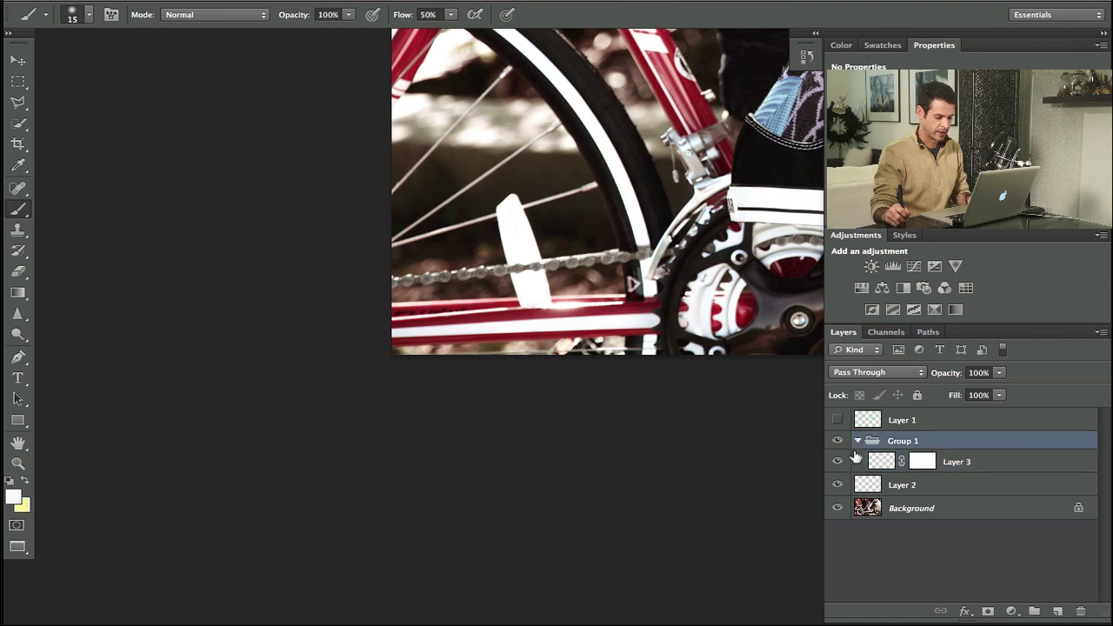
pyautogui.click(857, 441)
pyautogui.click(918, 463)
pyautogui.hotkey('ctrl', 'g')
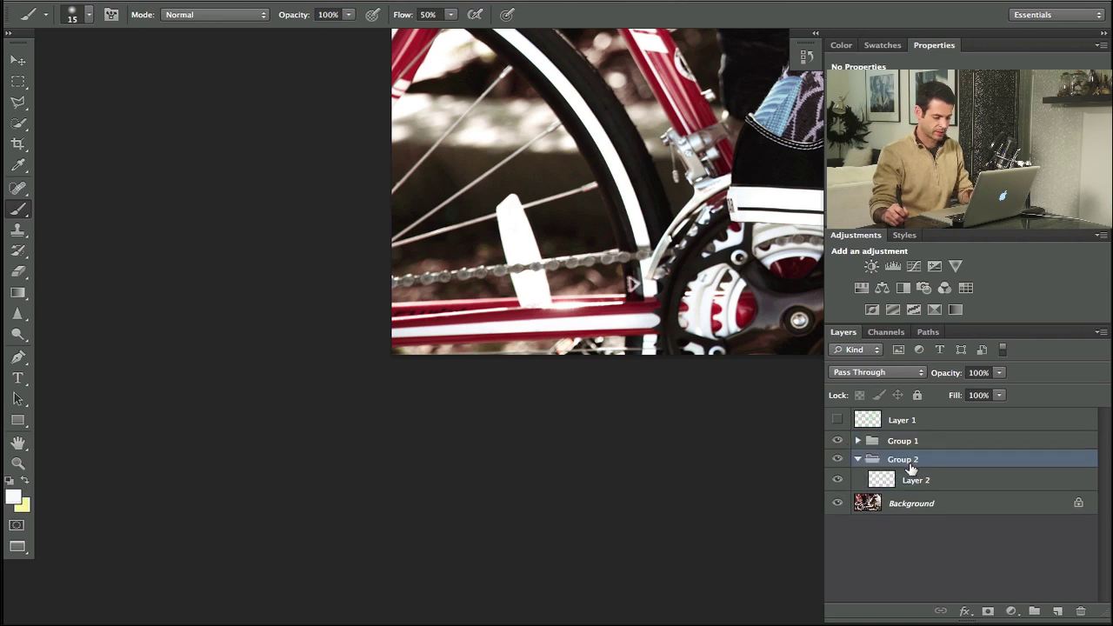
pyautogui.click(858, 459)
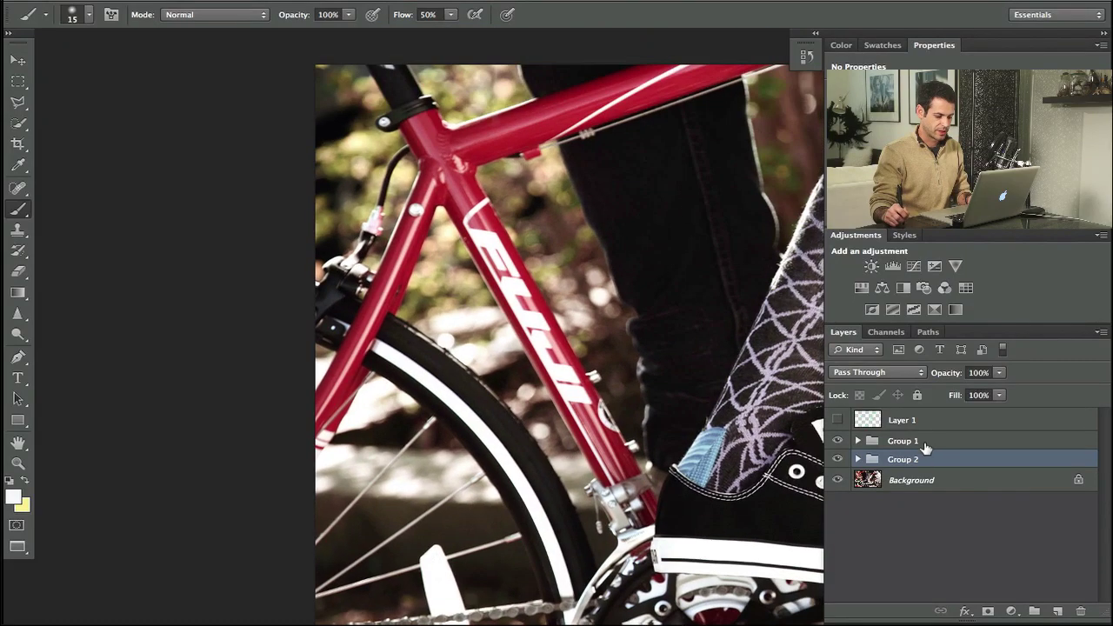
pyautogui.click(926, 446)
pyautogui.hotkey('ctrl', 'shift', 'alt', 'n')
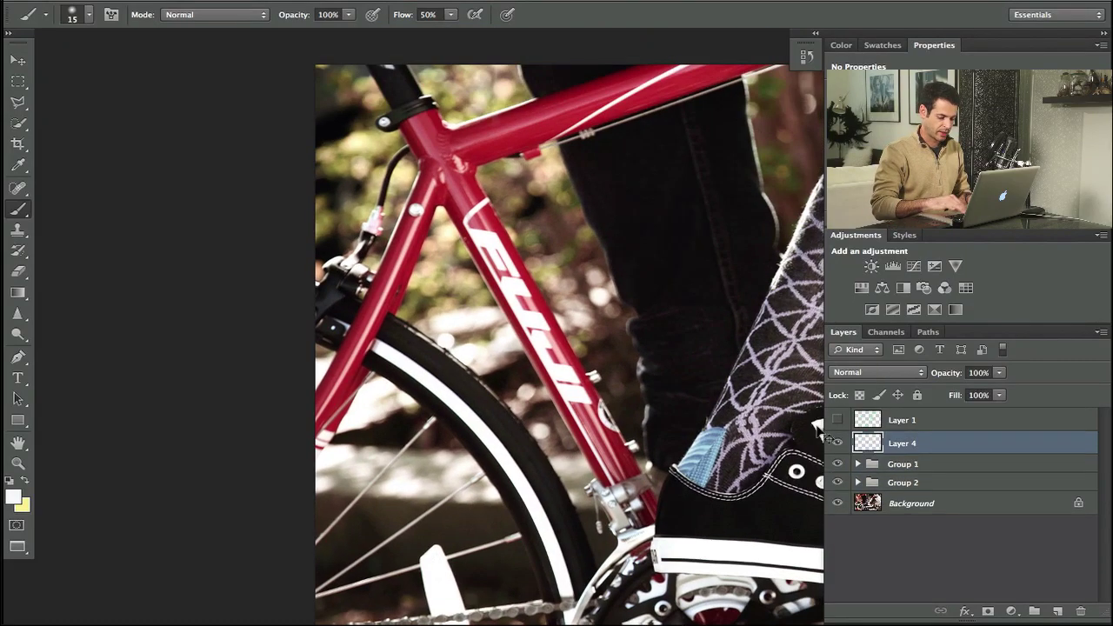
# Step: Copy a rectangular area of the Background around the seat tube's lower end, just below the FUJI lettering, to a new layer
pyautogui.hotkey('ctrl', '+')
pyautogui.hotkey('ctrl', '+')
pyautogui.hotkey('ctrl', '+')
pyautogui.hotkey('ctrl', '-')
pyautogui.hotkey('ctrl', '-')
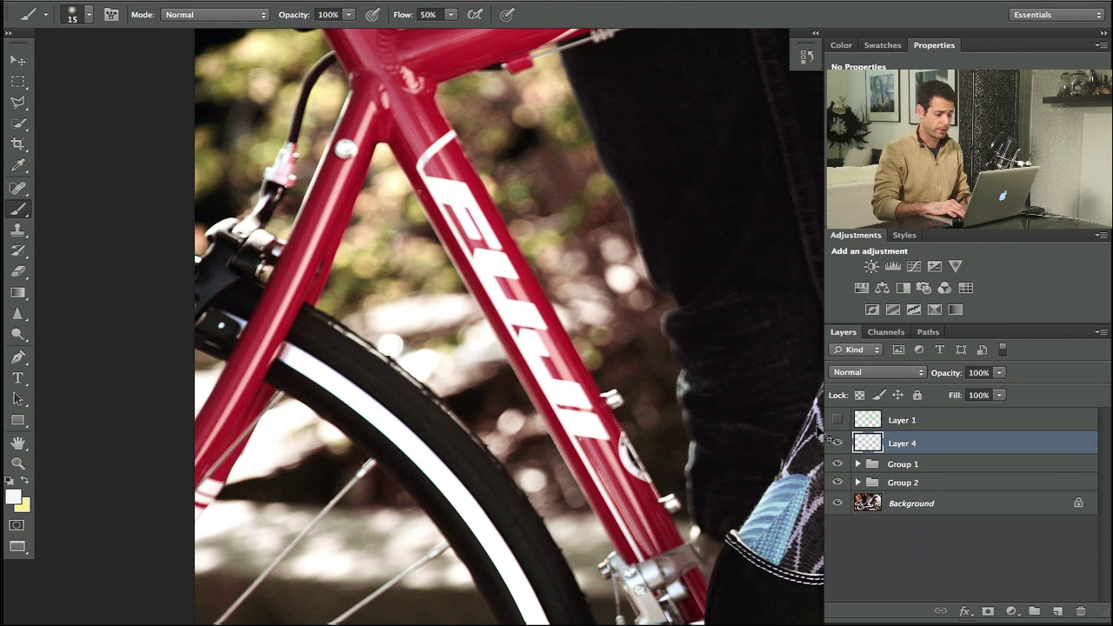
pyautogui.moveTo(669, 368); pyautogui.dragTo(576, 332)
pyautogui.press('m')
pyautogui.moveTo(465, 405); pyautogui.dragTo(612, 497)
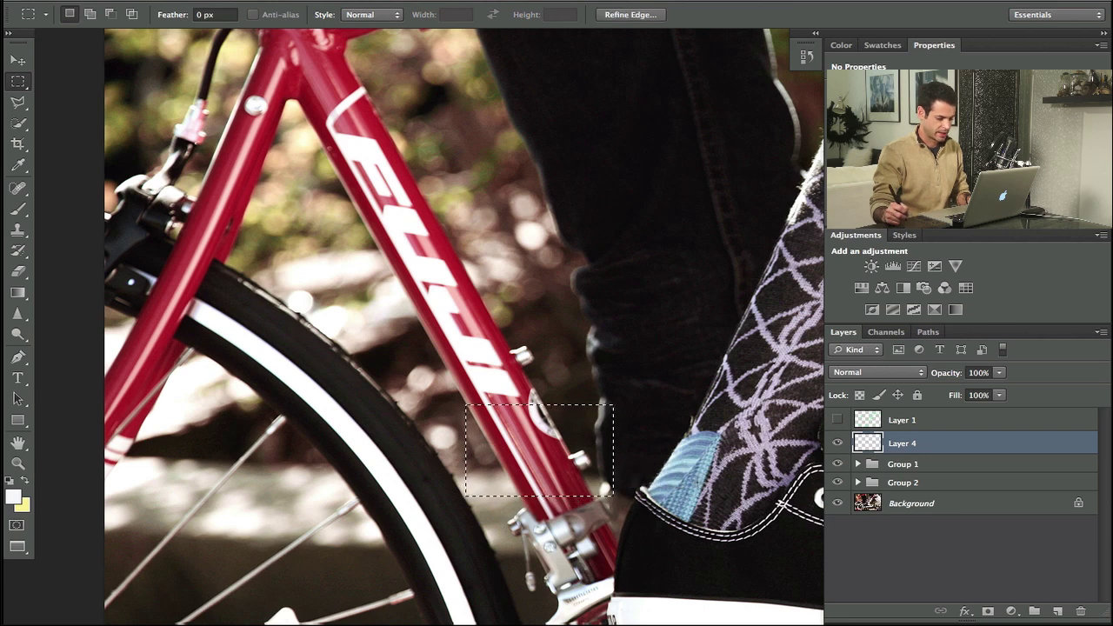
pyautogui.click(931, 504)
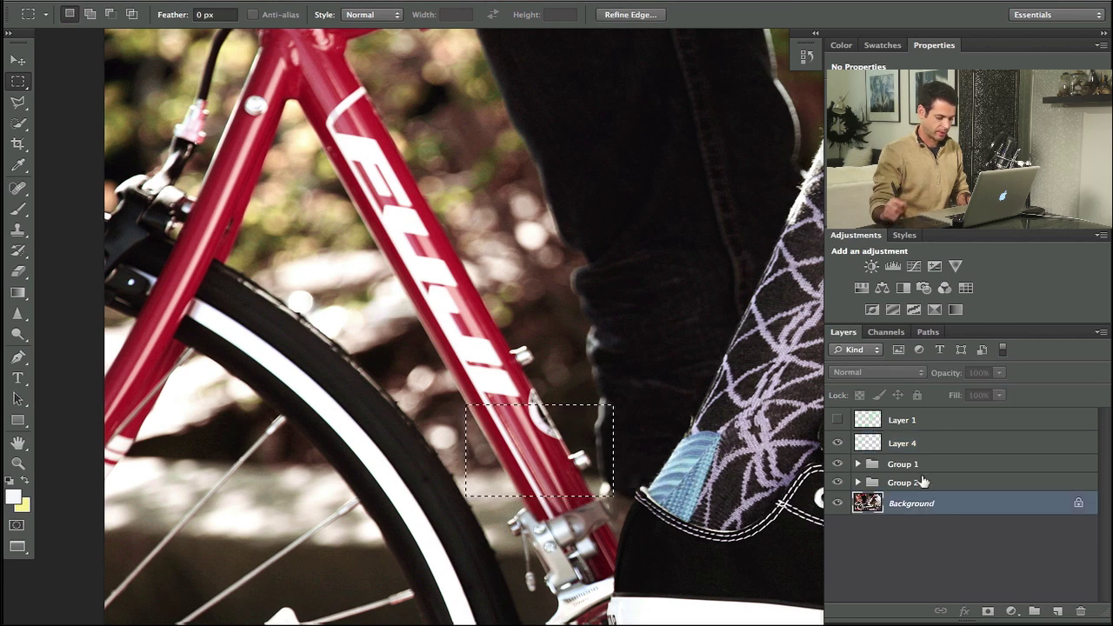
pyautogui.hotkey('ctrl', 'j')
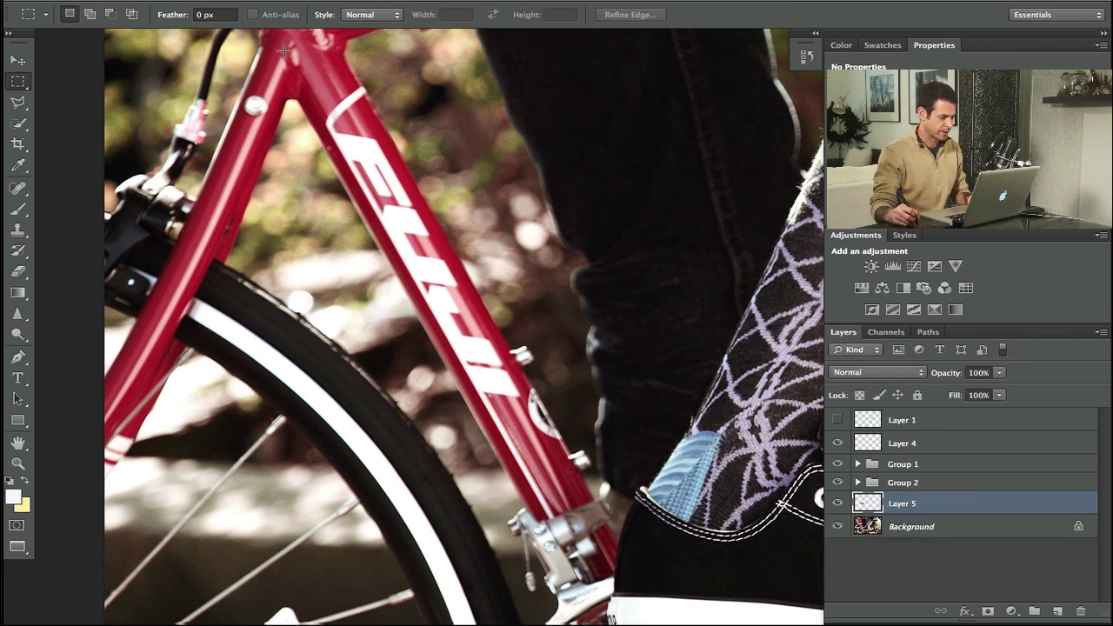
# Step: Copy a rectangular area of the Background around the seat tube's upper end, above the FUJI lettering, to a new layer
pyautogui.moveTo(271, 42); pyautogui.dragTo(412, 129)
pyautogui.click(412, 130)
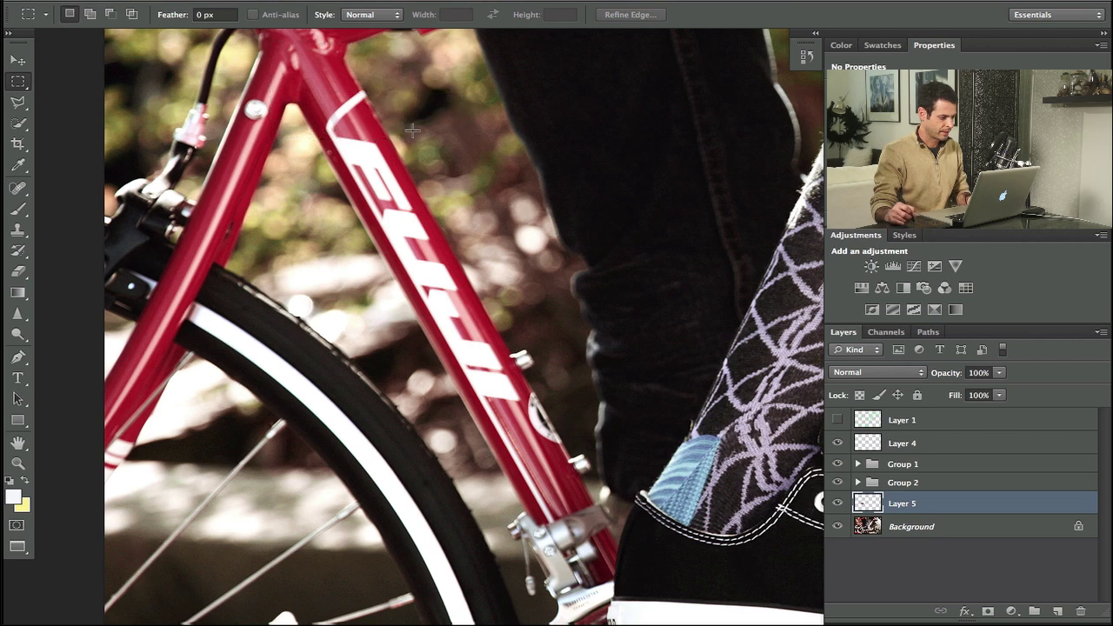
pyautogui.click(921, 526)
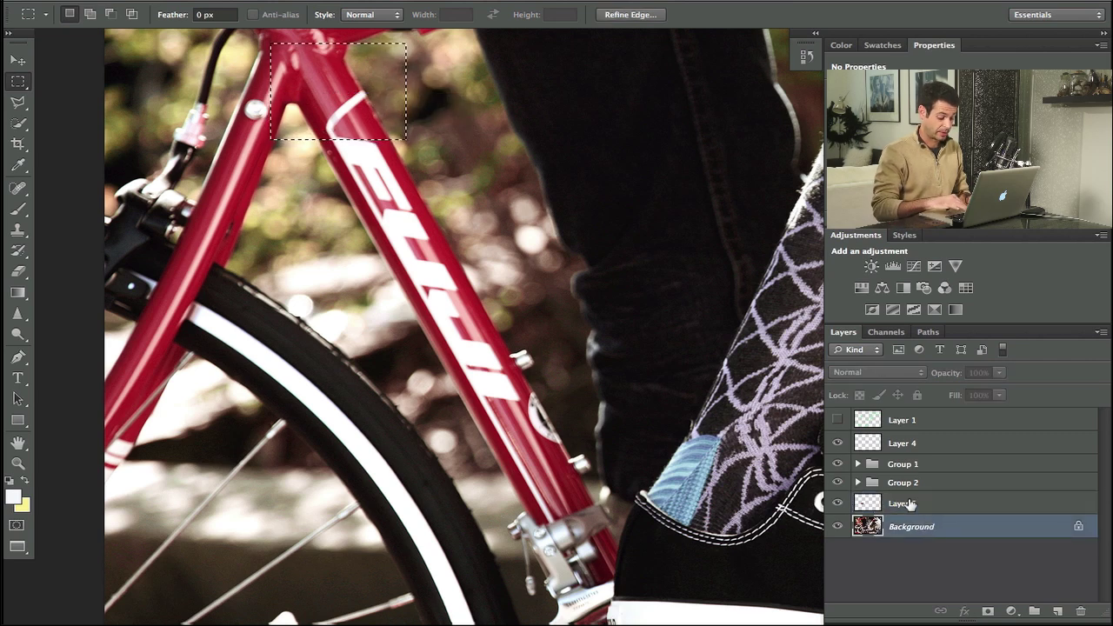
pyautogui.hotkey('ctrl', 'j')
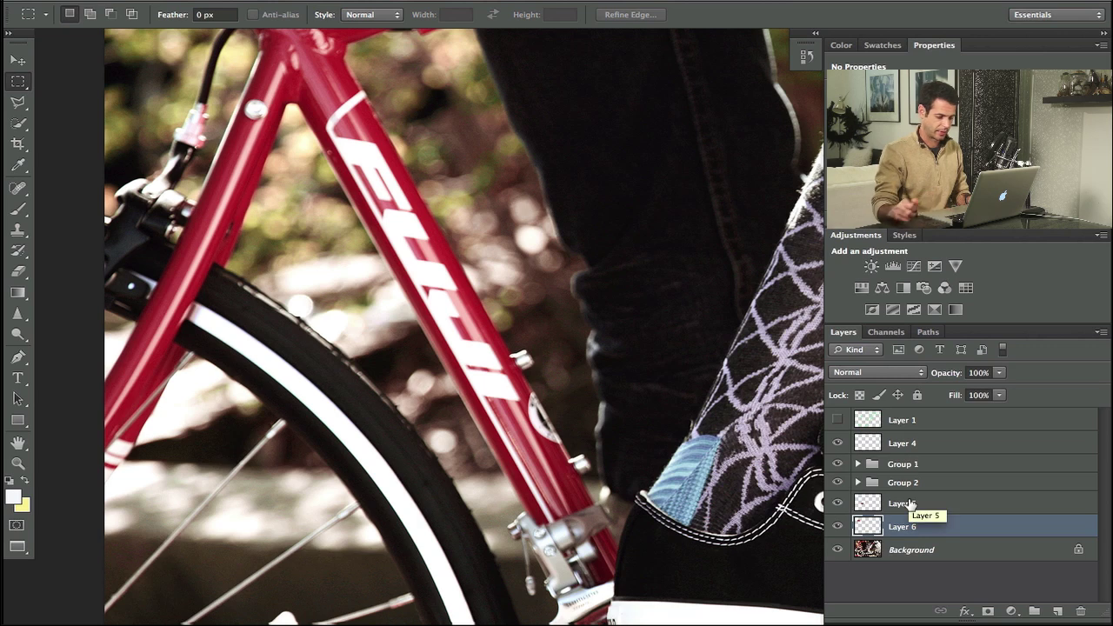
pyautogui.keyDown('shift'); pyautogui.click(962, 509); pyautogui.keyUp('shift')
pyautogui.hotkey('ctrl', 'shift', ']')
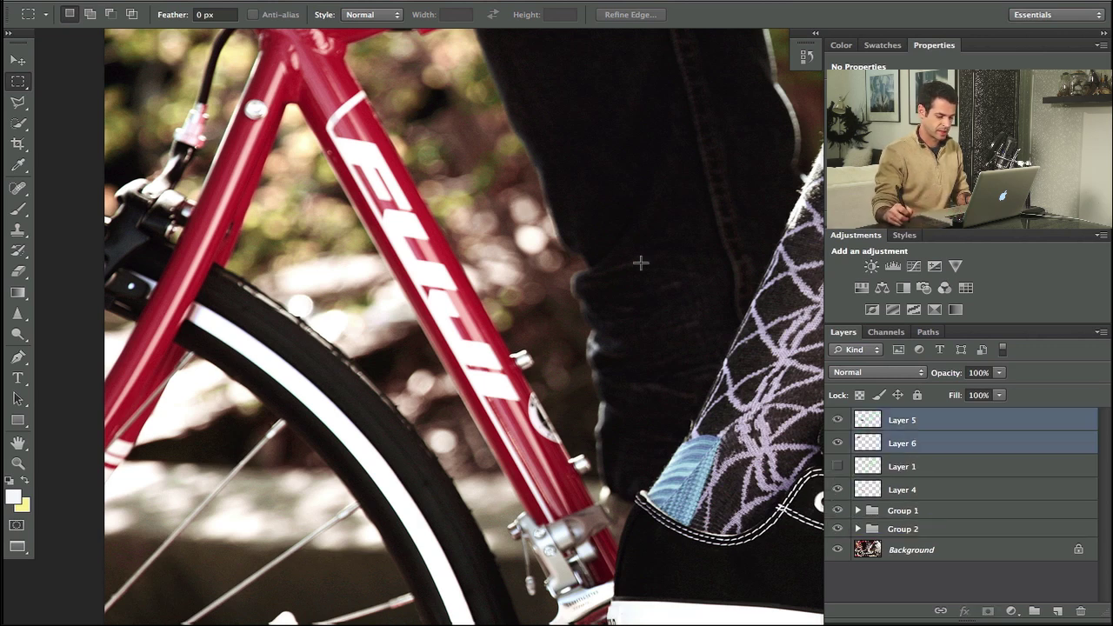
pyautogui.hotkey('ctrl', 'shift', '[')
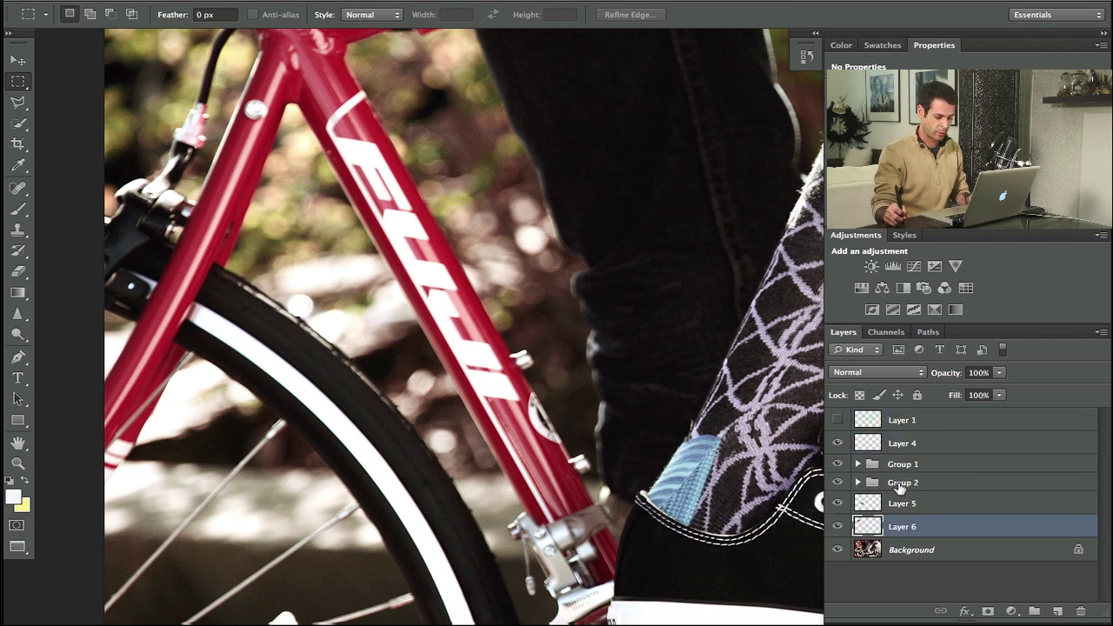
# Step: Move Layer 6 to the top of the layer stack and place Layer 5 above it
pyautogui.hotkey('ctrl', 'shift', ']')
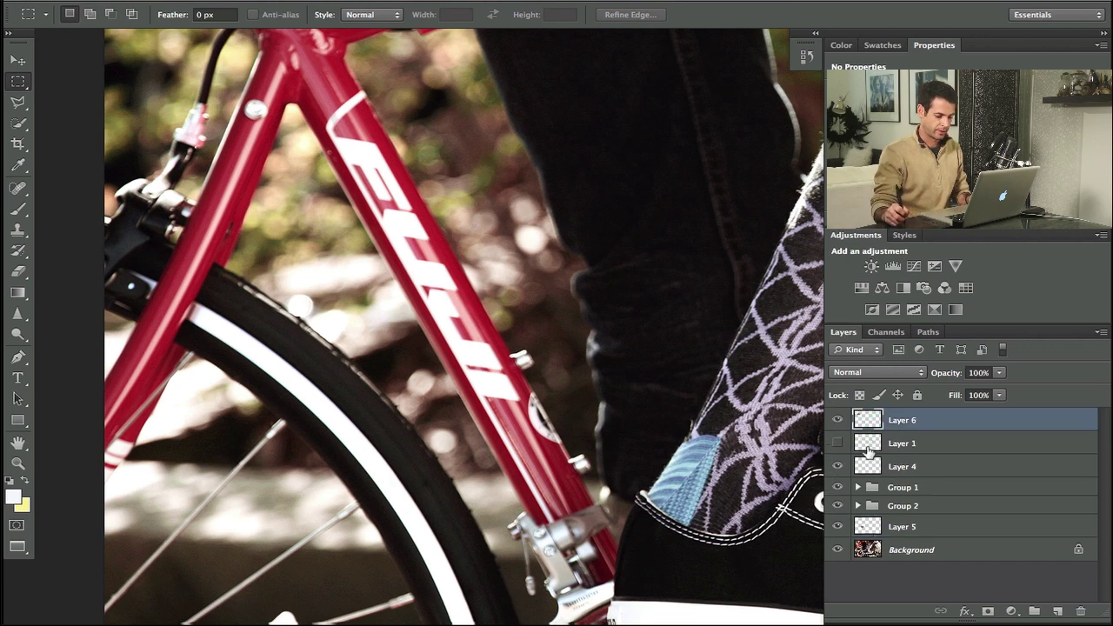
pyautogui.click(913, 526)
pyautogui.hotkey('ctrl', 'shift', ']')
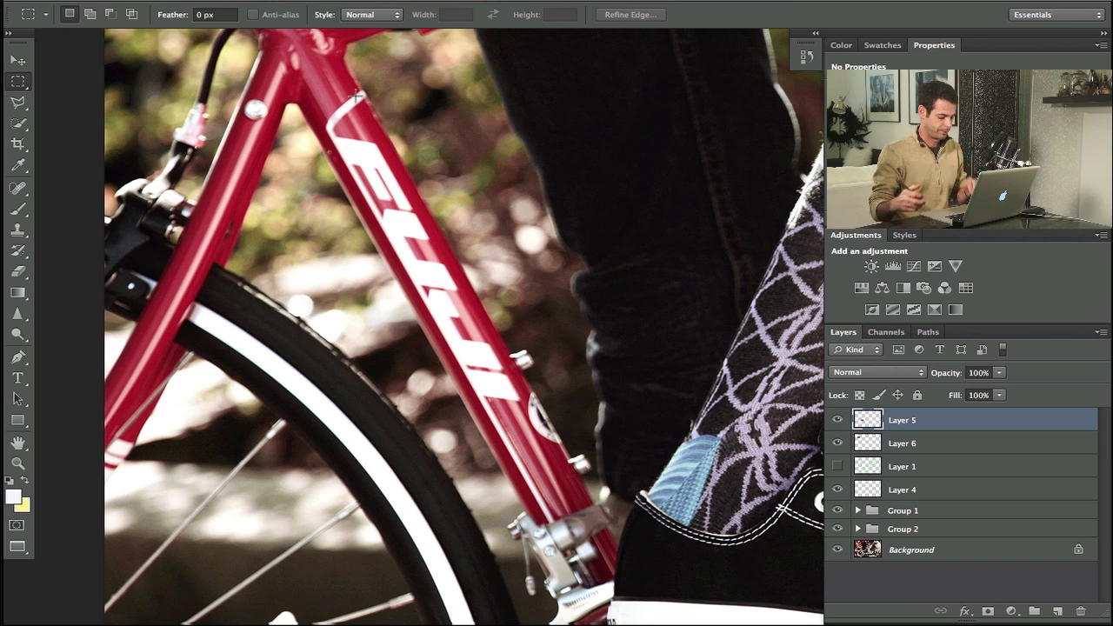
pyautogui.press('v')
pyautogui.moveTo(623, 329); pyautogui.dragTo(666, 250)
pyautogui.hotkey('ctrl', 'z')
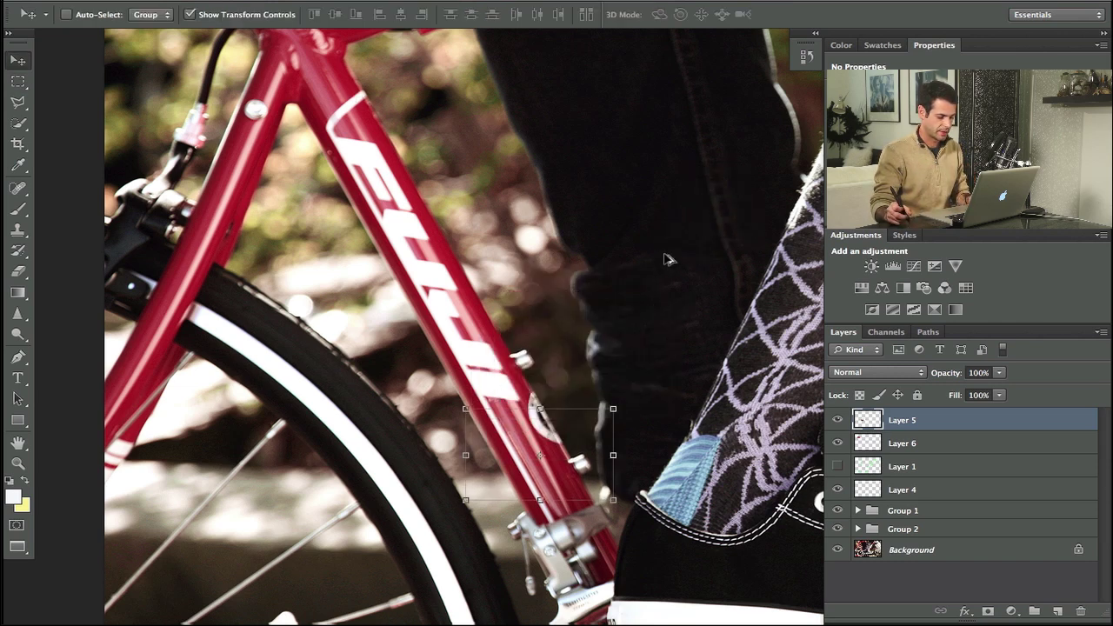
# Step: Show and hide Layer 1 repeatedly to check what it contributes to the image
pyautogui.click(904, 552)
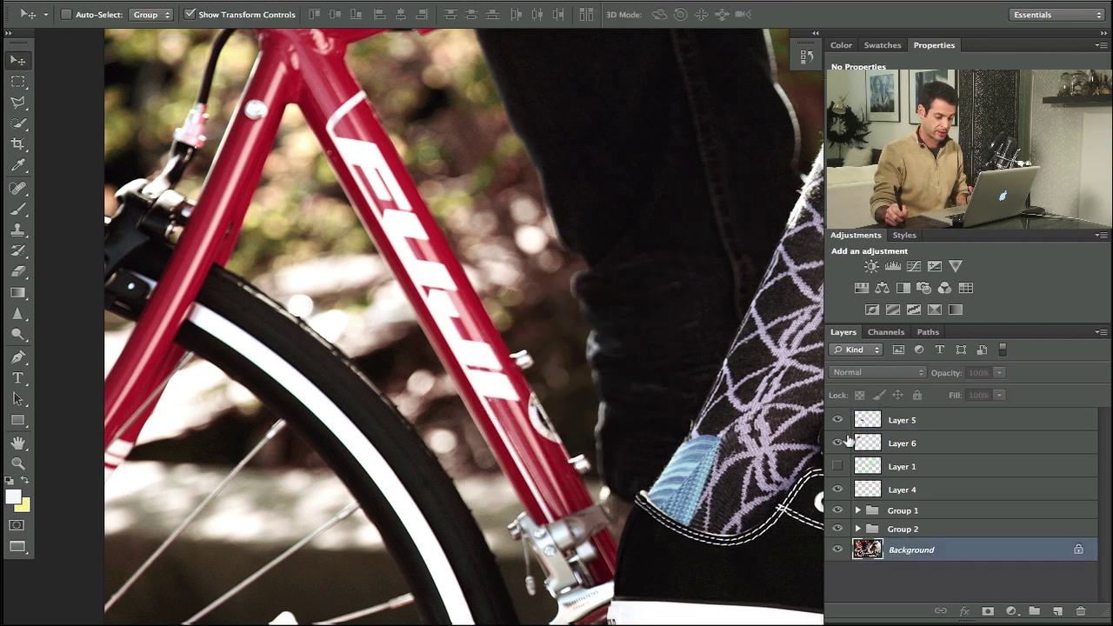
pyautogui.click(838, 466)
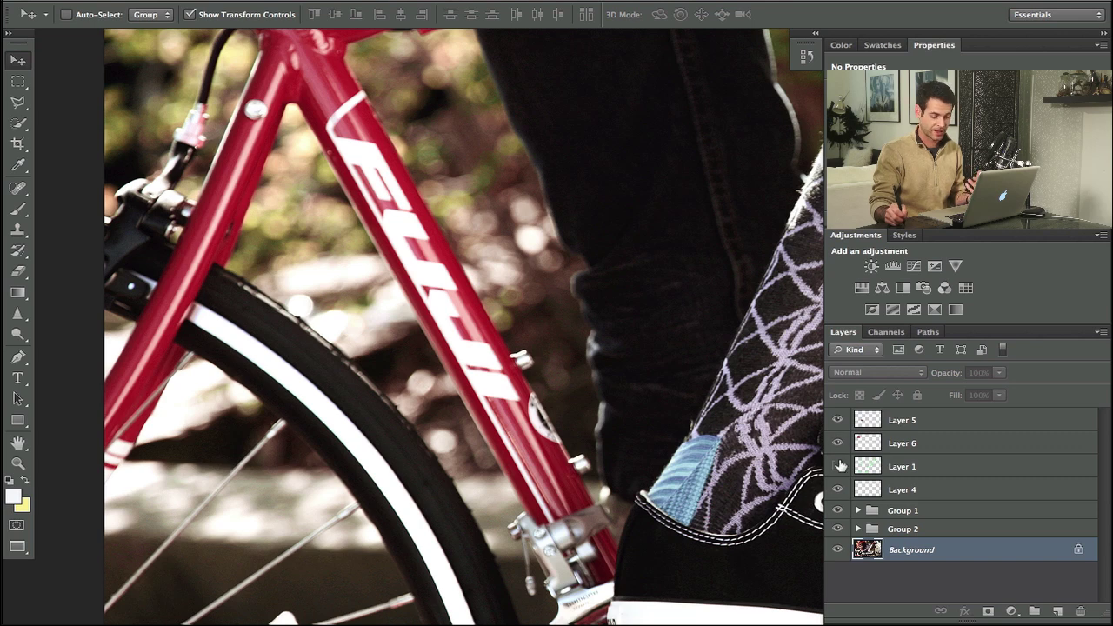
pyautogui.click(838, 468)
pyautogui.click(837, 468)
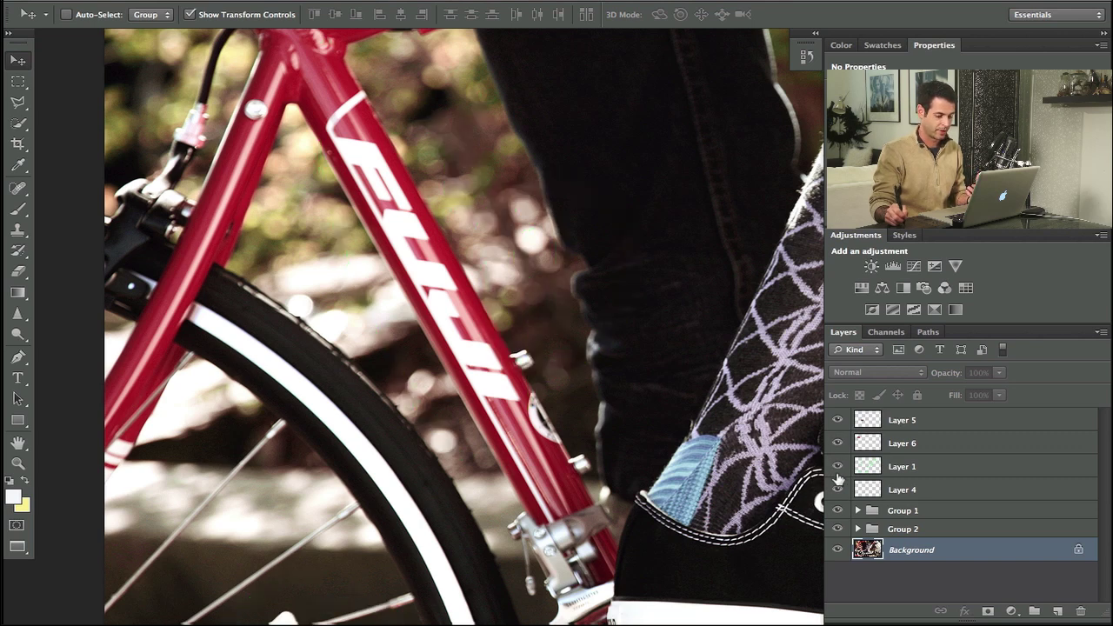
pyautogui.click(837, 467)
pyautogui.click(837, 467)
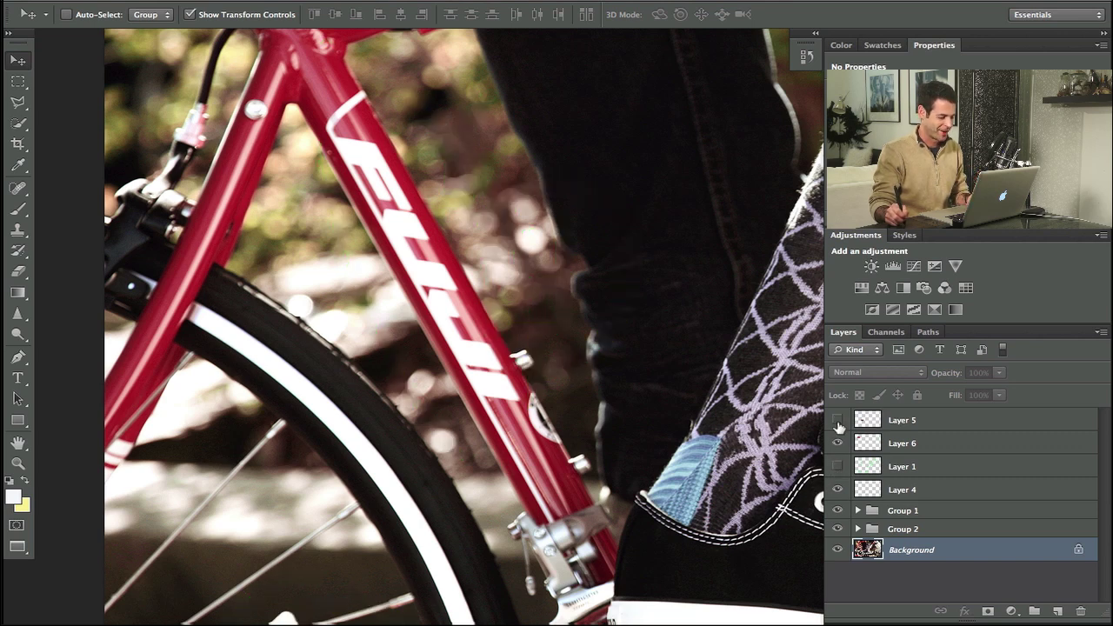
# Step: Stretch Layer 5's copied frame piece upward over the FUJI lettering and skew it to follow the tube's angle
pyautogui.click(865, 426)
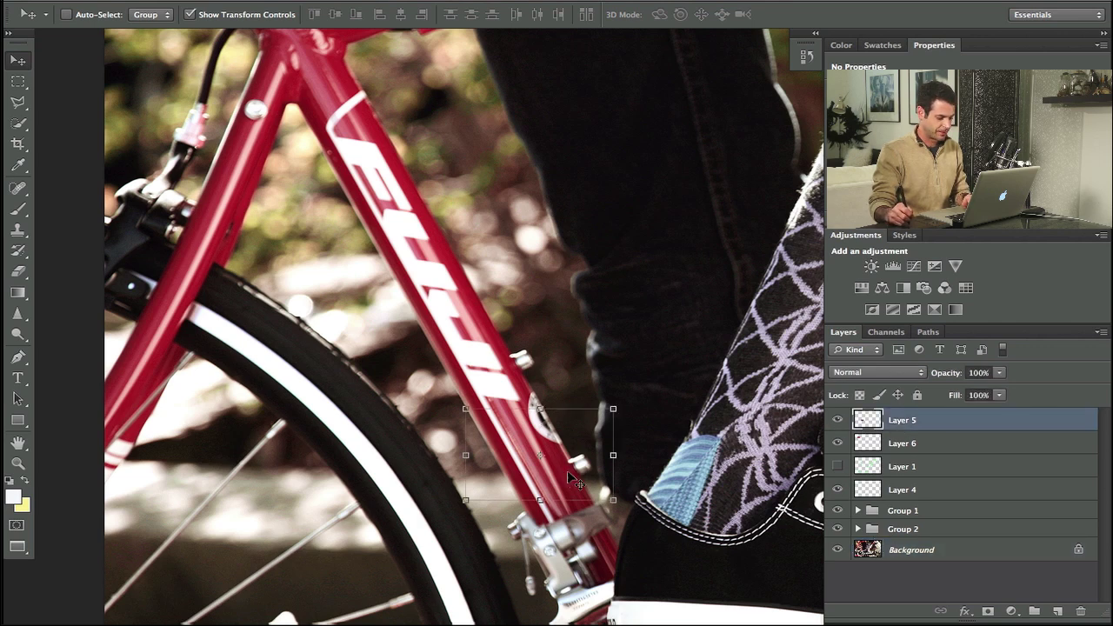
pyautogui.moveTo(571, 477)
pyautogui.mouseDown()
pyautogui.moveTo(583, 439)
pyautogui.moveTo(574, 460)
pyautogui.moveTo(591, 473)
pyautogui.moveTo(580, 492)
pyautogui.mouseUp()
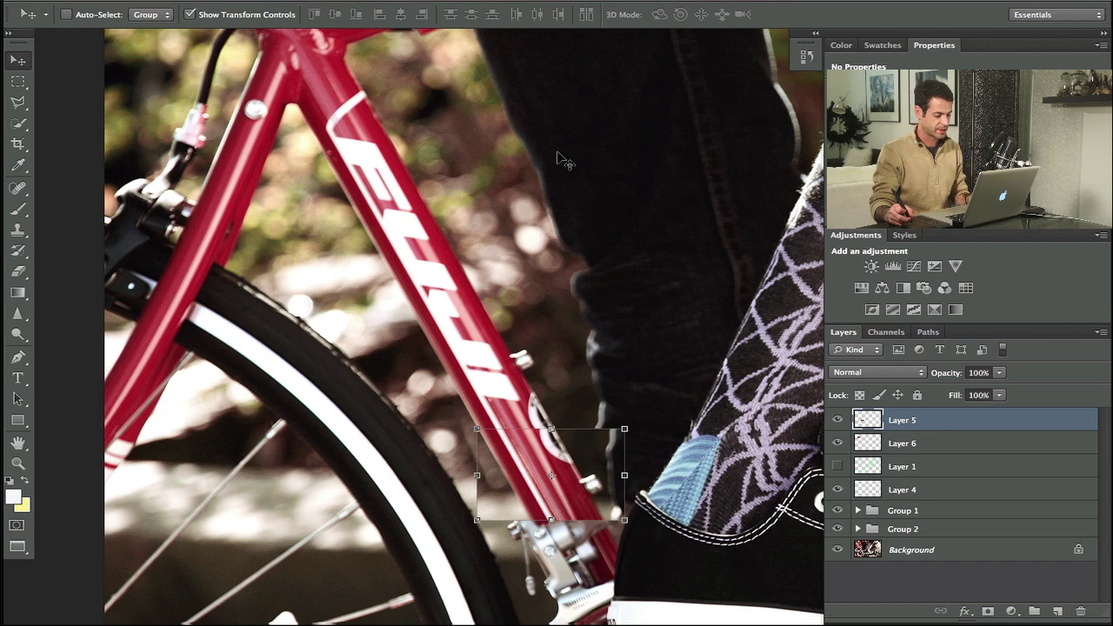
pyautogui.hotkey('ctrl', 'z')
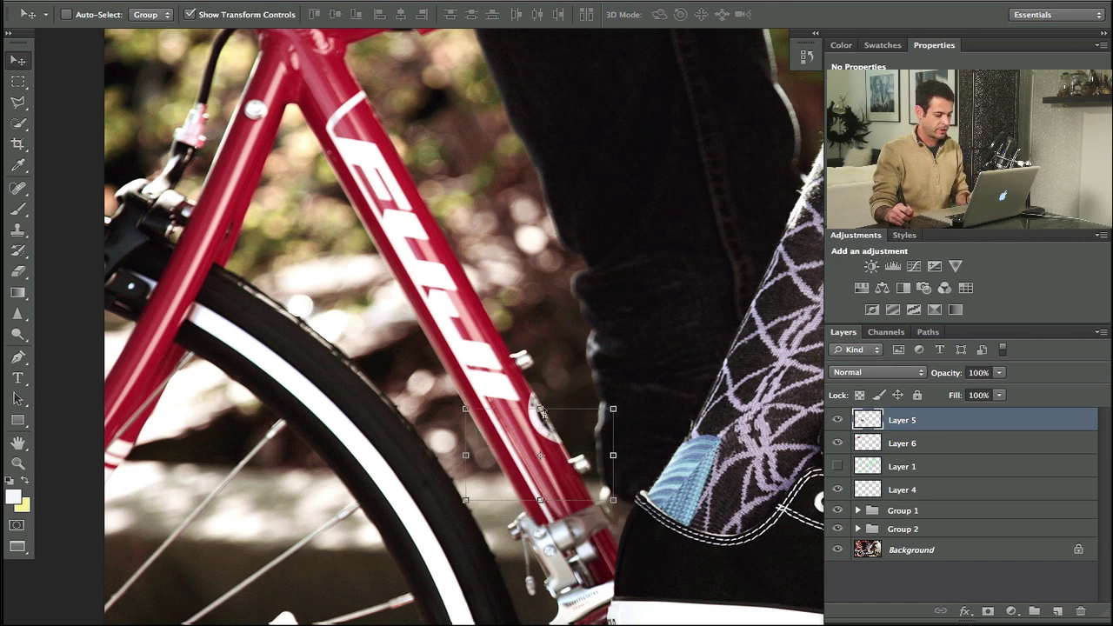
pyautogui.moveTo(539, 408); pyautogui.dragTo(540, 142)
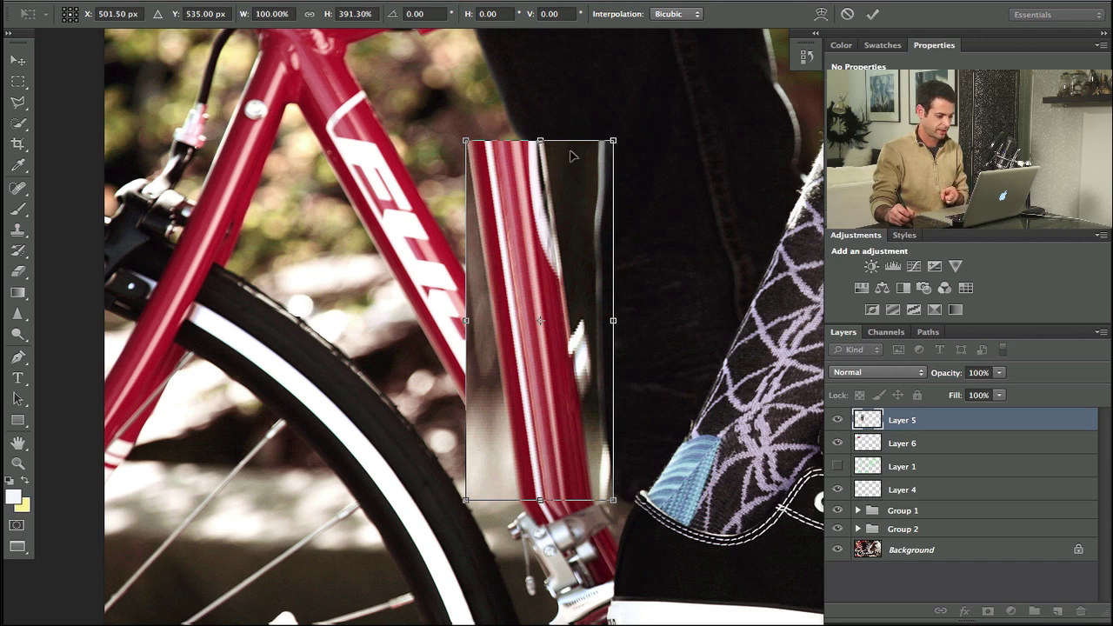
pyautogui.moveTo(540, 140); pyautogui.dragTo(540, 87)
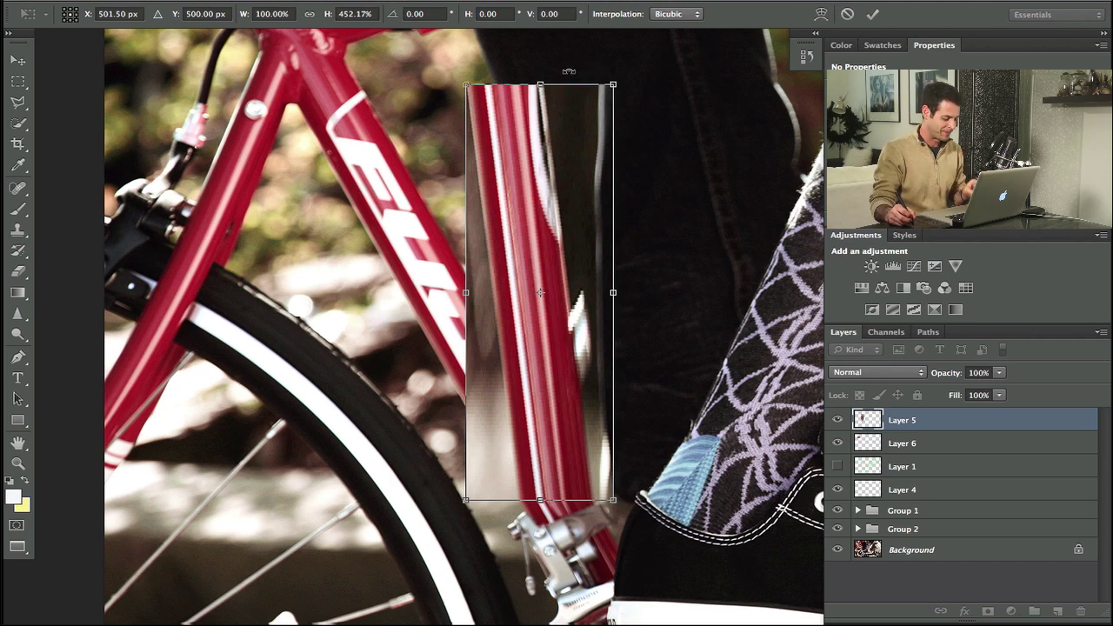
pyautogui.moveTo(544, 87); pyautogui.dragTo(372, 107)
pyautogui.press('Return')
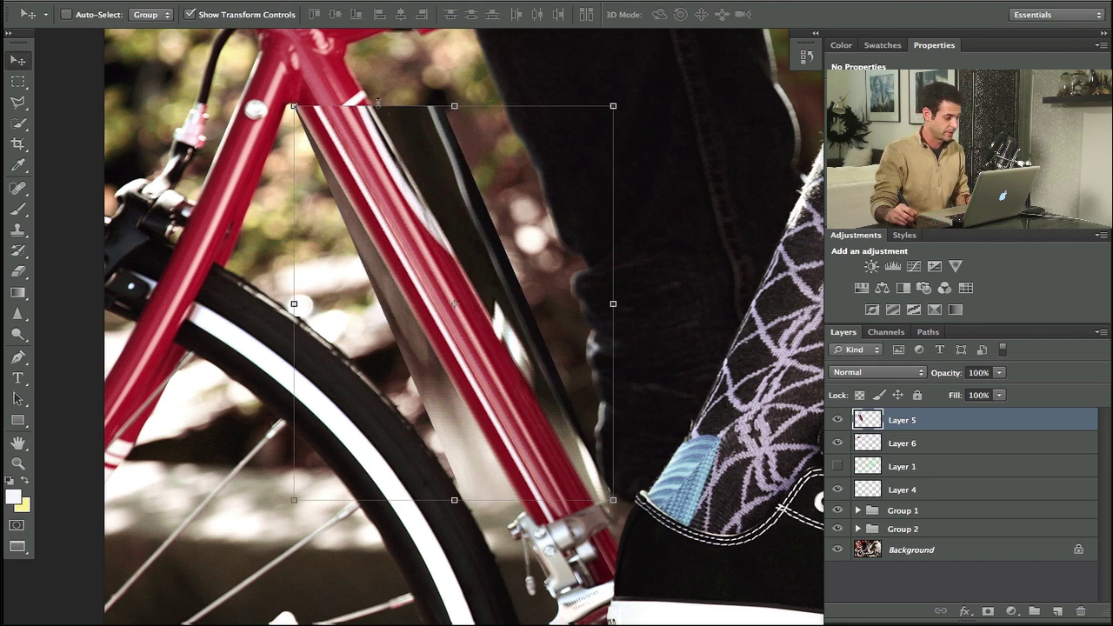
pyautogui.click(458, 111)
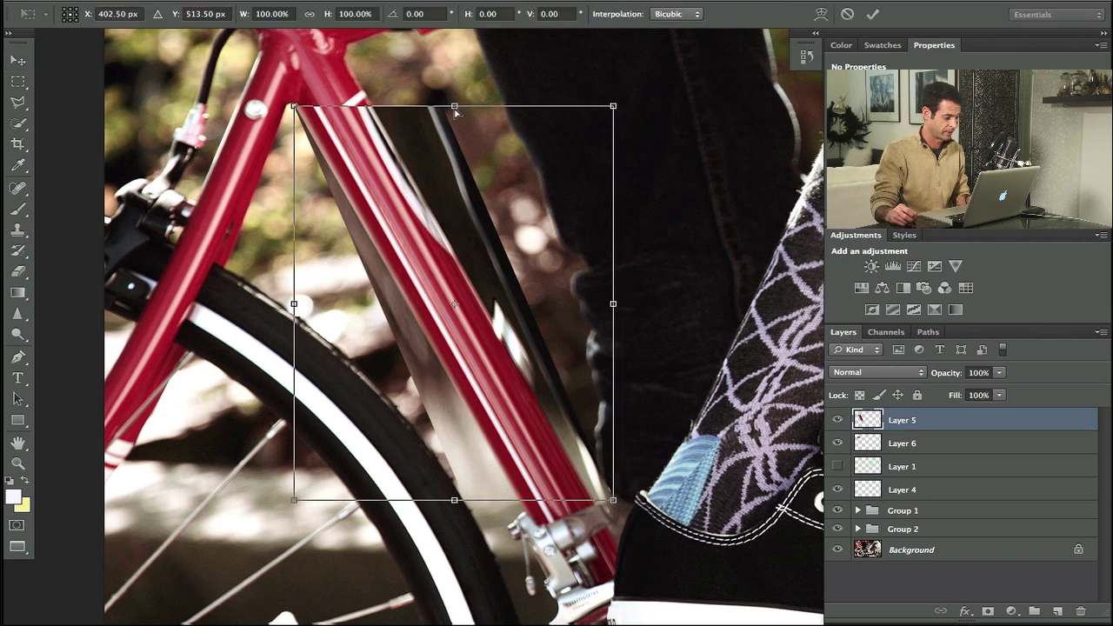
pyautogui.press('Return')
# Step: Move Layer 6 above Layer 5 and try stretching it down along the tube
pyautogui.click(837, 442)
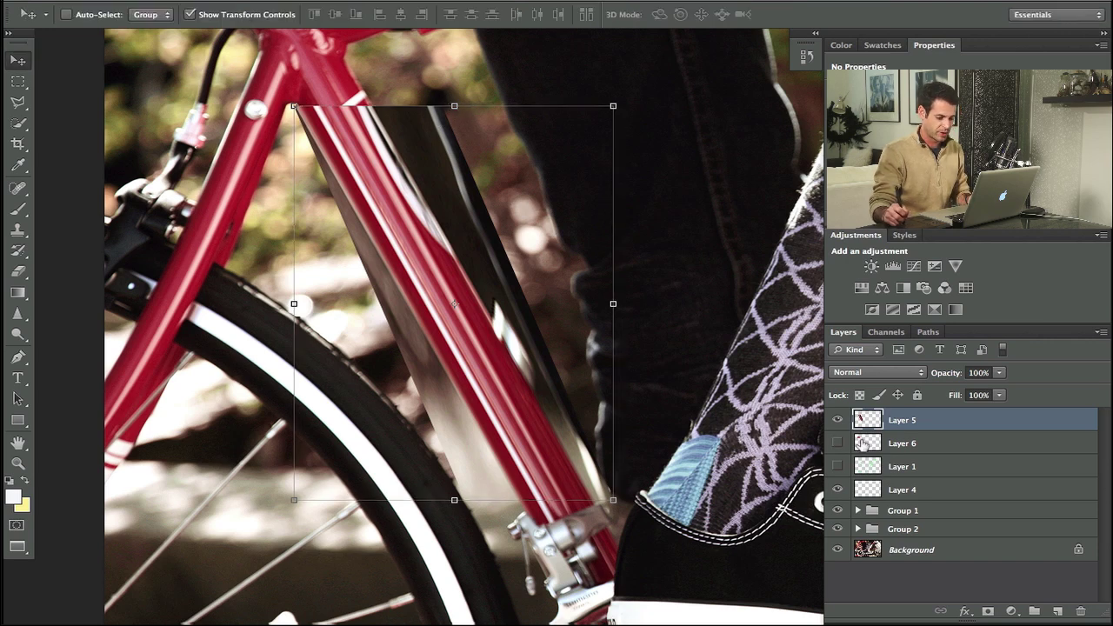
pyautogui.click(861, 443)
pyautogui.click(837, 442)
pyautogui.hotkey('ctrl', ']')
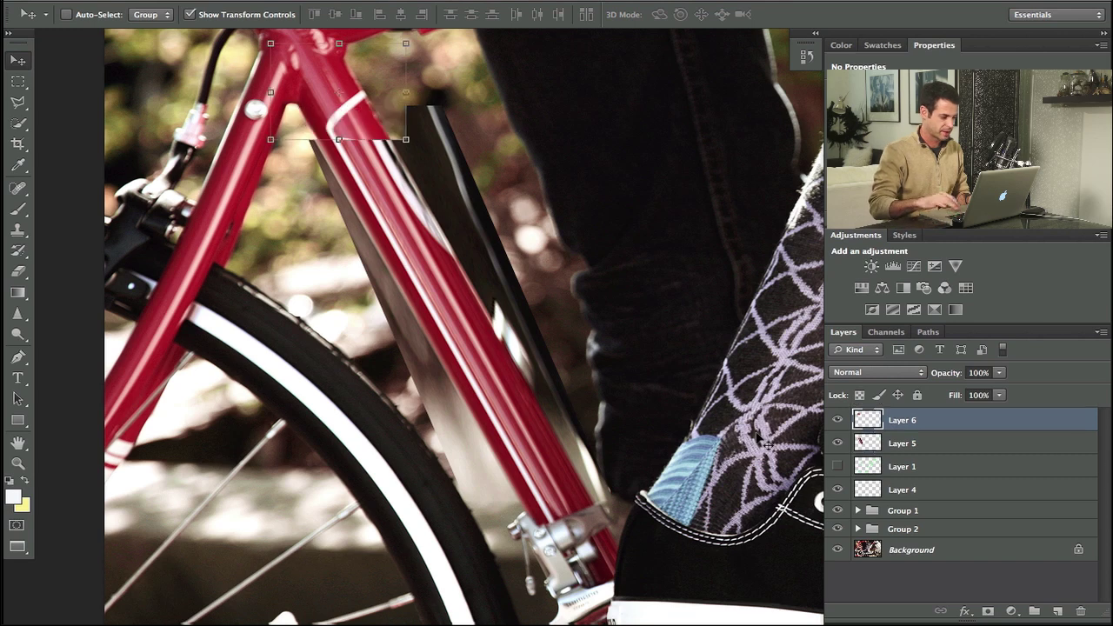
pyautogui.moveTo(342, 144); pyautogui.dragTo(447, 341)
pyautogui.press('Escape')
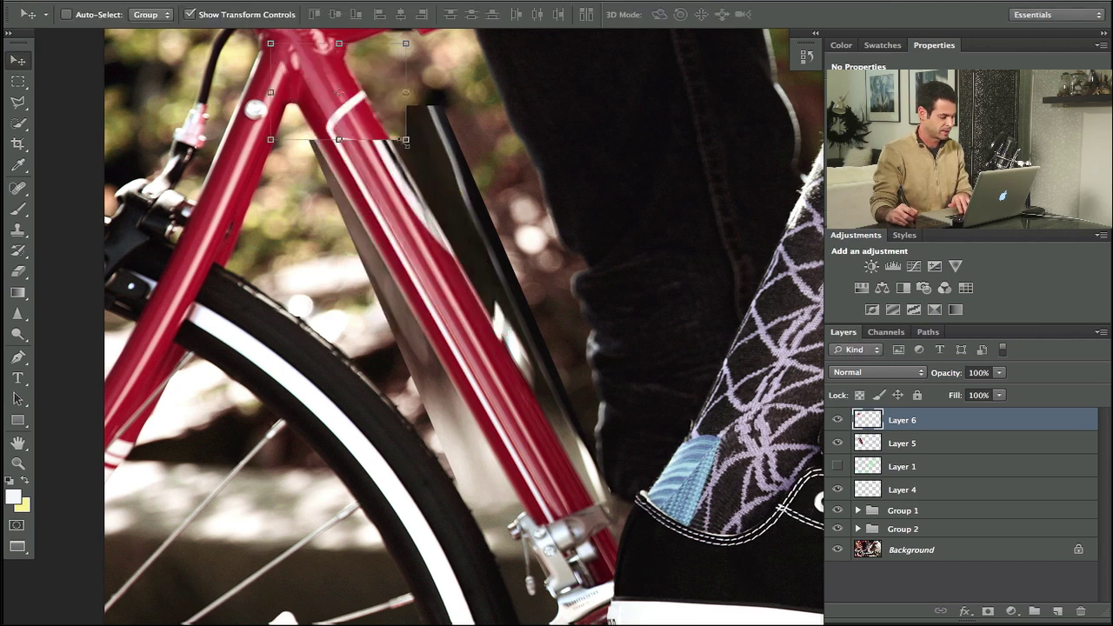
# Step: Trim Layer 6 to a thin strip across the tube just above the FUJI lettering, deleting everything outside a rectangular selection
pyautogui.press('m')
pyautogui.moveTo(231, 164); pyautogui.dragTo(513, 105)
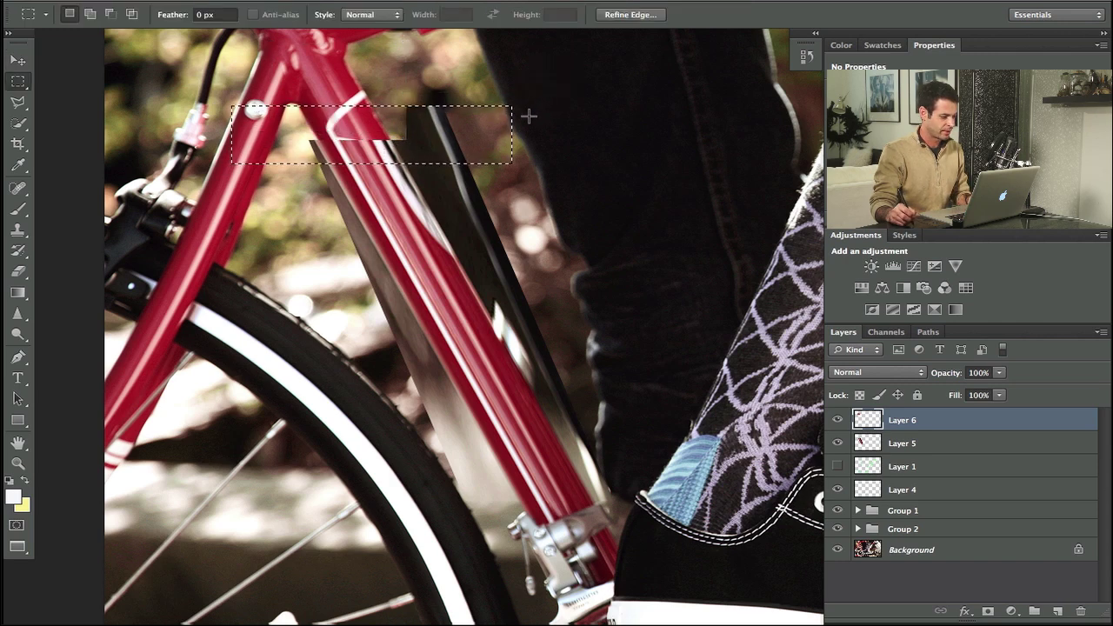
pyautogui.moveTo(393, 138); pyautogui.dragTo(415, 202)
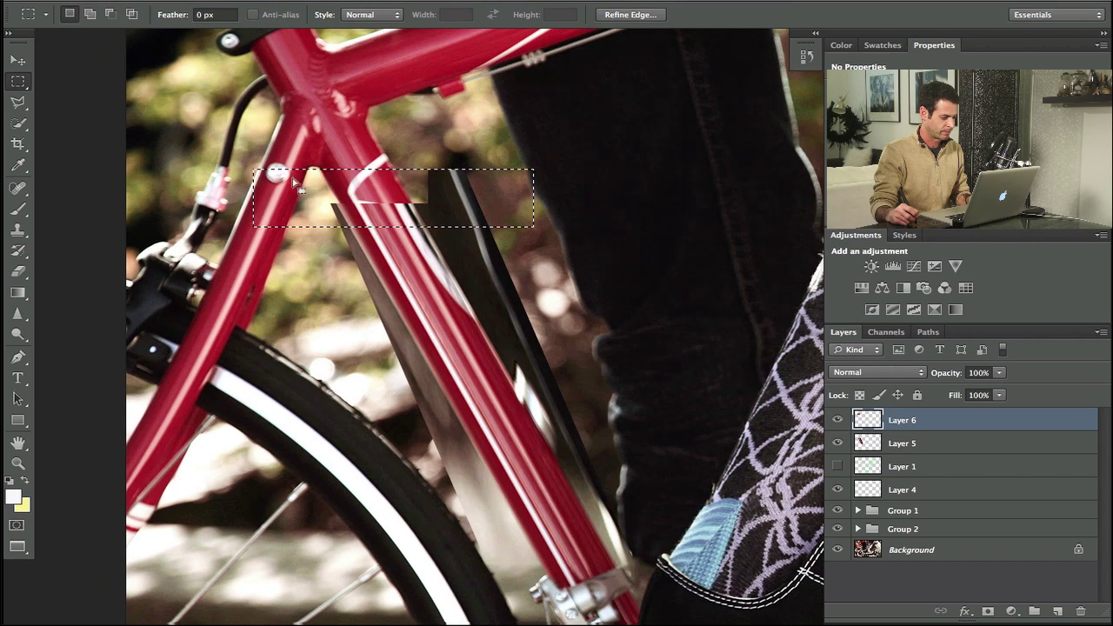
pyautogui.press('super+shift+i')
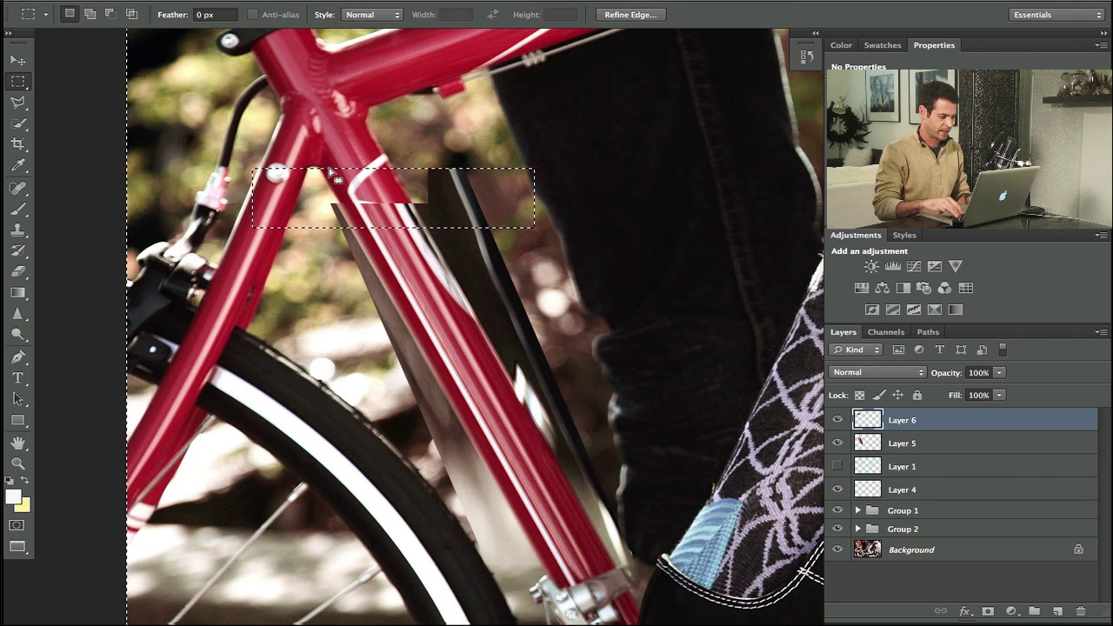
pyautogui.hotkey('ctrl', 'd')
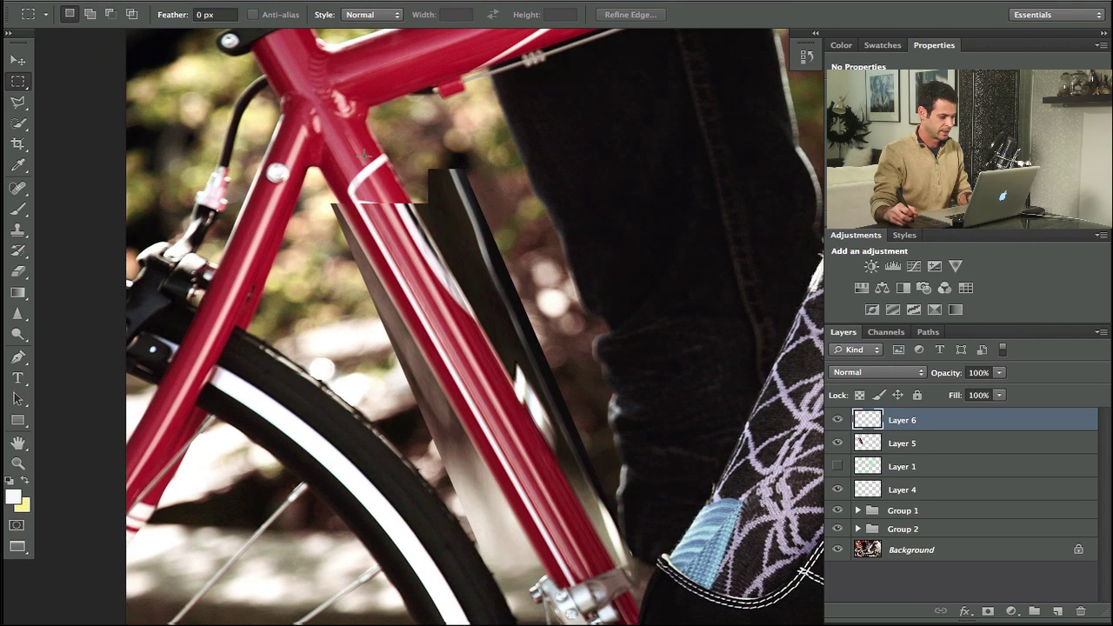
# Step: Stretch Layer 6's strip downward over the lettering to about 716% height and skew it horizontally about 23° along the tube
pyautogui.press('v')
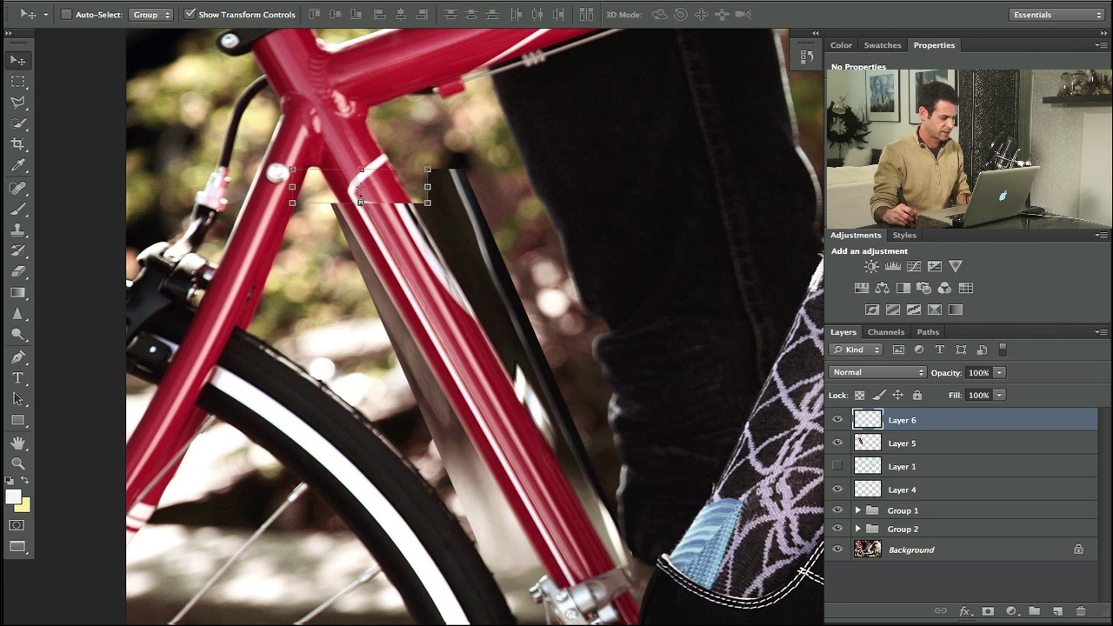
pyautogui.moveTo(360, 202); pyautogui.dragTo(474, 417)
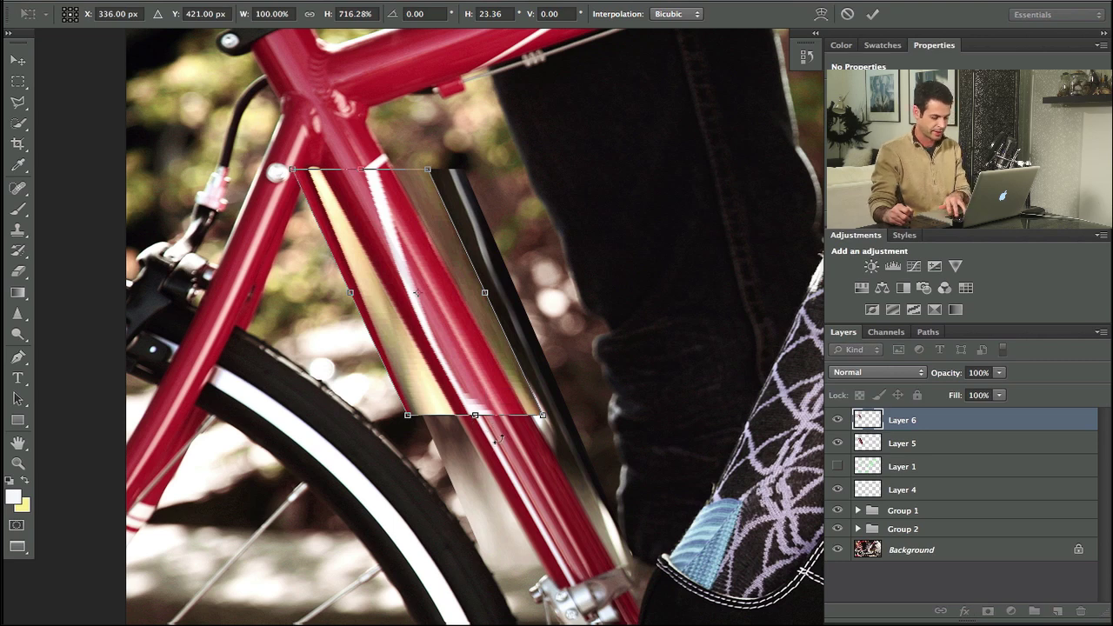
pyautogui.press('Return')
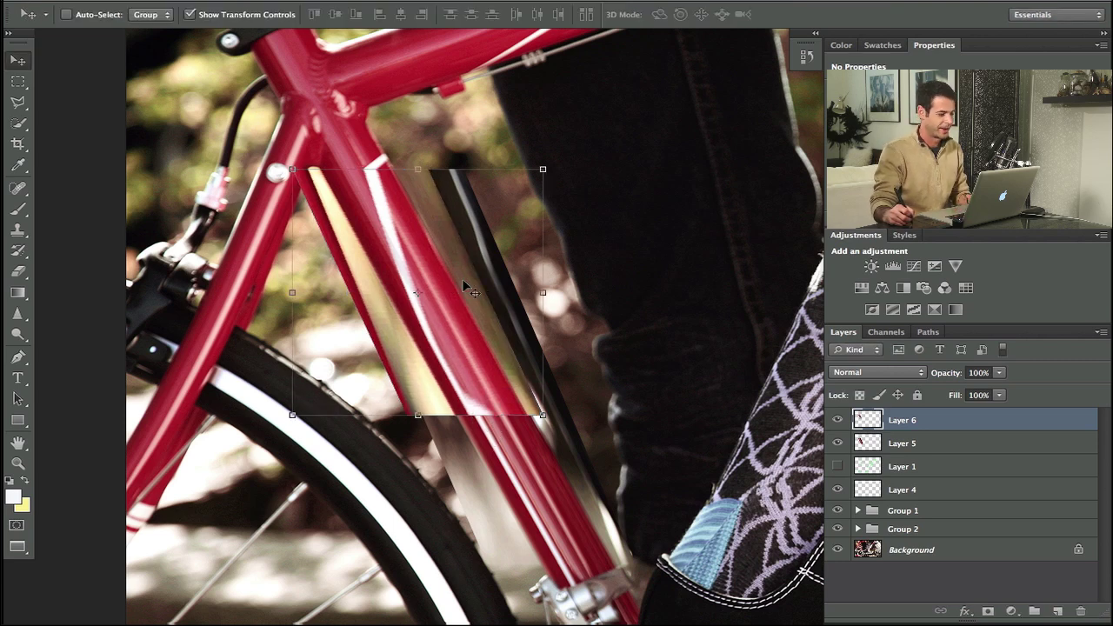
# Step: Group Layer 6 and Layer 5 together and hide the new group
pyautogui.keyDown('shift'); pyautogui.click(921, 447); pyautogui.keyUp('shift')
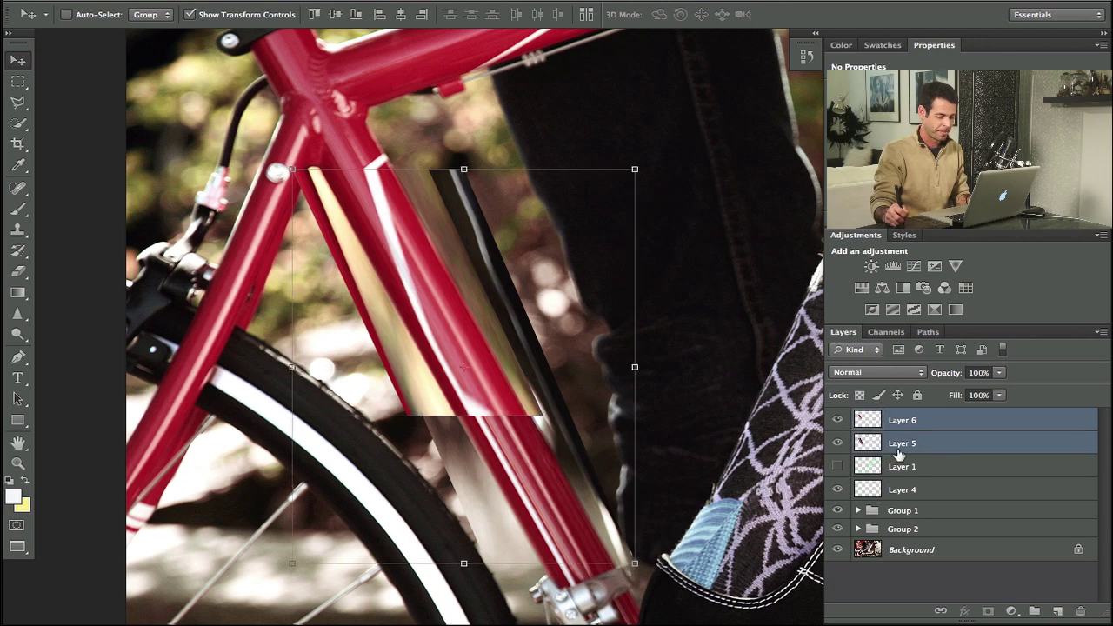
pyautogui.hotkey('ctrl', 'g')
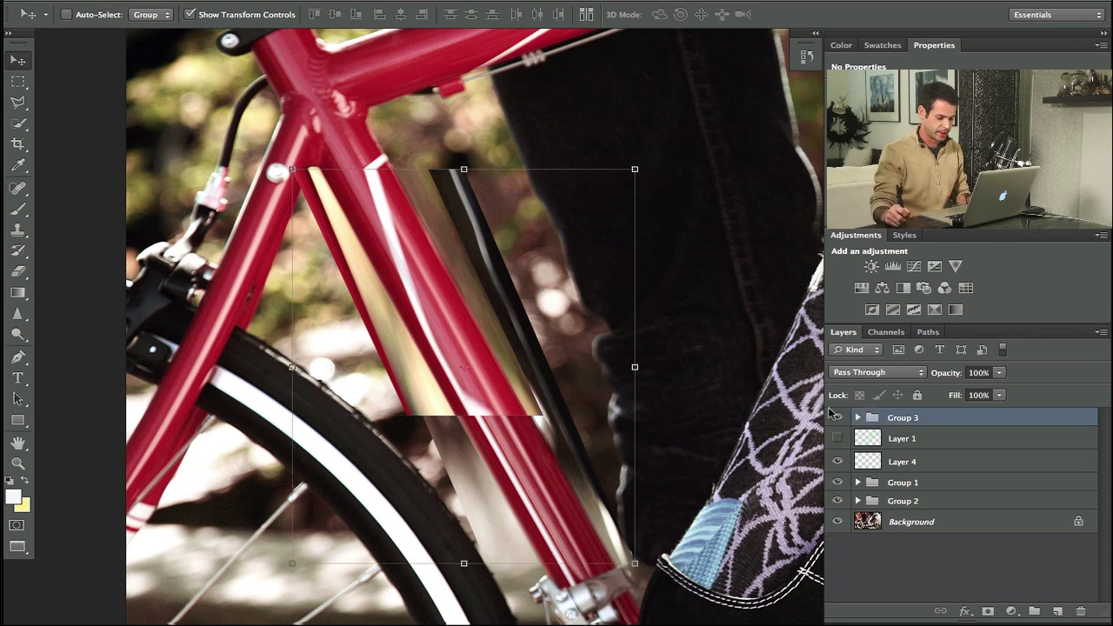
pyautogui.click(838, 419)
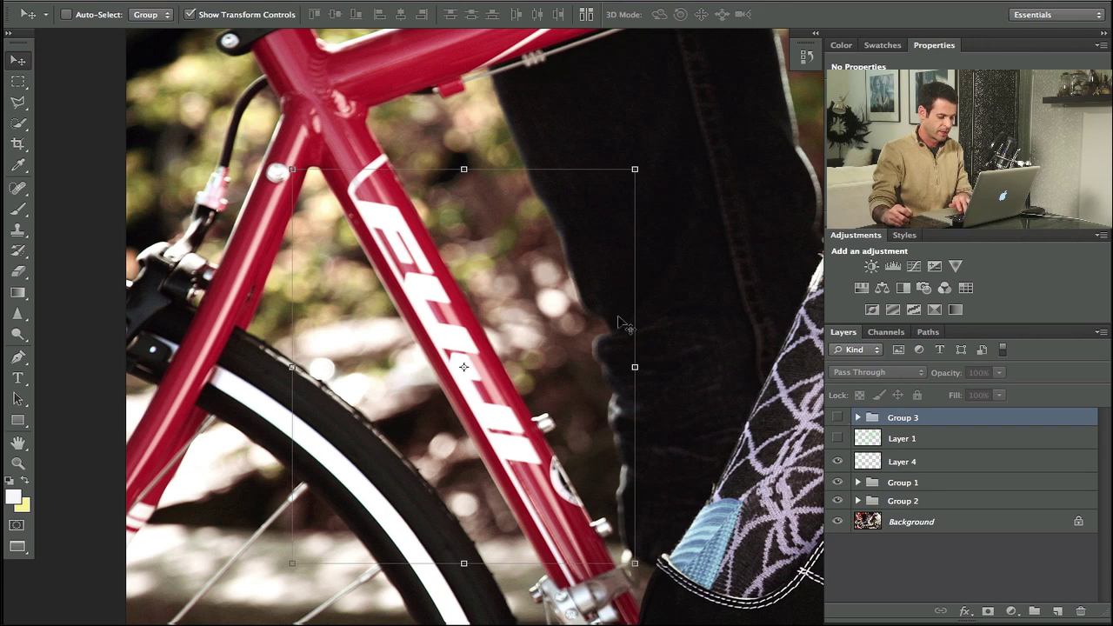
# Step: Outline the tube carrying the FUJI lettering with a polygonal lasso selection, from the upper frame joint down to the metal clamp
pyautogui.press('l')
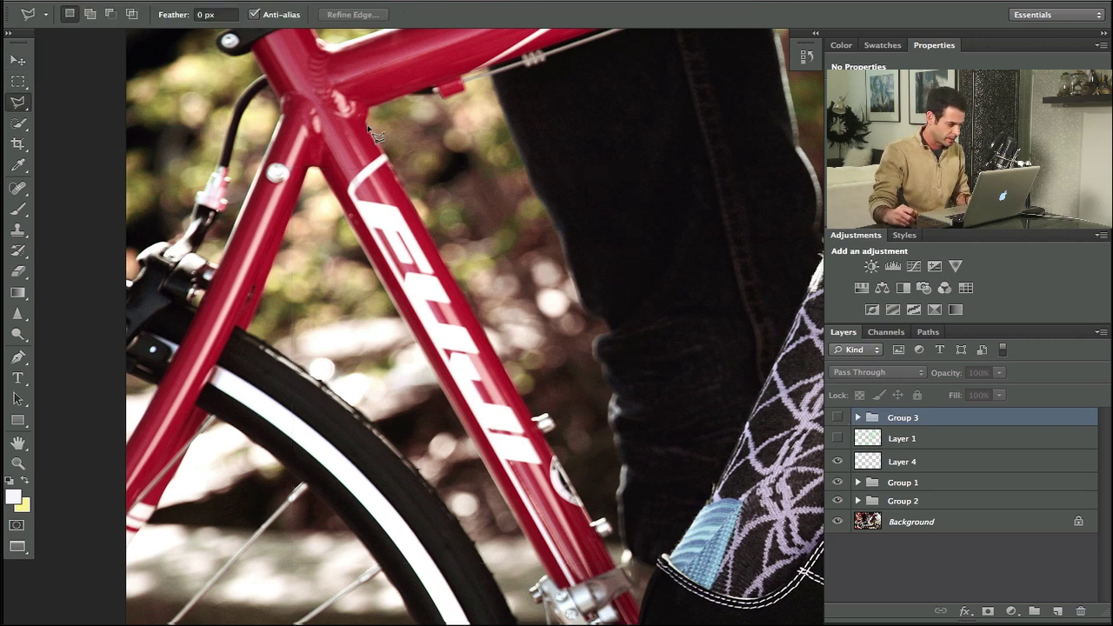
pyautogui.click(384, 160)
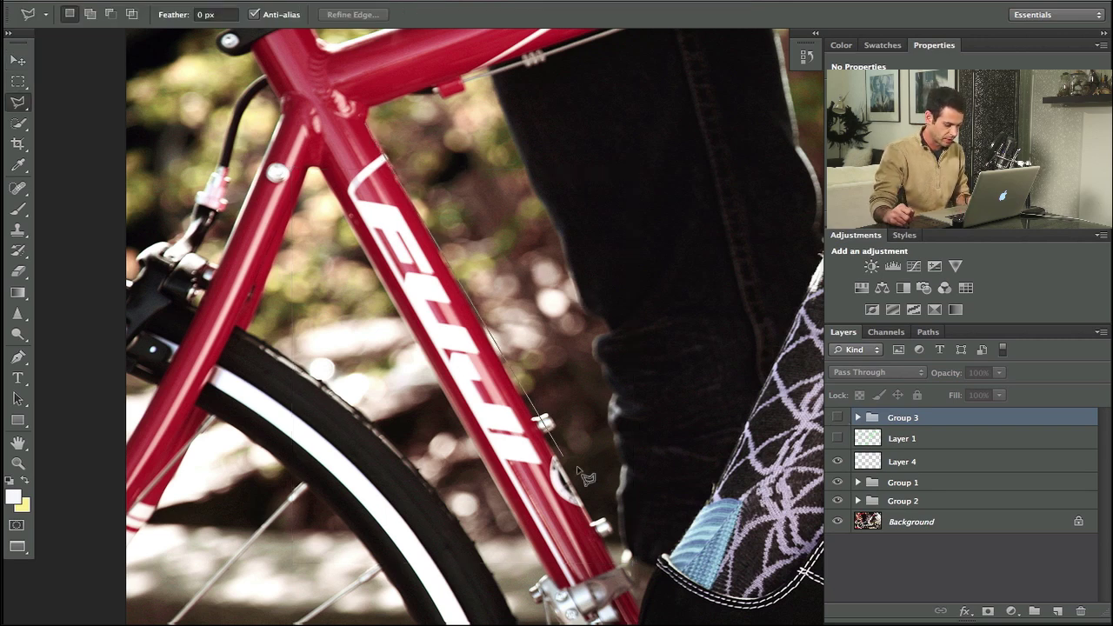
pyautogui.click(618, 571)
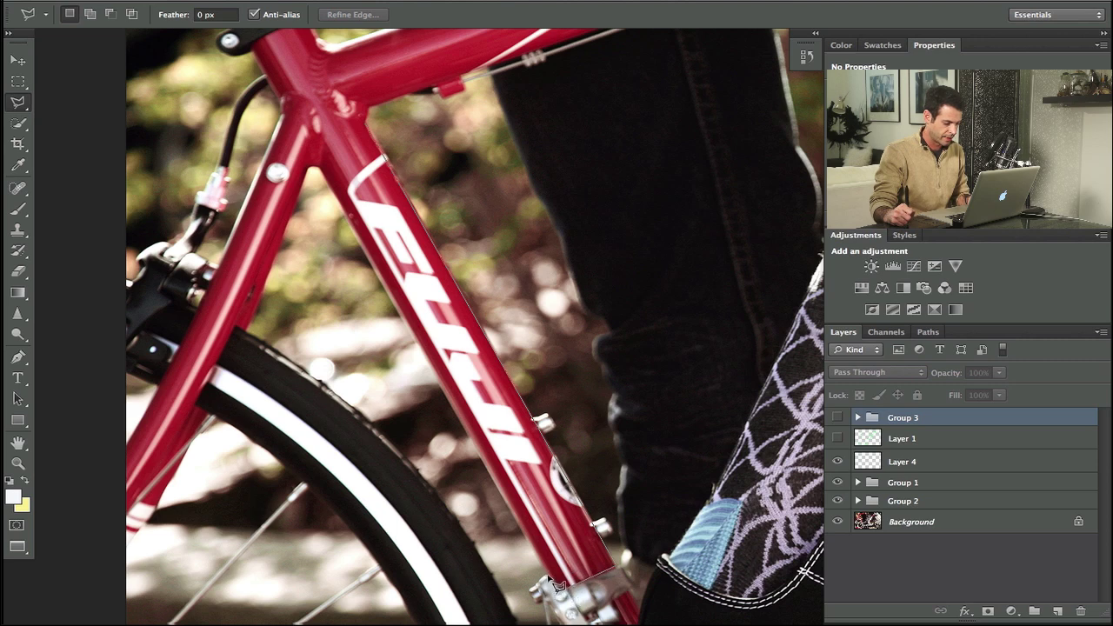
pyautogui.click(550, 579)
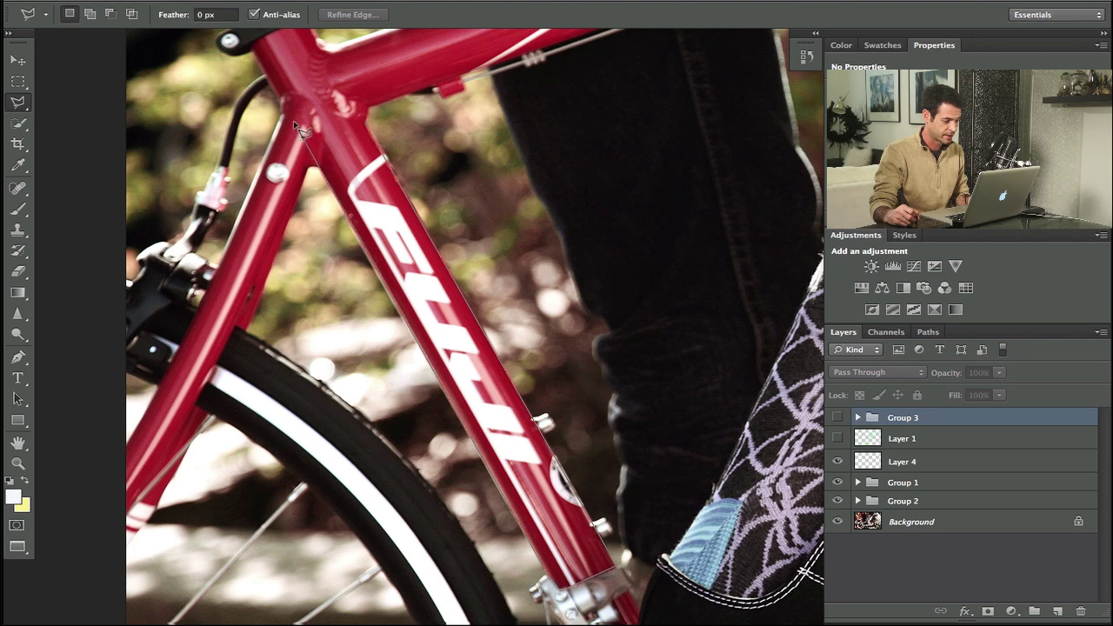
pyautogui.click(296, 124)
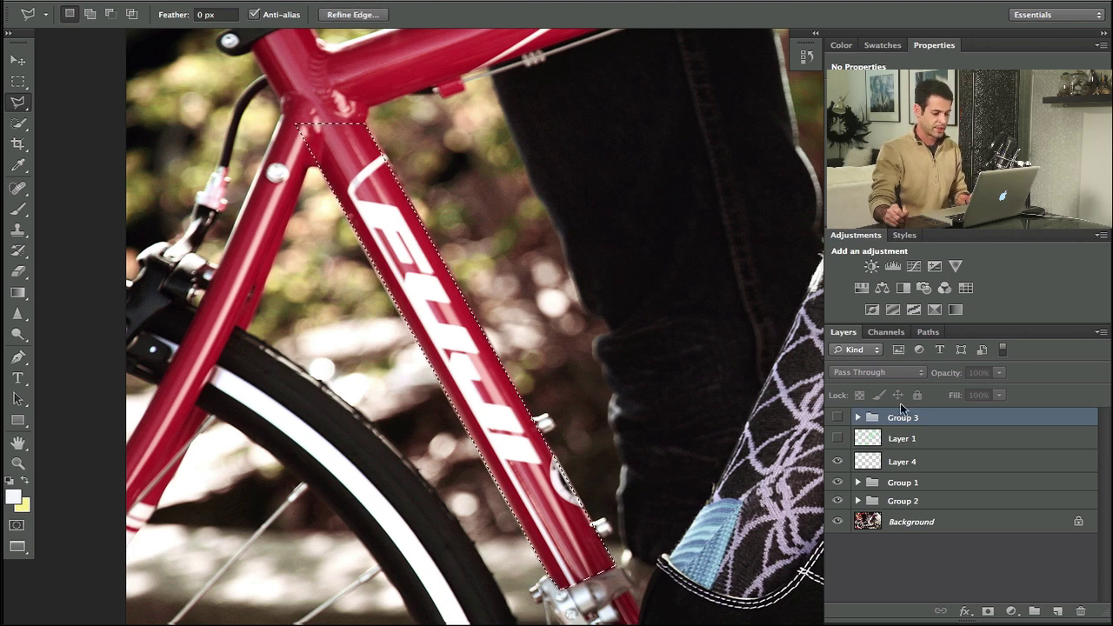
# Step: Show Group 3 again and add a layer mask that limits it to the tube selection
pyautogui.click(837, 417)
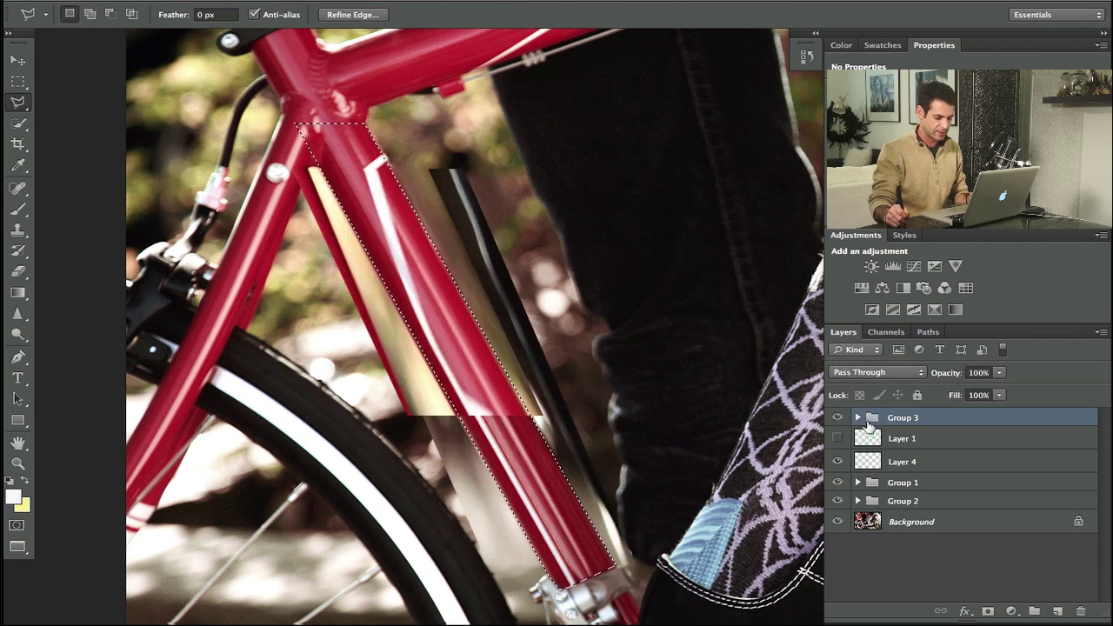
pyautogui.click(837, 418)
pyautogui.click(837, 417)
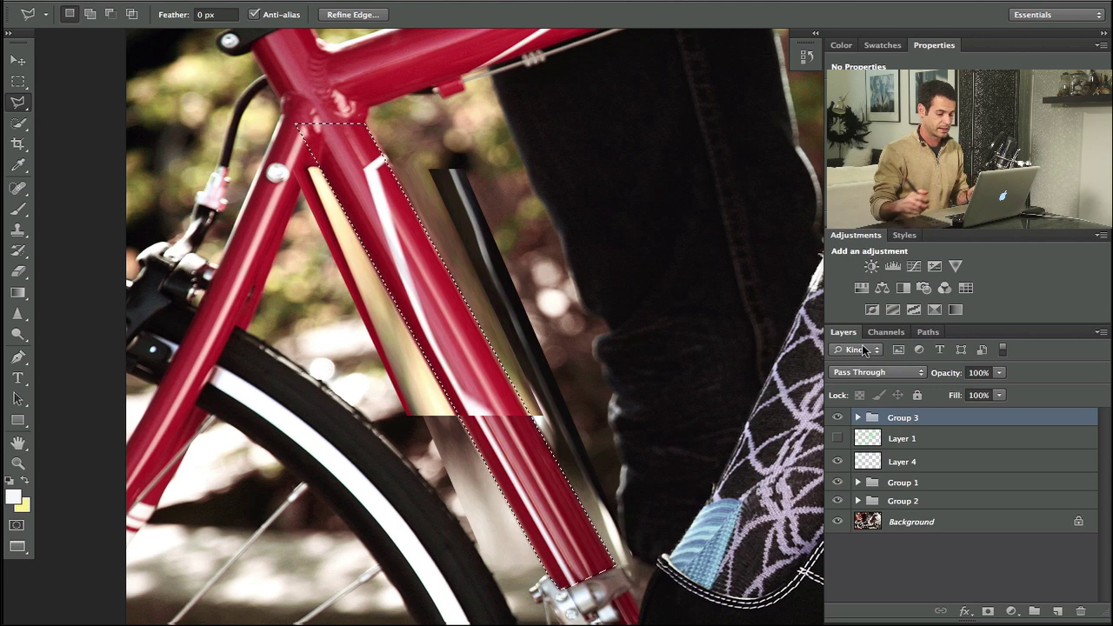
pyautogui.click(985, 611)
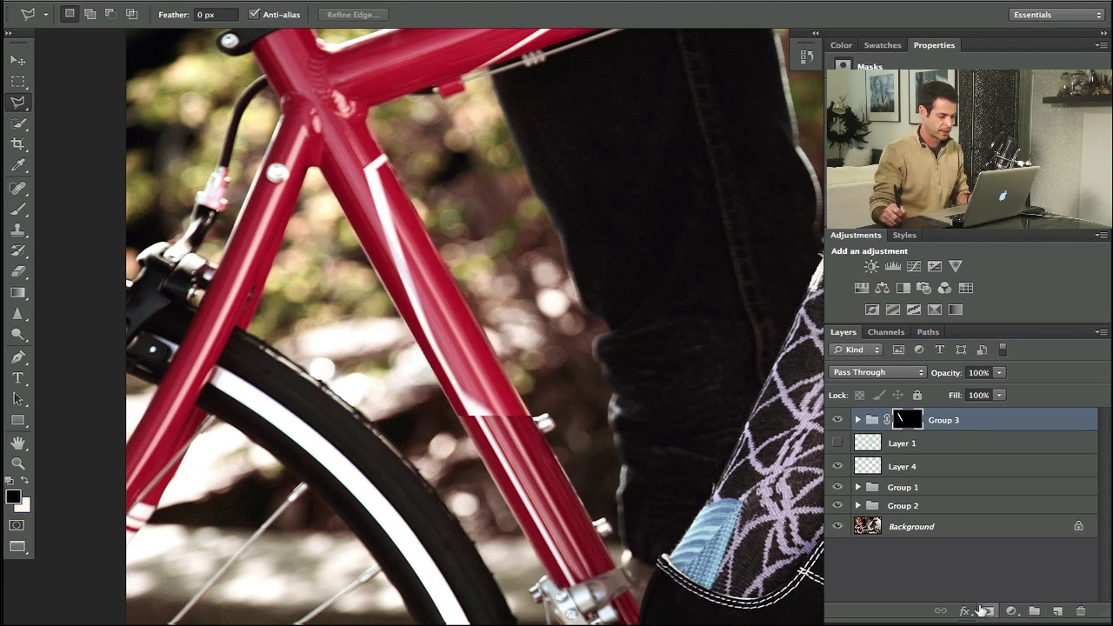
# Step: Compare the tube with and without the masked Group 3 by toggling its visibility
pyautogui.click(839, 421)
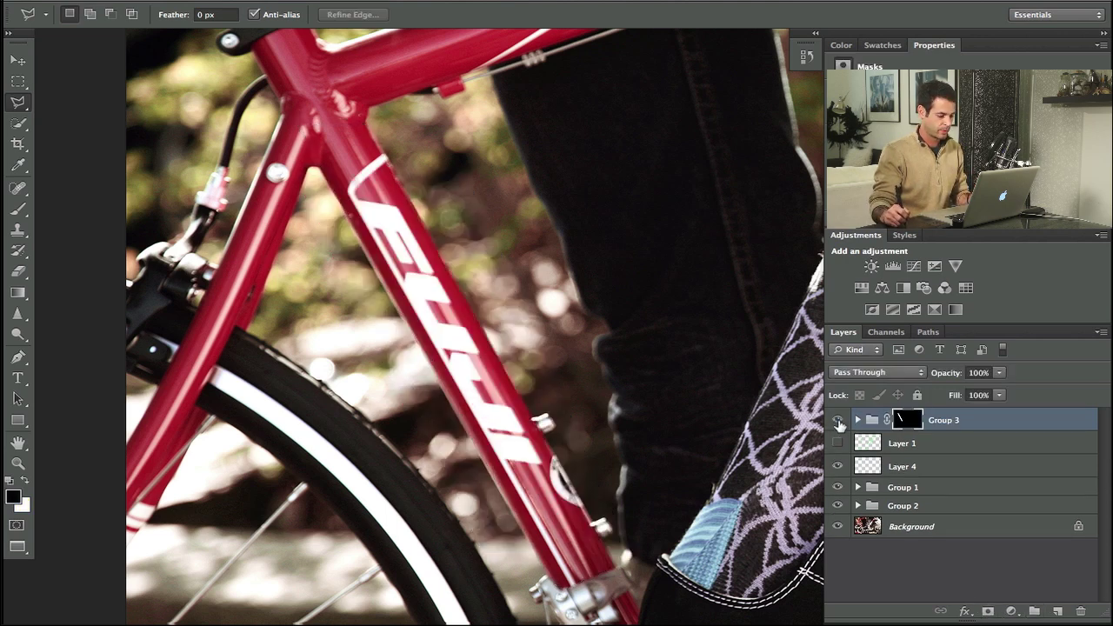
pyautogui.click(839, 421)
pyautogui.click(838, 421)
pyautogui.click(839, 421)
pyautogui.click(838, 421)
pyautogui.click(839, 422)
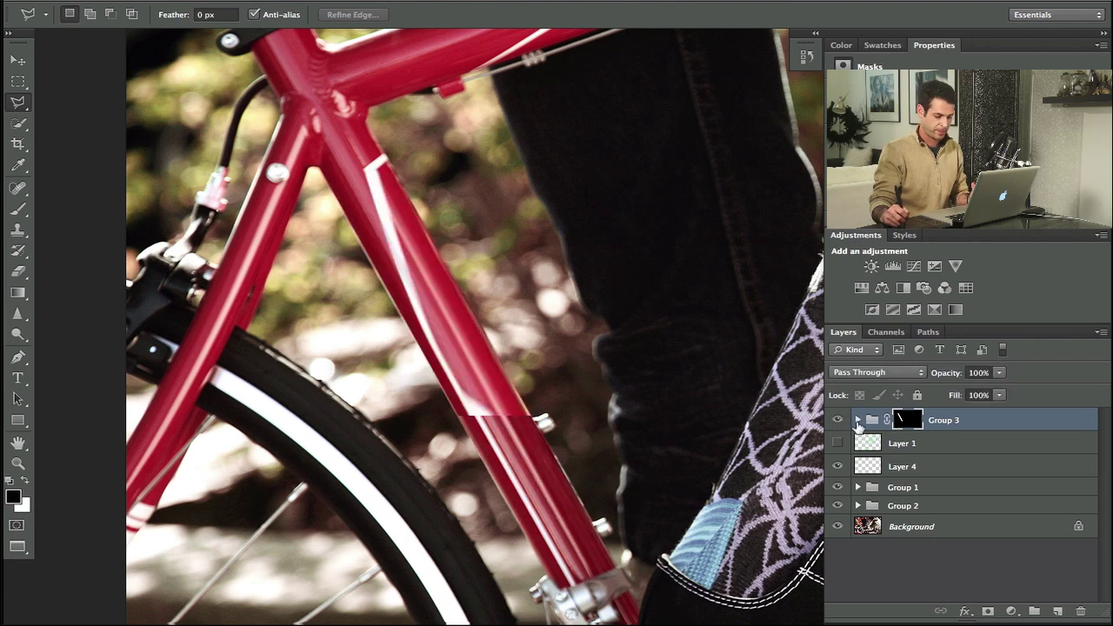
# Step: Expand Group 3 and check what the group and its Layer 6 cover by toggling their visibility
pyautogui.click(838, 420)
pyautogui.click(839, 421)
pyautogui.click(839, 421)
pyautogui.click(839, 421)
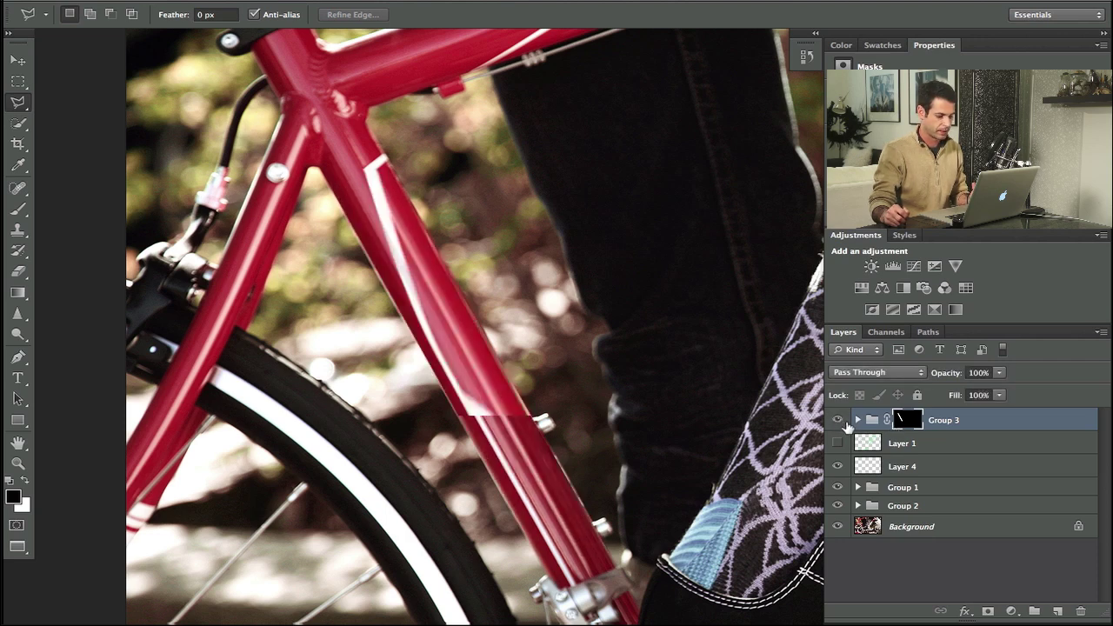
pyautogui.click(857, 420)
pyautogui.click(838, 443)
pyautogui.click(838, 443)
pyautogui.click(838, 443)
pyautogui.click(838, 443)
pyautogui.click(838, 444)
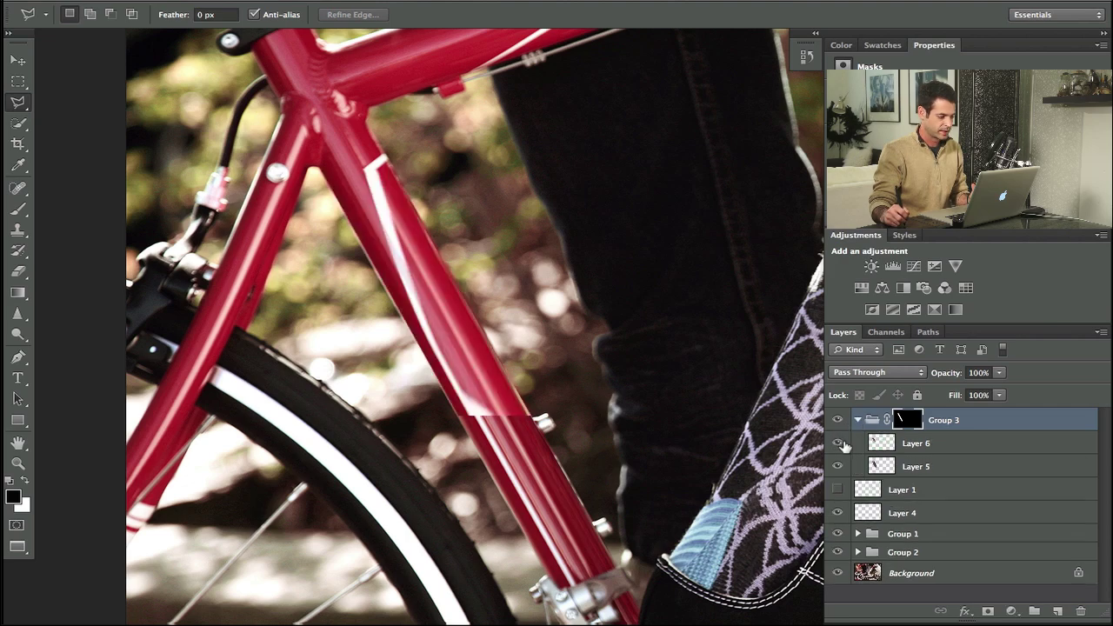
# Step: Add a layer mask to Layer 6 and brush black at 10% flow over its hard lower edge to blend the seam
pyautogui.click(911, 445)
pyautogui.press('alt+shift+super+m')
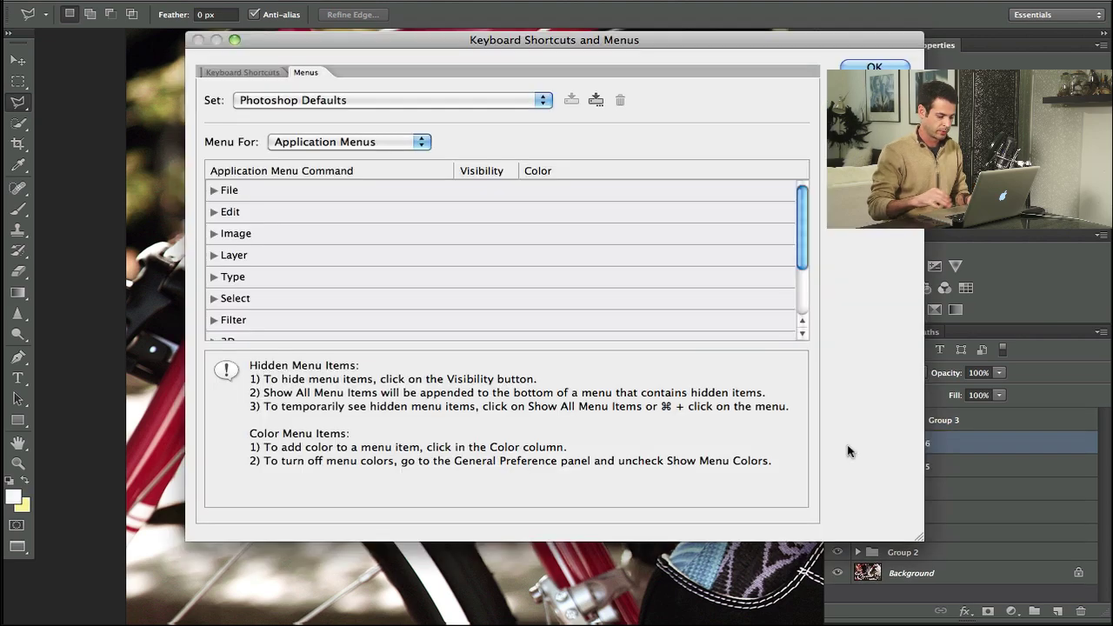
pyautogui.press('Escape')
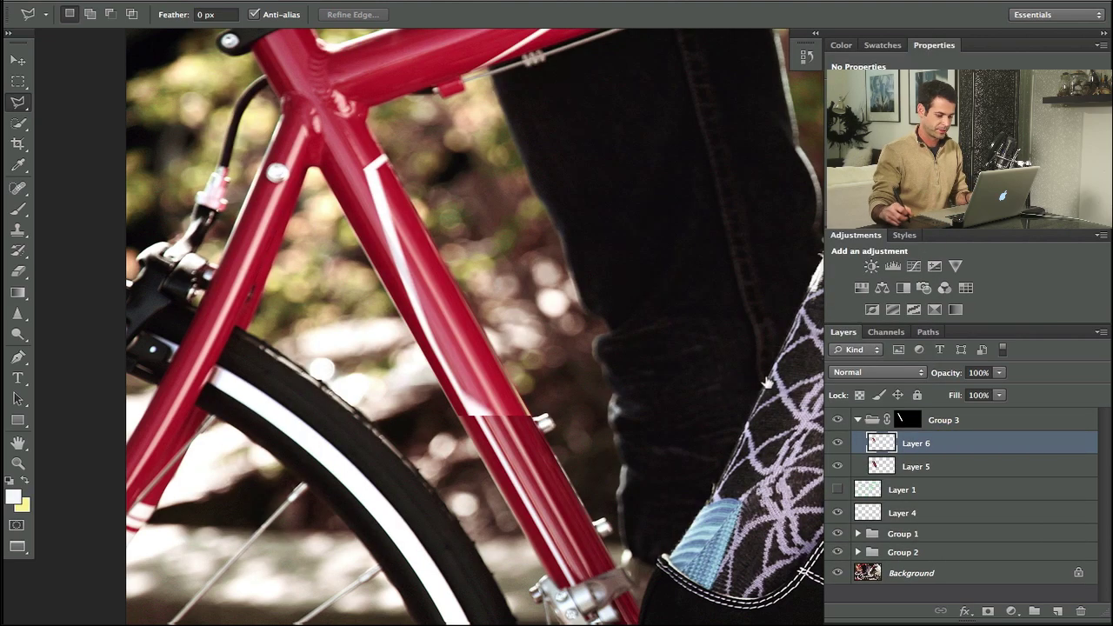
pyautogui.click(988, 612)
pyautogui.press('b')
pyautogui.moveTo(455, 325); pyautogui.dragTo(499, 323)
pyautogui.hotkey('shift', '1')
pyautogui.moveTo(505, 444)
pyautogui.mouseDown()
pyautogui.moveTo(480, 415)
pyautogui.moveTo(492, 432)
pyautogui.moveTo(447, 408)
pyautogui.moveTo(410, 322)
pyautogui.moveTo(445, 415)
pyautogui.moveTo(510, 403)
pyautogui.moveTo(510, 340)
pyautogui.moveTo(534, 415)
pyautogui.moveTo(473, 285)
pyautogui.moveTo(493, 285)
pyautogui.moveTo(525, 395)
pyautogui.moveTo(463, 428)
pyautogui.moveTo(468, 279)
pyautogui.moveTo(428, 286)
pyautogui.moveTo(462, 285)
pyautogui.moveTo(456, 264)
pyautogui.mouseUp()
pyautogui.press('x')
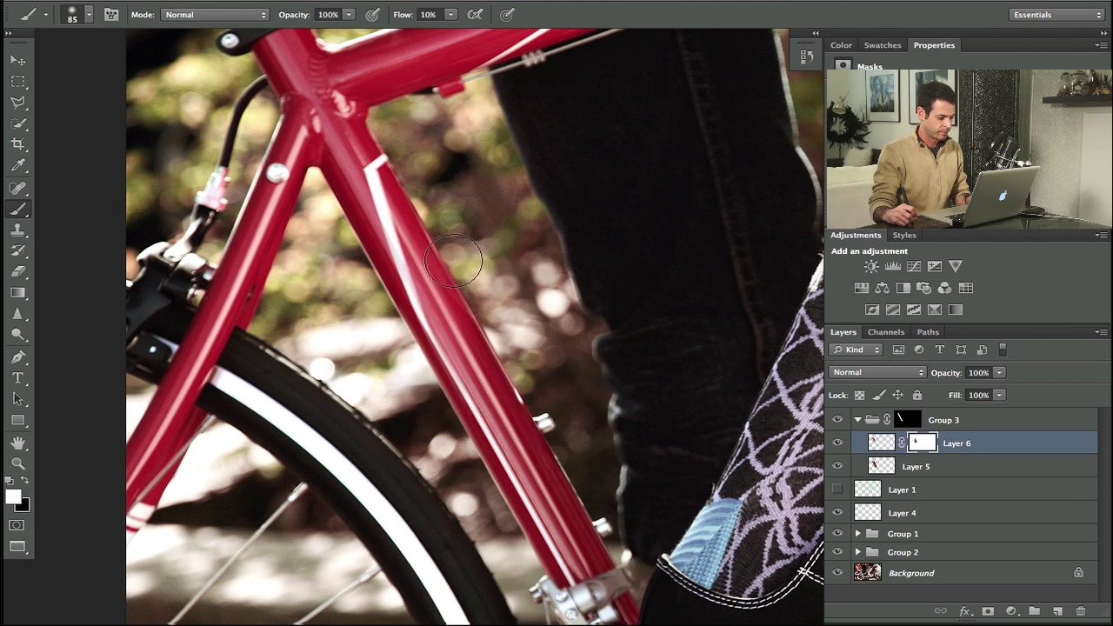
# Step: Touch up Layer 6's mask near the tube's upper joint and compare the tube with the layer hidden and shown
pyautogui.click(837, 443)
pyautogui.click(837, 443)
pyautogui.click(837, 443)
pyautogui.click(837, 443)
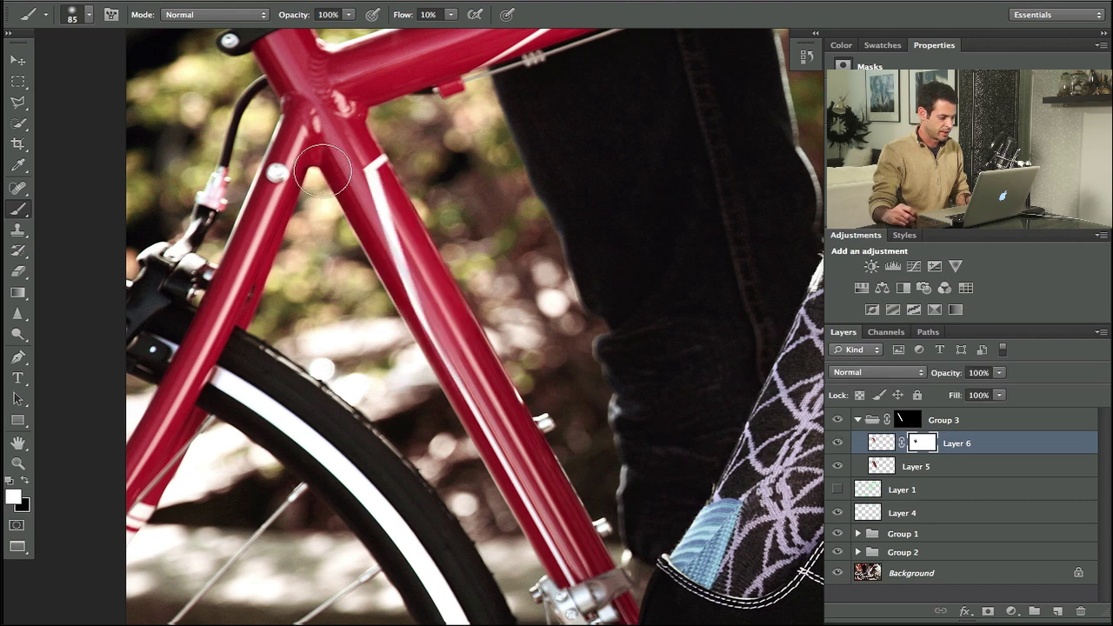
pyautogui.moveTo(348, 175); pyautogui.dragTo(347, 169)
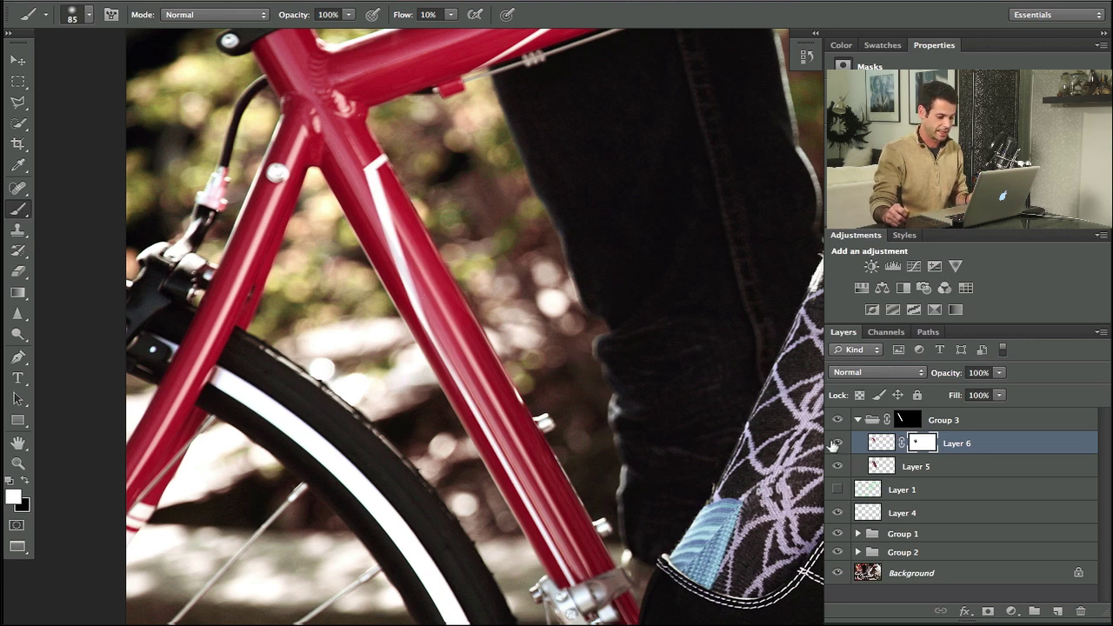
pyautogui.click(836, 443)
pyautogui.click(836, 444)
pyautogui.click(837, 444)
pyautogui.click(837, 444)
pyautogui.click(836, 443)
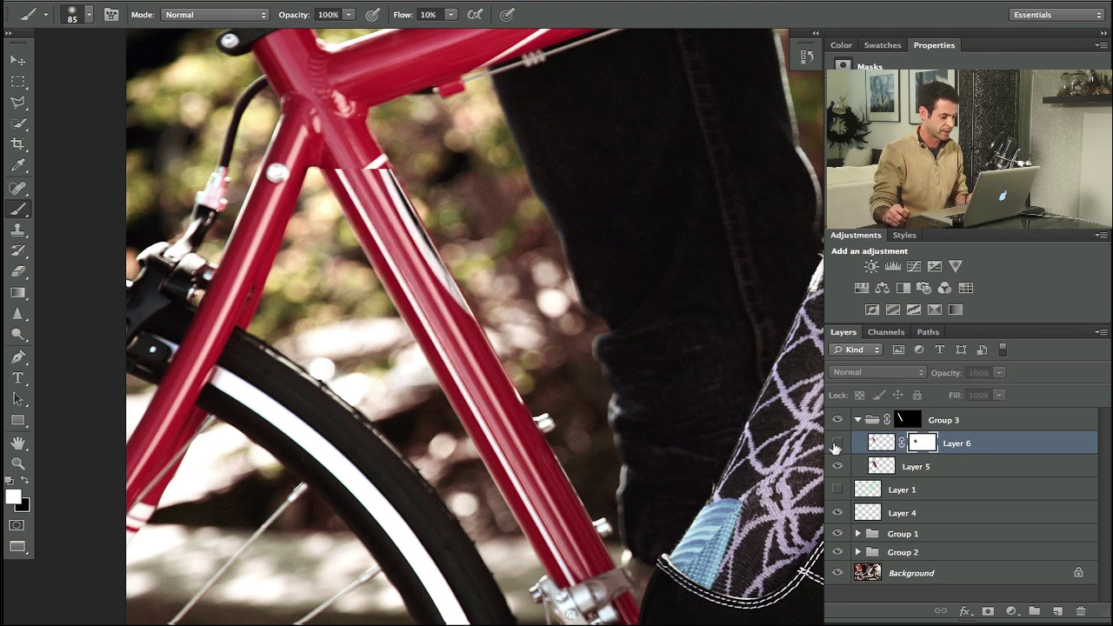
pyautogui.click(836, 444)
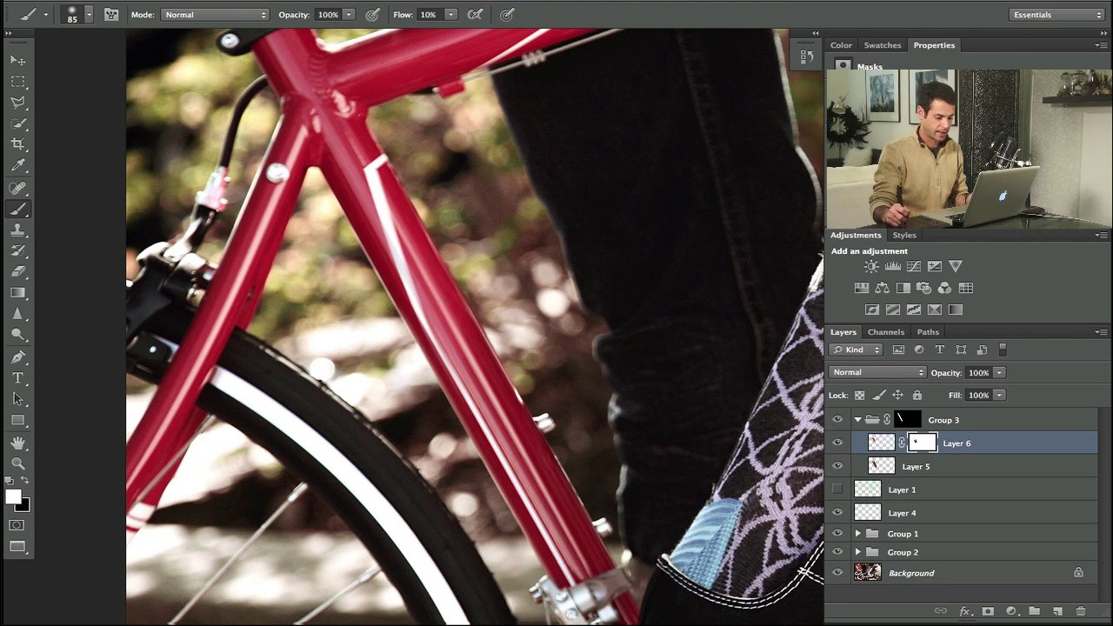
# Step: Check which part of the tube Layer 5 covers by toggling its visibility
pyautogui.click(838, 470)
pyautogui.click(838, 470)
pyautogui.click(837, 471)
pyautogui.click(836, 470)
pyautogui.click(838, 470)
pyautogui.click(837, 471)
# Step: Add a layer mask to Layer 5 and paint black along the lower tube to blend it into the original frame
pyautogui.click(851, 463)
pyautogui.press('super+alt+shift+k')
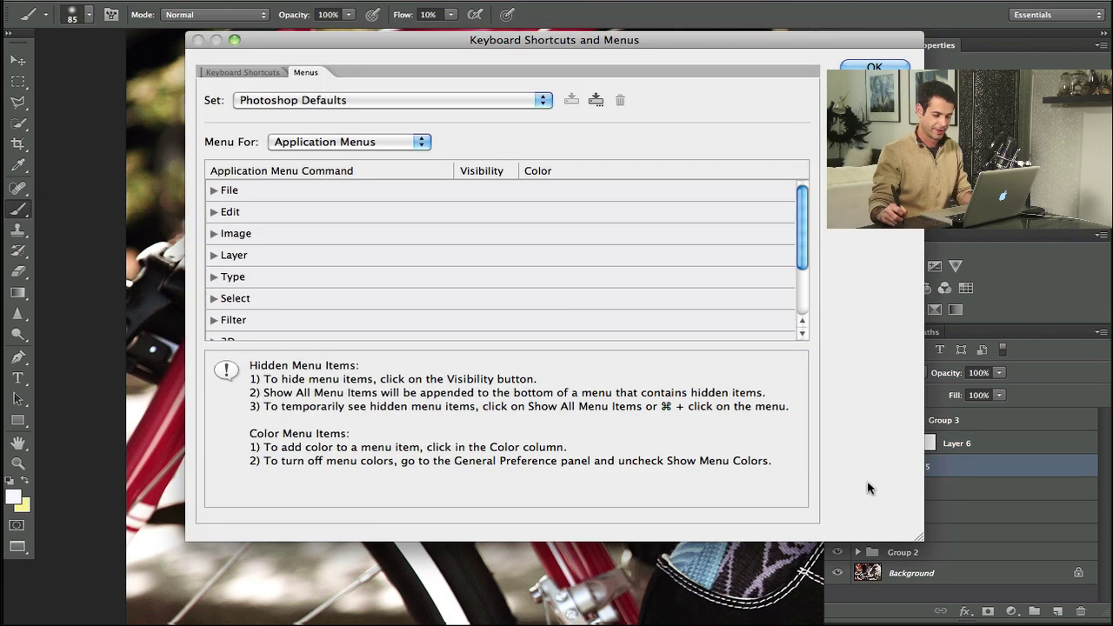
pyautogui.press('Escape')
pyautogui.click(985, 612)
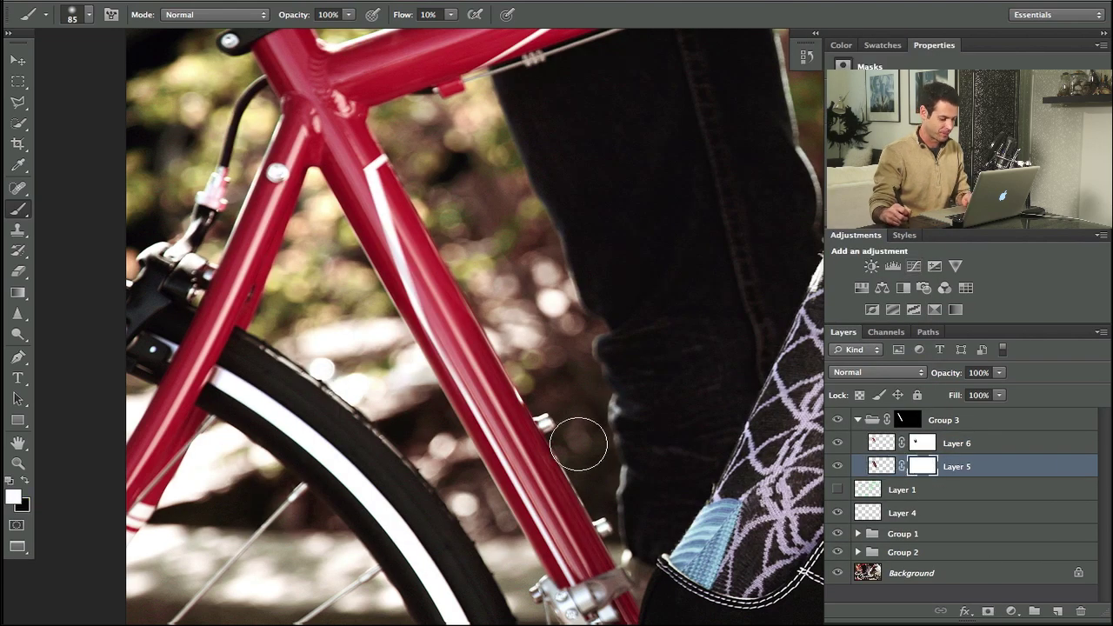
pyautogui.press('x')
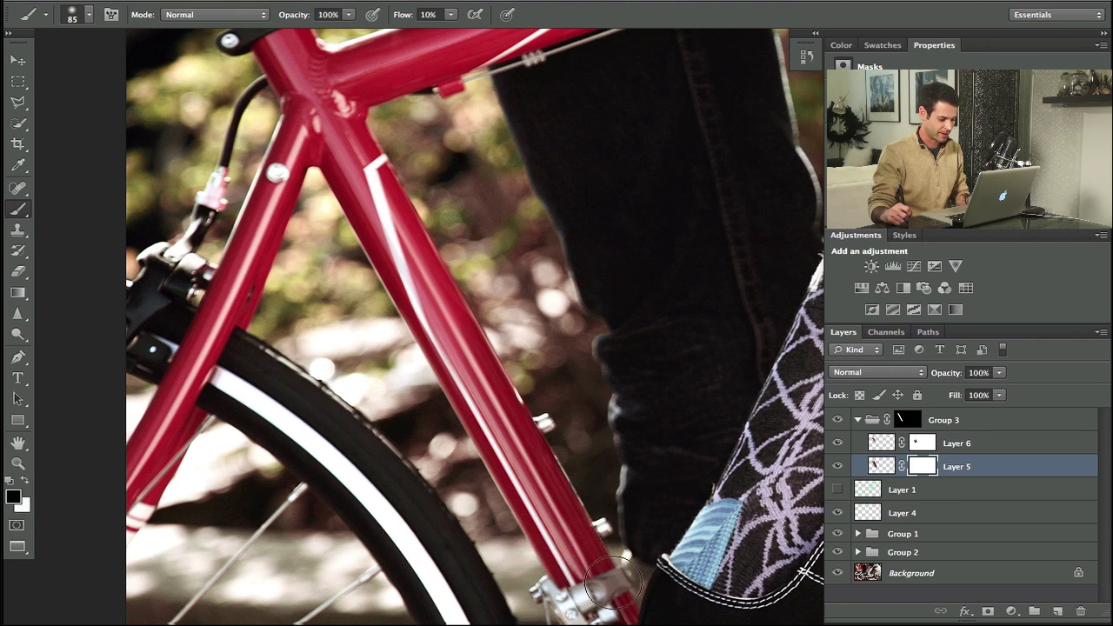
pyautogui.moveTo(601, 526)
pyautogui.mouseDown()
pyautogui.moveTo(614, 519)
pyautogui.moveTo(602, 539)
pyautogui.mouseUp()
pyautogui.moveTo(550, 465); pyautogui.dragTo(563, 422)
# Step: Compare the blended tube with the original lettering by toggling Group 3's visibility
pyautogui.click(837, 421)
pyautogui.click(837, 420)
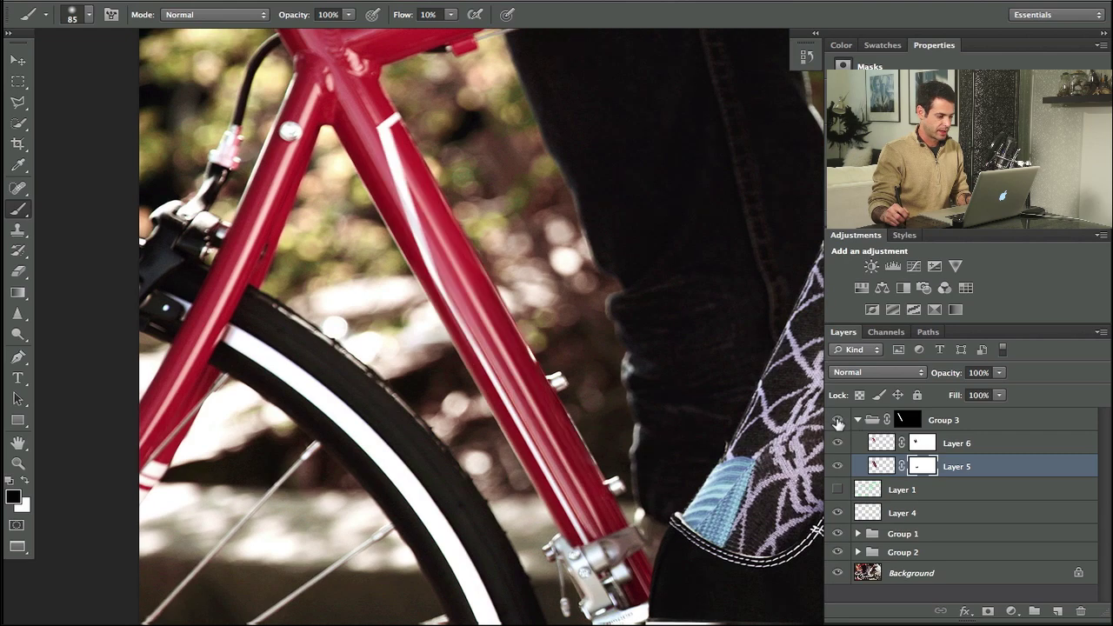
pyautogui.click(837, 421)
pyautogui.click(837, 421)
pyautogui.click(837, 420)
pyautogui.click(837, 420)
pyautogui.click(837, 423)
pyautogui.click(837, 423)
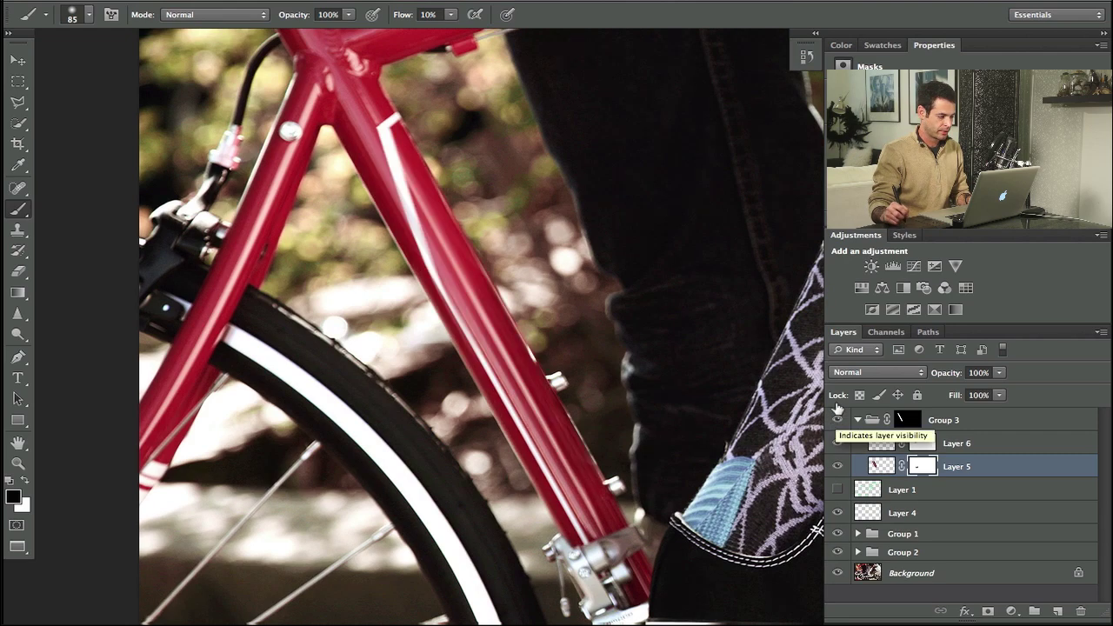
# Step: Examine the white stripe's upper corner up close with Layer 6 hidden and shown
pyautogui.press('super+plus')
pyautogui.press('super+plus')
pyautogui.press('super+plus')
pyautogui.moveTo(242, 91); pyautogui.dragTo(512, 489)
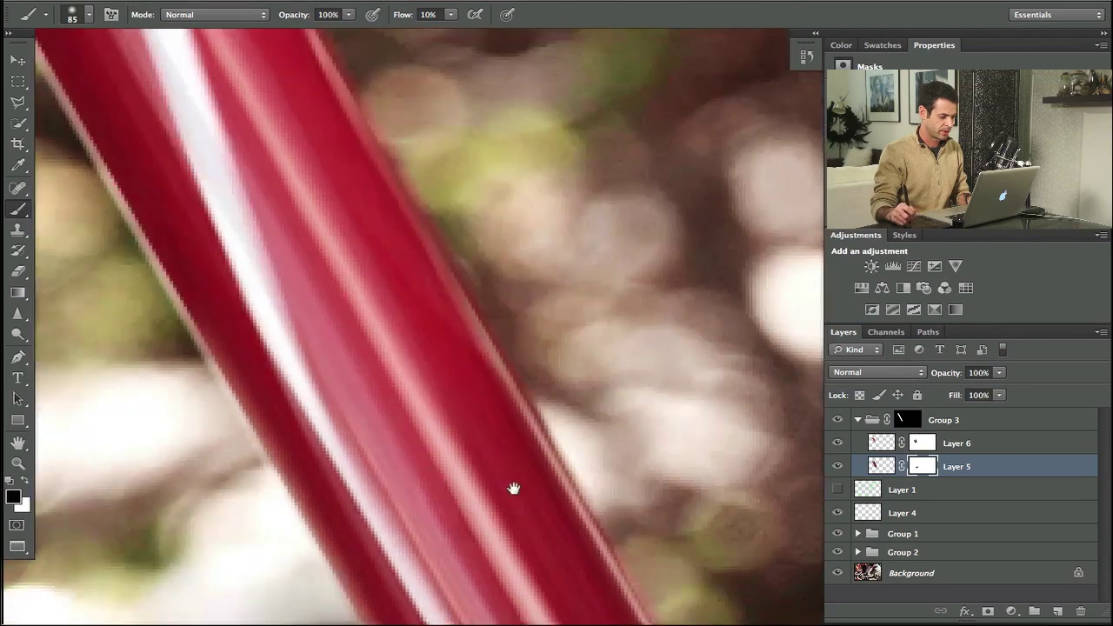
pyautogui.moveTo(331, 178); pyautogui.dragTo(442, 367)
pyautogui.moveTo(365, 147); pyautogui.dragTo(562, 424)
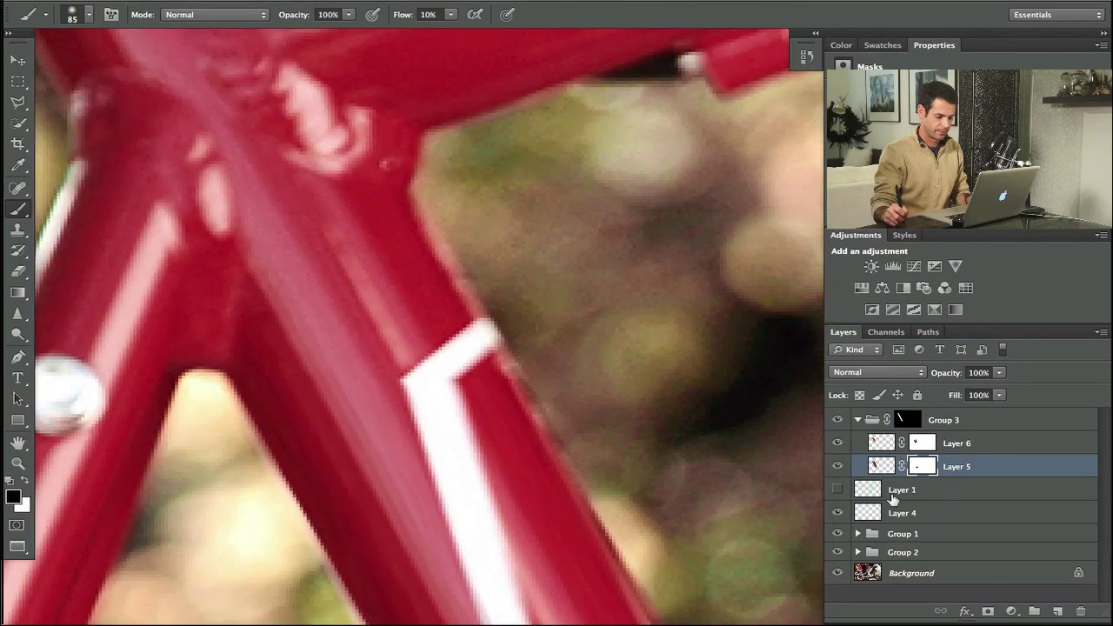
pyautogui.click(838, 443)
pyautogui.click(837, 443)
pyautogui.click(837, 443)
pyautogui.click(837, 443)
pyautogui.click(837, 444)
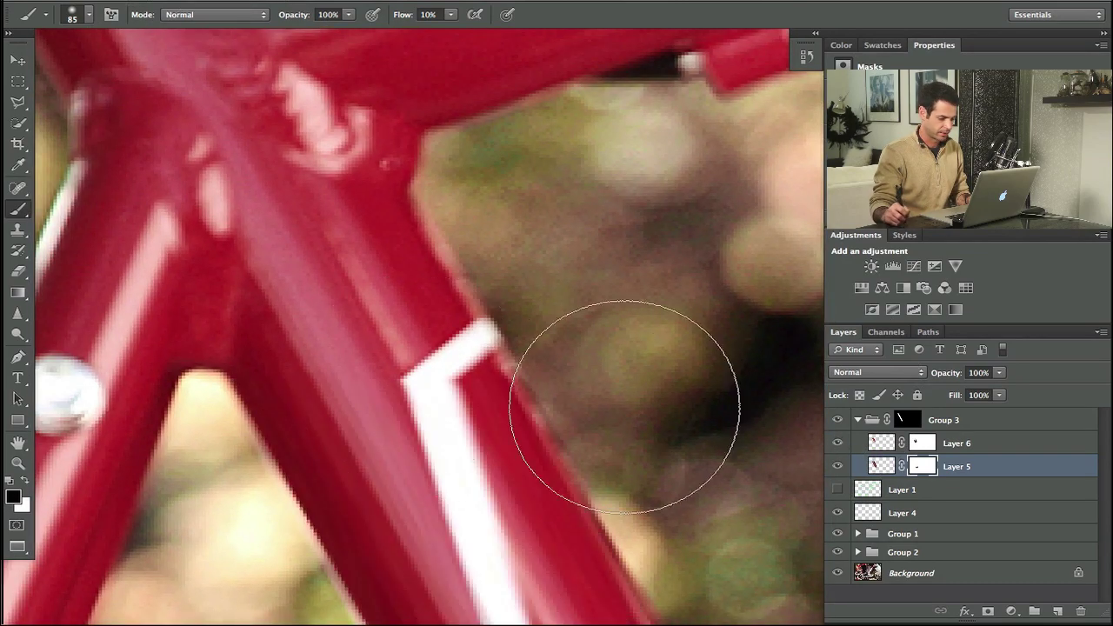
# Step: Refine Layer 6's mask around the stripe's upper corner with a size 44 brush at 50% flow
pyautogui.click(915, 443)
pyautogui.hotkey('shift', '5')
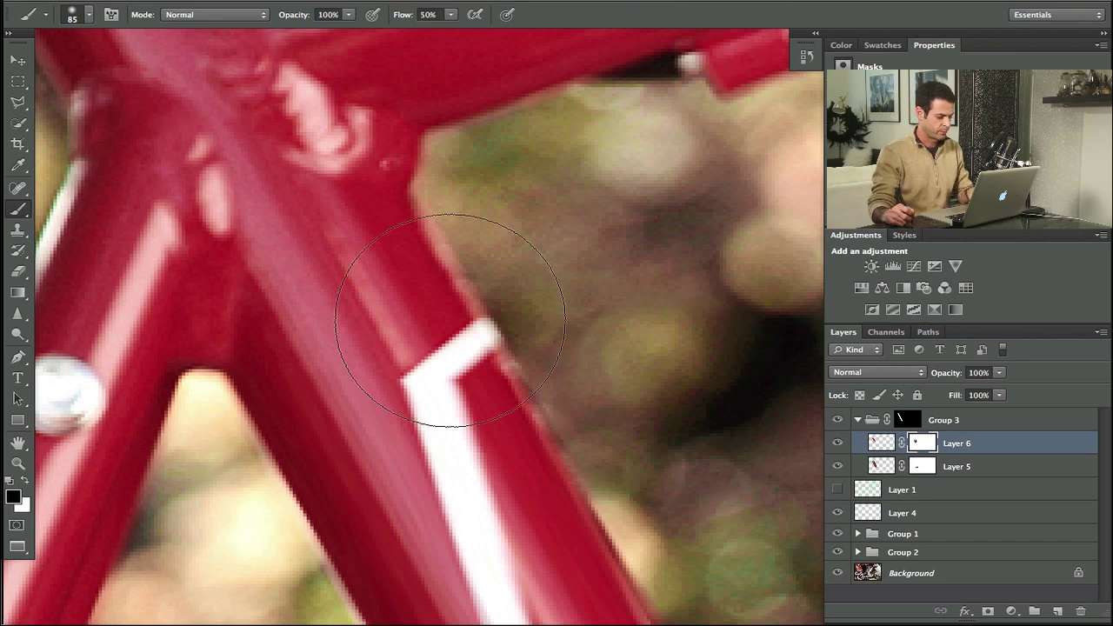
pyautogui.moveTo(391, 370)
pyautogui.mouseDown()
pyautogui.moveTo(316, 376)
pyautogui.moveTo(369, 376)
pyautogui.moveTo(376, 369)
pyautogui.moveTo(336, 379)
pyautogui.moveTo(413, 364)
pyautogui.moveTo(421, 349)
pyautogui.moveTo(411, 347)
pyautogui.moveTo(443, 397)
pyautogui.moveTo(439, 375)
pyautogui.moveTo(462, 396)
pyautogui.moveTo(423, 394)
pyautogui.moveTo(435, 381)
pyautogui.moveTo(442, 403)
pyautogui.moveTo(475, 355)
pyautogui.moveTo(477, 401)
pyautogui.moveTo(361, 335)
pyautogui.moveTo(331, 405)
pyautogui.moveTo(322, 338)
pyautogui.moveTo(316, 392)
pyautogui.moveTo(363, 346)
pyautogui.moveTo(372, 379)
pyautogui.moveTo(401, 338)
pyautogui.moveTo(365, 377)
pyautogui.mouseUp()
pyautogui.press('x')
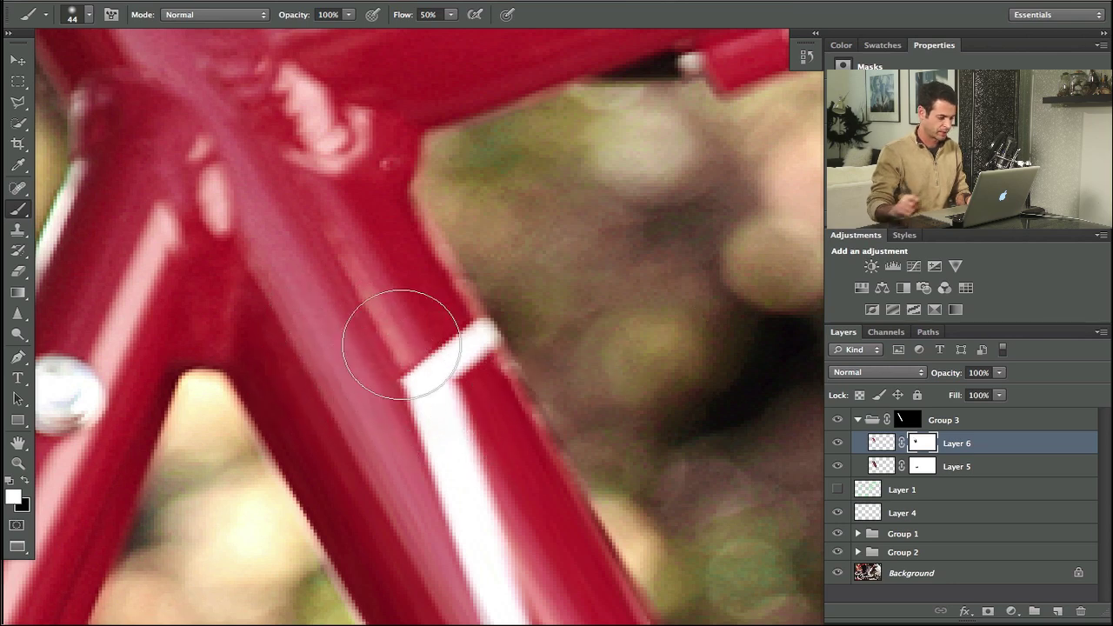
# Step: Review the whole retouched tube against the FUJI lettering by switching Group 3 off and on
pyautogui.press('super+minus')
pyautogui.press('super+minus')
pyautogui.press('super+minus')
pyautogui.press('super+minus')
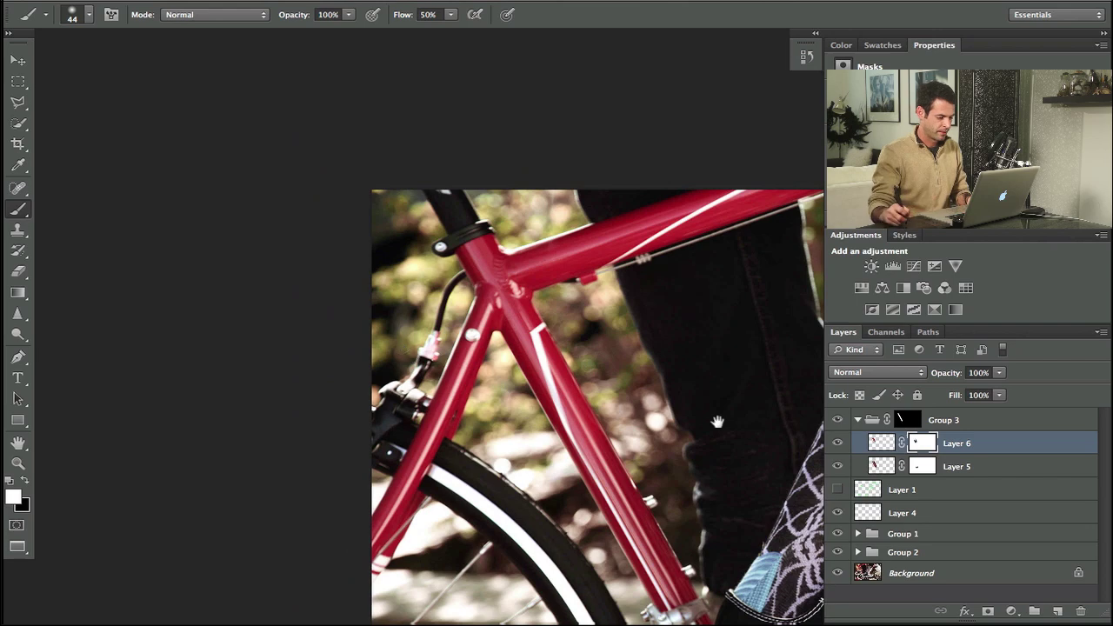
pyautogui.moveTo(717, 422); pyautogui.dragTo(525, 203)
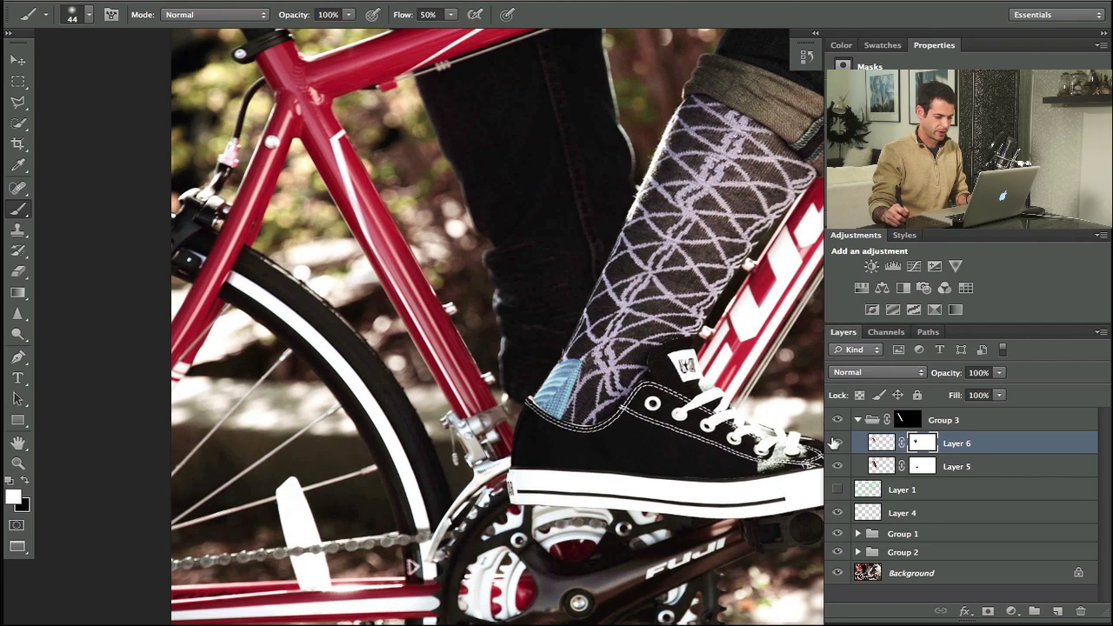
pyautogui.click(837, 420)
pyautogui.click(837, 420)
pyautogui.click(837, 420)
pyautogui.click(837, 420)
pyautogui.click(837, 420)
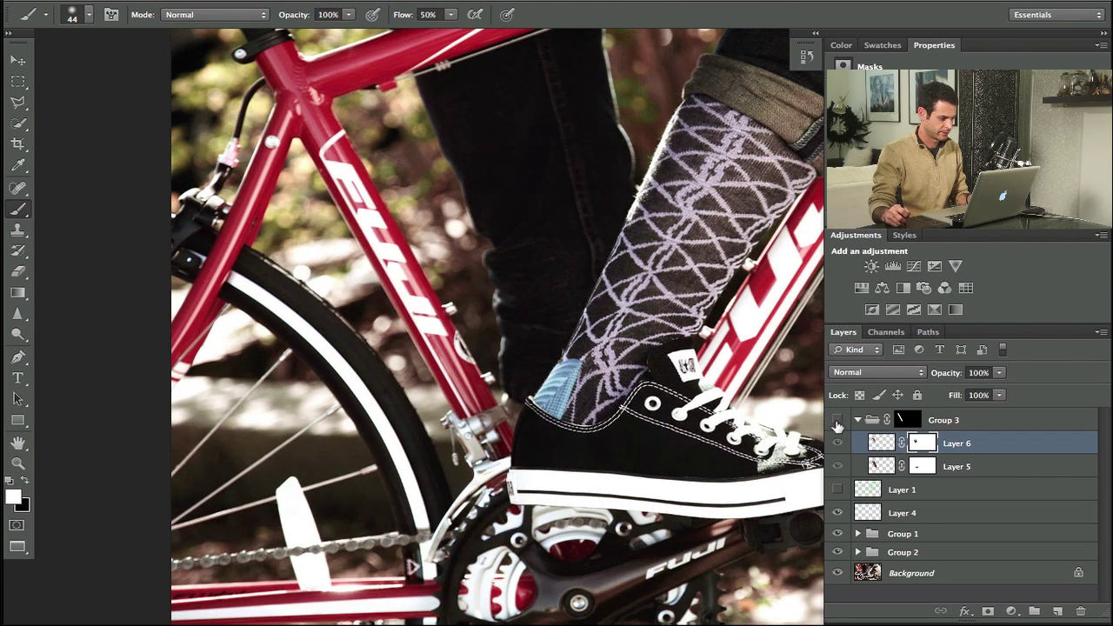
pyautogui.click(837, 422)
pyautogui.click(837, 421)
pyautogui.click(837, 422)
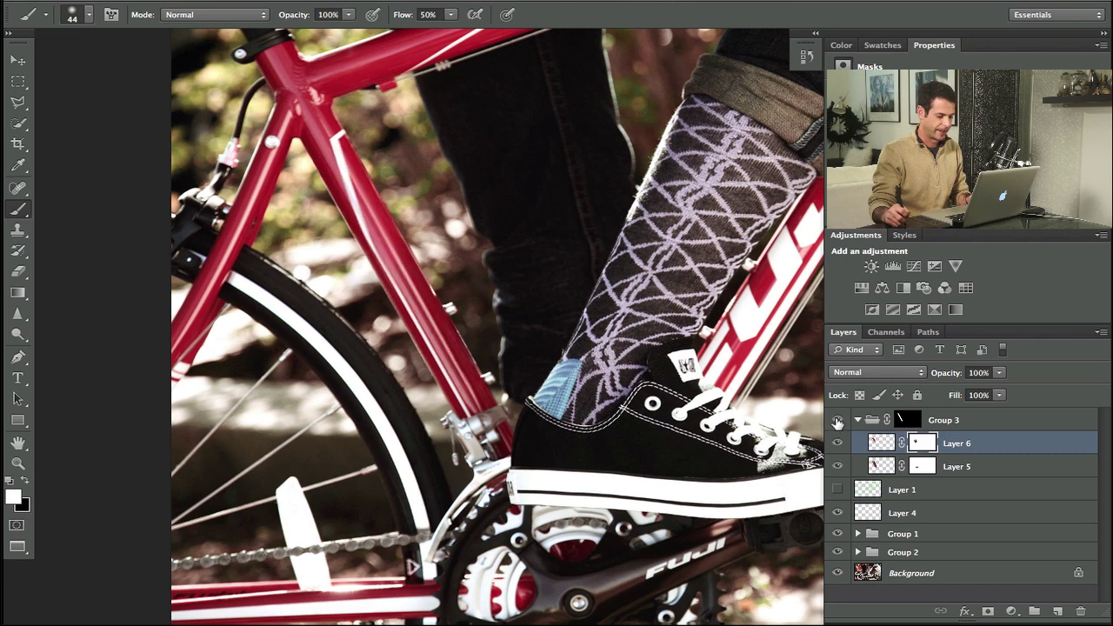
# Step: Add a new blank layer above Layer 6 inside Group 3
pyautogui.hotkey('ctrl', 'alt', 'shift', 'n')
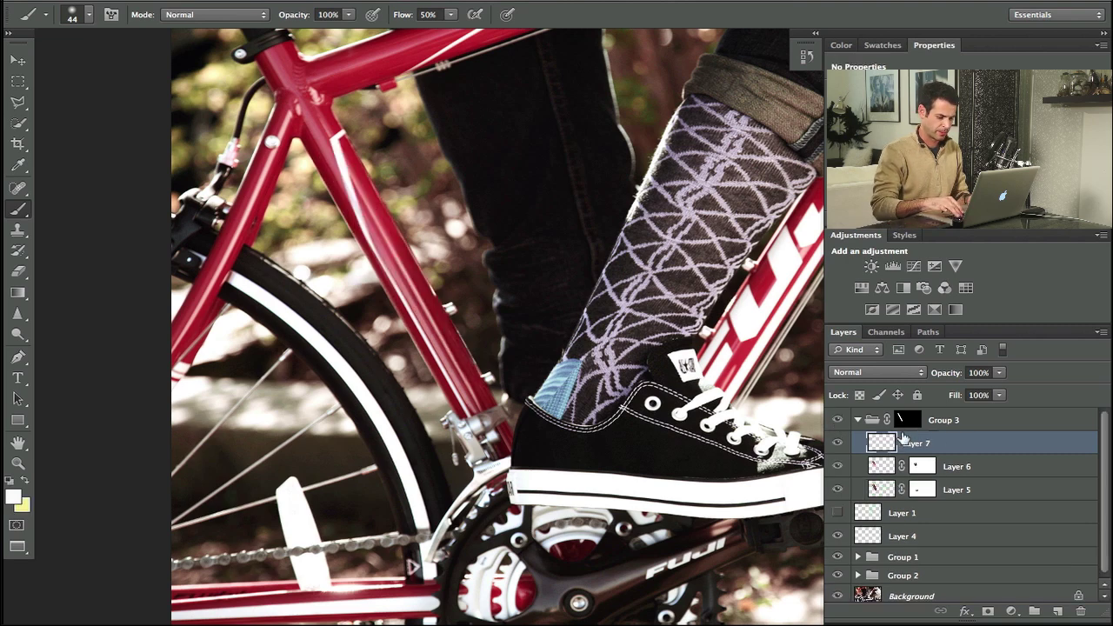
pyautogui.hotkey('ctrl', '+')
pyautogui.hotkey('ctrl', '+')
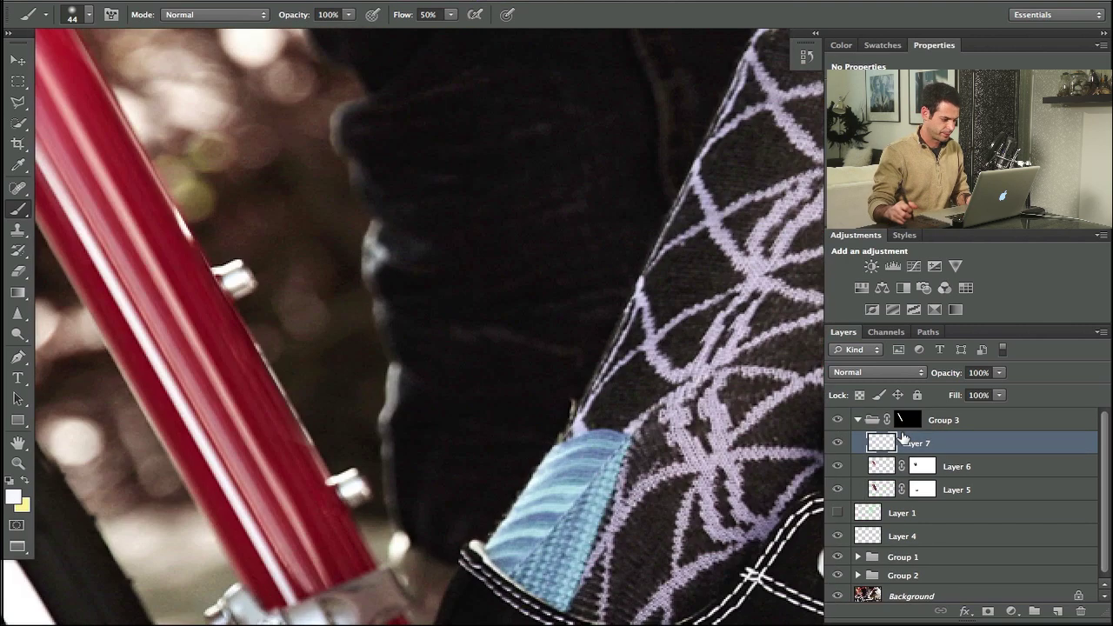
pyautogui.moveTo(479, 282)
pyautogui.mouseDown()
pyautogui.moveTo(605, 377)
pyautogui.moveTo(591, 298)
pyautogui.moveTo(566, 291)
pyautogui.mouseUp()
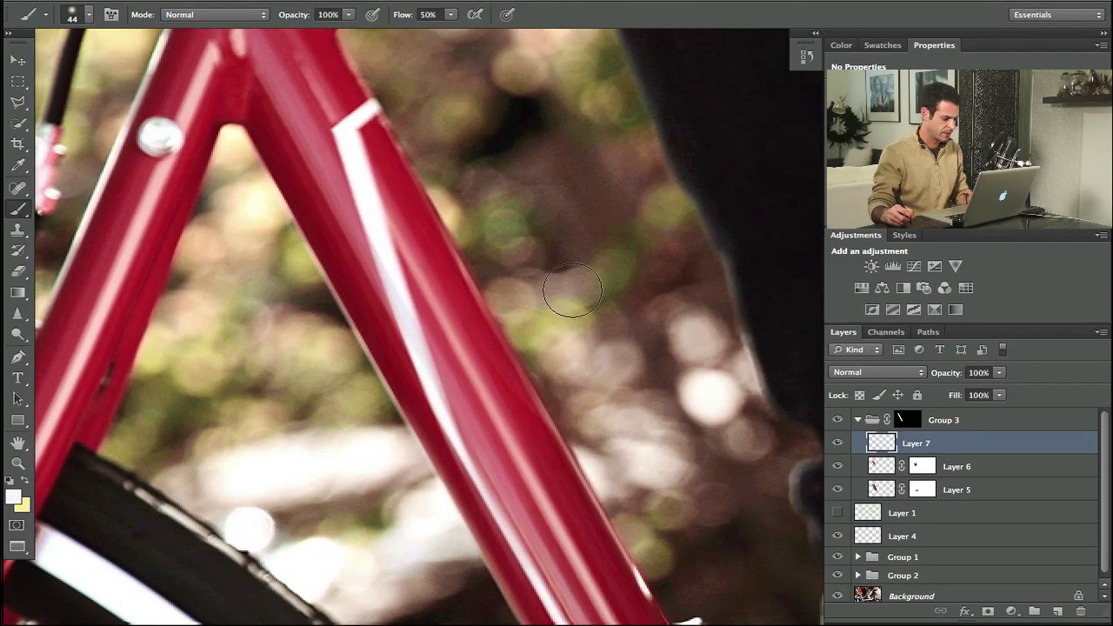
# Step: Draw a closed Pen path around the tube's white stripe, from its upper corner down to where it narrows
pyautogui.press('p')
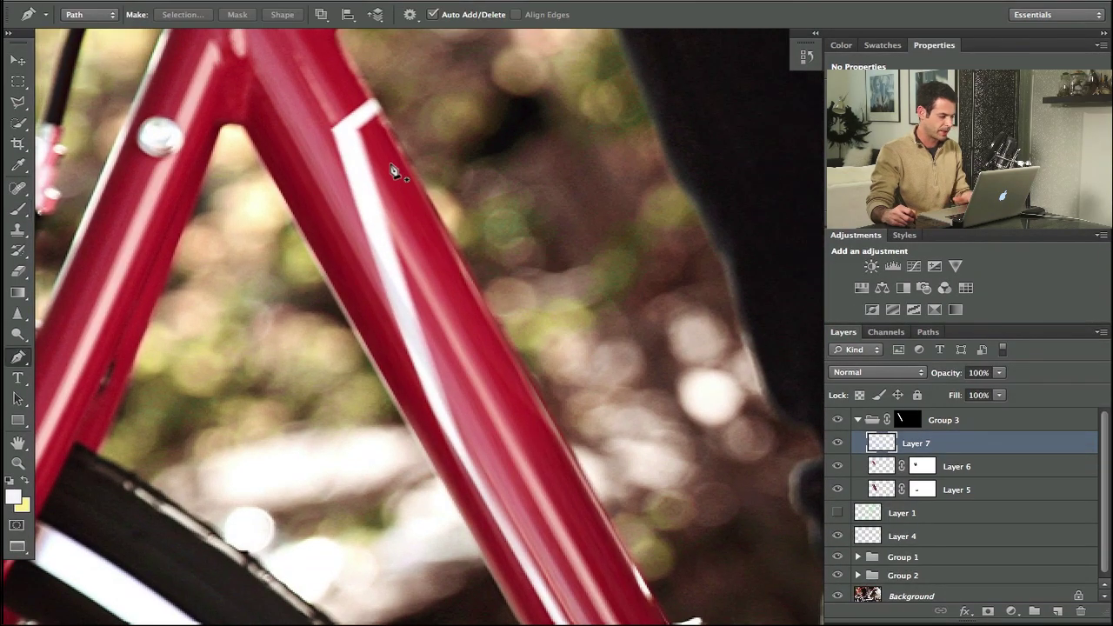
pyautogui.click(354, 133)
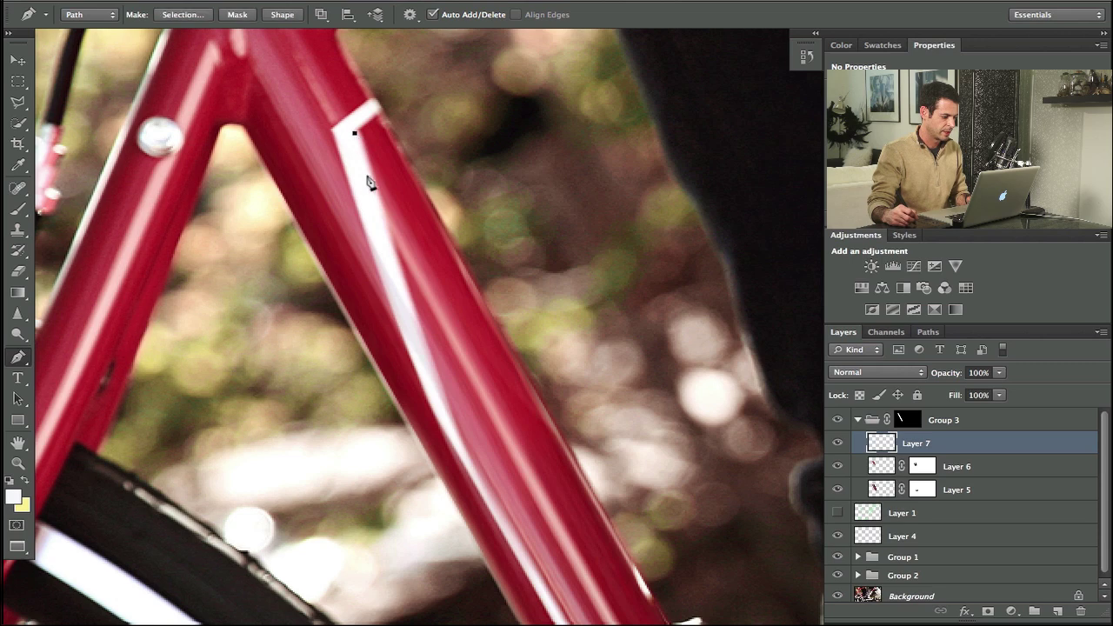
pyautogui.moveTo(456, 436); pyautogui.dragTo(476, 492)
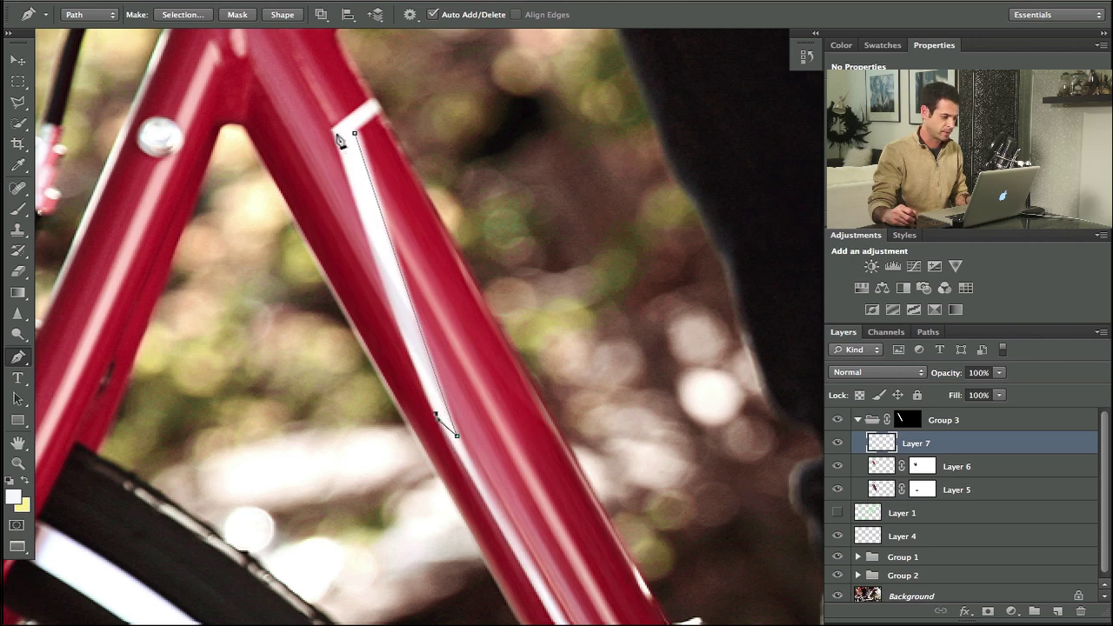
pyautogui.moveTo(337, 135); pyautogui.dragTo(337, 106)
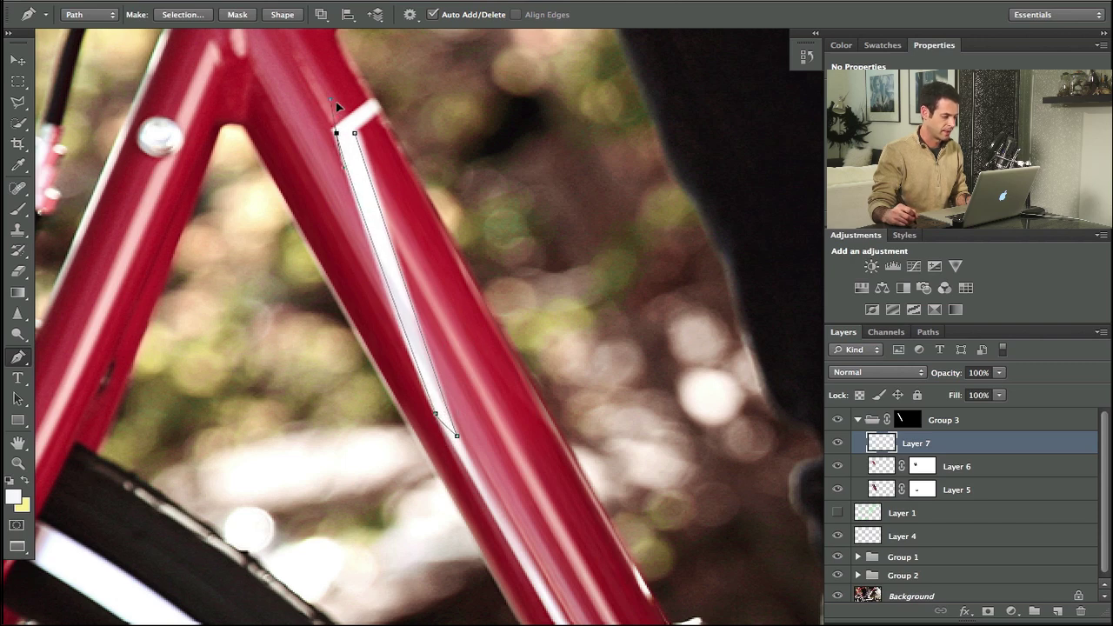
pyautogui.click(381, 263)
pyautogui.moveTo(382, 264); pyautogui.dragTo(381, 294)
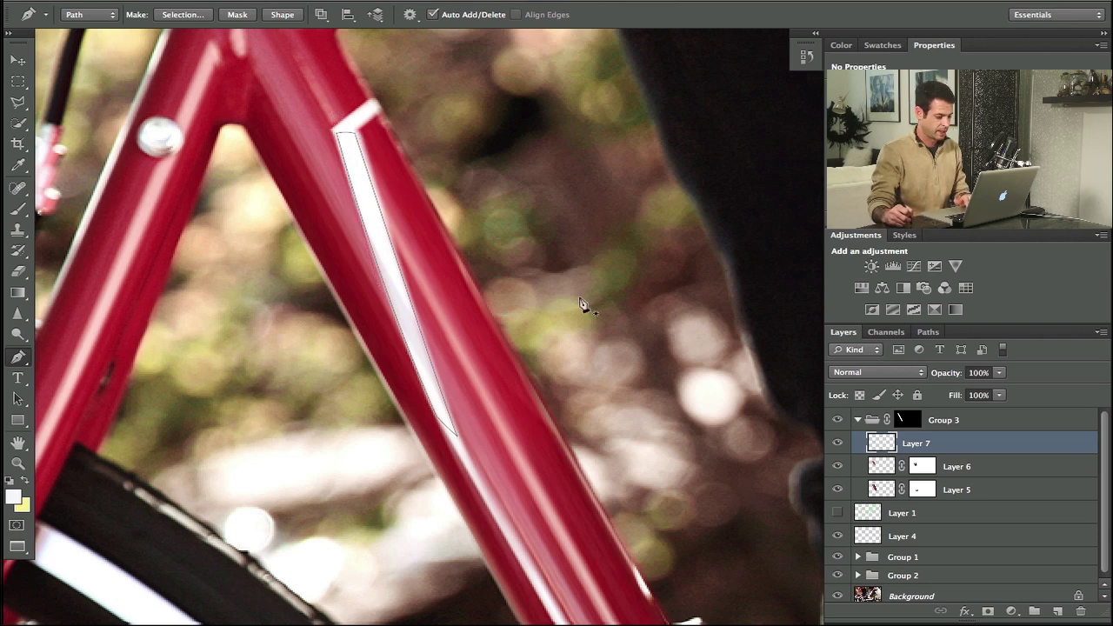
# Step: Convert the stripe path into a selection
pyautogui.press('b')
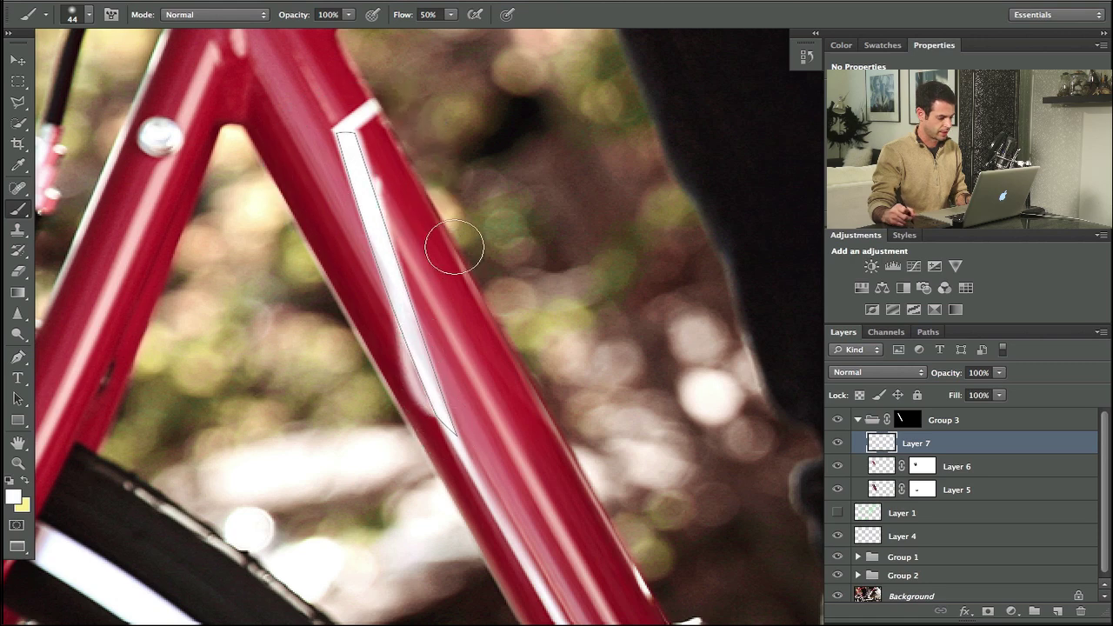
pyautogui.press('p')
pyautogui.rightClick(378, 233)
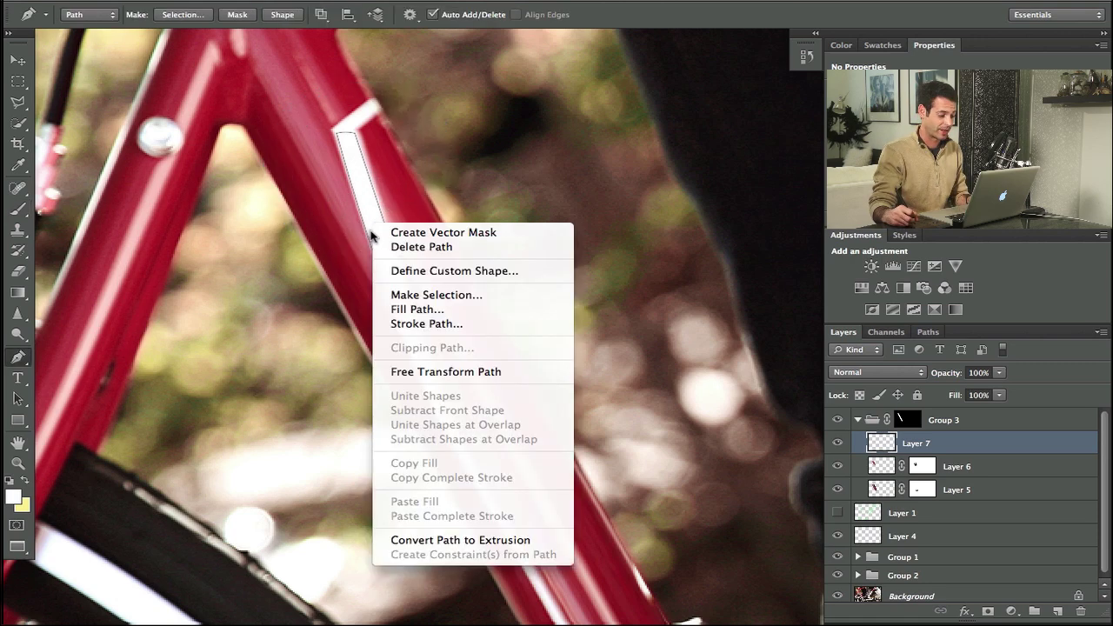
pyautogui.click(455, 292)
pyautogui.click(658, 227)
# Step: Paint the selected stripe with white sampled from it on Layer 7, and clear the selection
pyautogui.press('b')
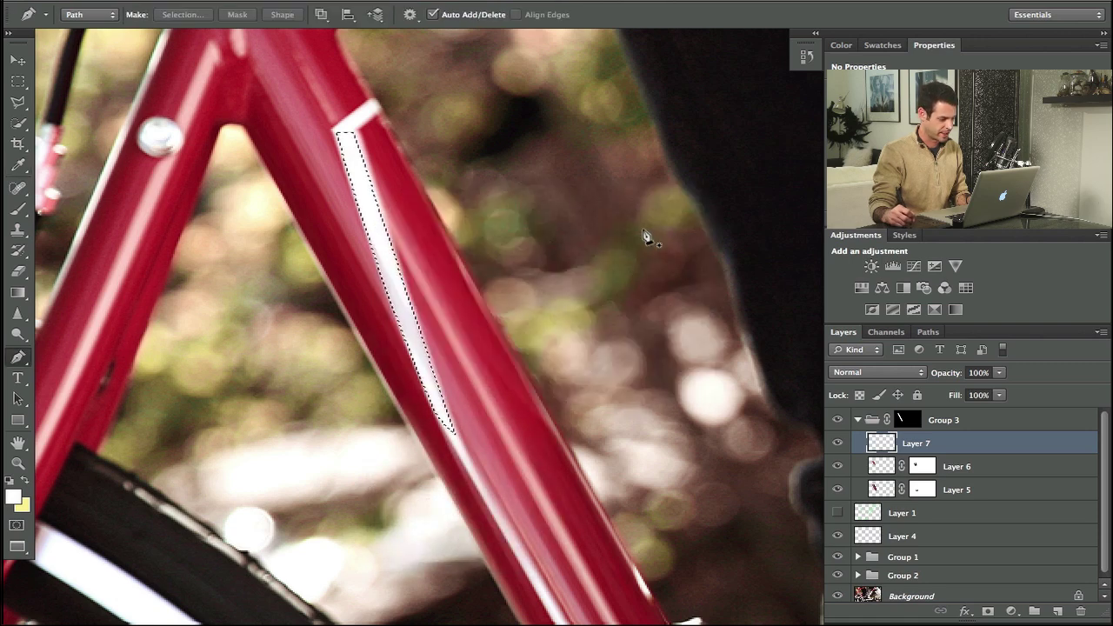
pyautogui.keyDown('alt'); pyautogui.click(378, 233); pyautogui.keyUp('alt')
pyautogui.moveTo(378, 226); pyautogui.dragTo(454, 467)
pyautogui.press('super+d')
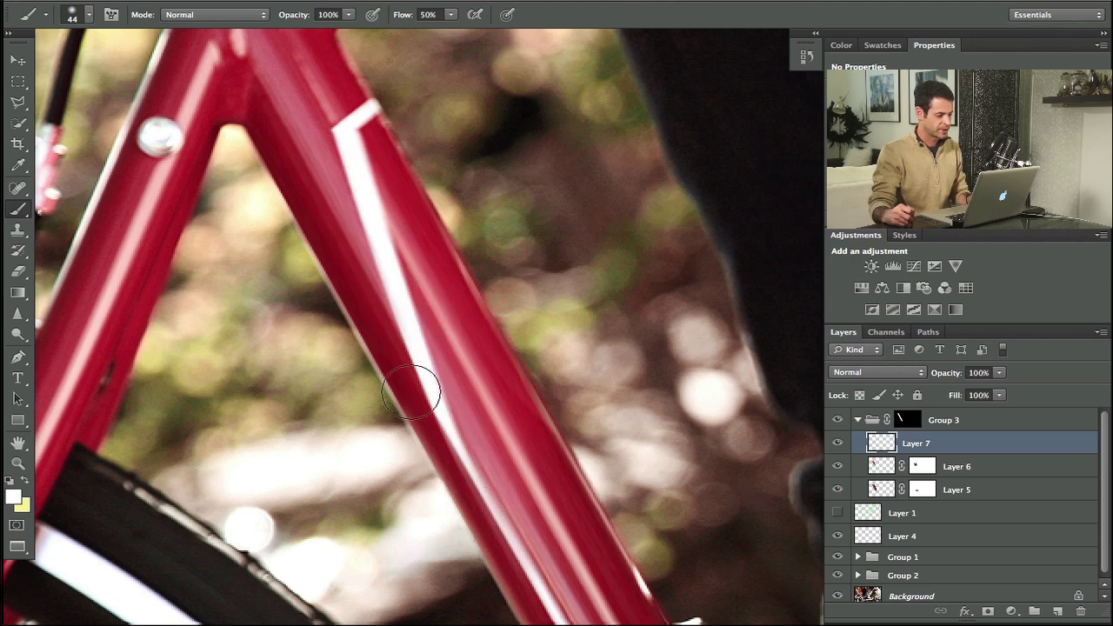
# Step: Compare the tube's white stripe with Layer 7 hidden and shown
pyautogui.click(835, 442)
pyautogui.click(835, 443)
pyautogui.click(836, 442)
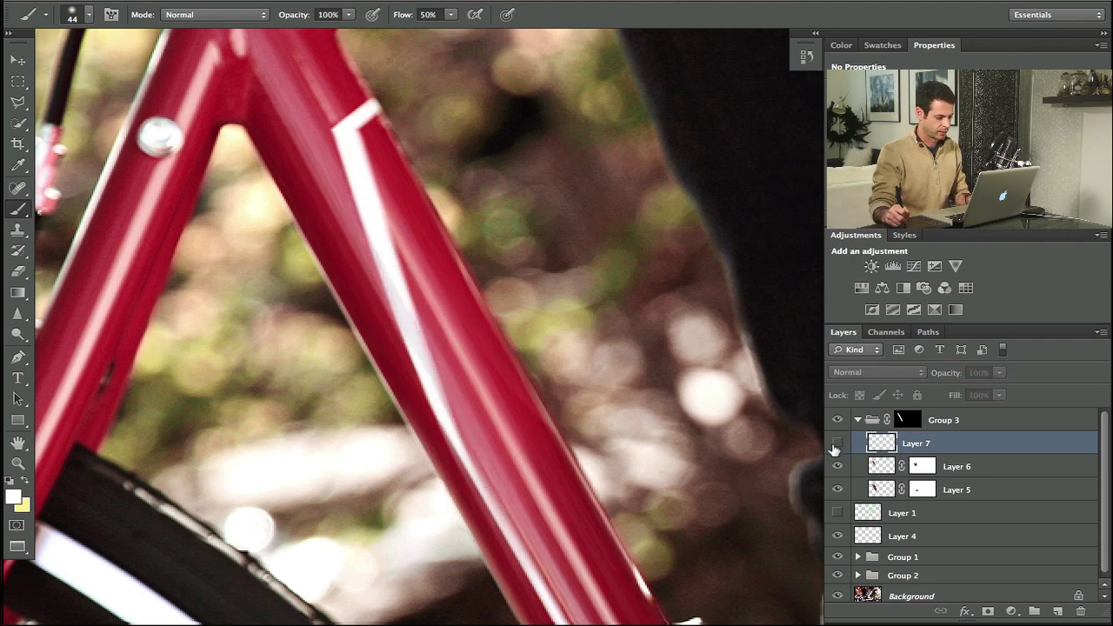
pyautogui.click(835, 443)
pyautogui.click(834, 444)
pyautogui.click(835, 443)
pyautogui.click(836, 443)
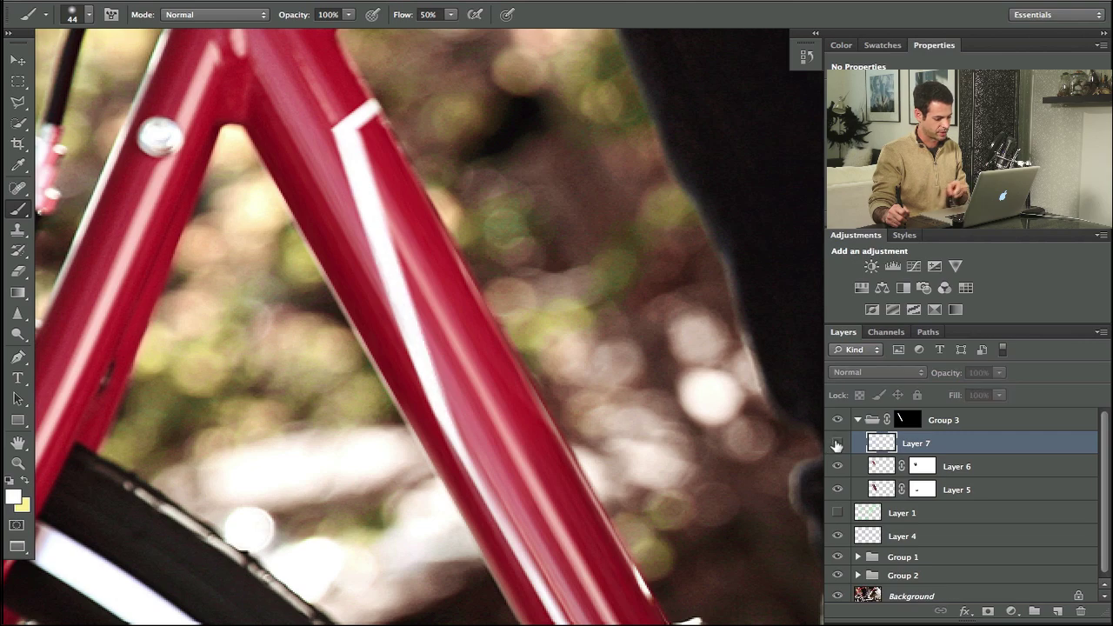
pyautogui.click(836, 444)
pyautogui.click(837, 444)
pyautogui.click(836, 444)
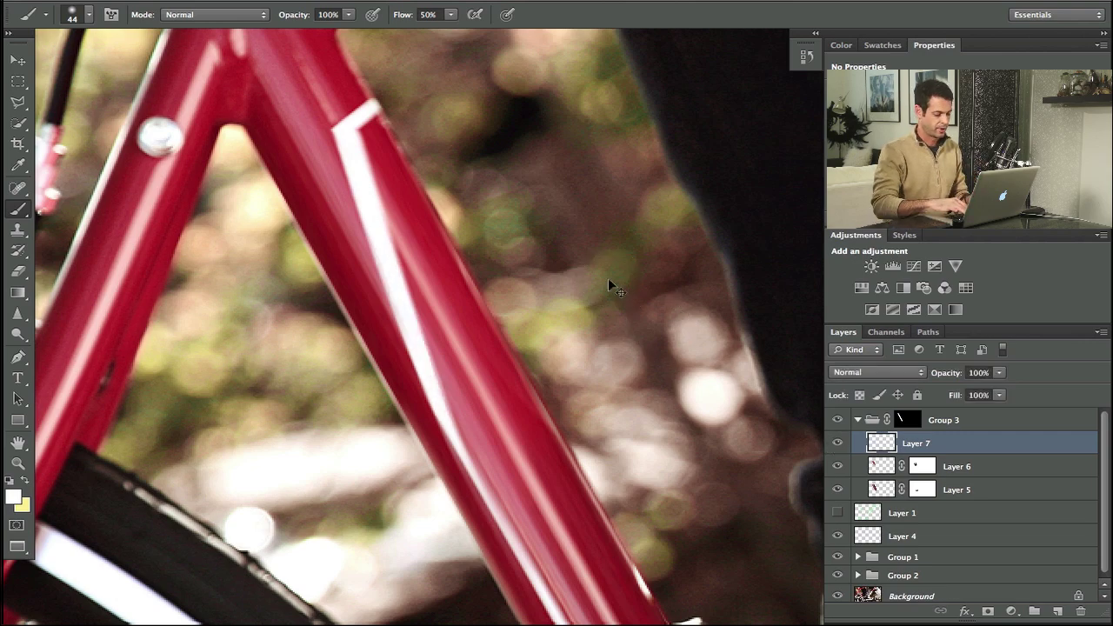
# Step: Collapse Group 3 and add a new blank layer above it
pyautogui.press('super+minus')
pyautogui.press('super+minus')
pyautogui.moveTo(570, 381); pyautogui.dragTo(451, 135)
pyautogui.moveTo(669, 263); pyautogui.dragTo(570, 325)
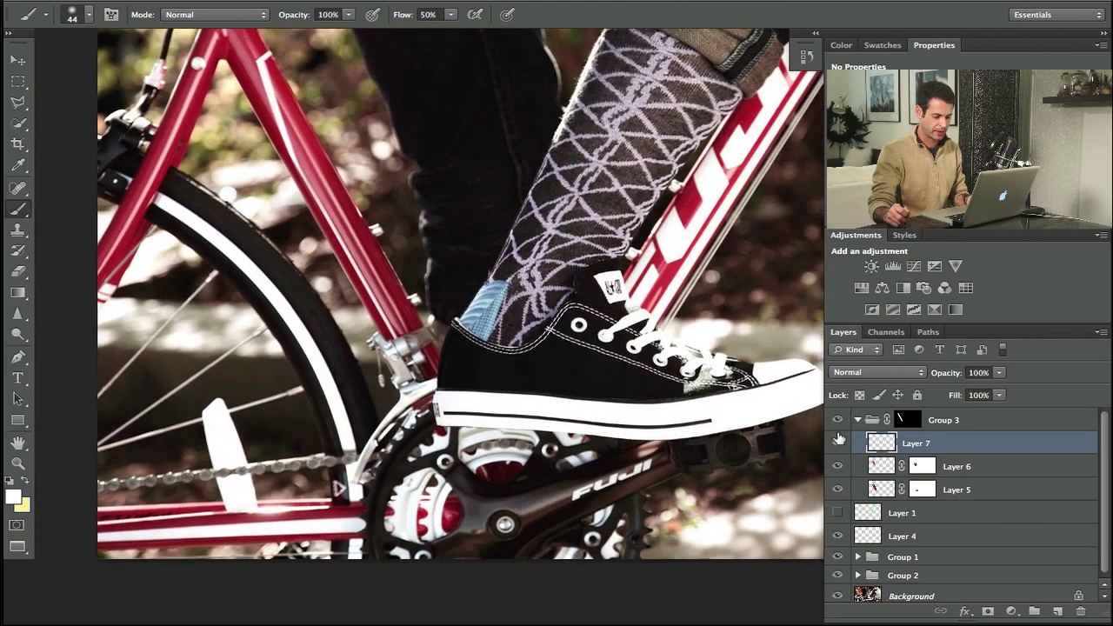
pyautogui.click(857, 421)
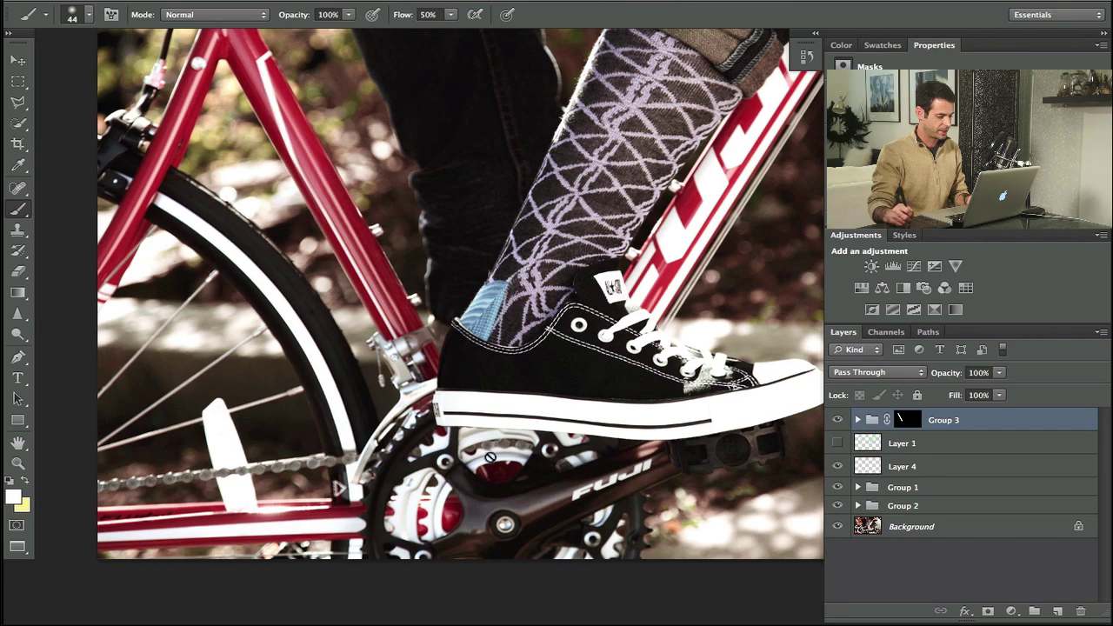
pyautogui.press('alt+shift+super+n')
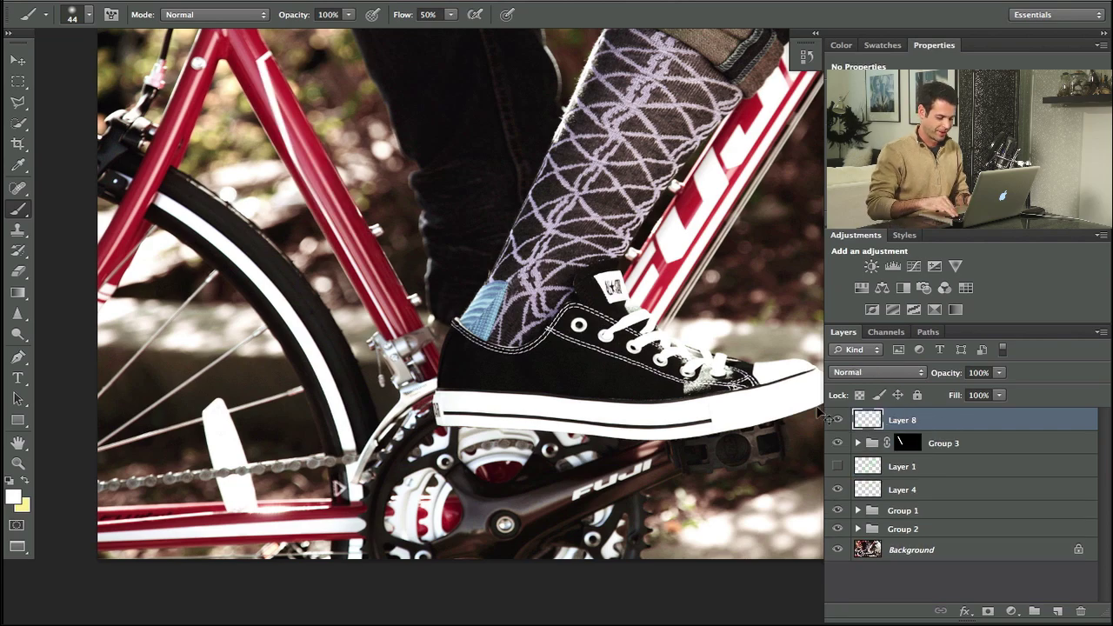
# Step: Select the lower half of the FUJI lettering on the crank arm with the Polygonal Lasso, following the edge of the highlight
pyautogui.press('super+plus')
pyautogui.press('super+plus')
pyautogui.press('super+plus')
pyautogui.moveTo(483, 392); pyautogui.dragTo(381, 264)
pyautogui.moveTo(425, 308); pyautogui.dragTo(427, 325)
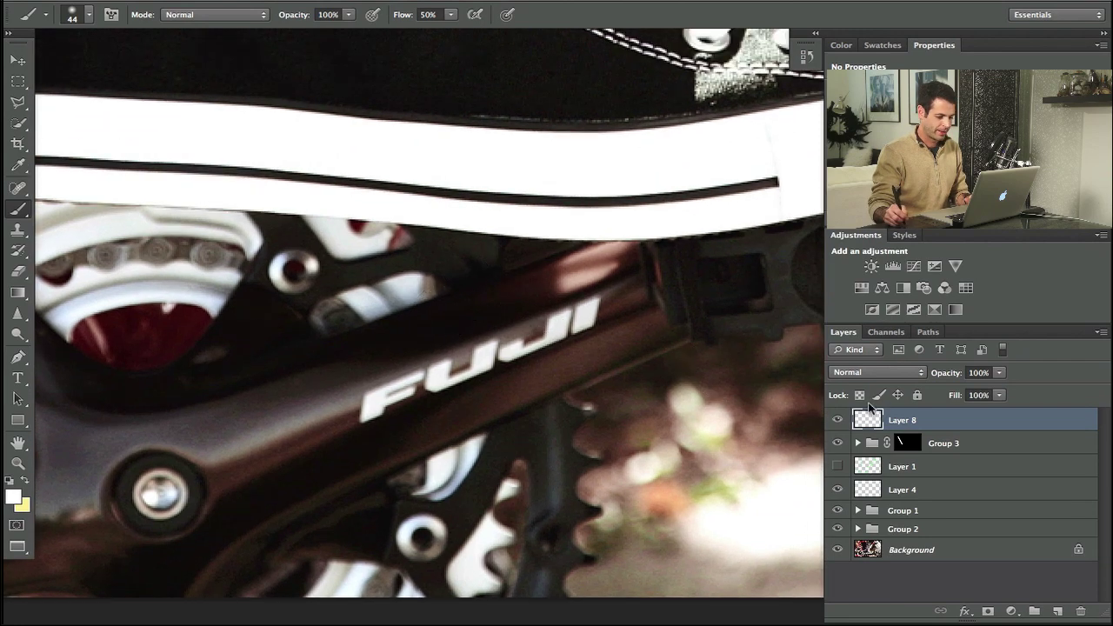
pyautogui.moveTo(338, 384)
pyautogui.mouseDown()
pyautogui.moveTo(427, 360)
pyautogui.moveTo(410, 374)
pyautogui.mouseUp()
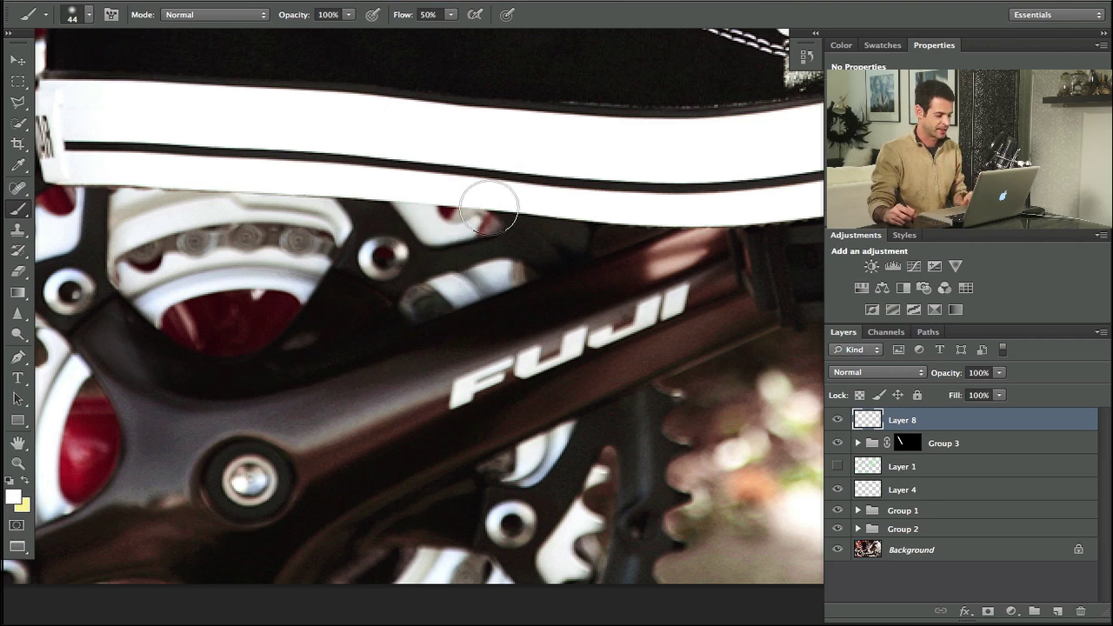
pyautogui.moveTo(549, 357); pyautogui.dragTo(506, 375)
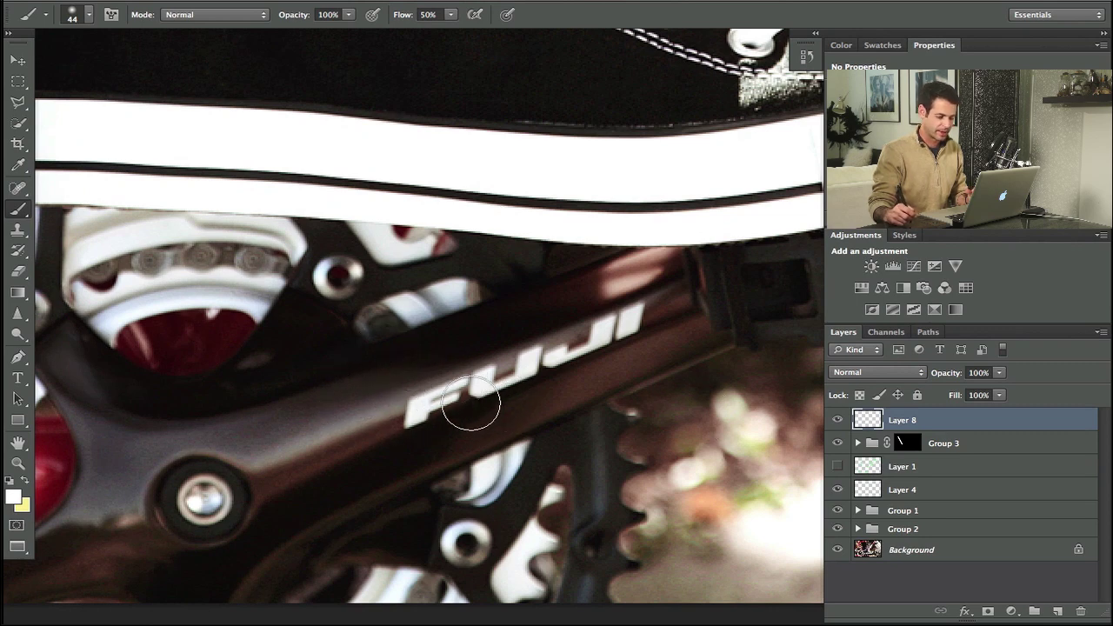
pyautogui.hotkey('ctrl', 'z')
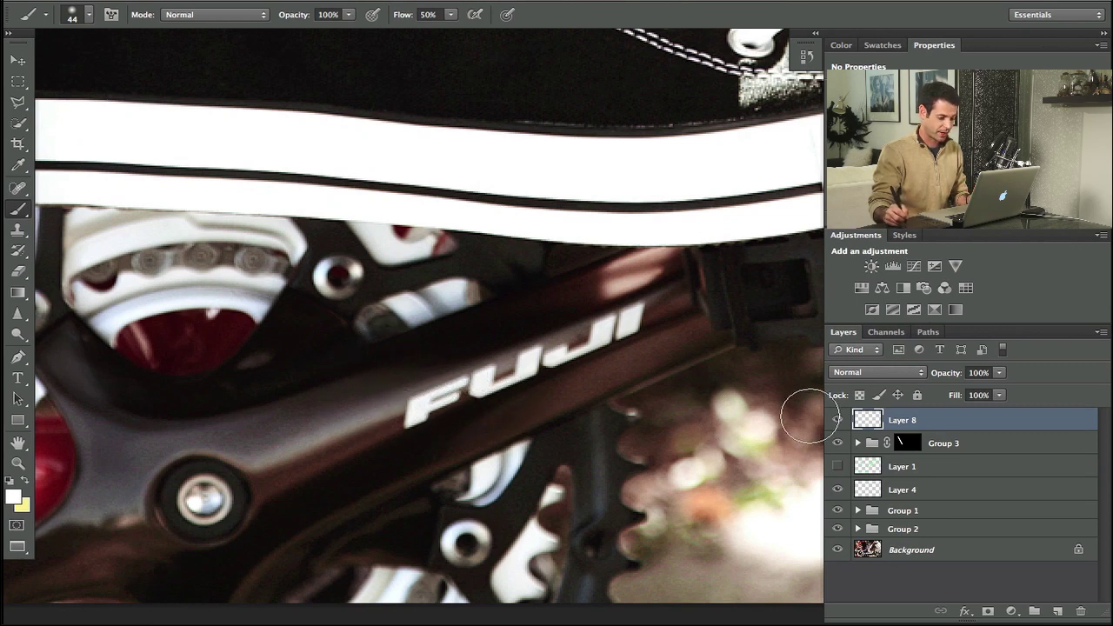
pyautogui.press('l')
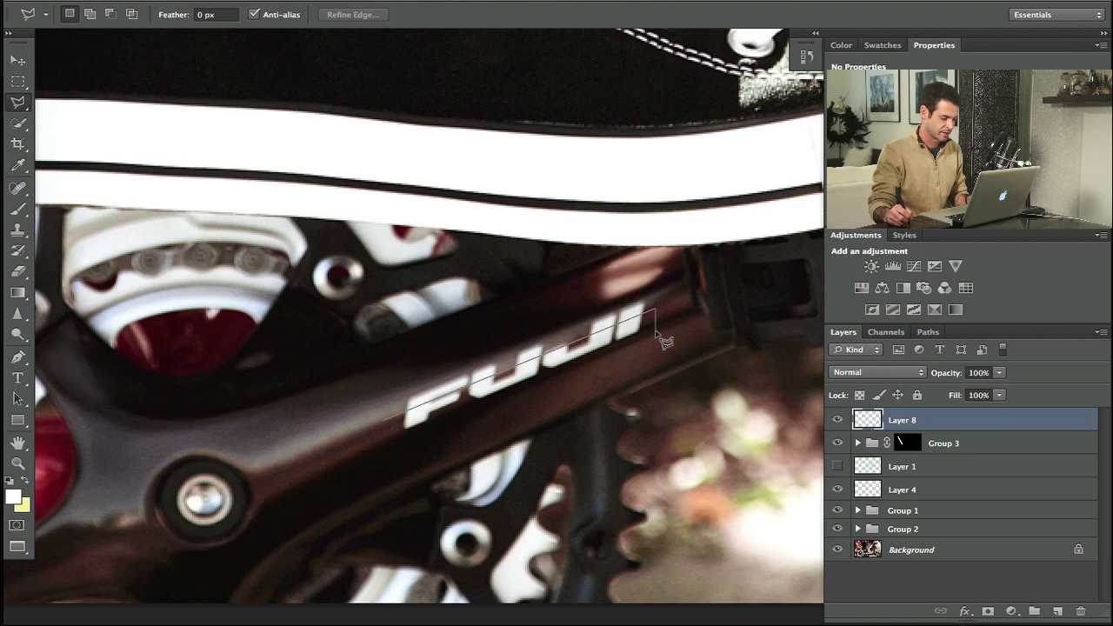
pyautogui.click(655, 331)
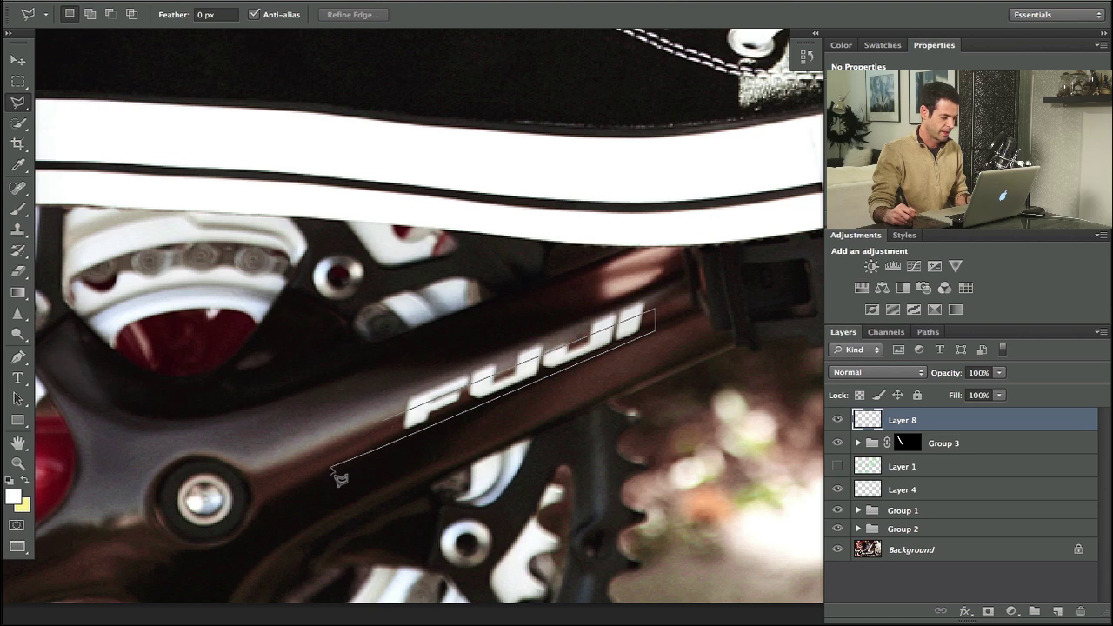
pyautogui.click(386, 422)
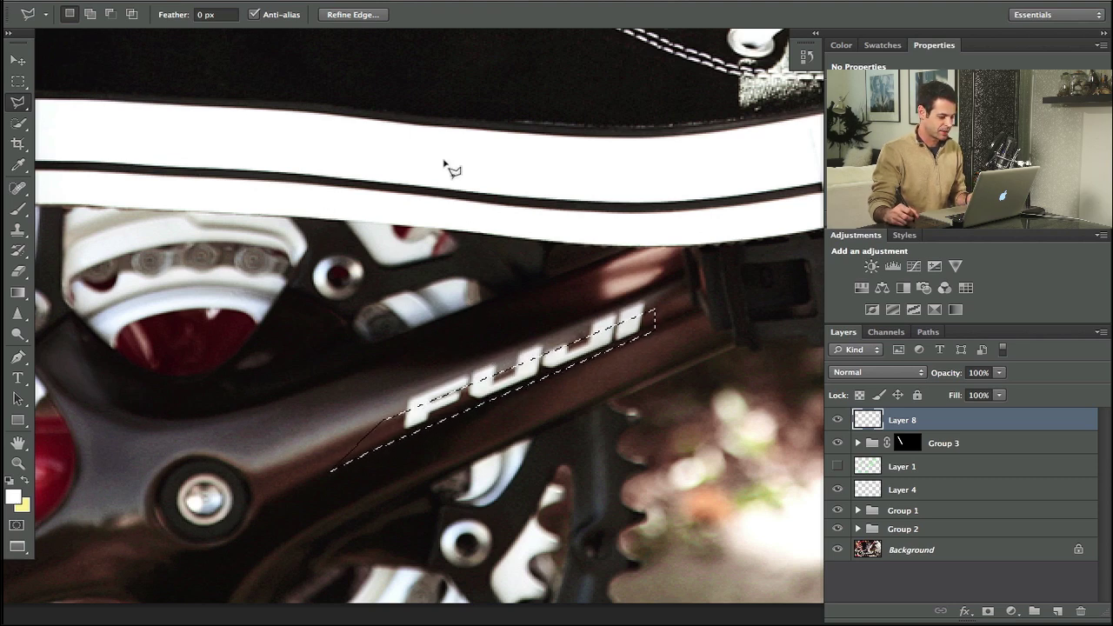
# Step: Feather the crank arm selection by 1.3 px with Refine Edge, output to a selection
pyautogui.click(365, 0)
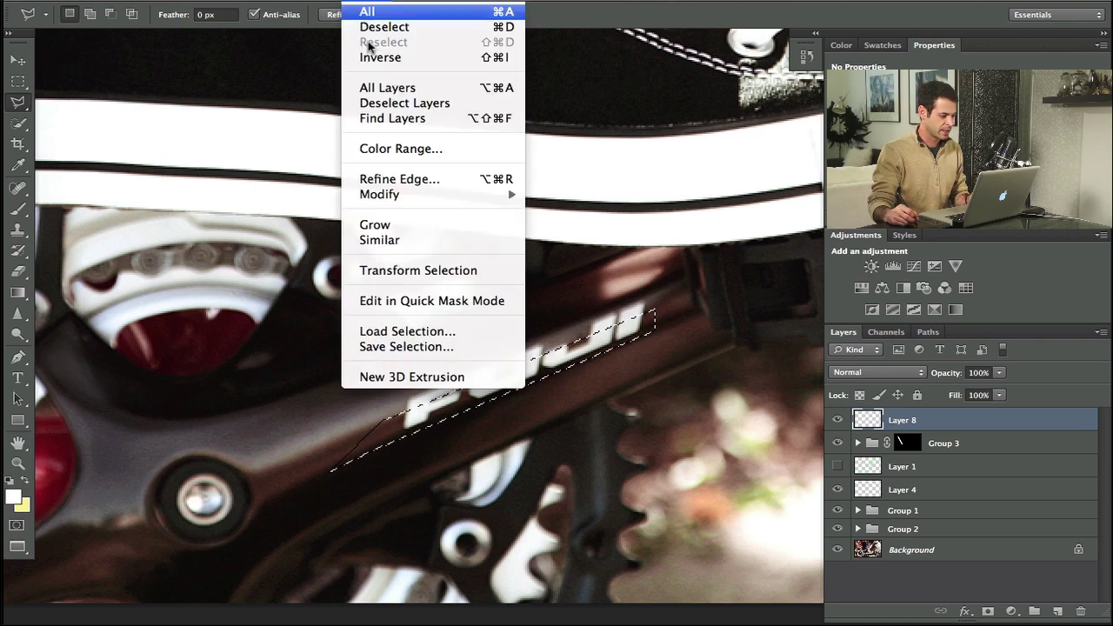
pyautogui.click(393, 178)
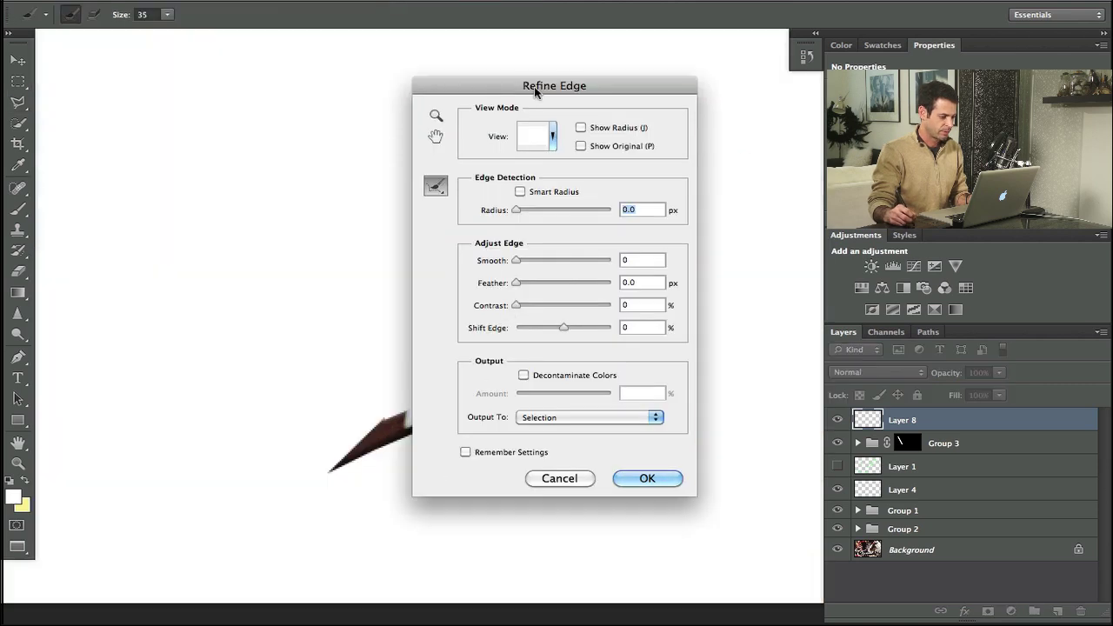
pyautogui.moveTo(534, 86); pyautogui.dragTo(673, 84)
pyautogui.moveTo(657, 279); pyautogui.dragTo(663, 284)
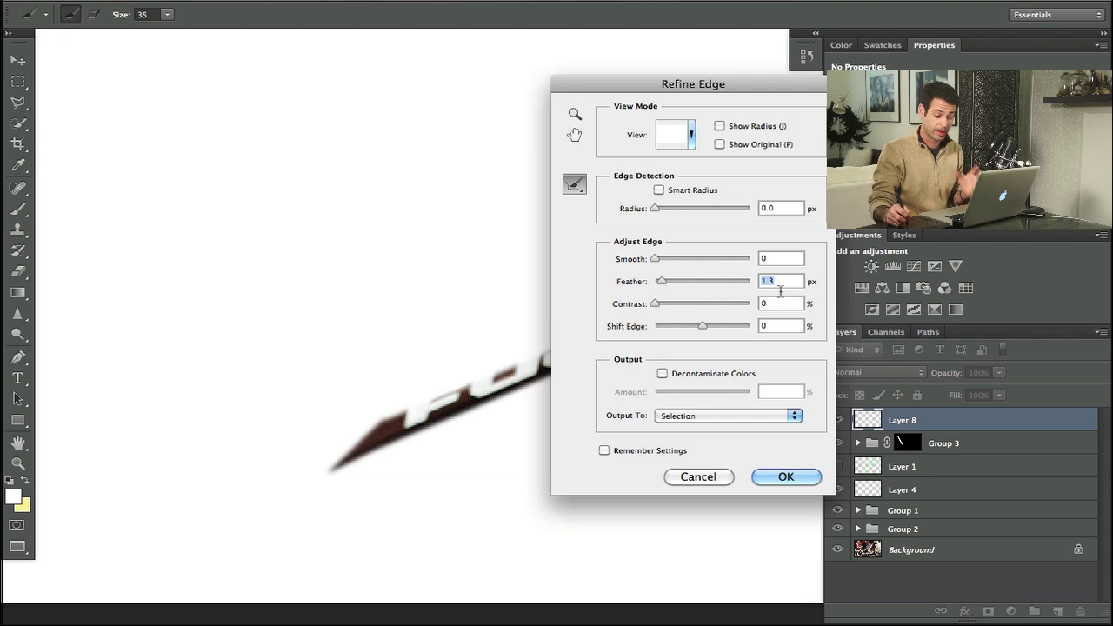
pyautogui.click(786, 477)
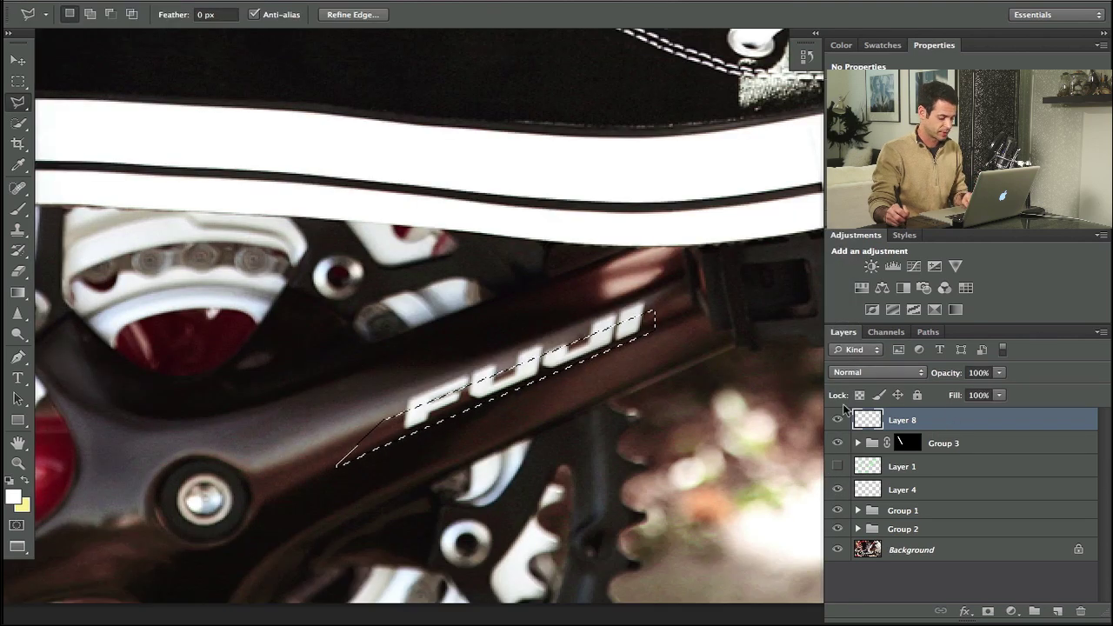
# Step: Paint the selected lower half of the lettering with dark brown from the crank arm on Layer 8, and clear the selection
pyautogui.press('b')
pyautogui.moveTo(398, 423)
pyautogui.mouseDown()
pyautogui.moveTo(481, 381)
pyautogui.moveTo(503, 374)
pyautogui.moveTo(410, 416)
pyautogui.moveTo(651, 323)
pyautogui.moveTo(563, 373)
pyautogui.moveTo(630, 351)
pyautogui.mouseUp()
pyautogui.hotkey('ctrl', 'd')
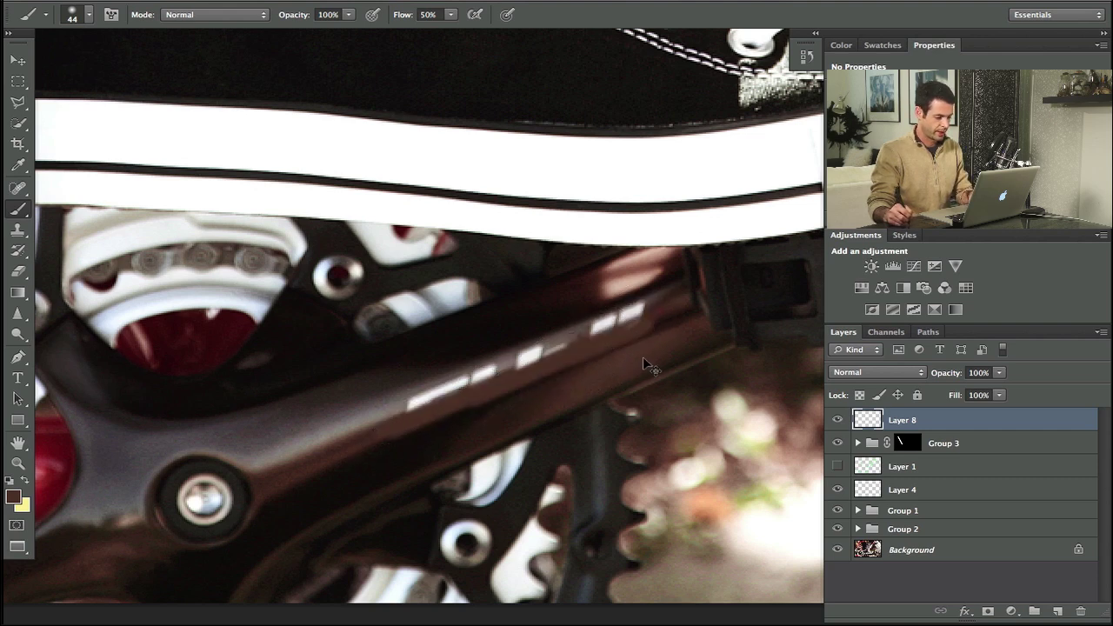
# Step: Set the brush flow to 10%, compare the crank arm with Layer 8 hidden and shown, and sample colours beside the lettering
pyautogui.hotkey('shift', '1')
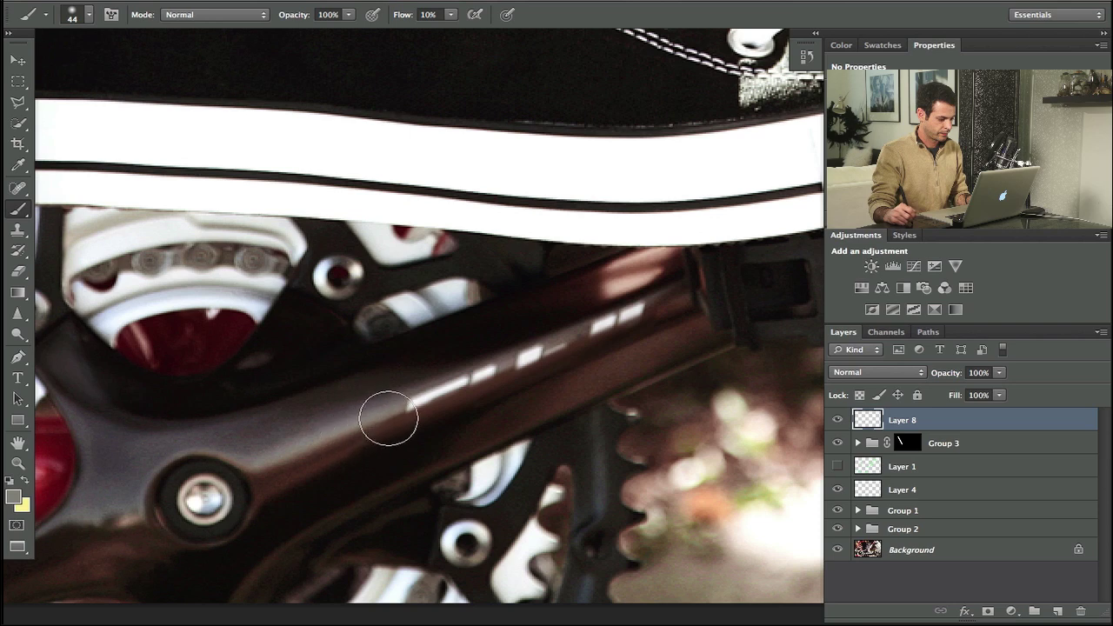
pyautogui.keyDown('alt'); pyautogui.click(360, 425); pyautogui.keyUp('alt')
pyautogui.keyDown('alt'); pyautogui.click(371, 418); pyautogui.keyUp('alt')
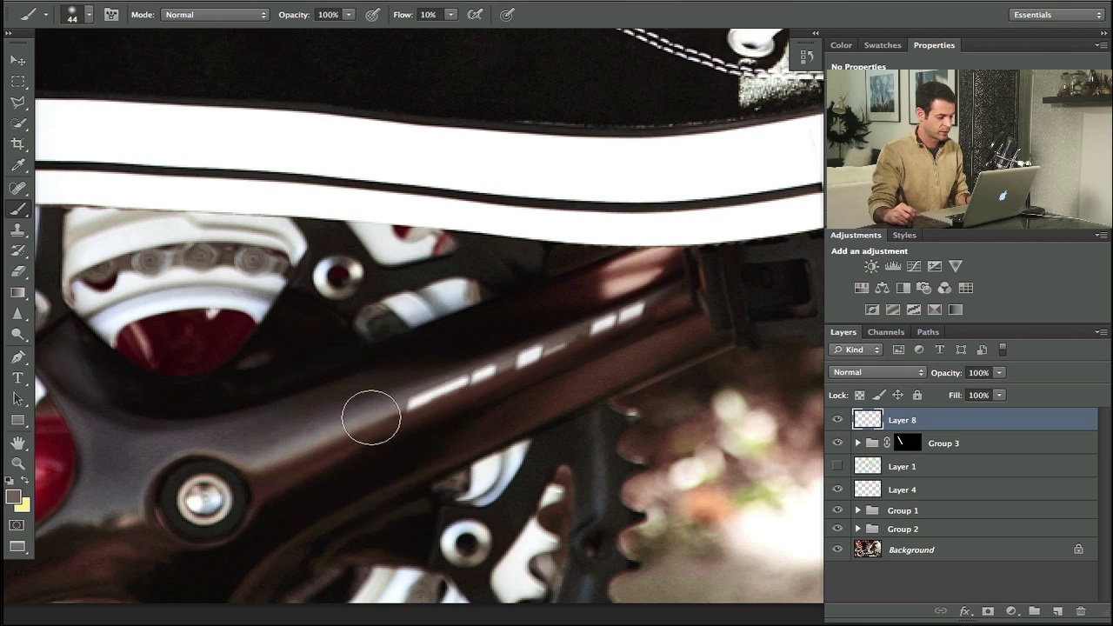
pyautogui.press('/')
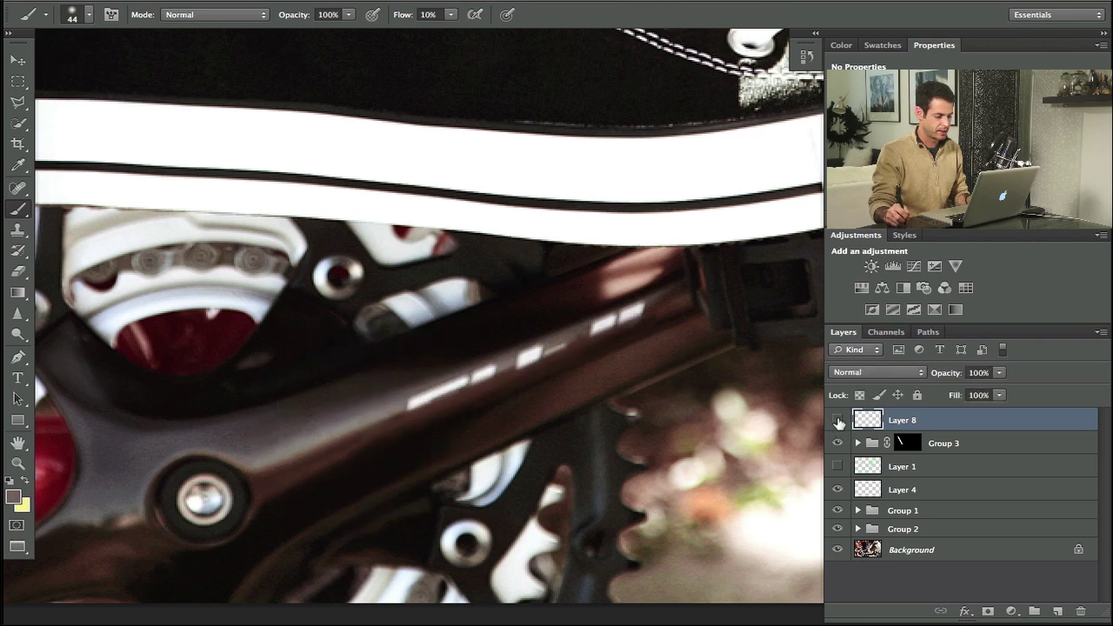
pyautogui.click(838, 420)
pyautogui.click(838, 420)
pyautogui.click(838, 421)
pyautogui.click(838, 421)
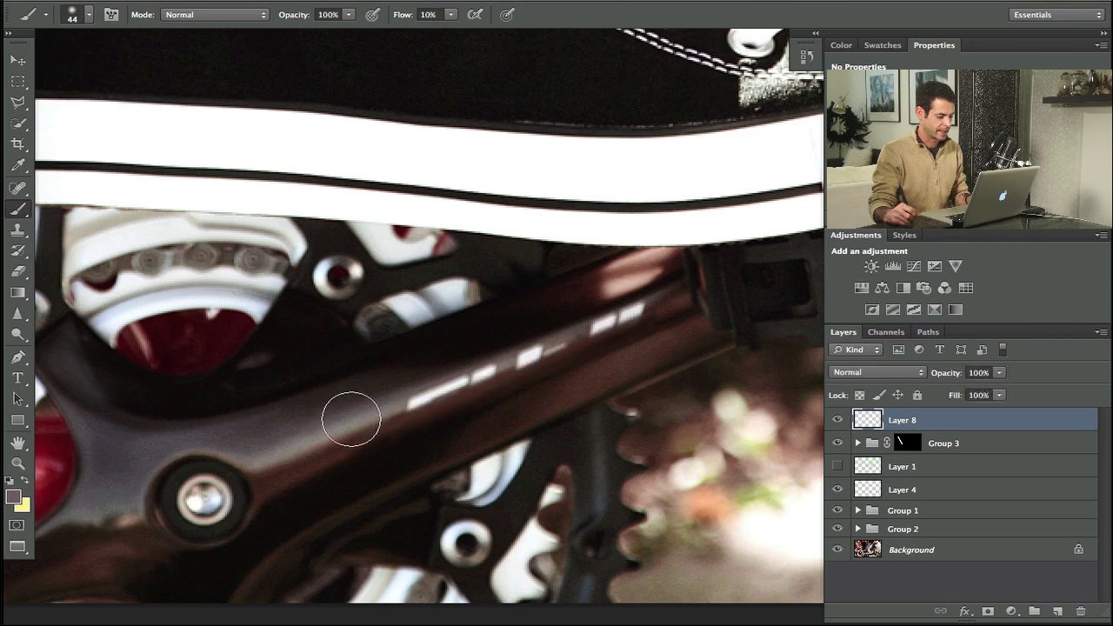
pyautogui.keyDown('alt'); pyautogui.click(351, 419); pyautogui.keyUp('alt')
pyautogui.keyDown('alt'); pyautogui.click(343, 454); pyautogui.keyUp('alt')
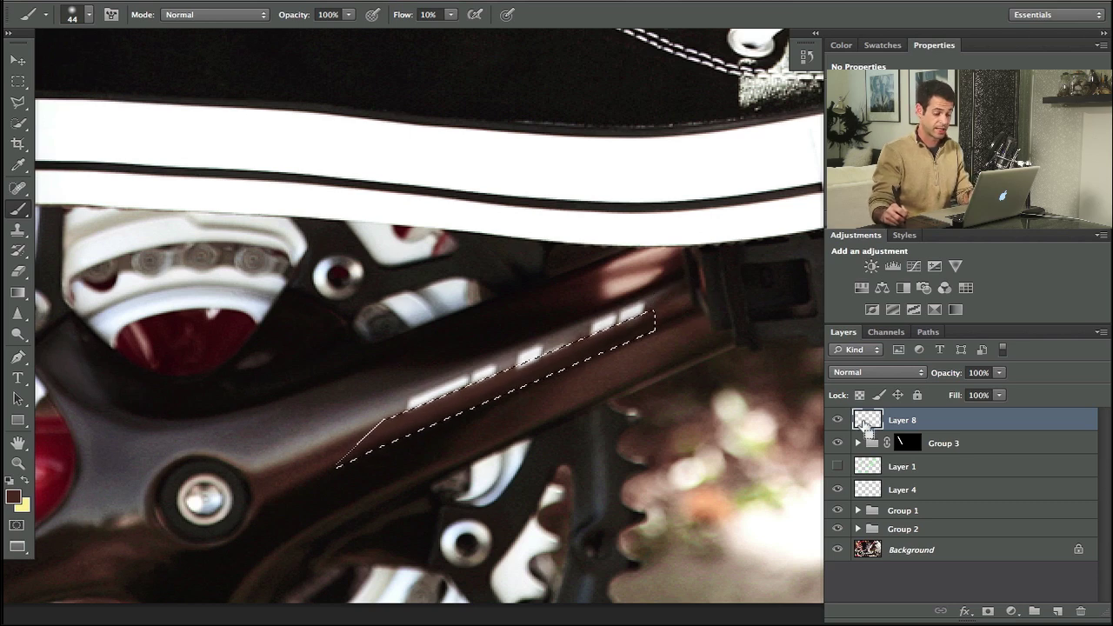
# Step: Select everything outside the painted area of Layer 8
pyautogui.hotkey('ctrl', 'd')
pyautogui.hotkey('ctrl', 'd')
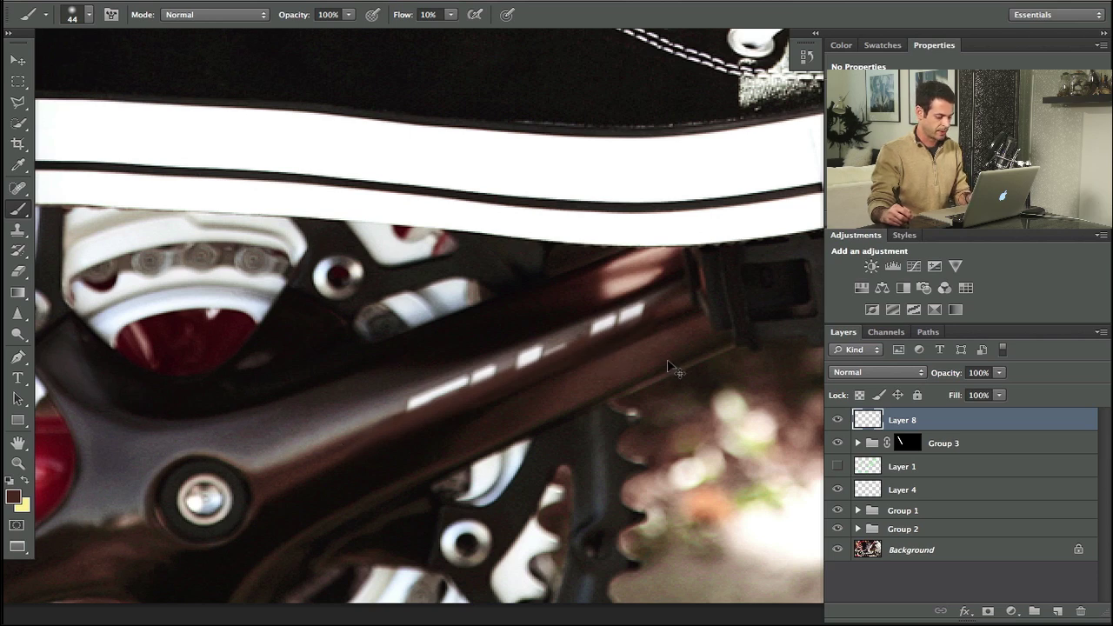
pyautogui.hotkey('ctrl', 'shift', 'd')
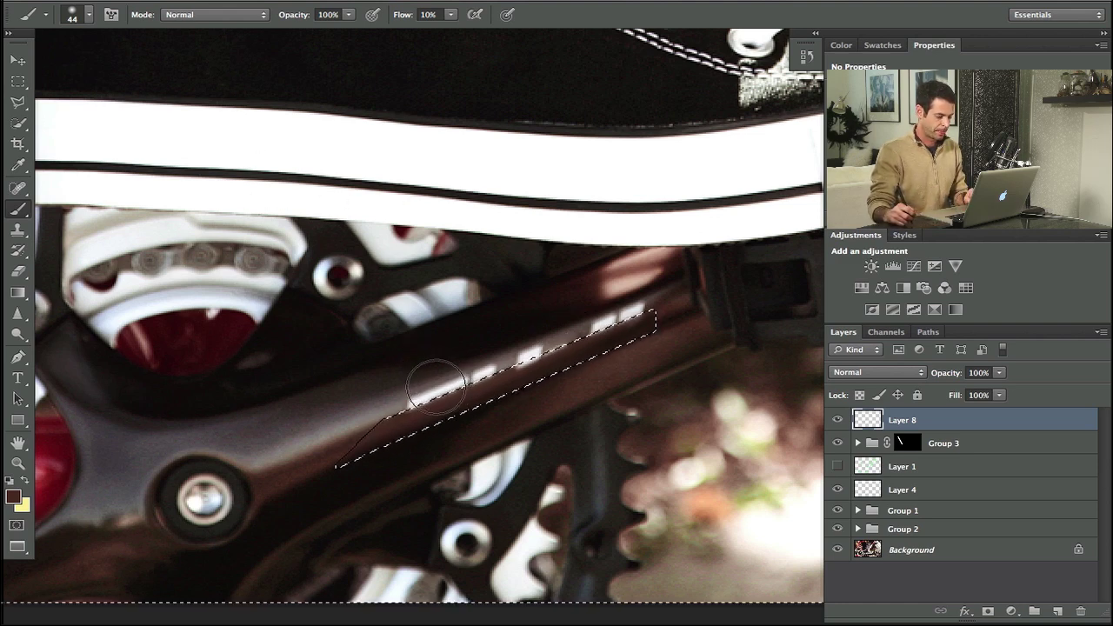
# Step: Subtract the upper part of the crank arm, above the remaining letter pieces, from the selection with the Polygonal Lasso
pyautogui.press('l')
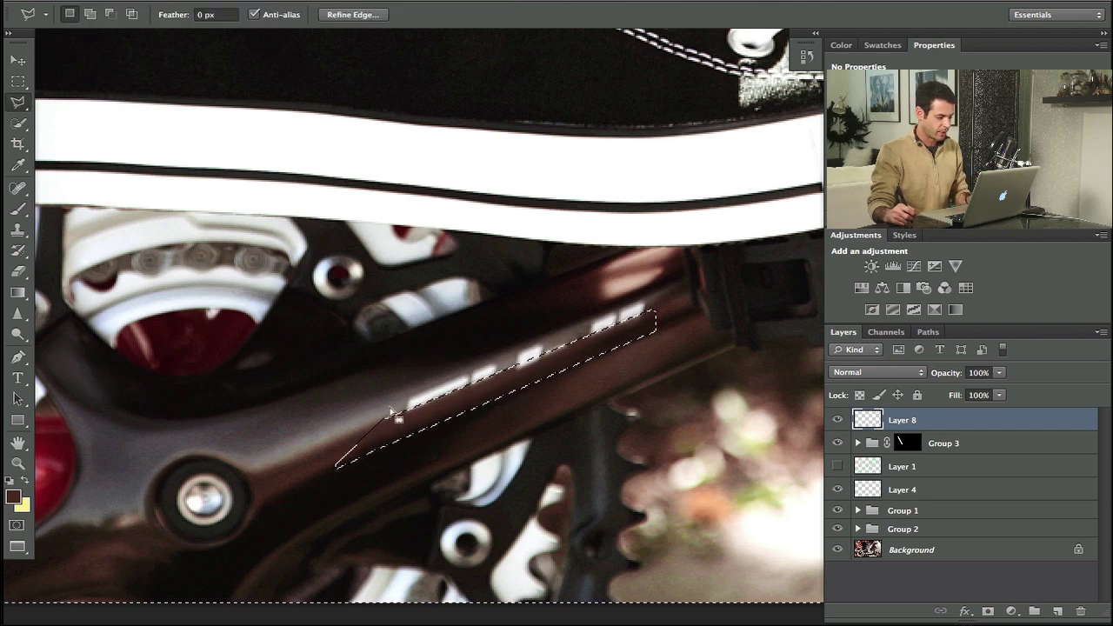
pyautogui.press('shift')
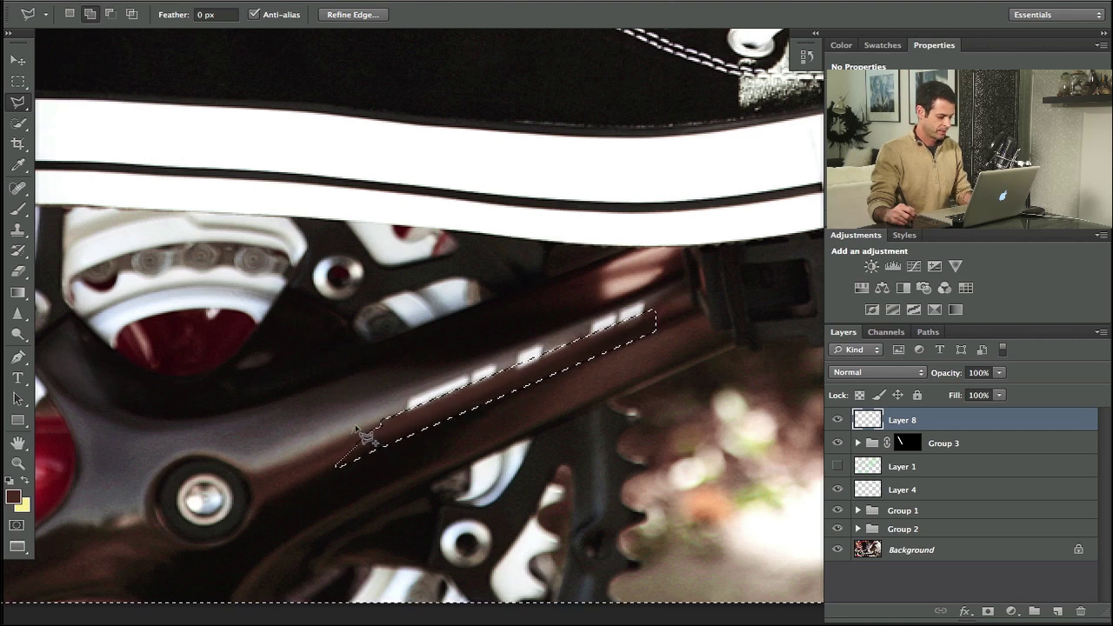
pyautogui.press('alt')
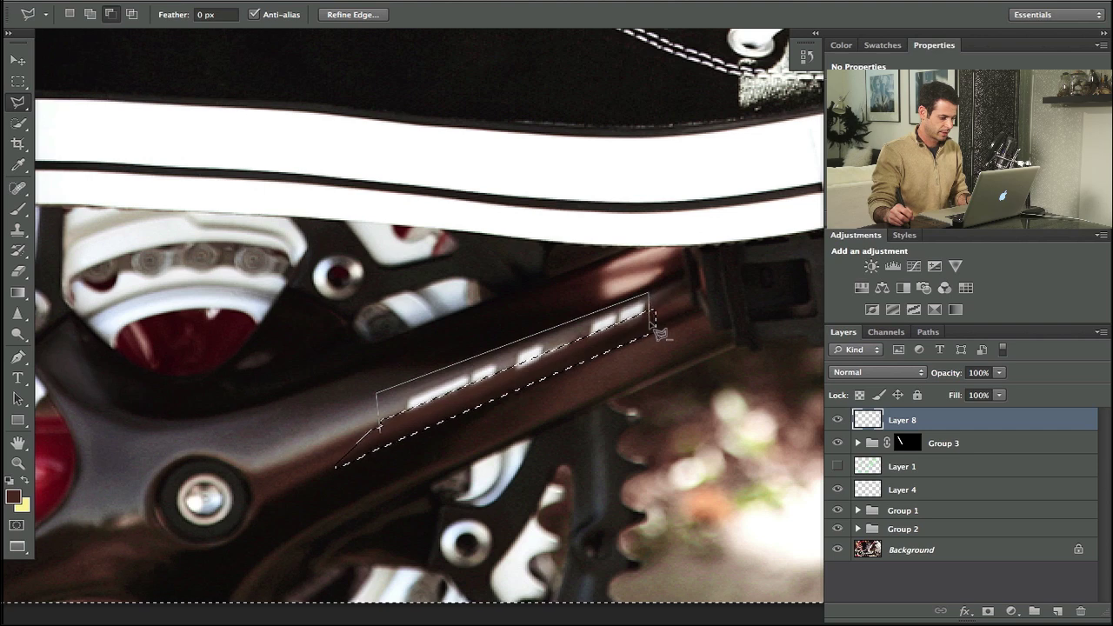
pyautogui.click(658, 335)
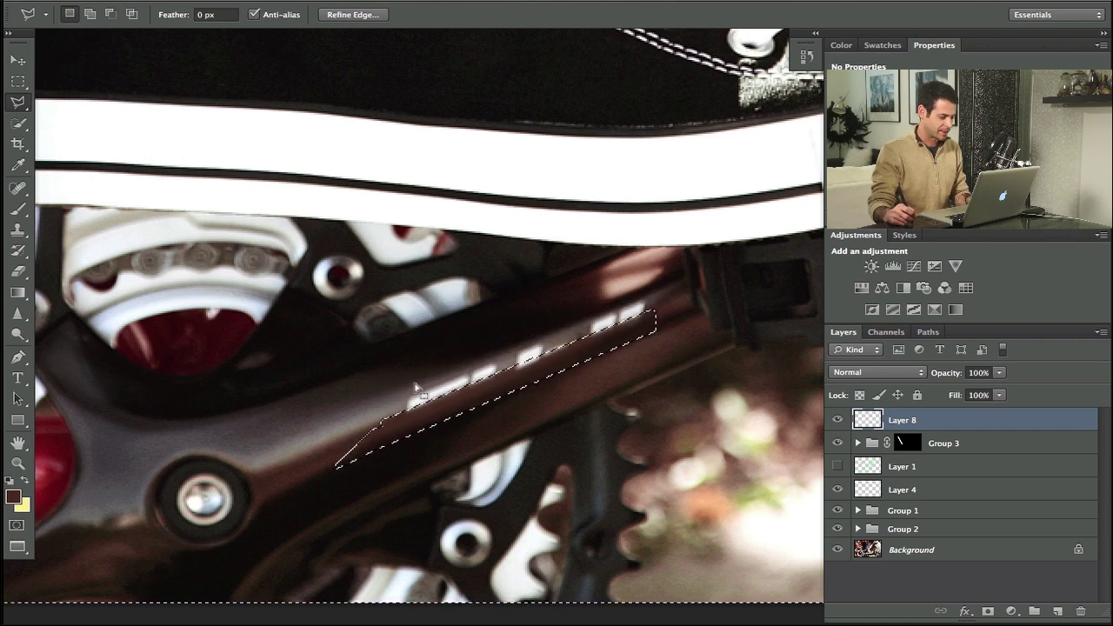
pyautogui.press('alt')
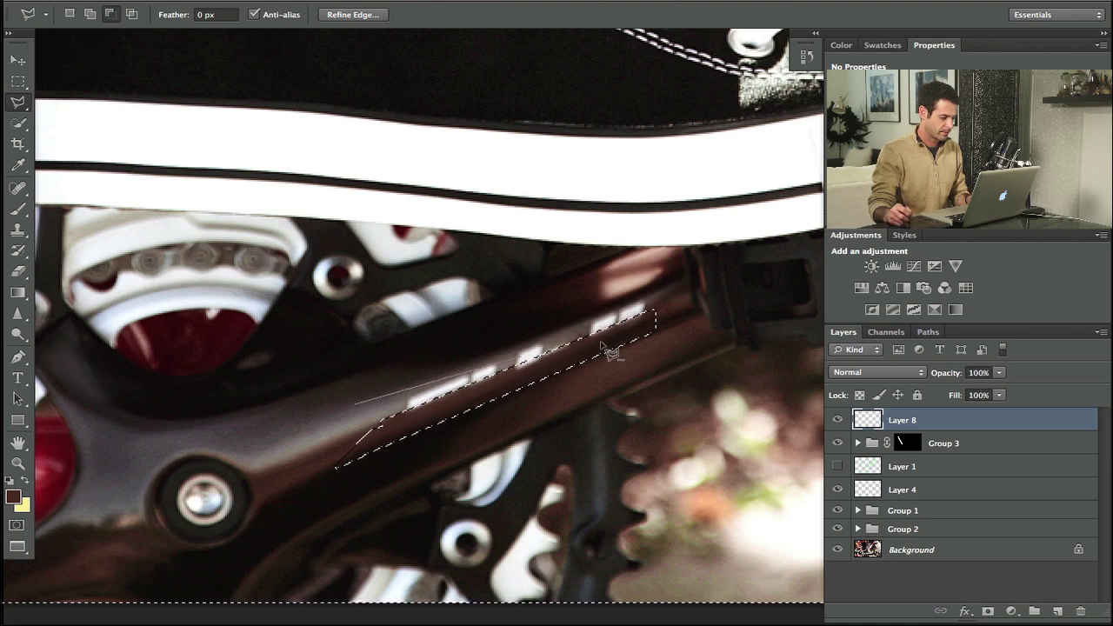
pyautogui.click(682, 283)
pyautogui.click(676, 259)
pyautogui.doubleClick(367, 309)
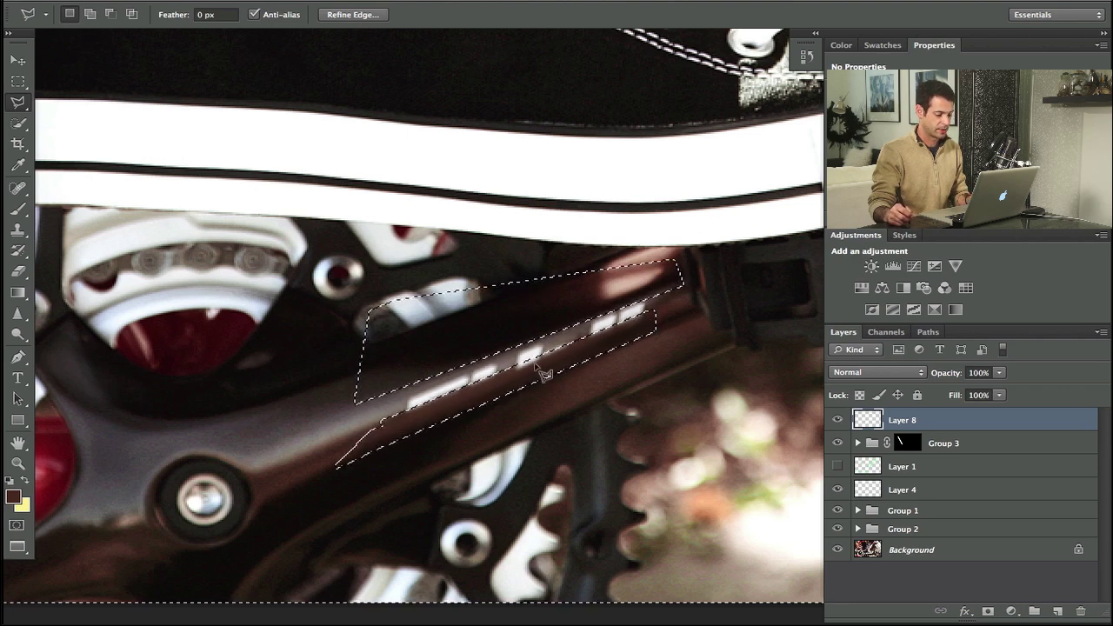
# Step: Add a new layer, brush crank-arm brown over the selected letter pieces near the pivot end, and clear the selection
pyautogui.press('b')
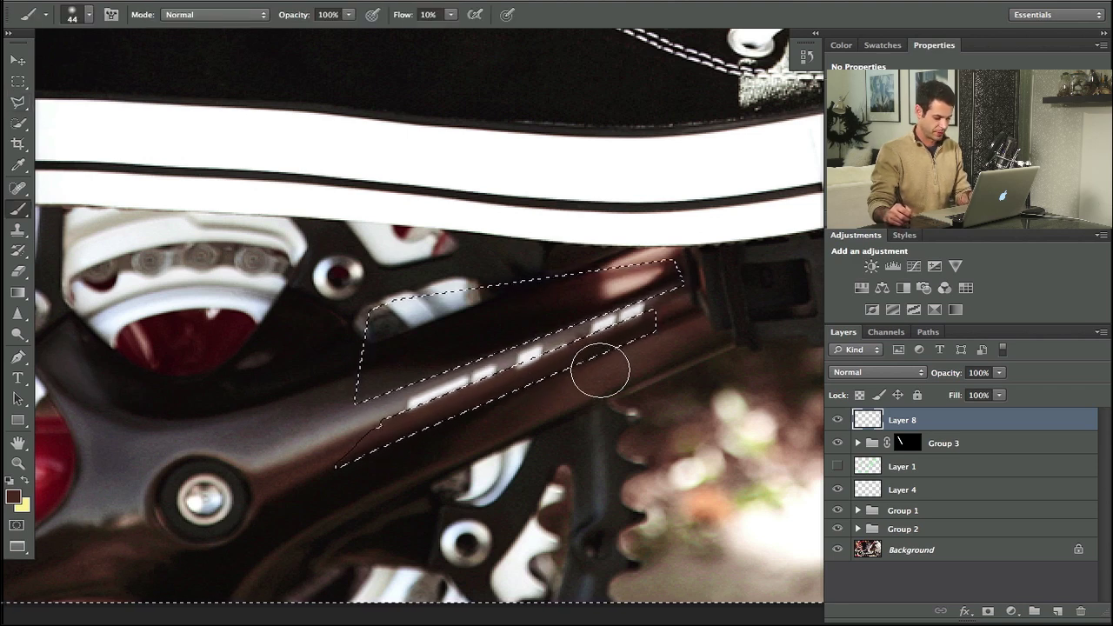
pyautogui.hotkey('ctrl', 'shift', 'alt', 'n')
pyautogui.hotkey('ctrl', 'd')
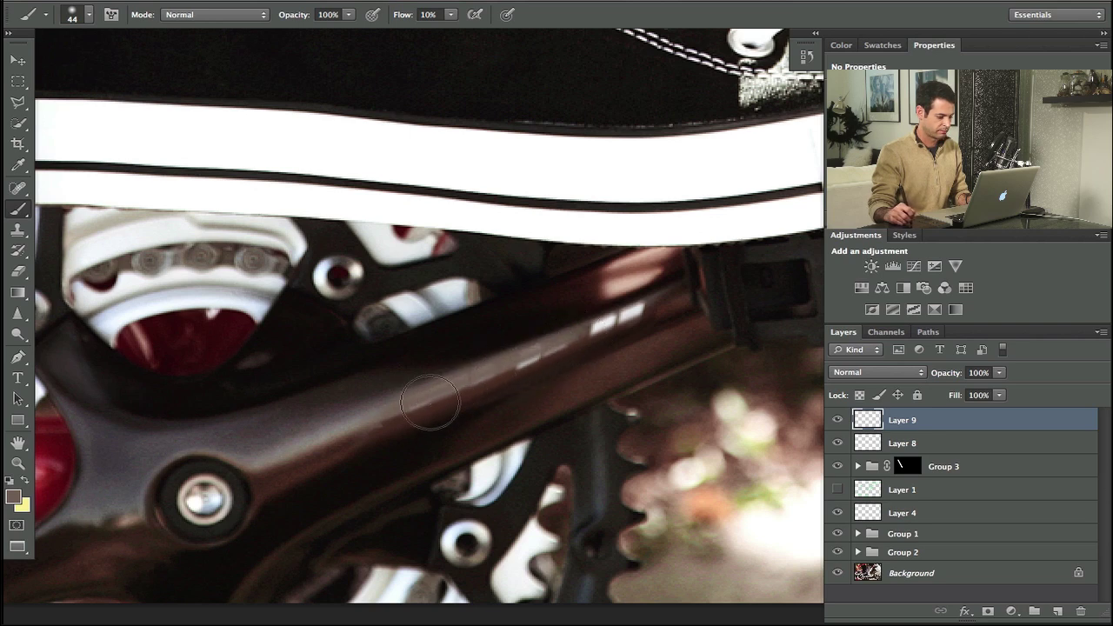
# Step: Paint sampled brown tones over the two bright letter pieces at the pedal end of the crank arm on Layer 9
pyautogui.keyDown('alt'); pyautogui.click(661, 306); pyautogui.keyUp('alt')
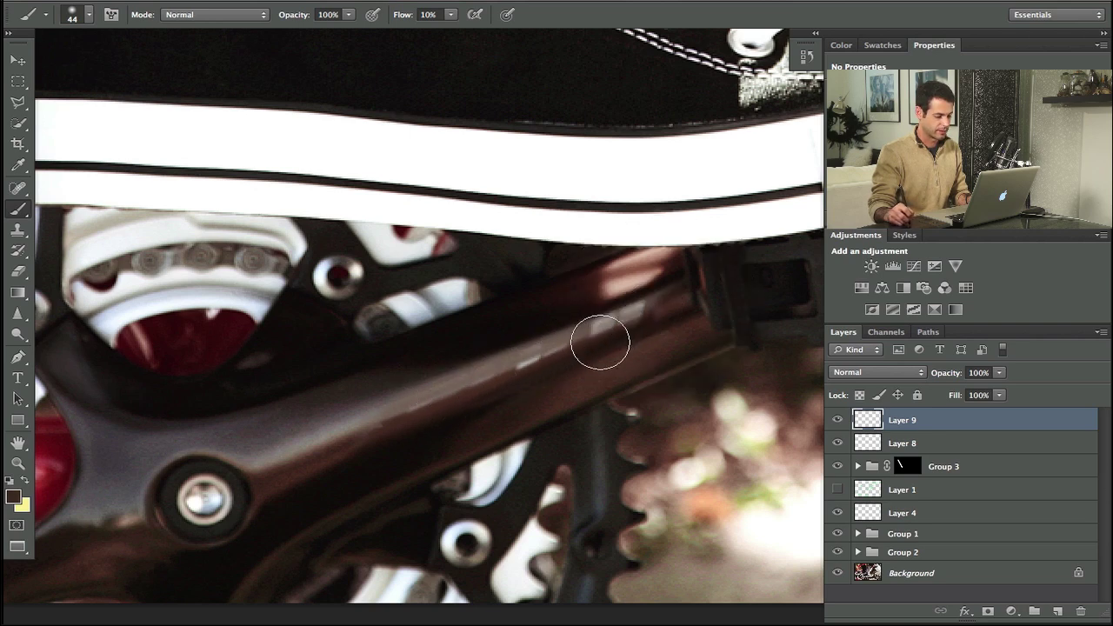
pyautogui.moveTo(600, 342)
pyautogui.mouseDown()
pyautogui.moveTo(649, 312)
pyautogui.moveTo(605, 333)
pyautogui.moveTo(644, 300)
pyautogui.moveTo(596, 331)
pyautogui.mouseUp()
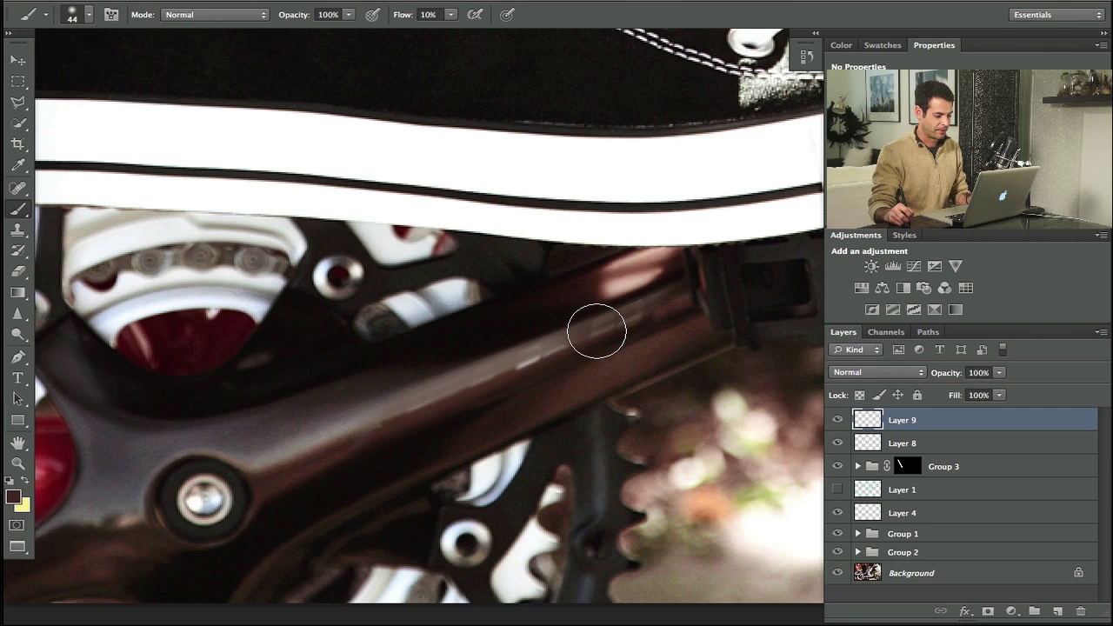
pyautogui.keyDown('alt'); pyautogui.click(547, 348); pyautogui.keyUp('alt')
pyautogui.moveTo(534, 360)
pyautogui.mouseDown()
pyautogui.moveTo(486, 385)
pyautogui.moveTo(537, 355)
pyautogui.moveTo(557, 350)
pyautogui.moveTo(539, 375)
pyautogui.moveTo(564, 357)
pyautogui.moveTo(508, 376)
pyautogui.moveTo(565, 327)
pyautogui.mouseUp()
pyautogui.keyDown('alt'); pyautogui.click(530, 368); pyautogui.keyUp('alt')
pyautogui.keyDown('alt'); pyautogui.click(371, 400); pyautogui.keyUp('alt')
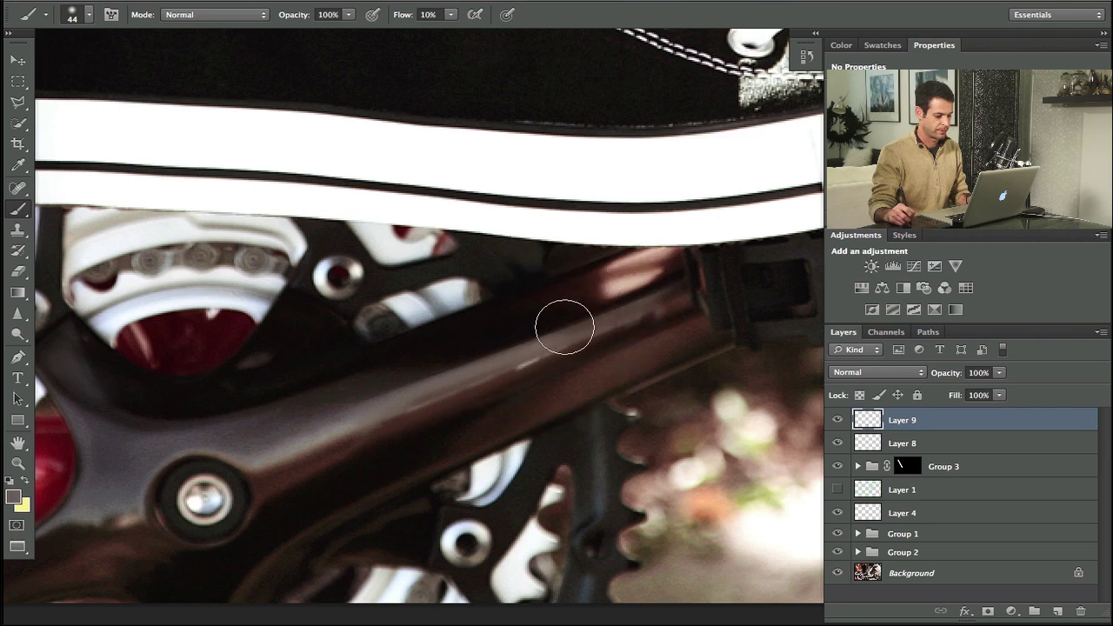
# Step: Blend the letter traces along the middle of the crank arm's highlight on Layer 9 with freshly sampled browns
pyautogui.keyDown('alt'); pyautogui.click(648, 302); pyautogui.keyUp('alt')
pyautogui.moveTo(648, 304)
pyautogui.mouseDown()
pyautogui.moveTo(562, 345)
pyautogui.moveTo(486, 358)
pyautogui.mouseUp()
pyautogui.keyDown('alt'); pyautogui.click(583, 331); pyautogui.keyUp('alt')
pyautogui.keyDown('alt'); pyautogui.click(609, 322); pyautogui.keyUp('alt')
pyautogui.keyDown('alt'); pyautogui.click(353, 400); pyautogui.keyUp('alt')
pyautogui.moveTo(374, 399); pyautogui.dragTo(422, 386)
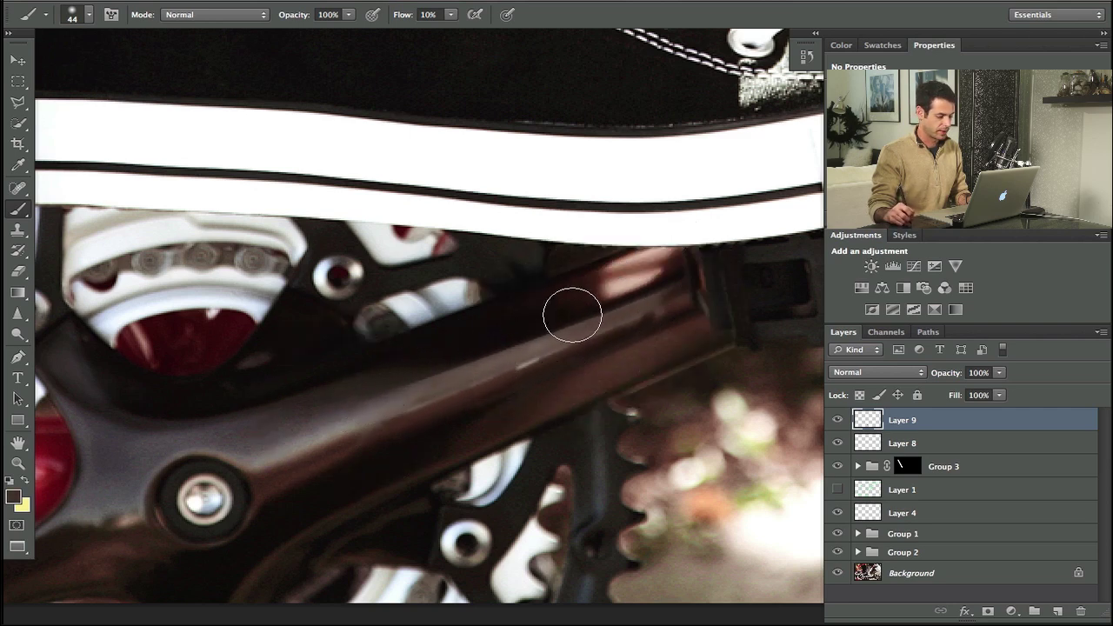
pyautogui.keyDown('alt'); pyautogui.click(418, 354); pyautogui.keyUp('alt')
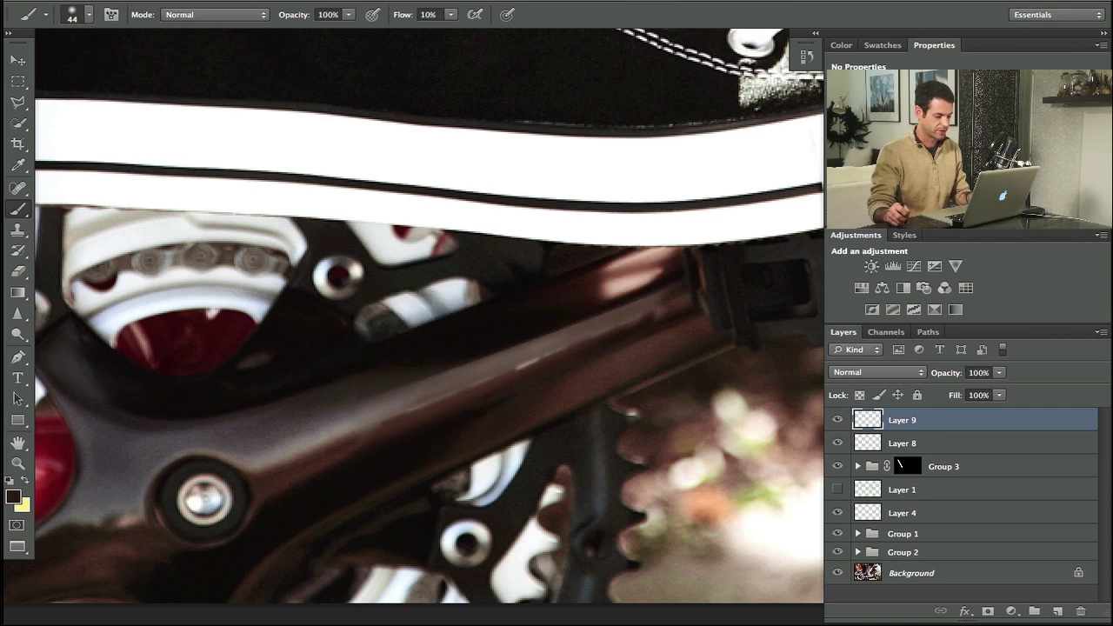
# Step: Compare the crank arm with Layer 9 hidden and shown
pyautogui.click(836, 421)
pyautogui.click(836, 421)
pyautogui.click(837, 421)
pyautogui.click(836, 421)
pyautogui.click(836, 421)
pyautogui.click(835, 420)
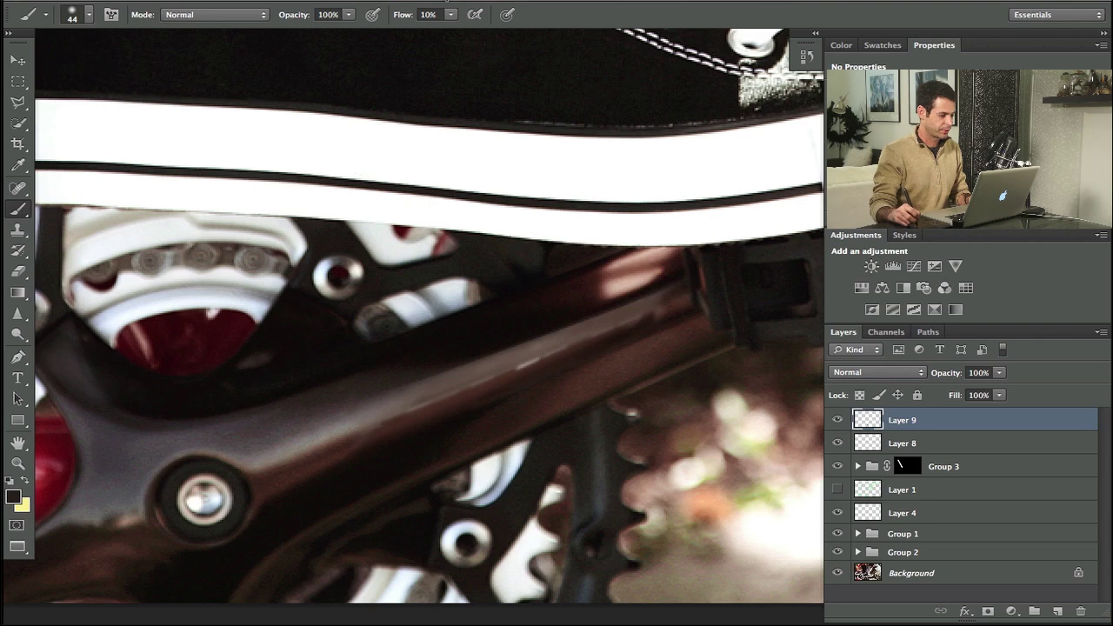
# Step: Apply a Gaussian Blur with a radius of 2.2 pixels to Layer 9
pyautogui.click(388, 3)
pyautogui.moveTo(450, 179)
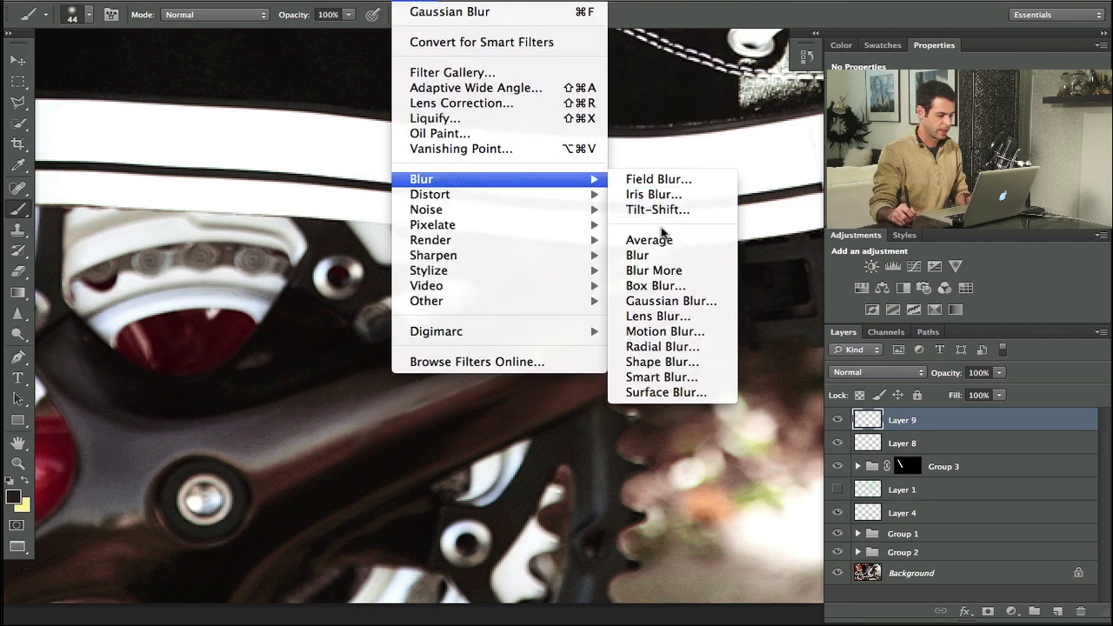
pyautogui.click(658, 301)
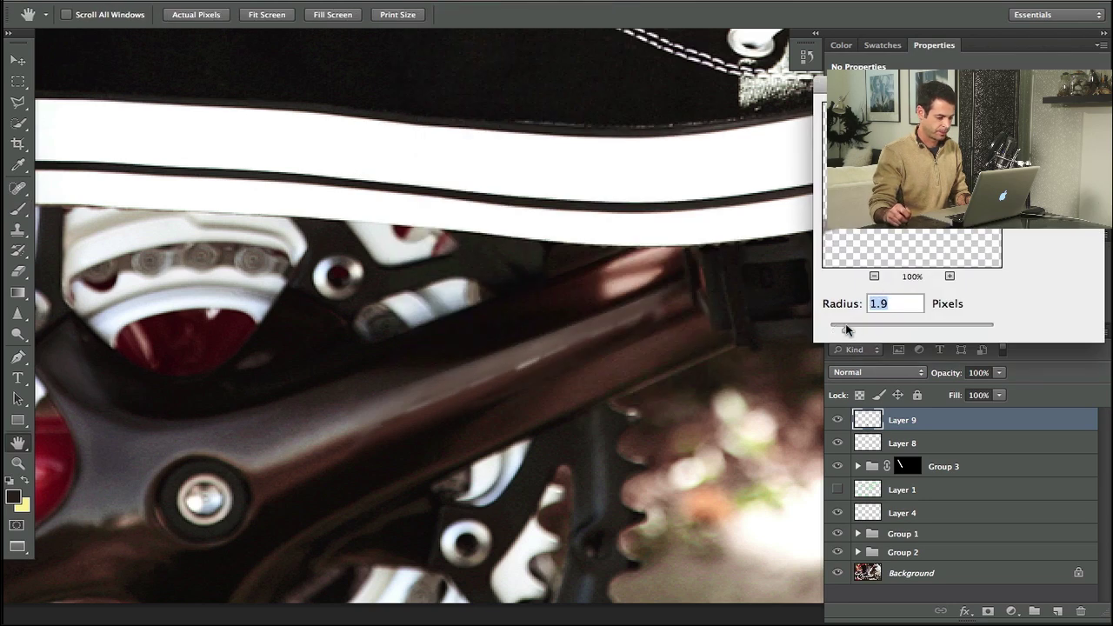
pyautogui.moveTo(846, 329); pyautogui.dragTo(850, 330)
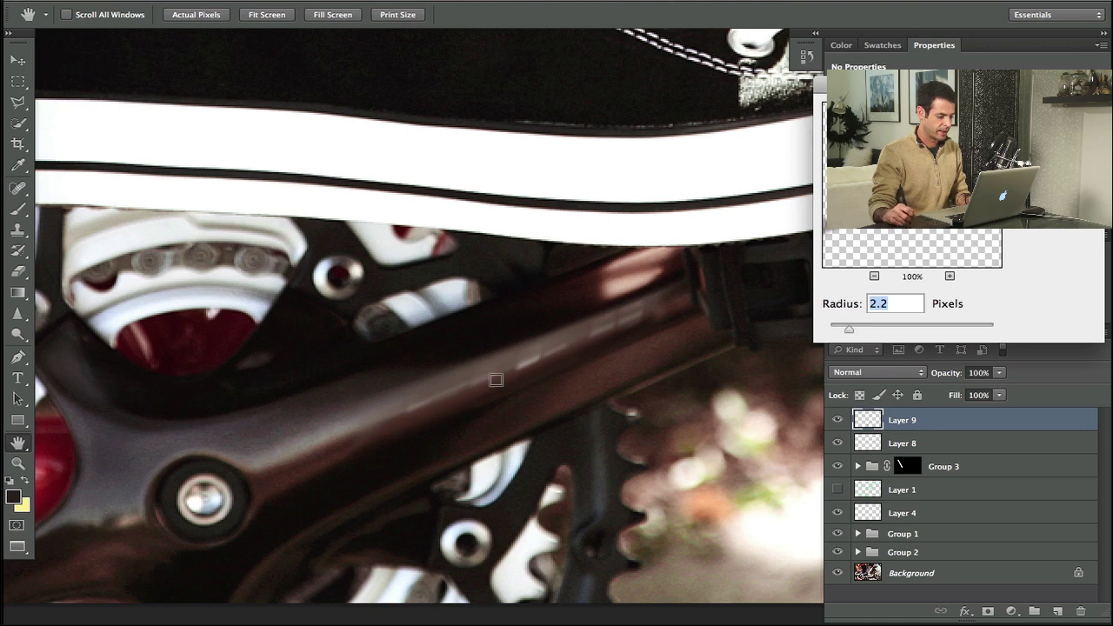
pyautogui.press('Return')
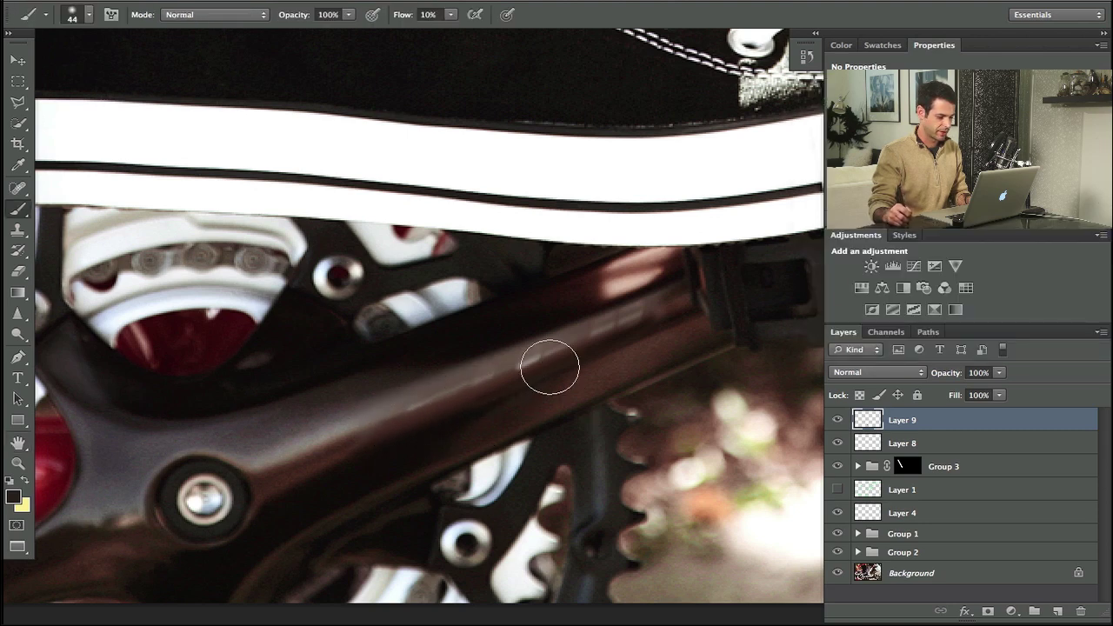
# Step: Add a new layer and paint sampled browns over the letter traces at the pedal end of the crank arm
pyautogui.hotkey('ctrl', 'shift', 'alt', 'n')
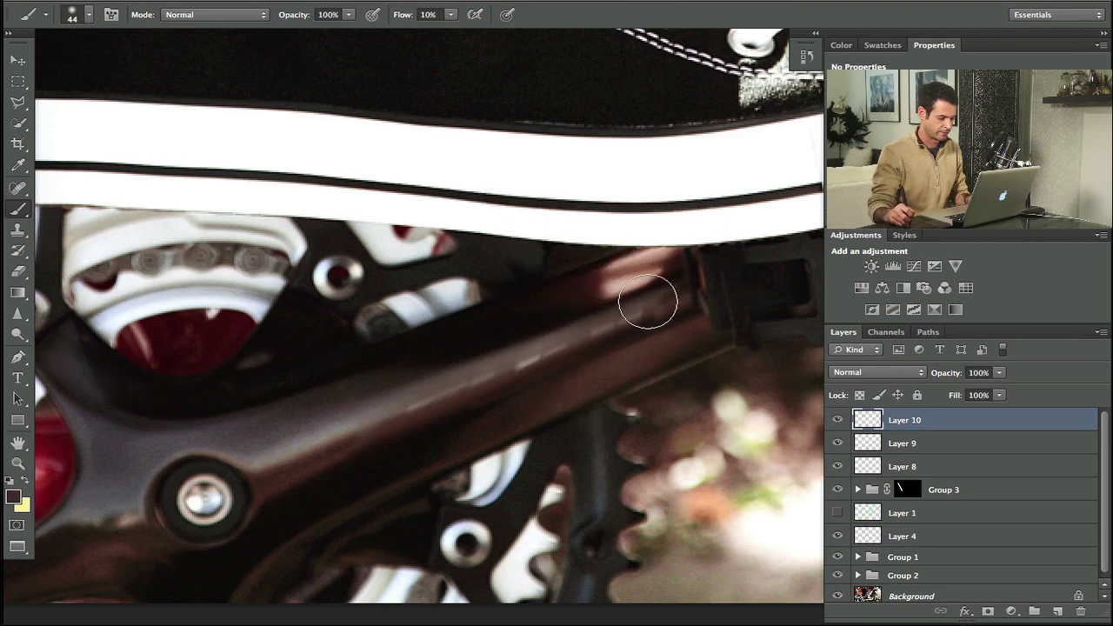
pyautogui.keyDown('alt'); pyautogui.click(574, 328); pyautogui.keyUp('alt')
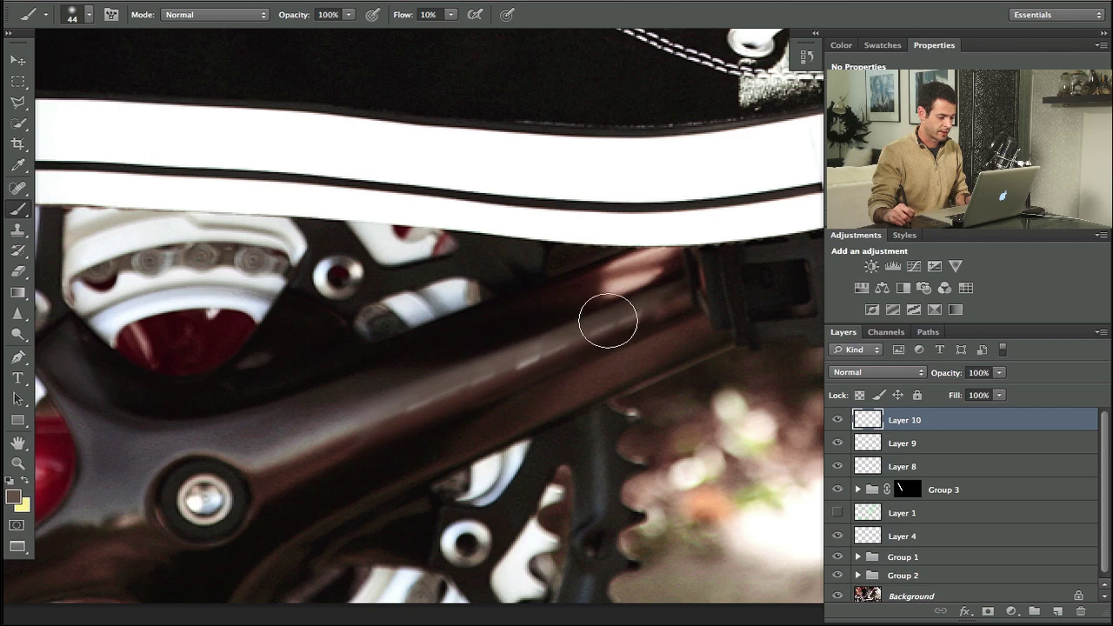
pyautogui.keyDown('alt'); pyautogui.click(668, 298); pyautogui.keyUp('alt')
pyautogui.keyDown('alt'); pyautogui.click(551, 341); pyautogui.keyUp('alt')
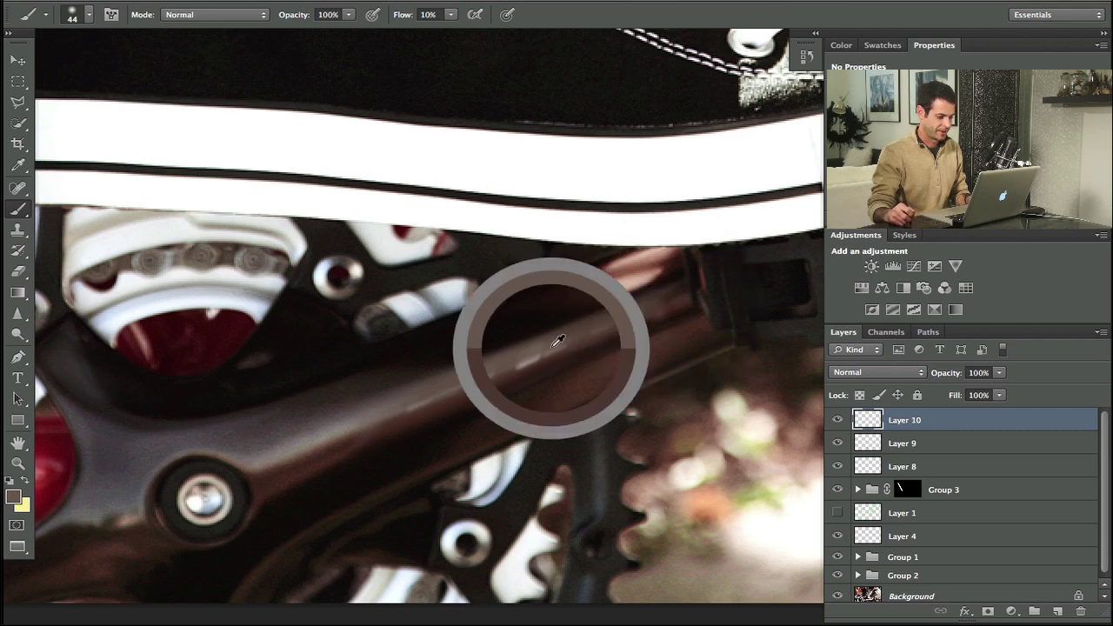
pyautogui.keyDown('alt'); pyautogui.click(616, 311); pyautogui.keyUp('alt')
pyautogui.keyDown('alt'); pyautogui.click(589, 316); pyautogui.keyUp('alt')
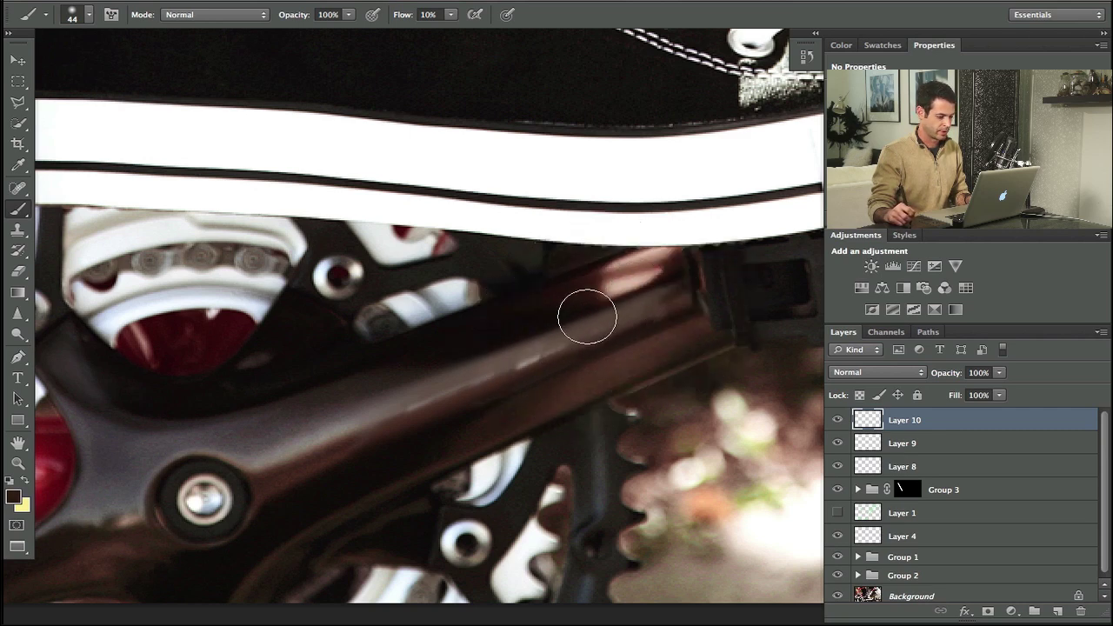
pyautogui.keyDown('alt'); pyautogui.click(582, 337); pyautogui.keyUp('alt')
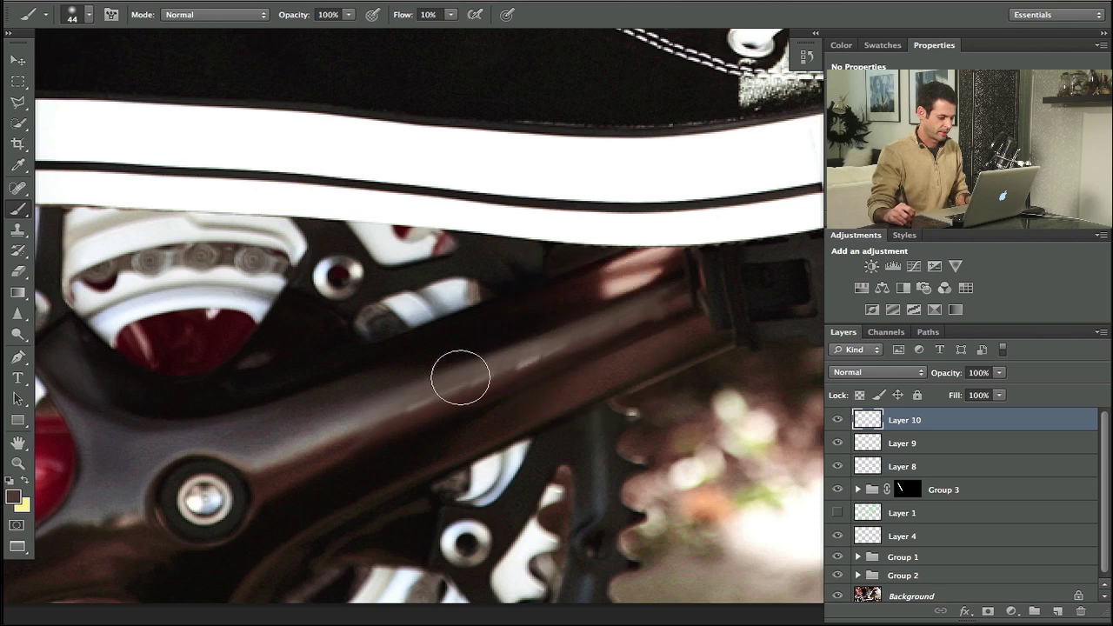
# Step: Paint sampled light and dark browns along the middle of the crank arm on Layer 10 to cover the last letter traces
pyautogui.keyDown('alt'); pyautogui.click(401, 407); pyautogui.keyUp('alt')
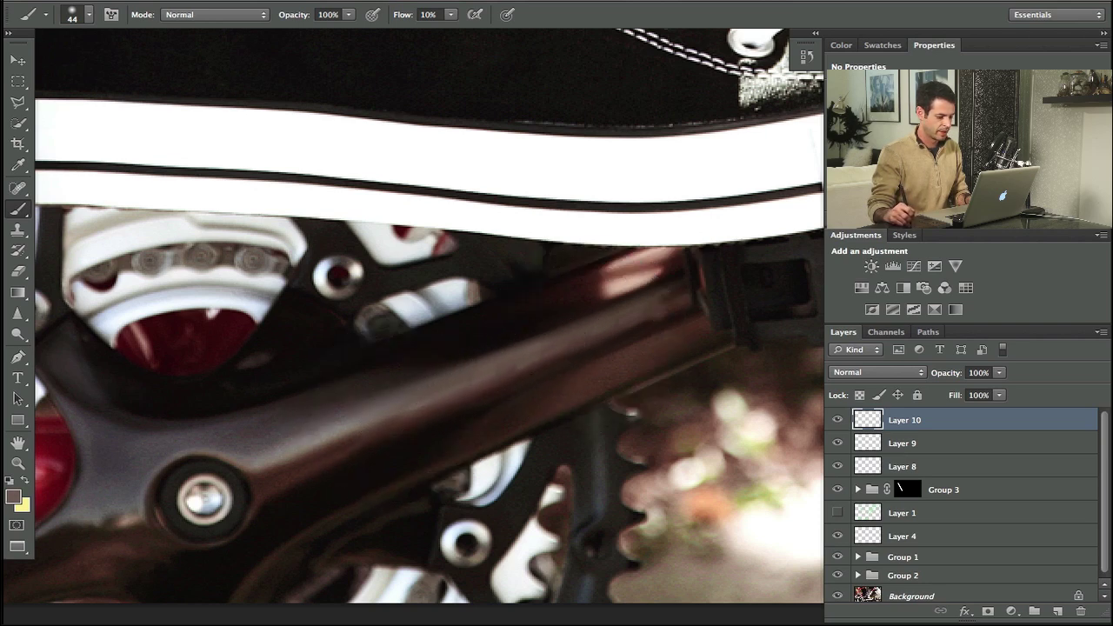
pyautogui.keyDown('alt'); pyautogui.click(557, 347); pyautogui.keyUp('alt')
pyautogui.moveTo(407, 401); pyautogui.dragTo(528, 357)
pyautogui.keyDown('alt'); pyautogui.click(566, 358); pyautogui.keyUp('alt')
pyautogui.moveTo(382, 425); pyautogui.dragTo(534, 370)
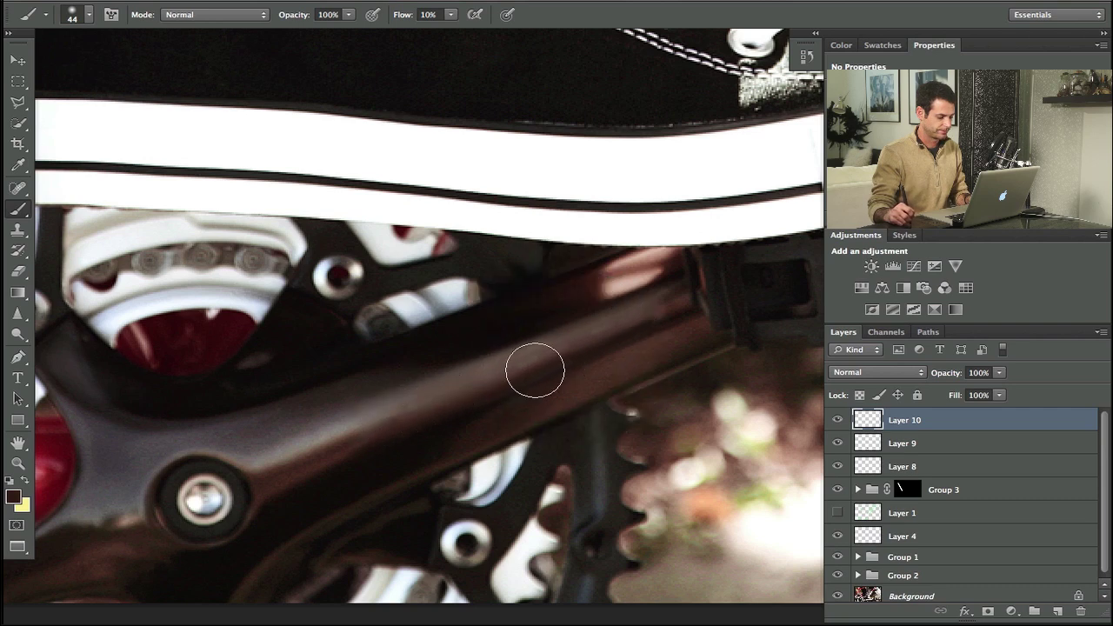
# Step: Refine the crank arm's highlight and shadow edges on Layer 10 with sampled tones, and compare the layer hidden and shown
pyautogui.keyDown('alt'); pyautogui.click(542, 329); pyautogui.keyUp('alt')
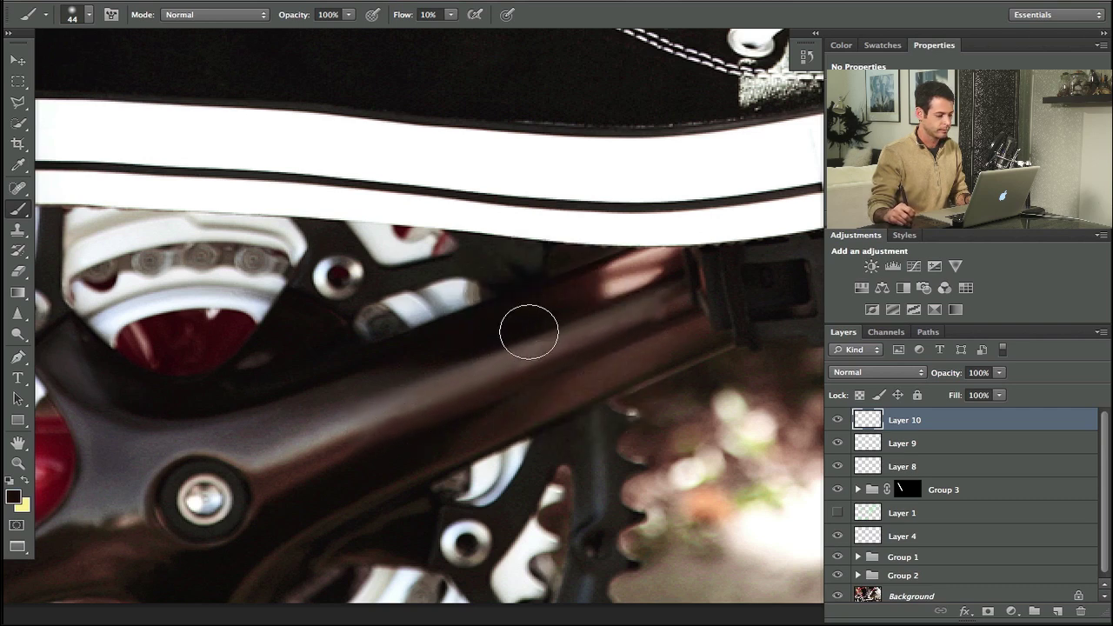
pyautogui.keyDown('alt'); pyautogui.click(574, 355); pyautogui.keyUp('alt')
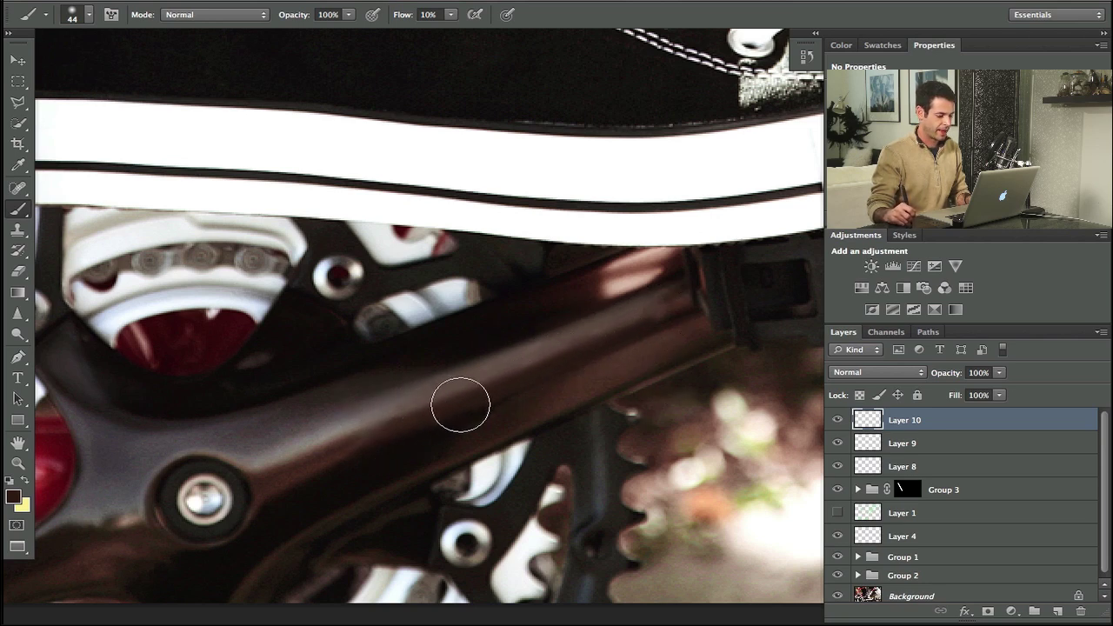
pyautogui.keyDown('alt'); pyautogui.click(551, 346); pyautogui.keyUp('alt')
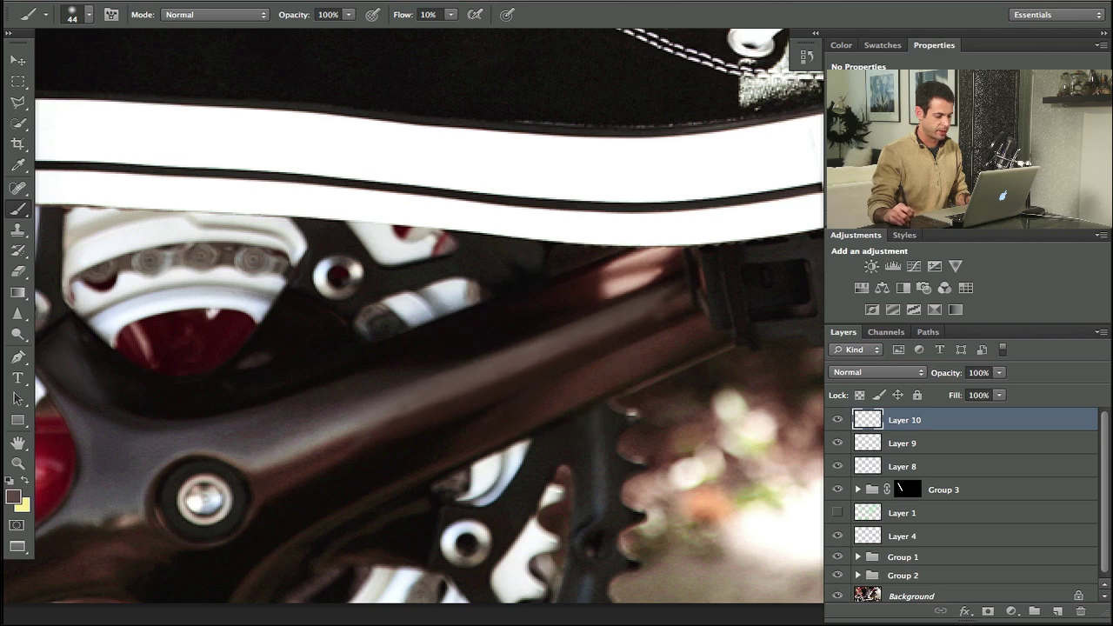
pyautogui.keyDown('alt'); pyautogui.click(612, 341); pyautogui.keyUp('alt')
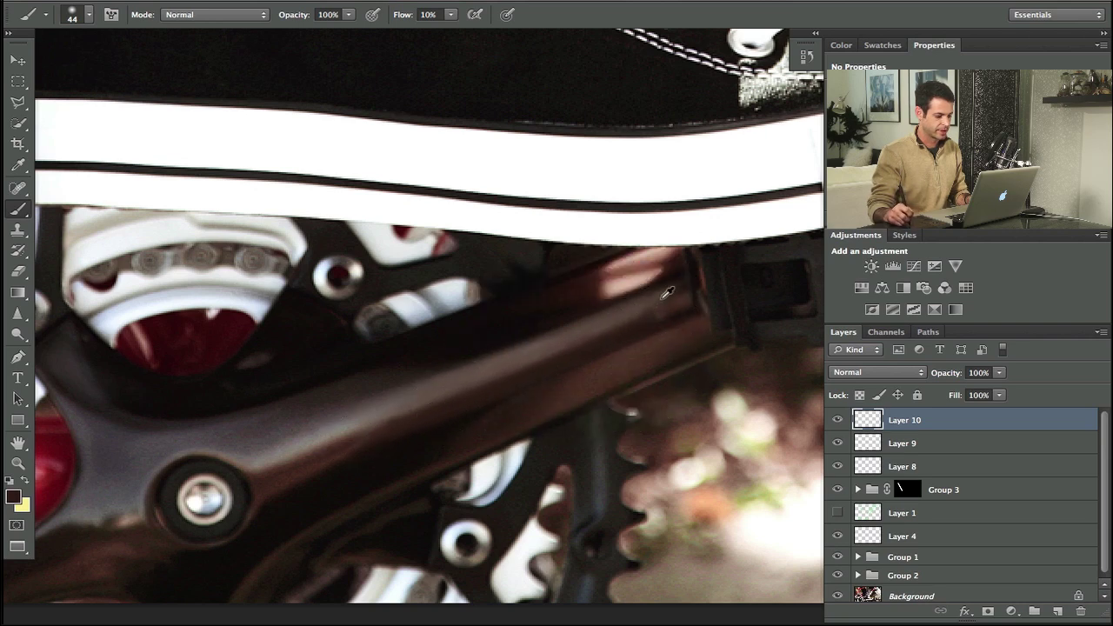
pyautogui.click(838, 420)
pyautogui.click(837, 420)
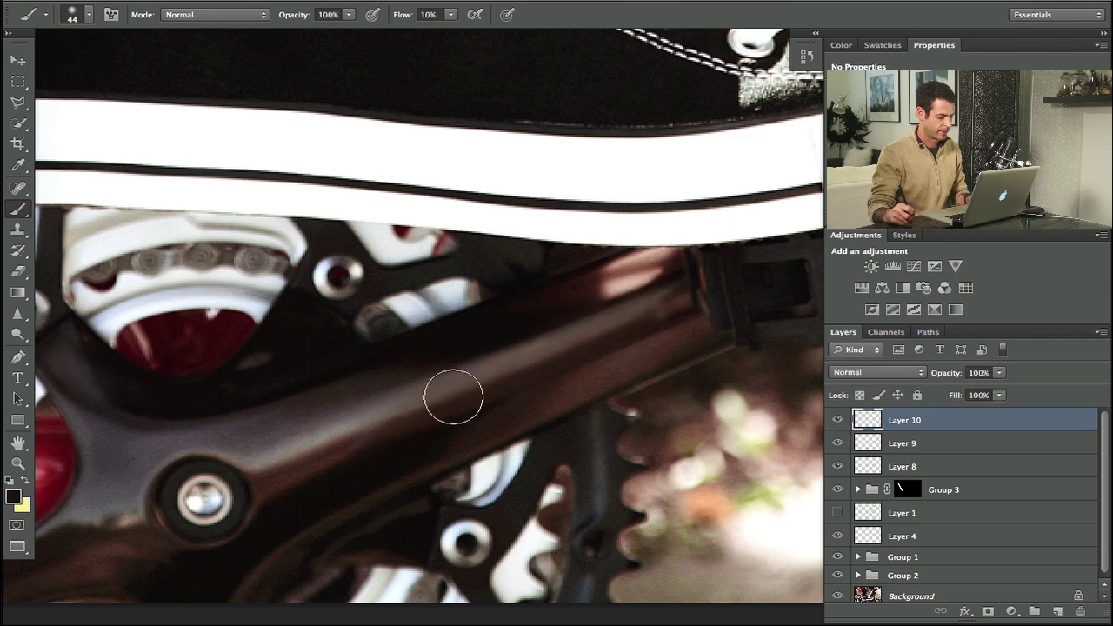
# Step: Add a new layer and outline a thin sliver along the crank arm's highlight edge with the Polygonal Lasso
pyautogui.hotkey('ctrl', 'shift', 'alt', 'n')
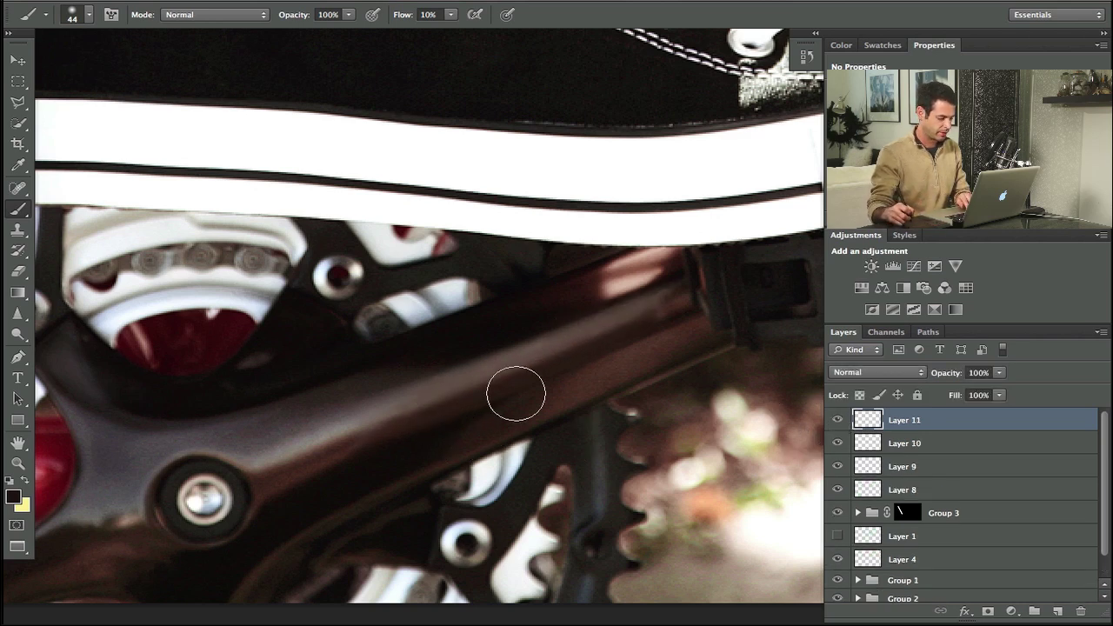
pyautogui.press('l')
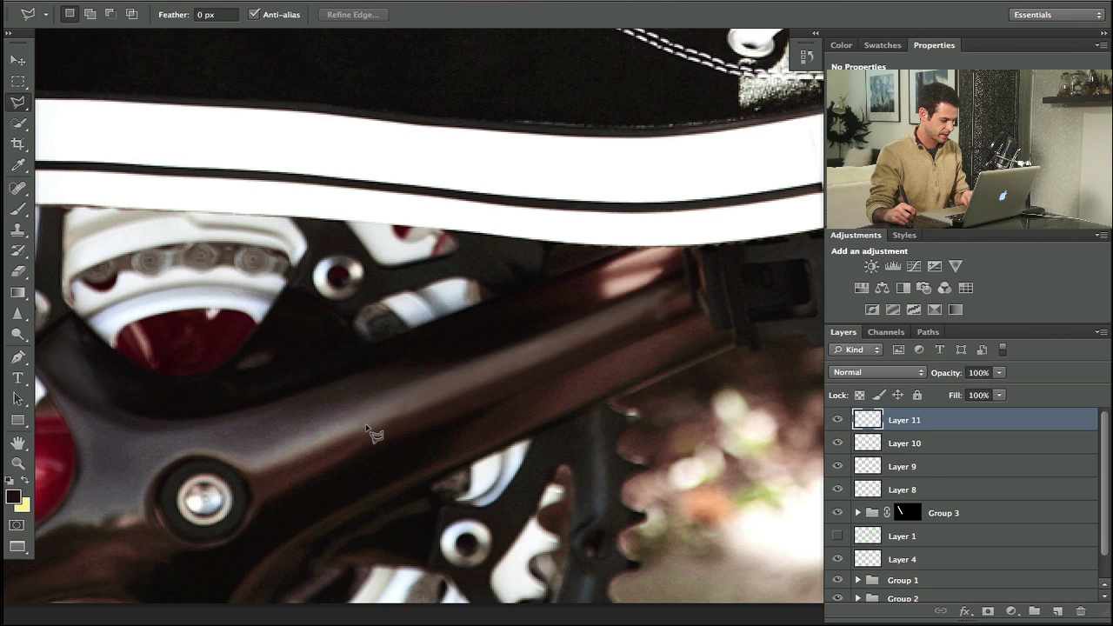
pyautogui.click(316, 447)
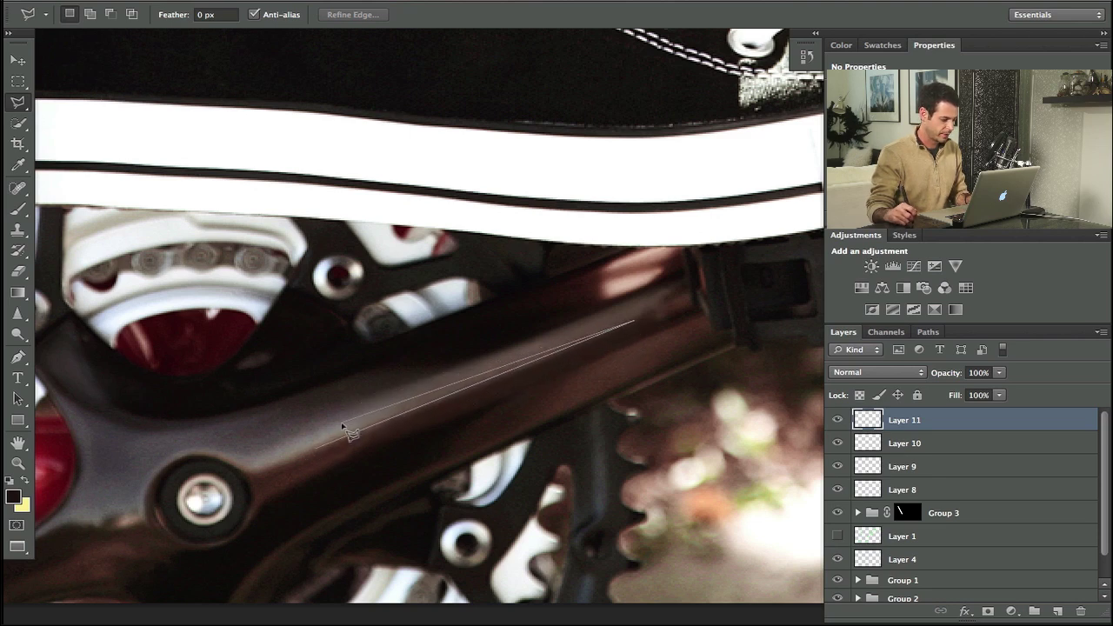
pyautogui.click(317, 439)
# Step: Paint the selected sliver with a light tone sampled from the crank arm's highlight, and clear the selection
pyautogui.press('b')
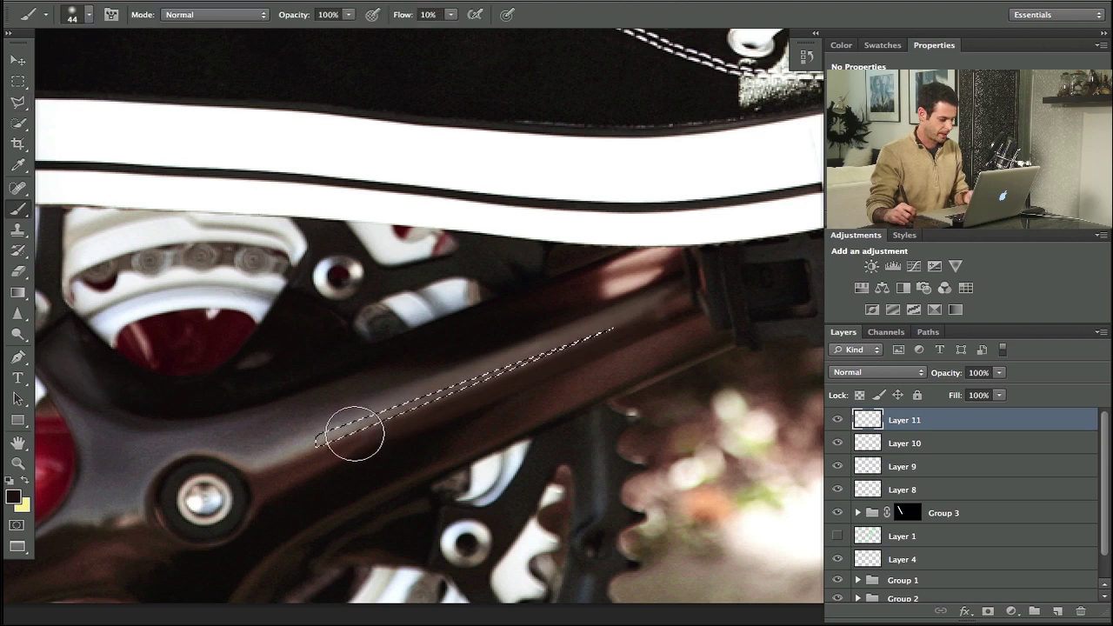
pyautogui.keyDown('alt'); pyautogui.click(340, 433); pyautogui.keyUp('alt')
pyautogui.moveTo(496, 374); pyautogui.dragTo(579, 342)
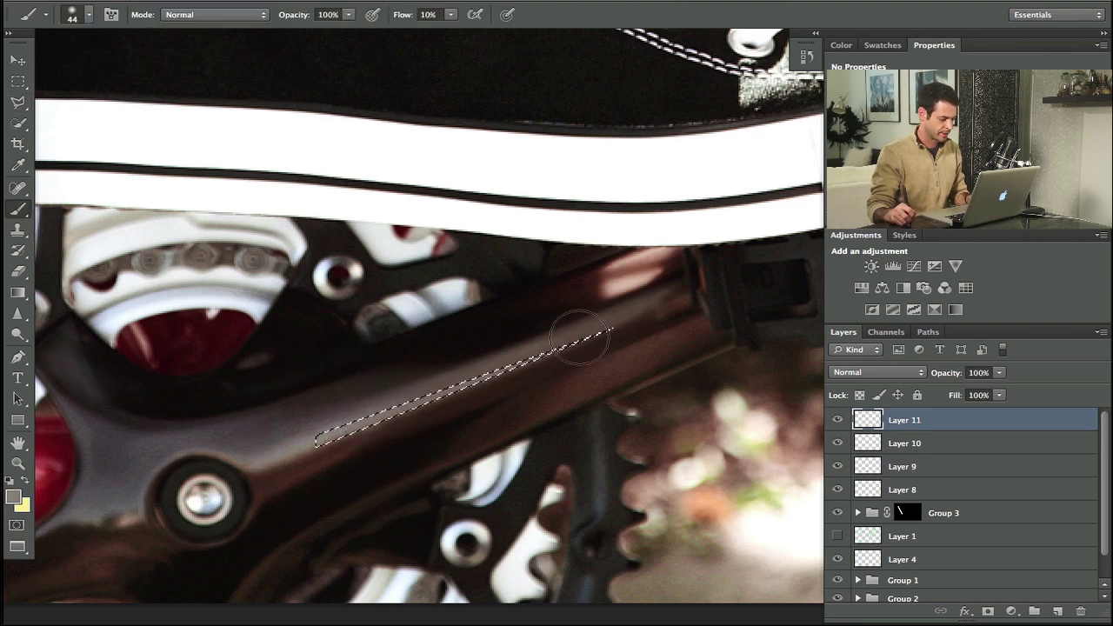
pyautogui.press('super+d')
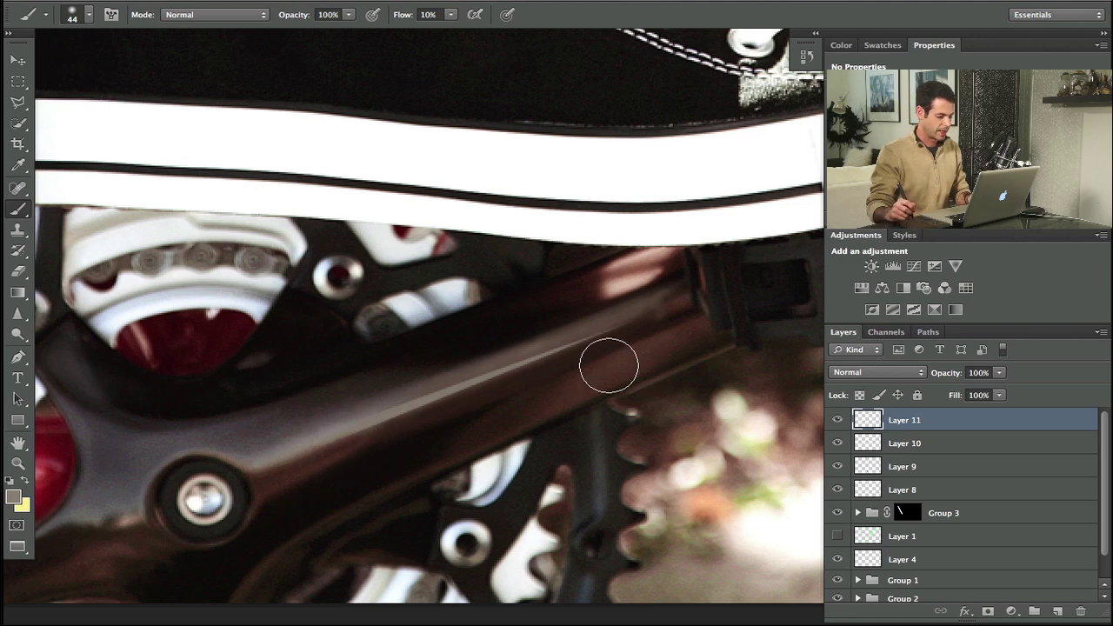
# Step: Apply a Gaussian Blur with a radius of 1.1 pixels to the highlight line on Layer 11
pyautogui.click(415, 2)
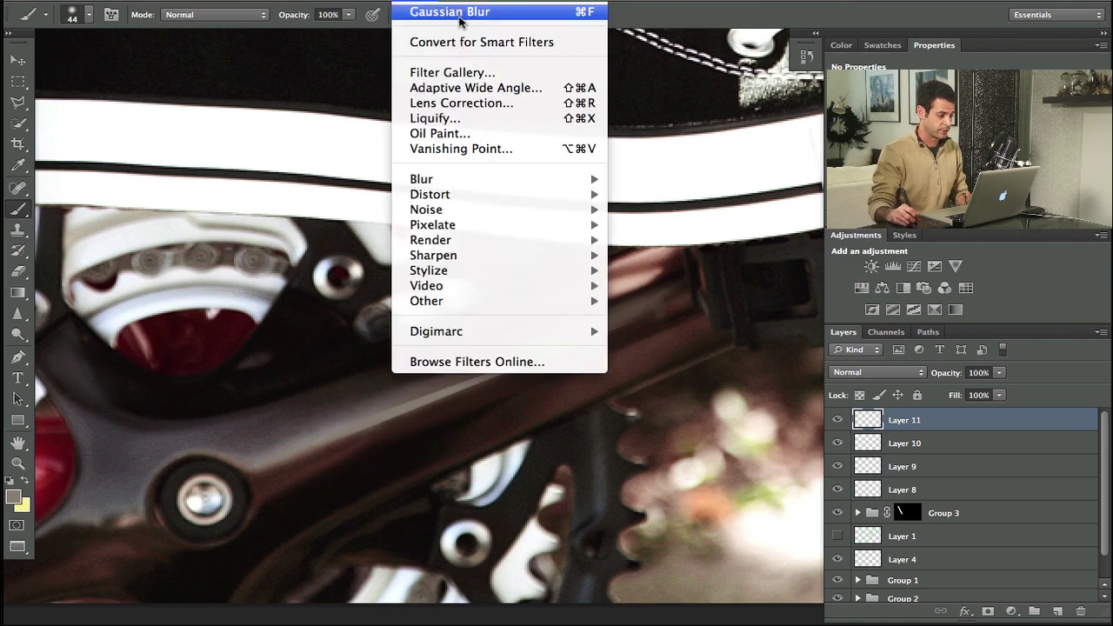
pyautogui.moveTo(522, 179)
pyautogui.click(670, 301)
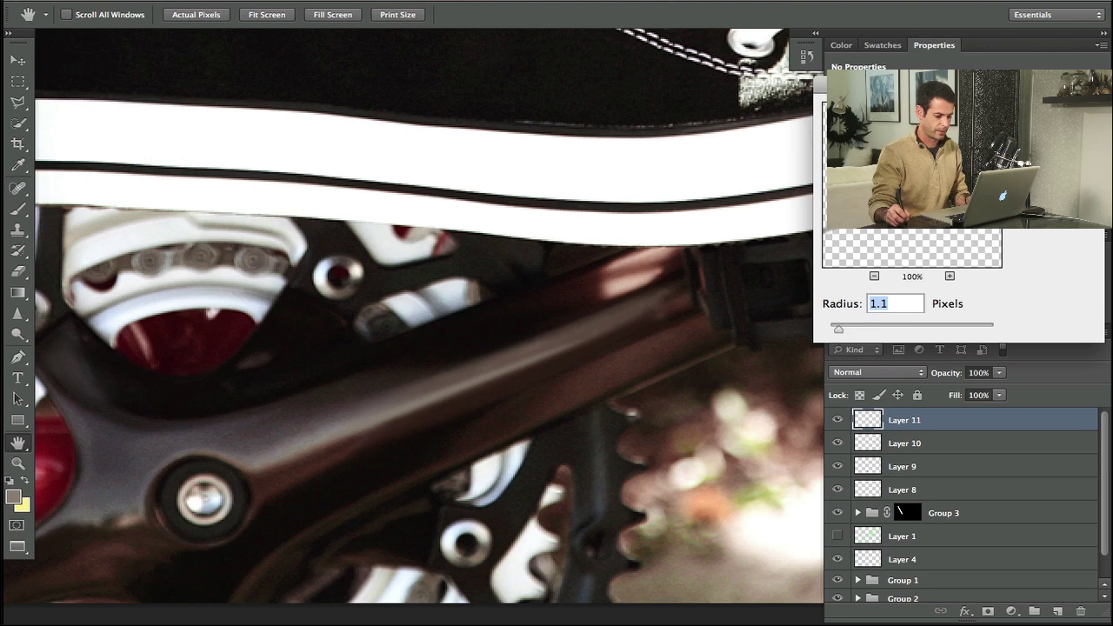
pyautogui.click(1053, 113)
# Step: Compare the crank arm with the blurred highlight on Layer 11 hidden and shown, leaving the layer visible
pyautogui.click(838, 420)
pyautogui.click(838, 419)
pyautogui.click(838, 420)
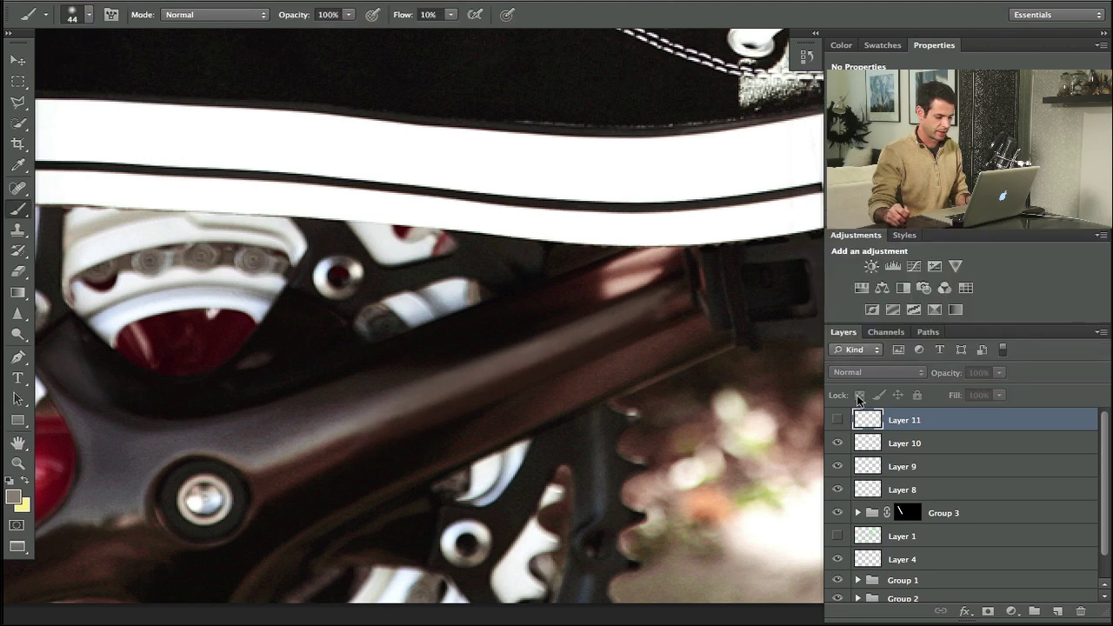
pyautogui.click(837, 420)
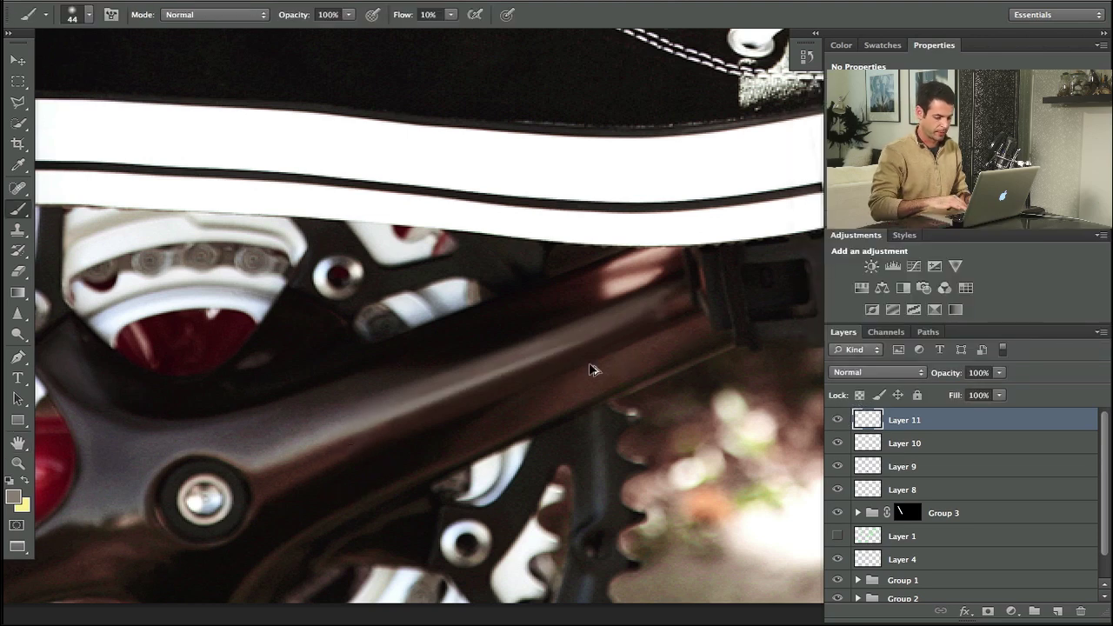
pyautogui.press('super+alt+shift+k')
pyautogui.press('Escape')
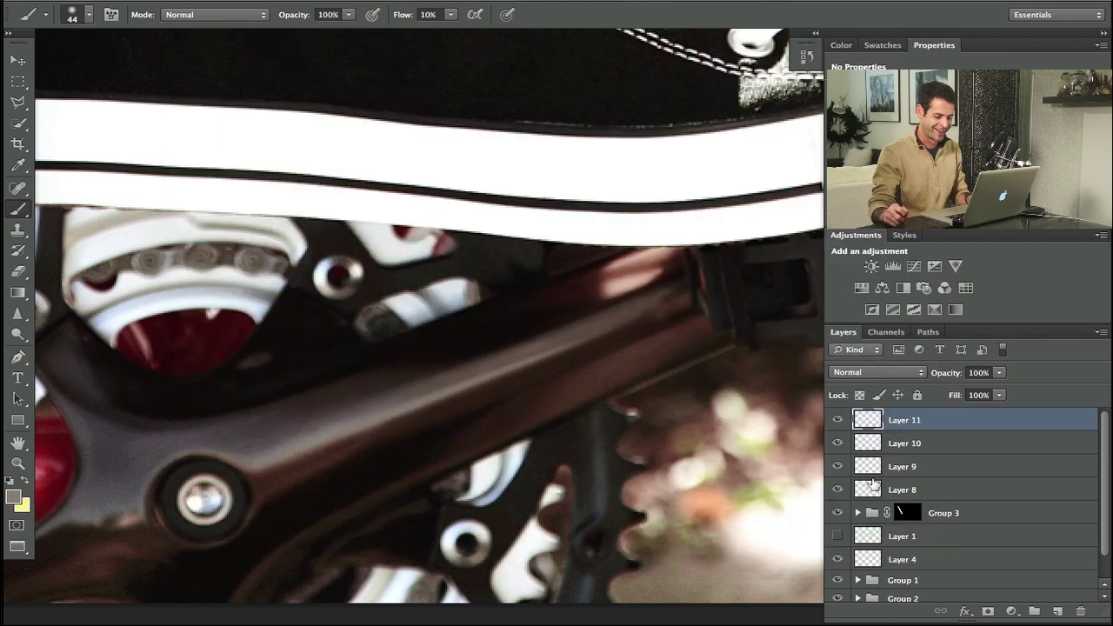
# Step: Add a layer mask to Layer 11 and enlarge the brush to 114 pixels
pyautogui.click(989, 612)
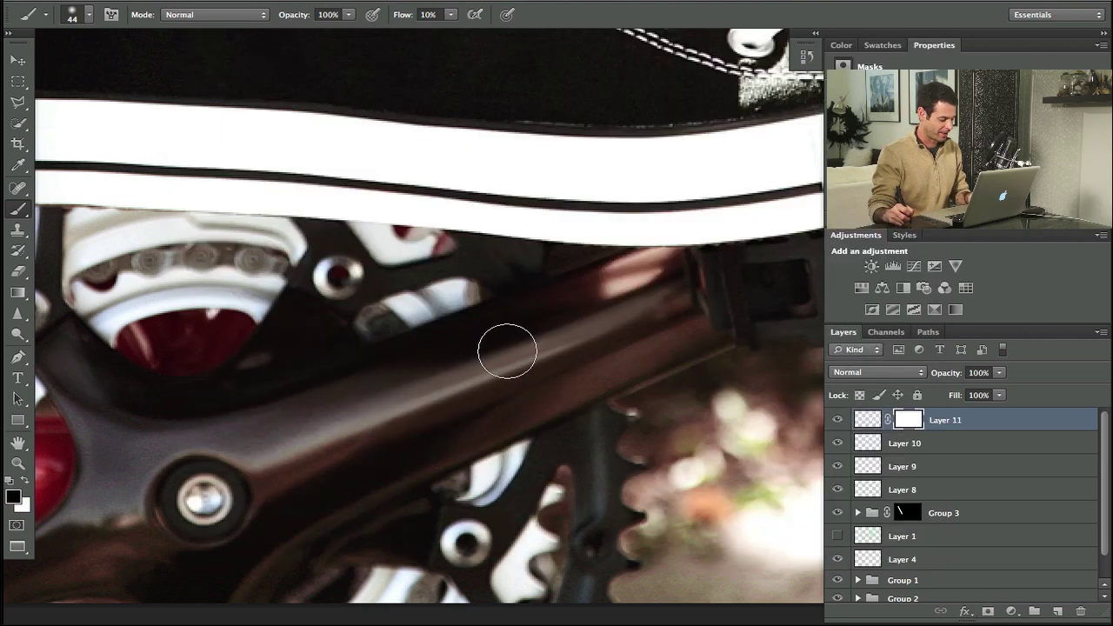
pyautogui.moveTo(554, 363); pyautogui.dragTo(602, 362)
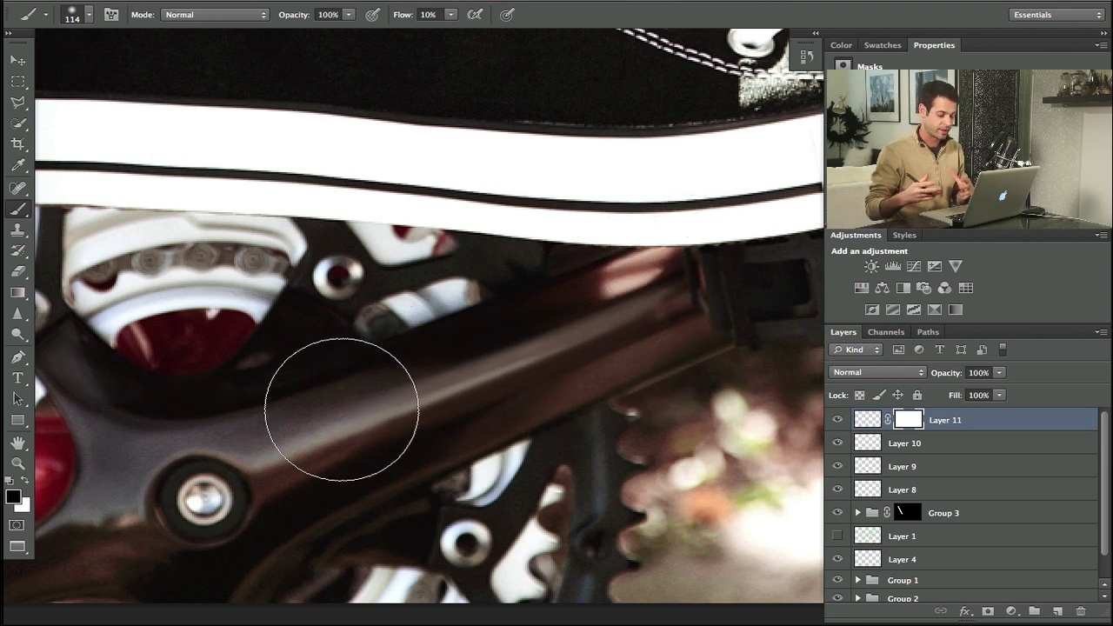
pyautogui.press('m')
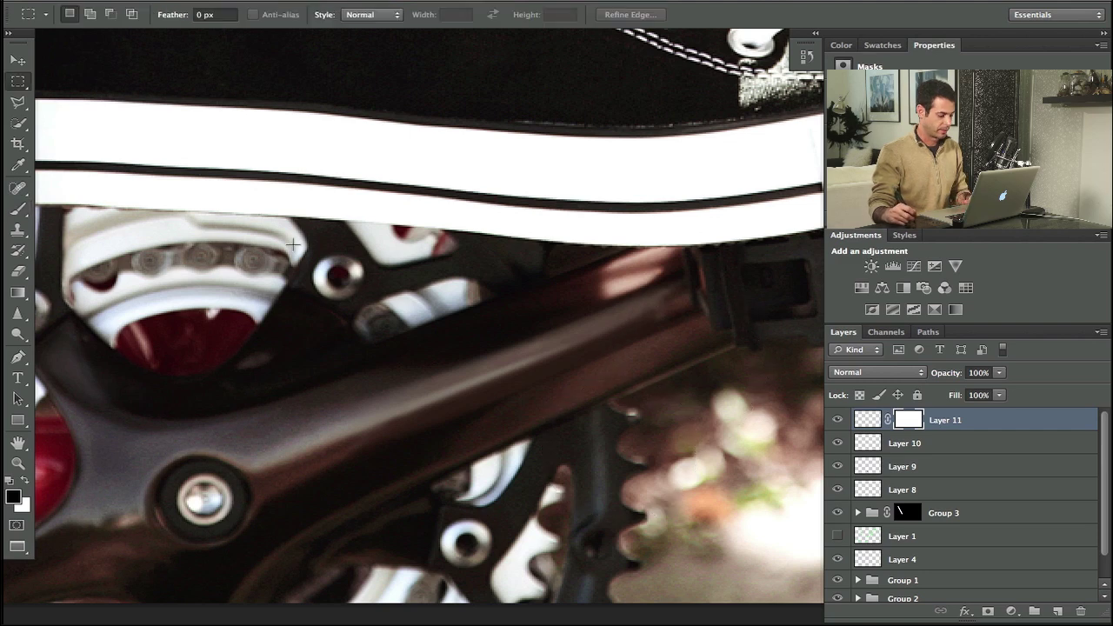
pyautogui.moveTo(274, 241); pyautogui.dragTo(746, 514)
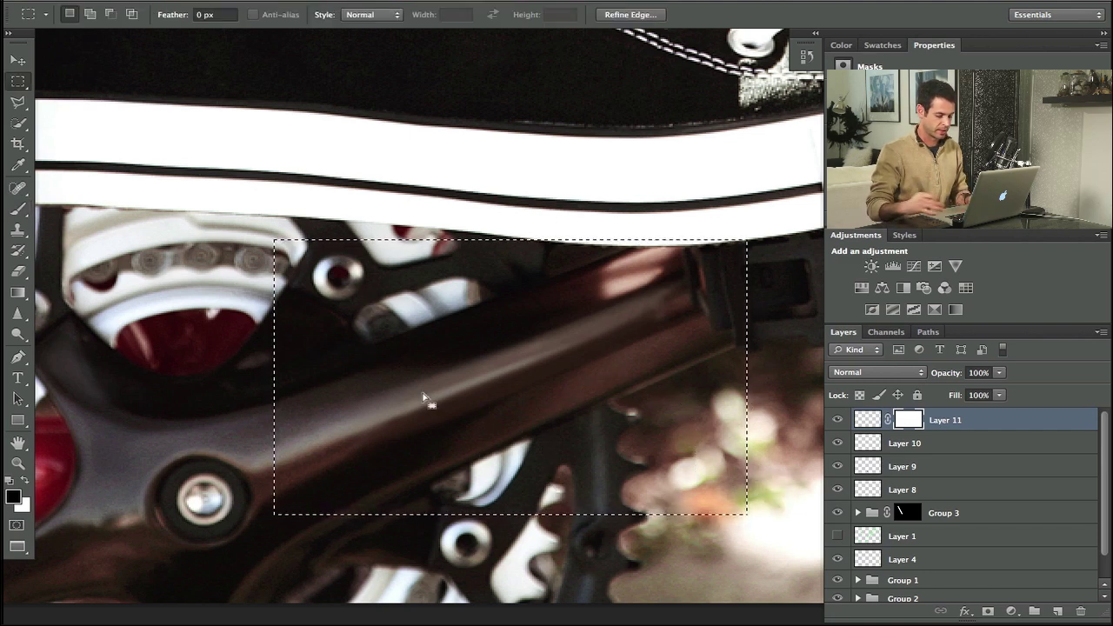
pyautogui.hotkey('shift', 'BackSpace')
pyautogui.click(532, 235)
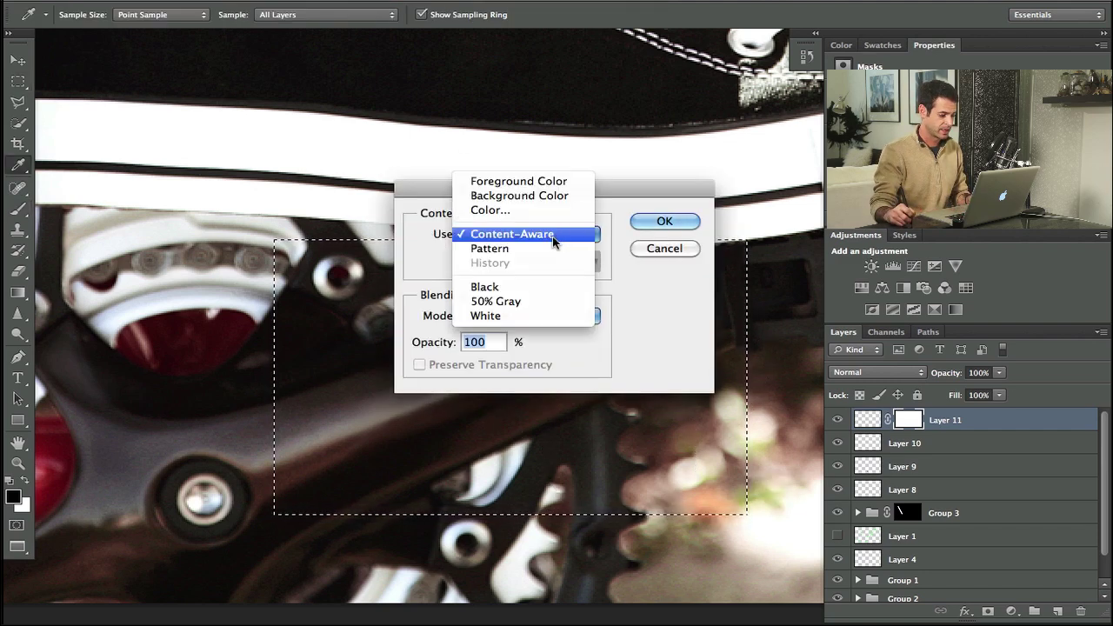
pyautogui.click(551, 300)
pyautogui.click(665, 221)
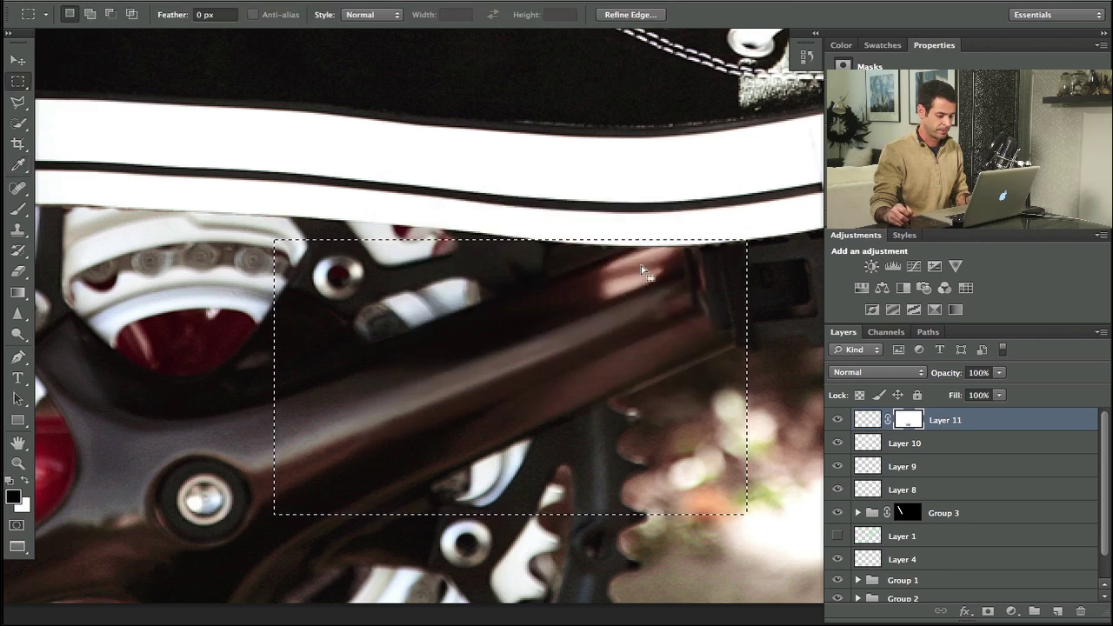
pyautogui.press('super+z')
pyautogui.press('super+d')
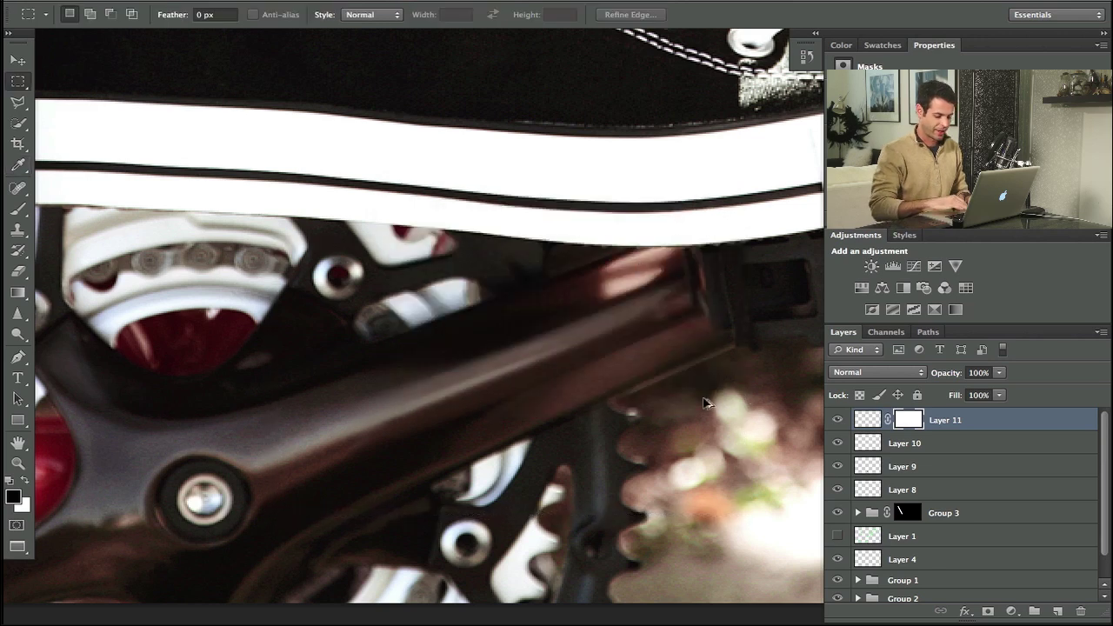
# Step: Add a new layer and fill a rectangular selection covering the crank arm with 50% Gray
pyautogui.hotkey('ctrl', 'shift', 'alt', 'n')
pyautogui.moveTo(229, 207); pyautogui.dragTo(750, 524)
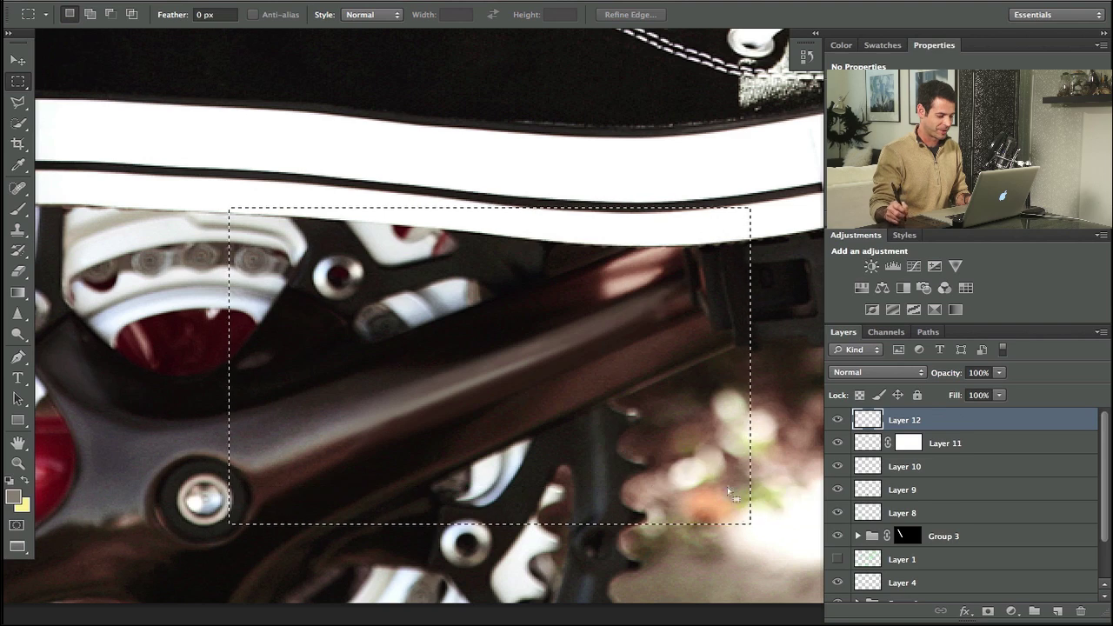
pyautogui.hotkey('shift', 'F5')
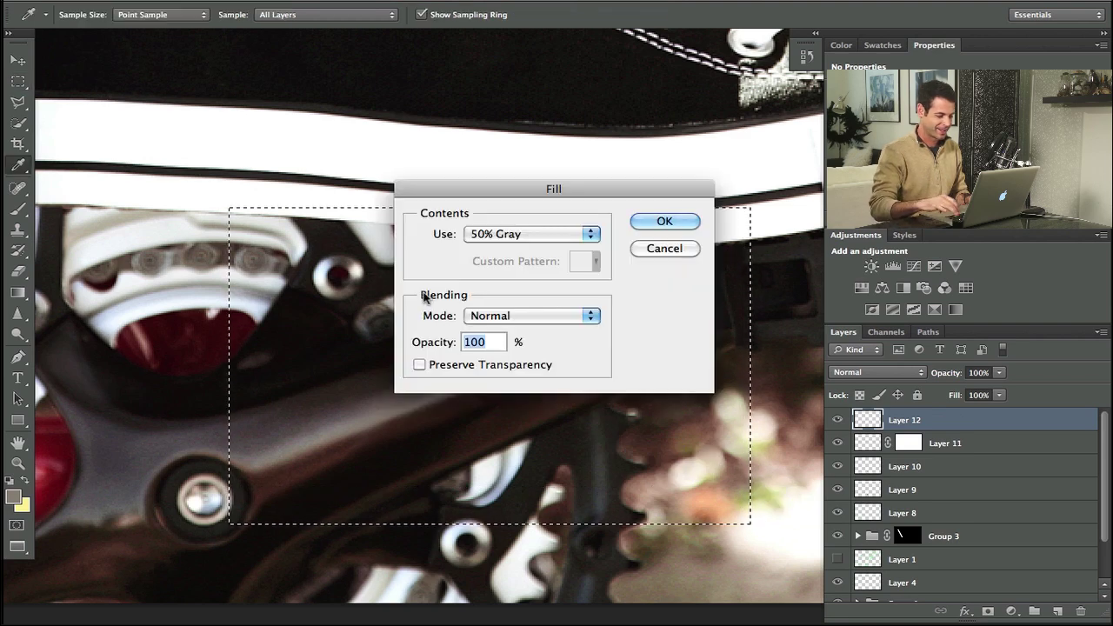
pyautogui.click(688, 223)
# Step: Apply the Add Noise filter to the gray rectangle with an amount of 14.21% and Uniform distribution
pyautogui.click(405, 1)
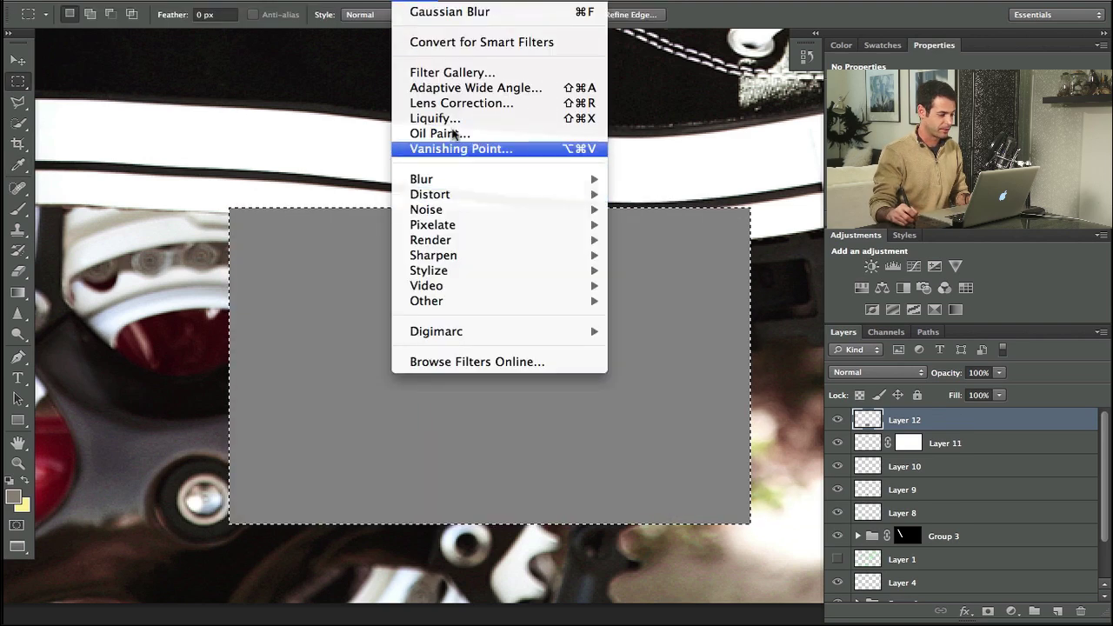
pyautogui.moveTo(465, 213)
pyautogui.click(689, 224)
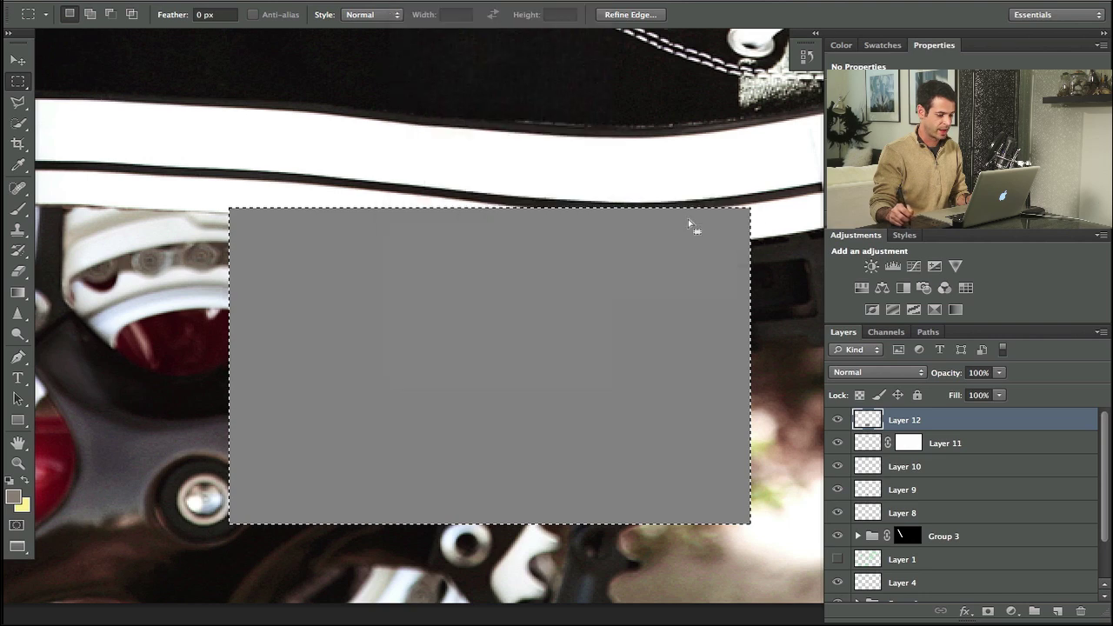
pyautogui.click(418, 3)
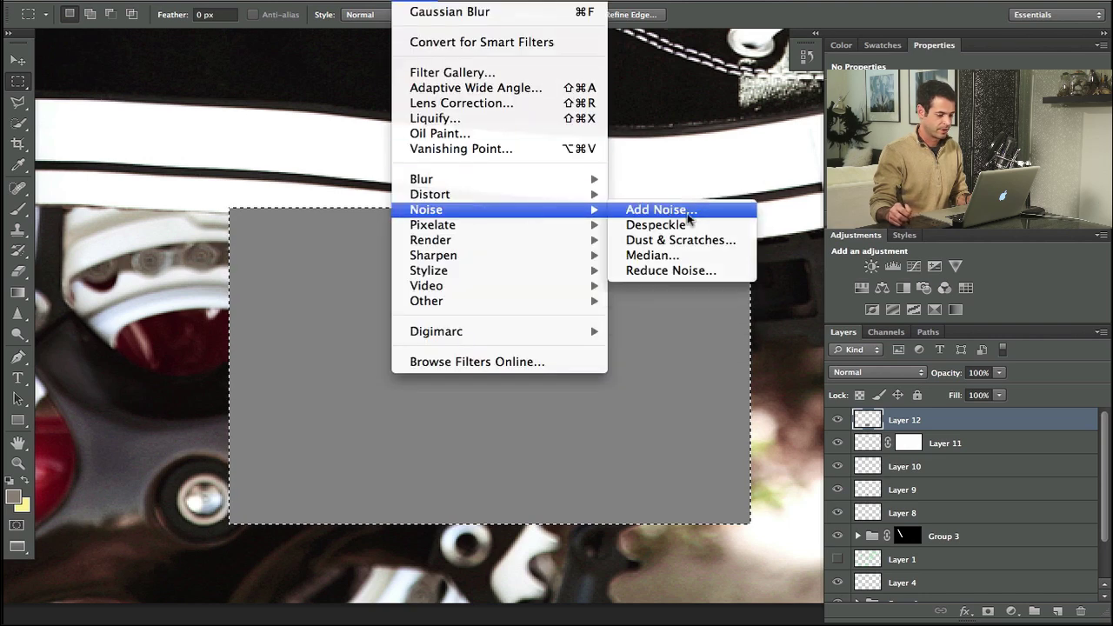
pyautogui.click(658, 208)
pyautogui.moveTo(497, 404)
pyautogui.mouseDown()
pyautogui.moveTo(519, 405)
pyautogui.moveTo(501, 403)
pyautogui.mouseUp()
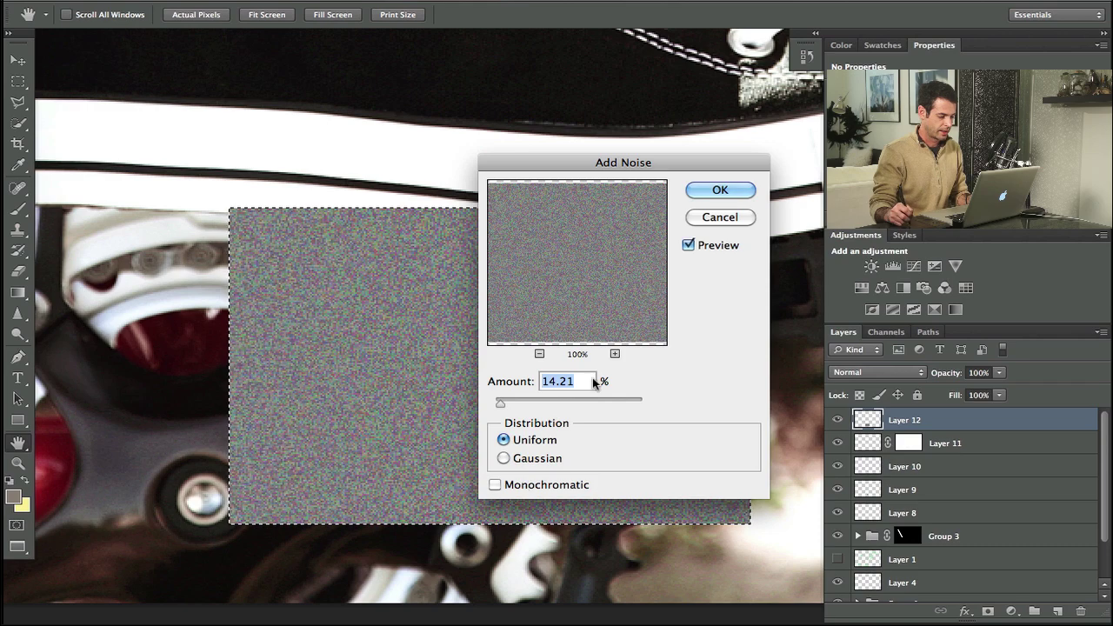
pyautogui.click(721, 191)
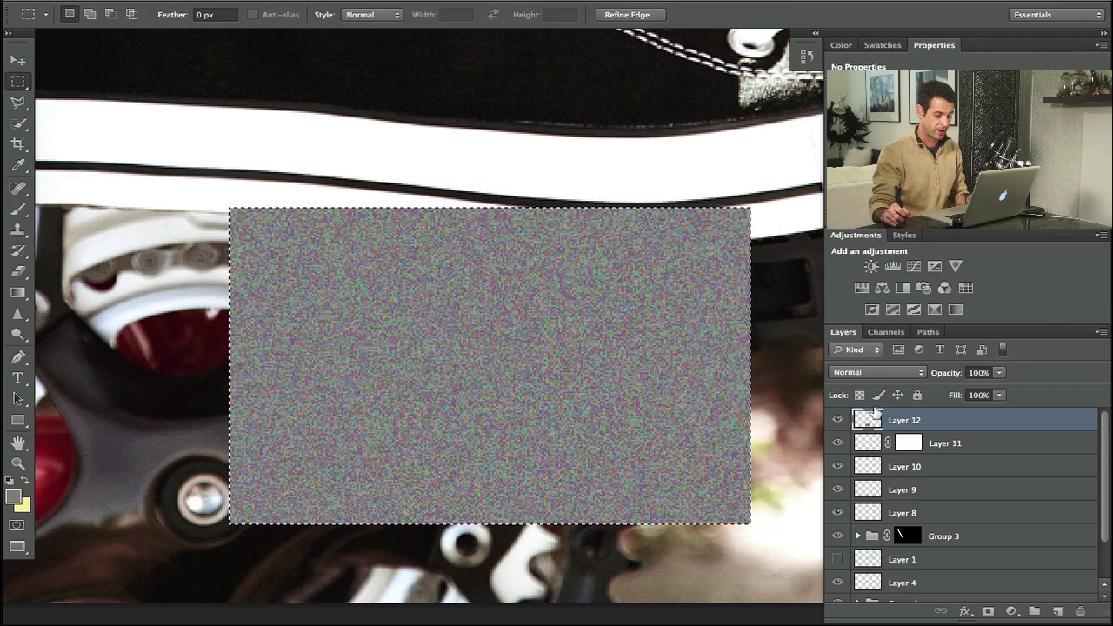
# Step: Set the noise layer's blend mode to Soft Light
pyautogui.click(864, 373)
pyautogui.click(863, 373)
pyautogui.click(878, 373)
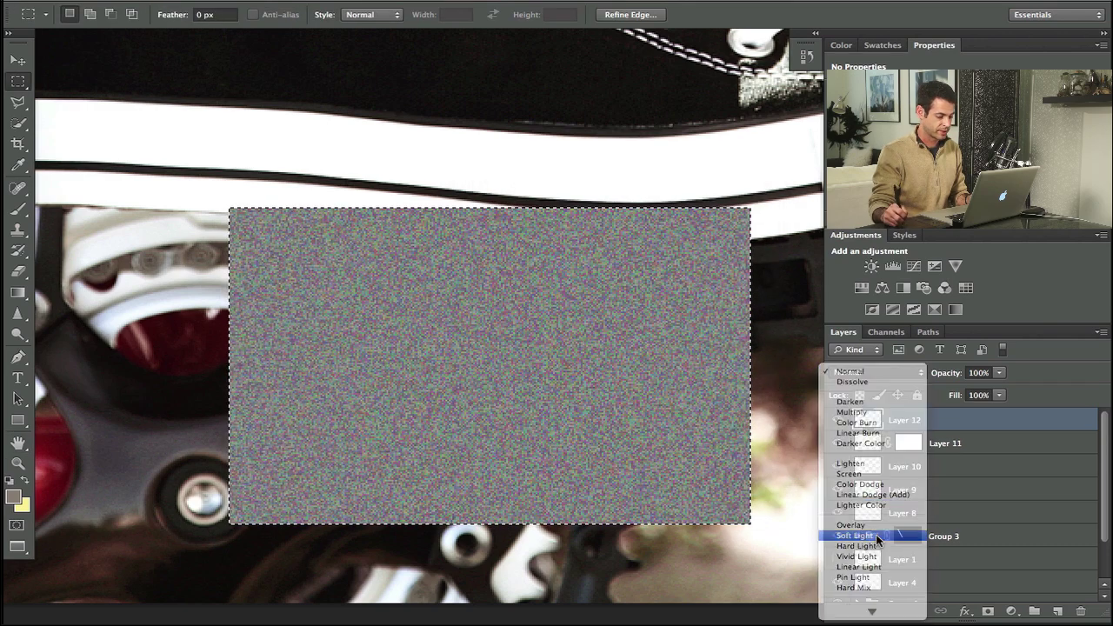
pyautogui.click(871, 535)
# Step: Strongly reduce the noise layer's saturation with Hue/Saturation, and clear the selection
pyautogui.hotkey('ctrl', 'u')
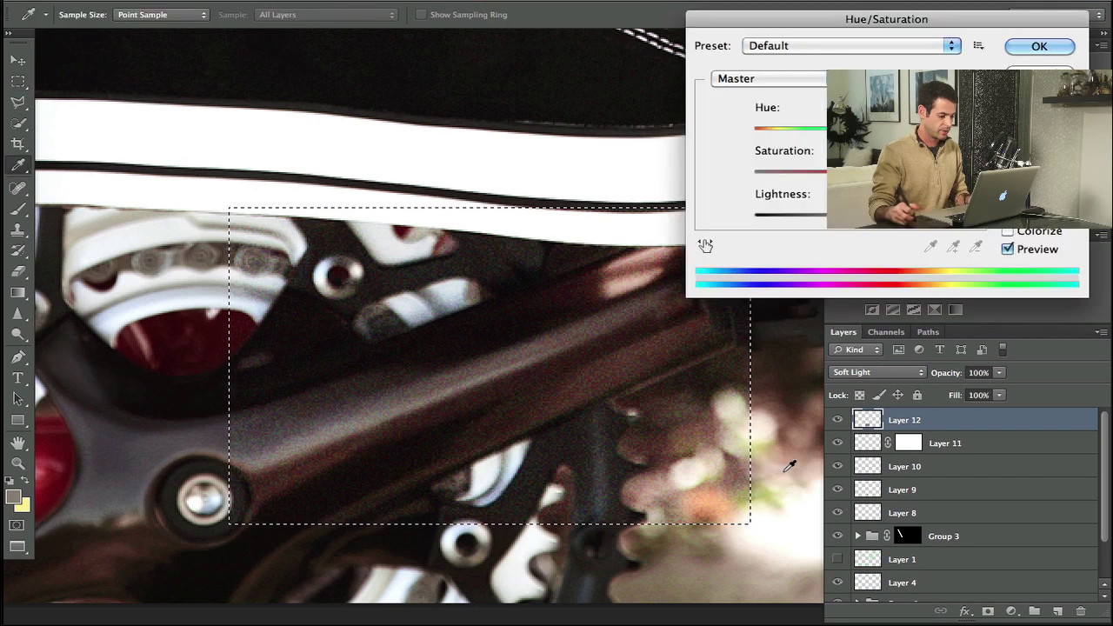
pyautogui.moveTo(799, 177); pyautogui.dragTo(775, 176)
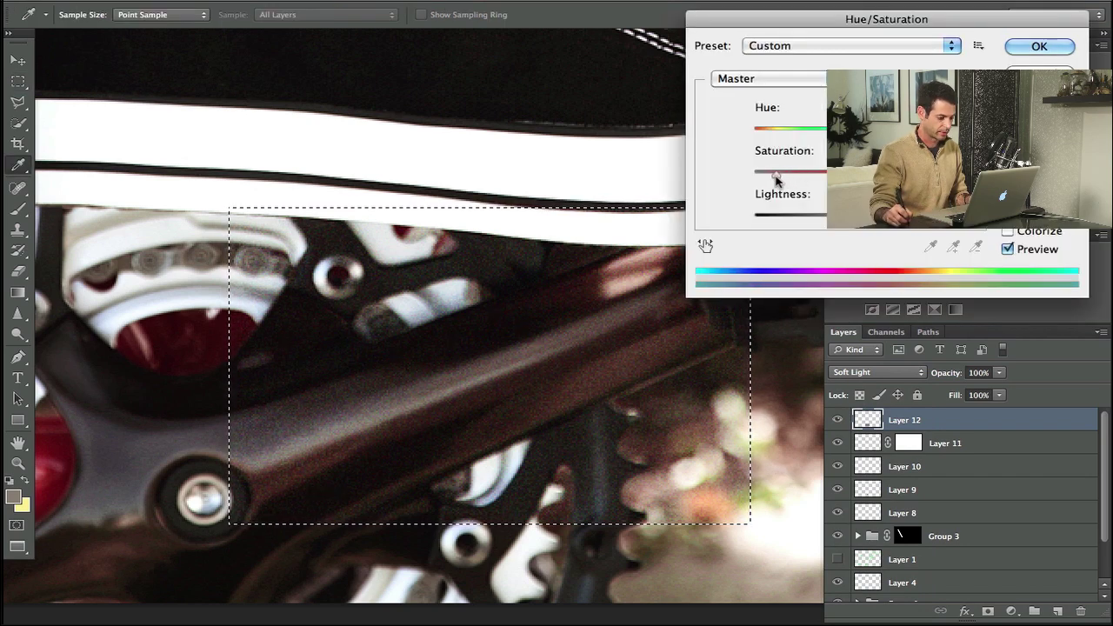
pyautogui.click(1037, 44)
pyautogui.hotkey('ctrl', 'd')
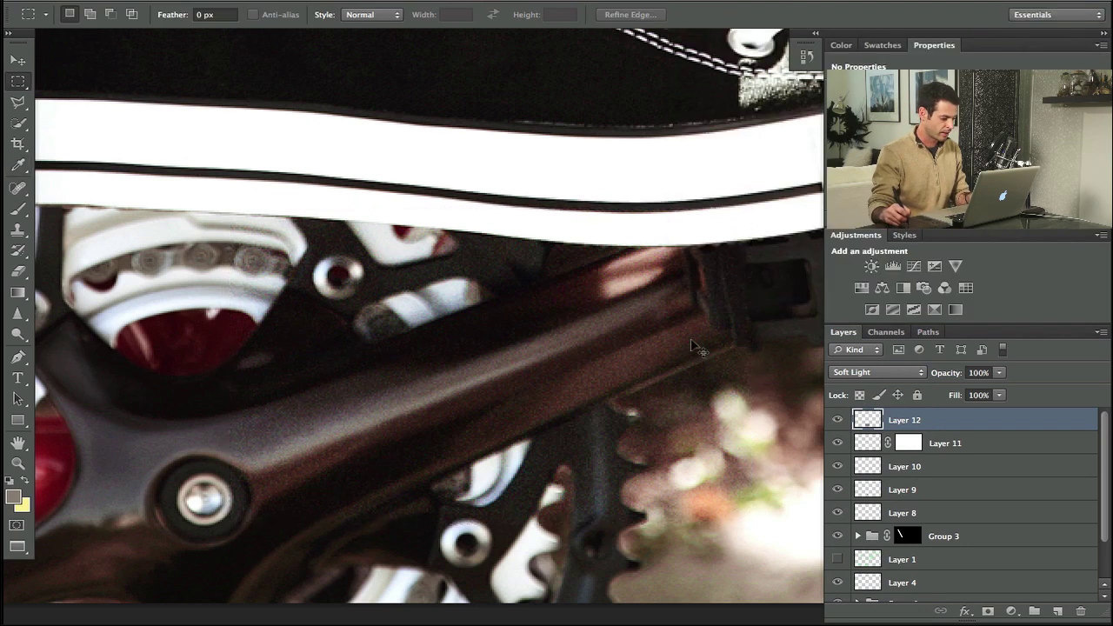
# Step: Hide Layer 12 and apply Layer 11's layer mask, keeping Layers 10 and 11 visible
pyautogui.click(838, 421)
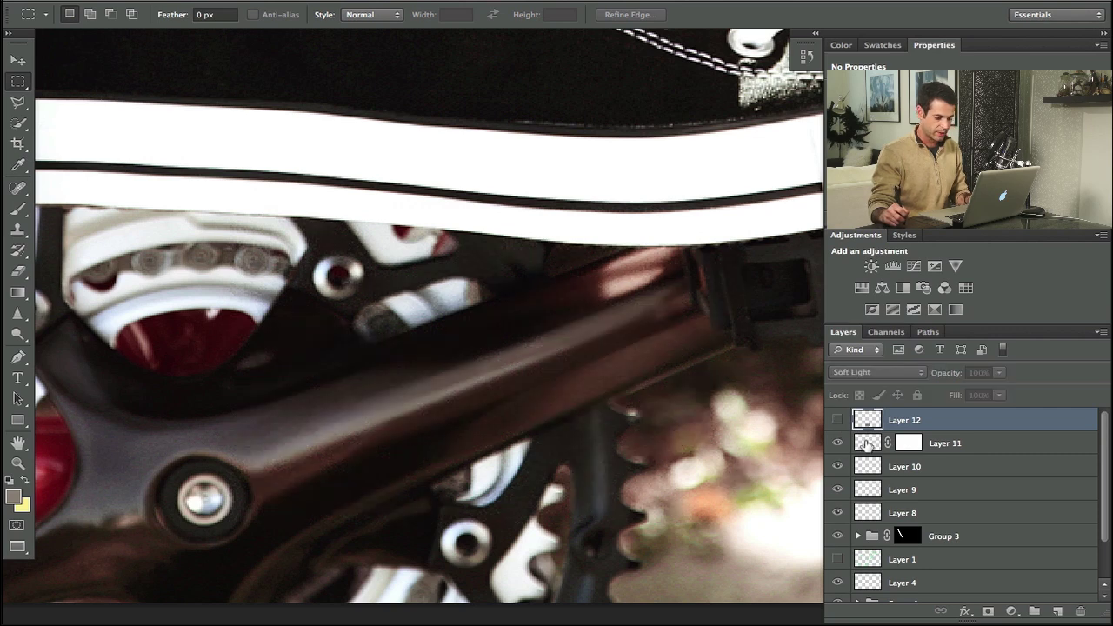
pyautogui.click(906, 443)
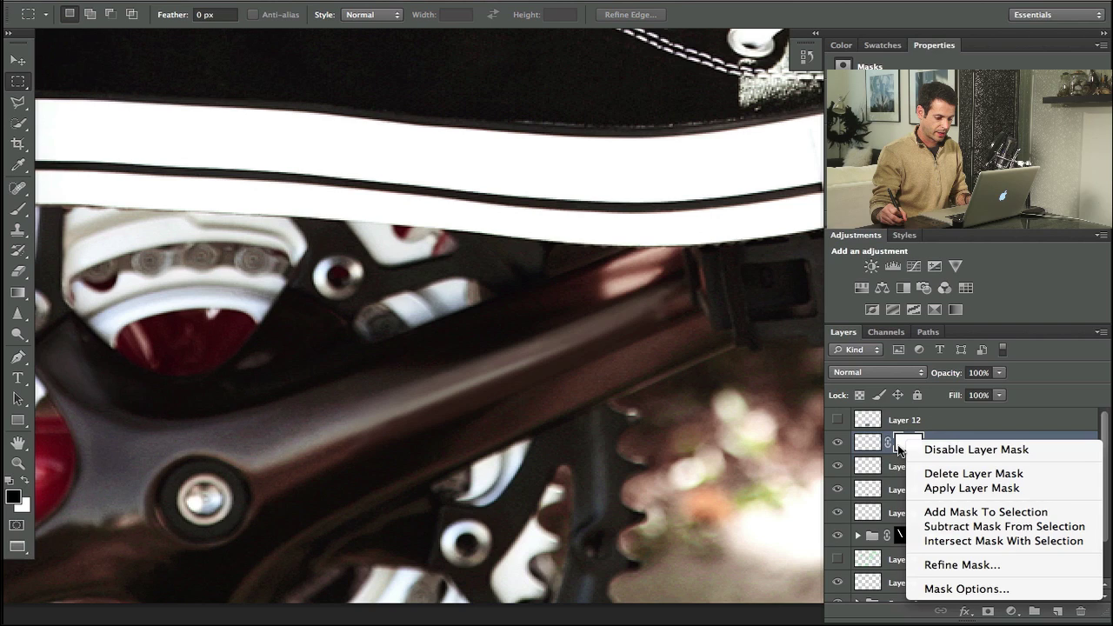
pyautogui.click(956, 488)
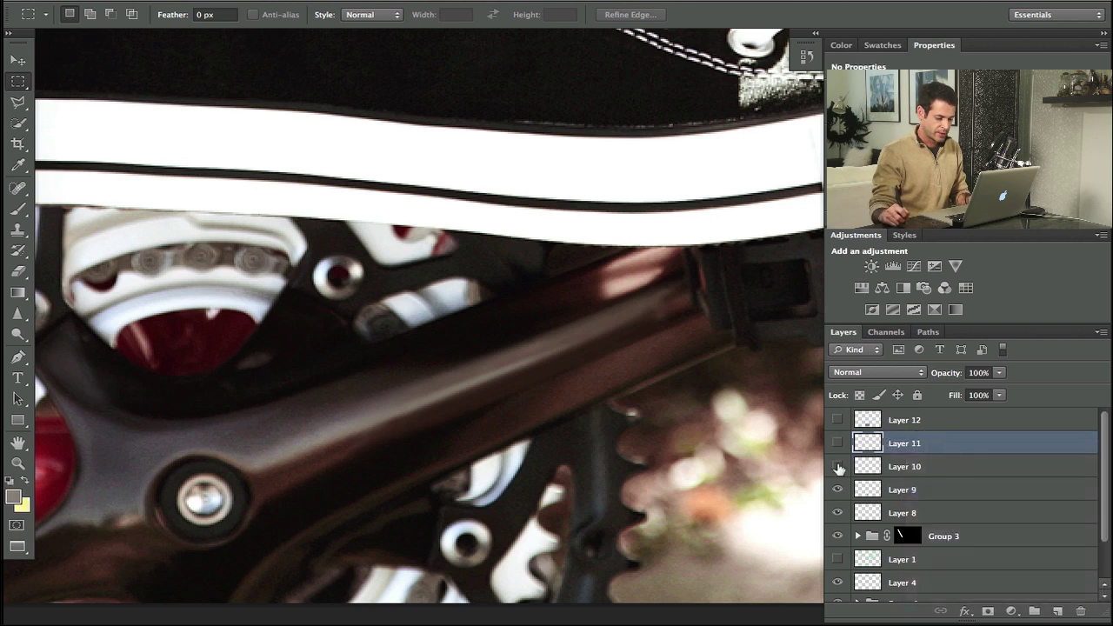
pyautogui.moveTo(838, 469); pyautogui.dragTo(836, 445)
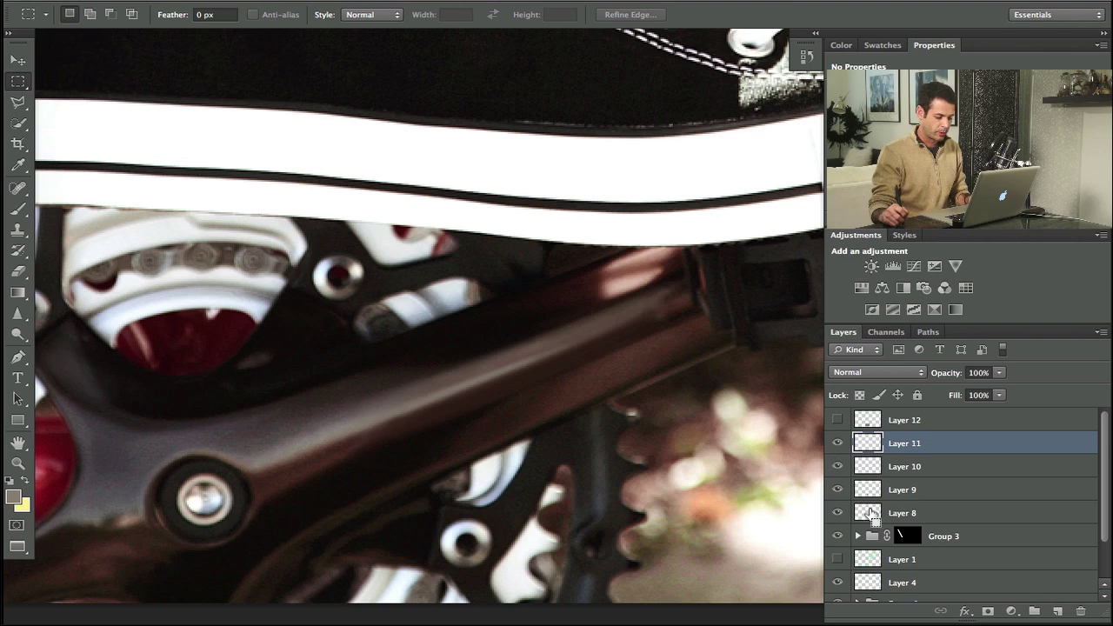
# Step: Show Layer 12 and mask its noise to the painted area loaded as a selection from Layer 8
pyautogui.keyDown('super'); pyautogui.click(872, 513); pyautogui.keyUp('super')
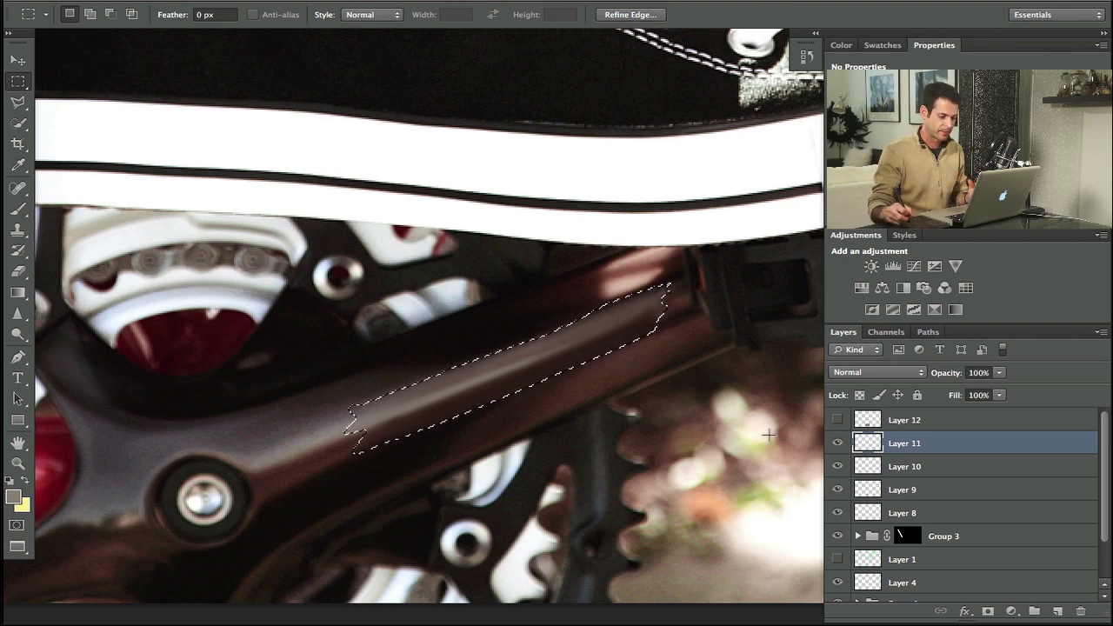
pyautogui.click(837, 419)
pyautogui.click(924, 422)
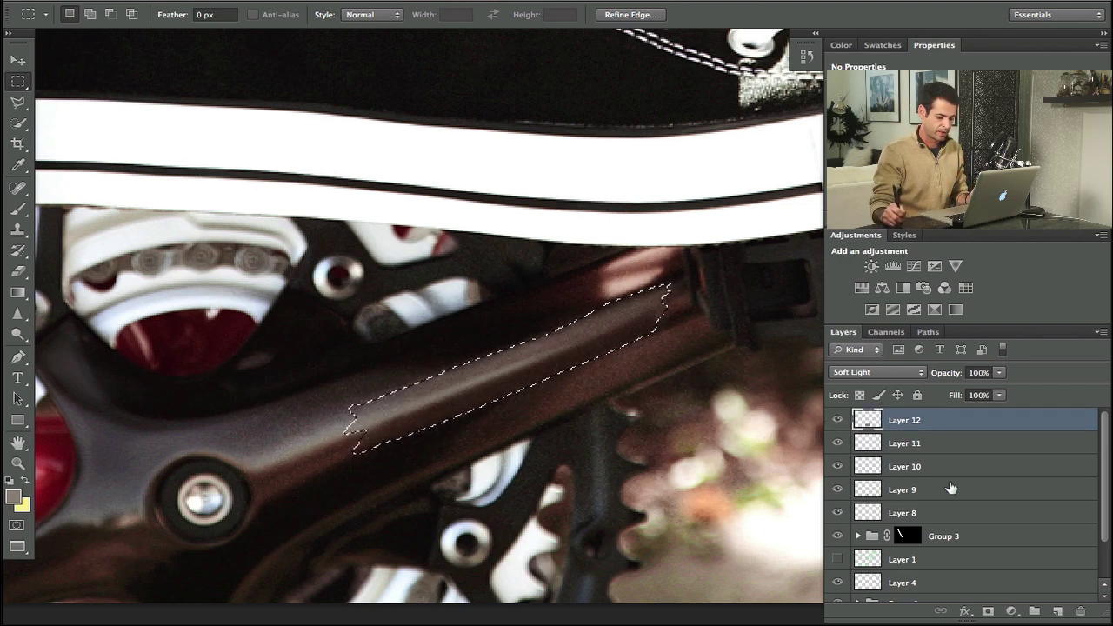
pyautogui.click(987, 611)
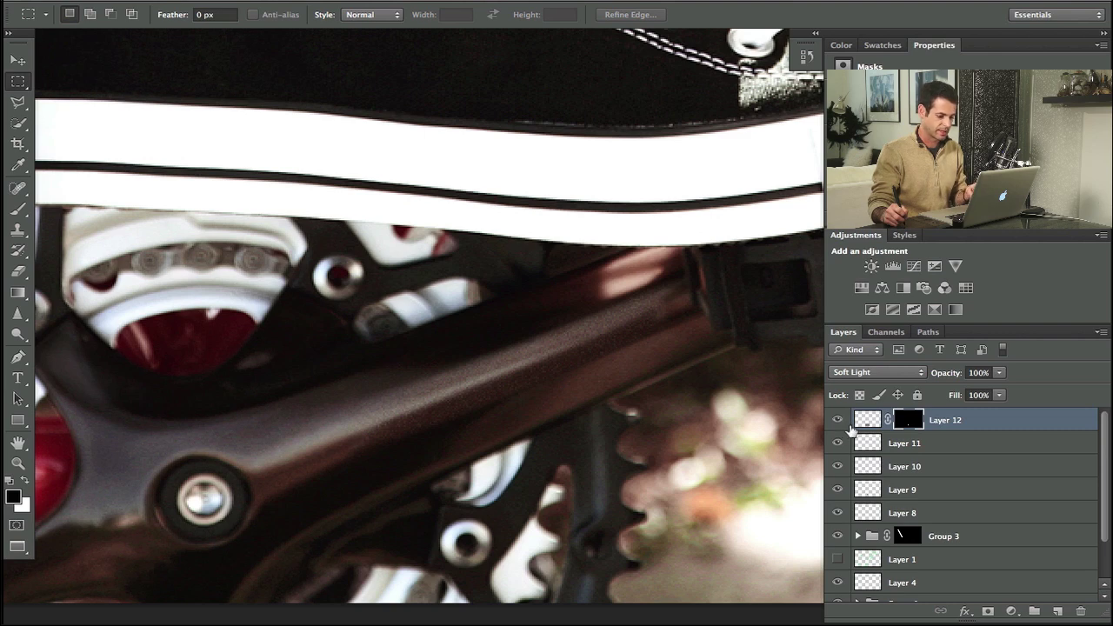
# Step: Lower Layer 12's opacity to 71% and compare the crank arm with the noise hidden and shown
pyautogui.moveTo(956, 375); pyautogui.dragTo(927, 386)
pyautogui.click(838, 423)
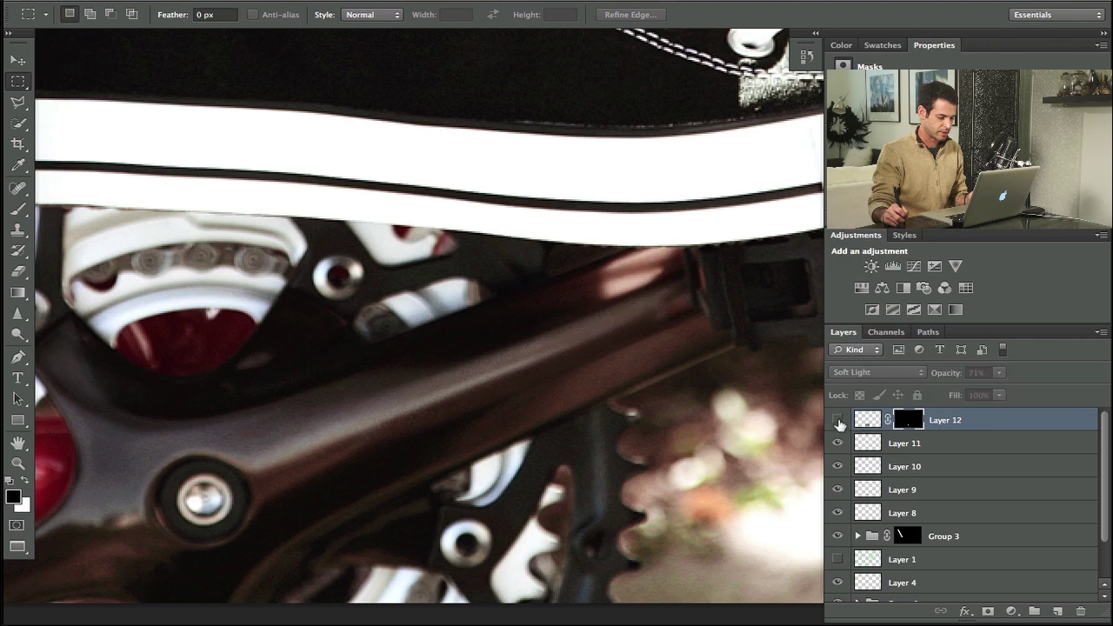
pyautogui.click(838, 424)
pyautogui.click(838, 423)
pyautogui.click(837, 423)
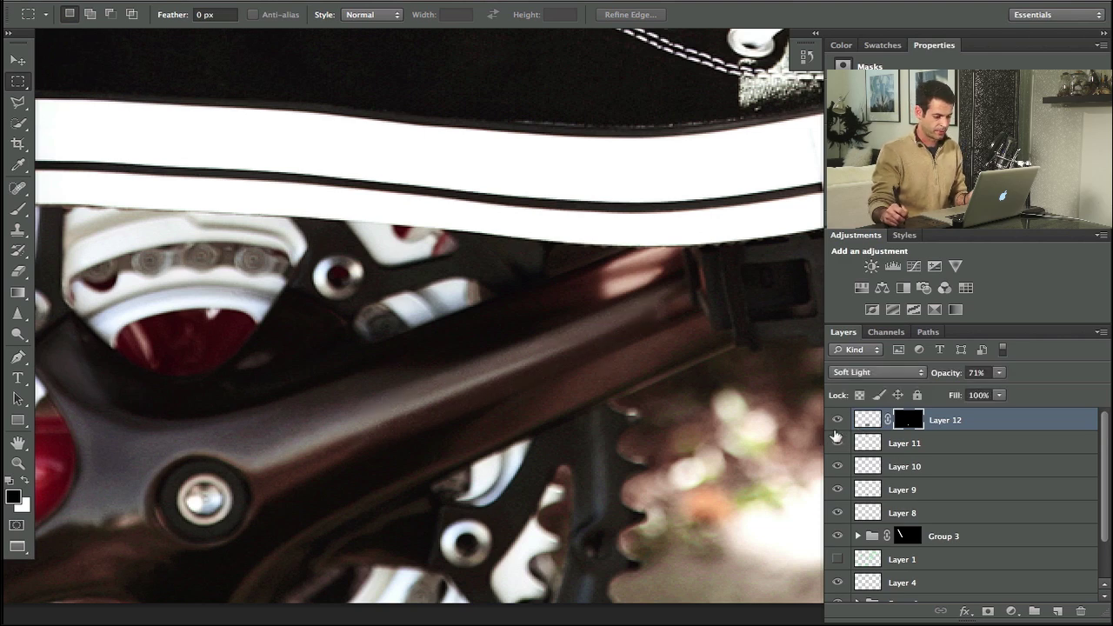
# Step: Group Layers 8 through 12 and compare the crank arm with the group hidden and shown, leaving it visible
pyautogui.keyDown('shift'); pyautogui.click(941, 514); pyautogui.keyUp('shift')
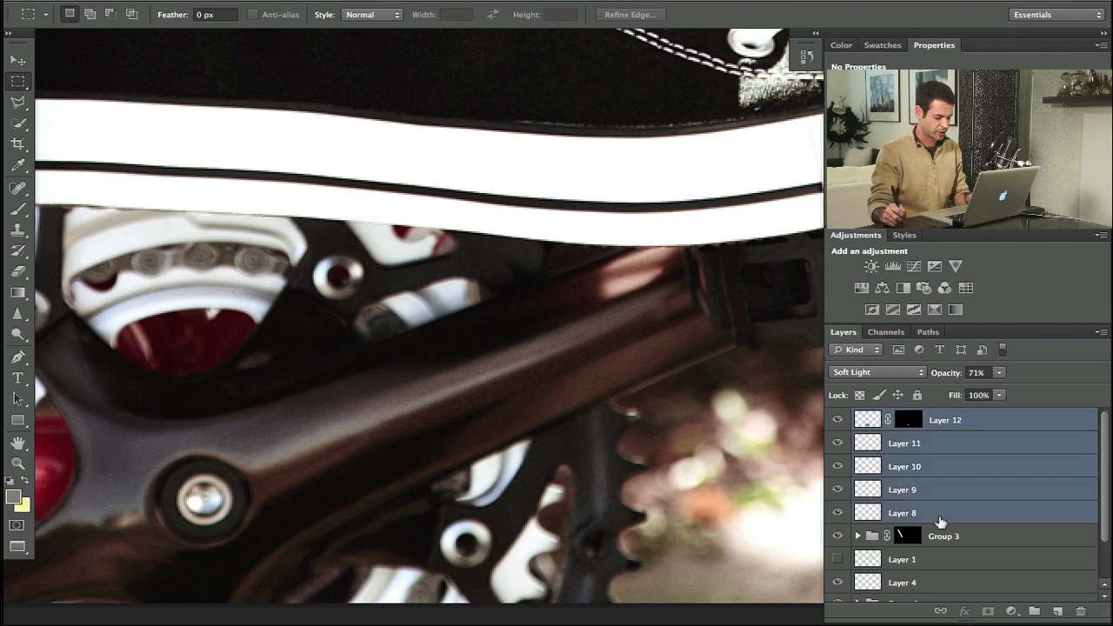
pyautogui.hotkey('ctrl', 'g')
pyautogui.click(837, 418)
pyautogui.click(837, 418)
pyautogui.click(837, 418)
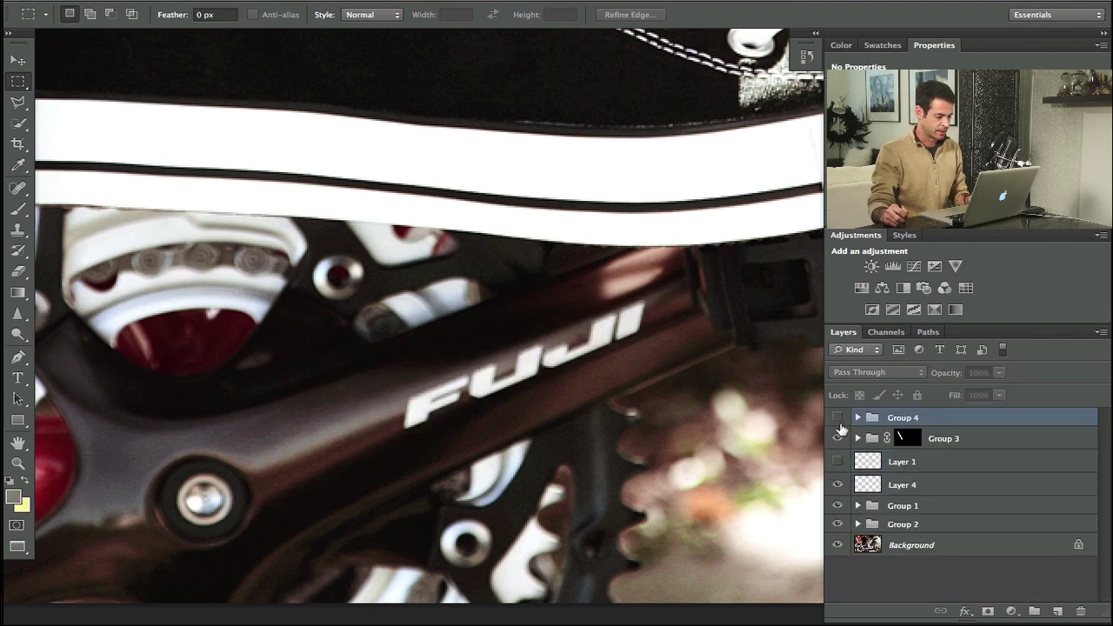
pyautogui.click(837, 418)
pyautogui.click(837, 418)
pyautogui.click(837, 418)
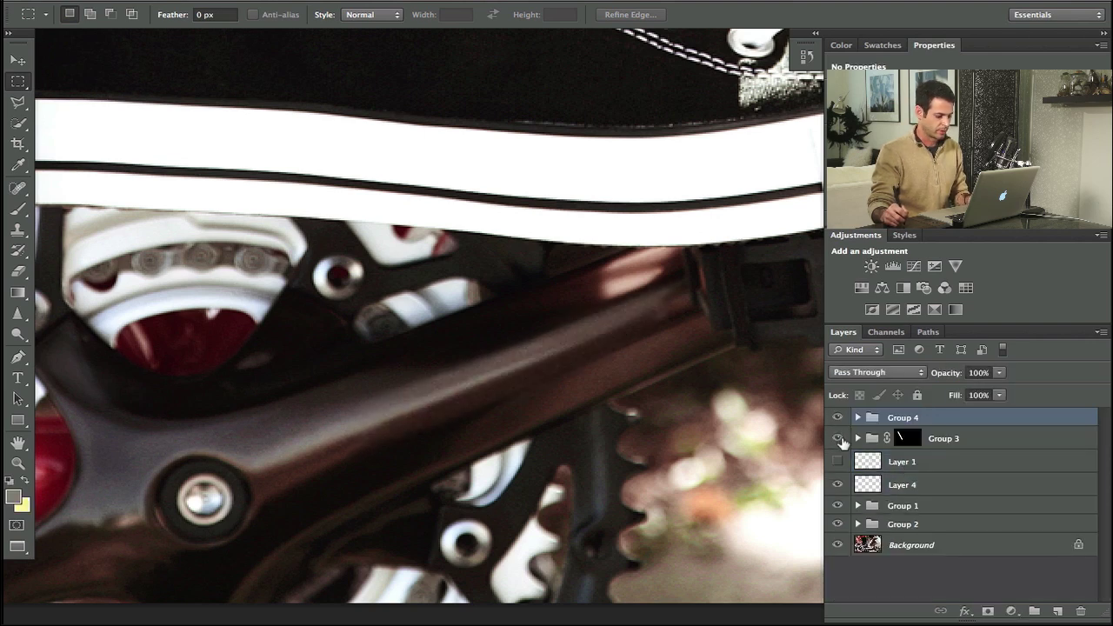
# Step: Add a new empty layer above Group 4 for removing the large lettering on the frame tube
pyautogui.scroll(-6, 790, 417)
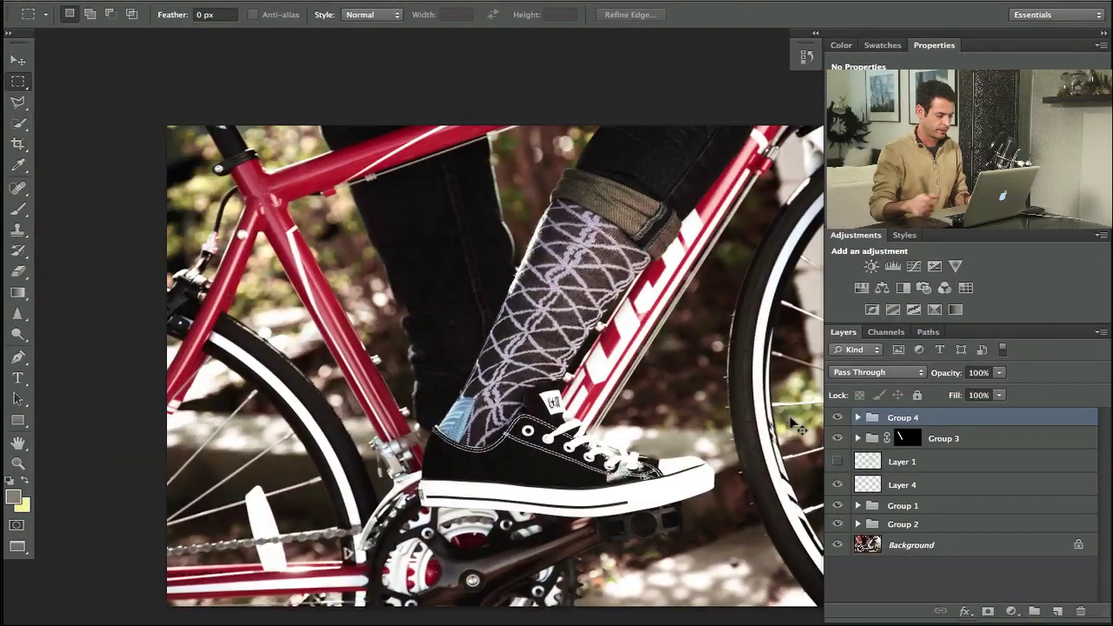
pyautogui.scroll(2, 699, 435)
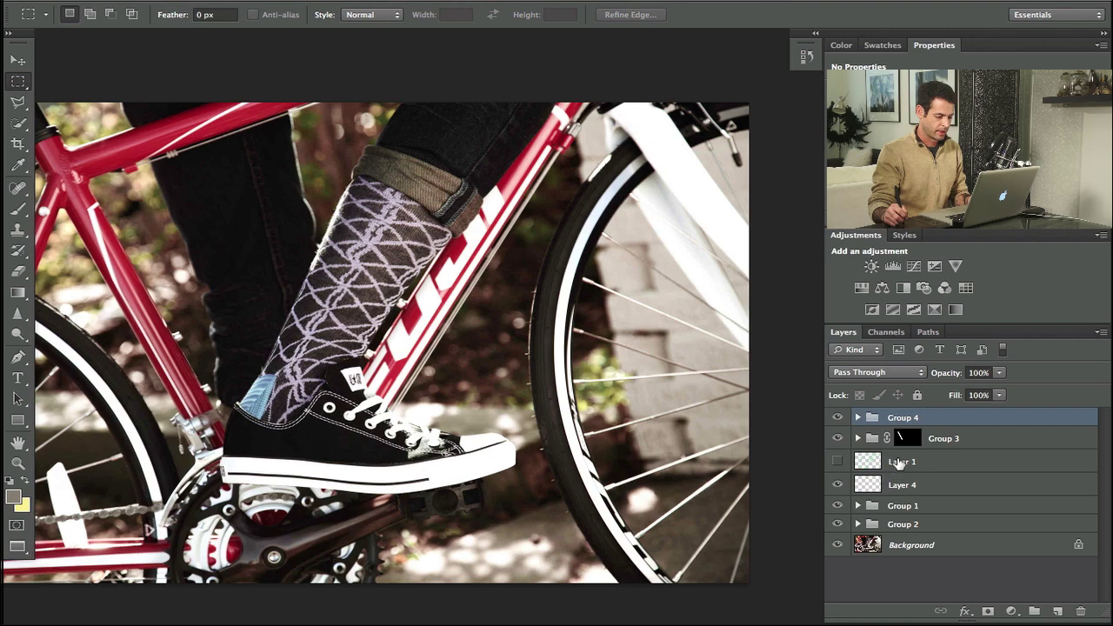
pyautogui.hotkey('ctrl', 'alt', 'shift', 'n')
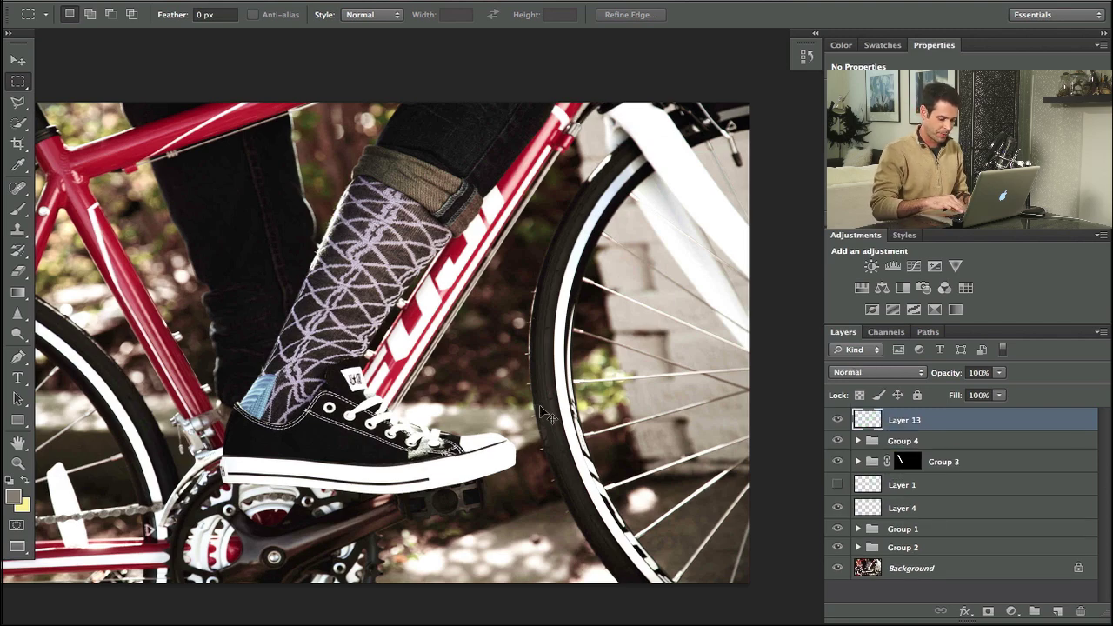
pyautogui.scroll(2, 539, 405)
pyautogui.moveTo(444, 293); pyautogui.dragTo(524, 425)
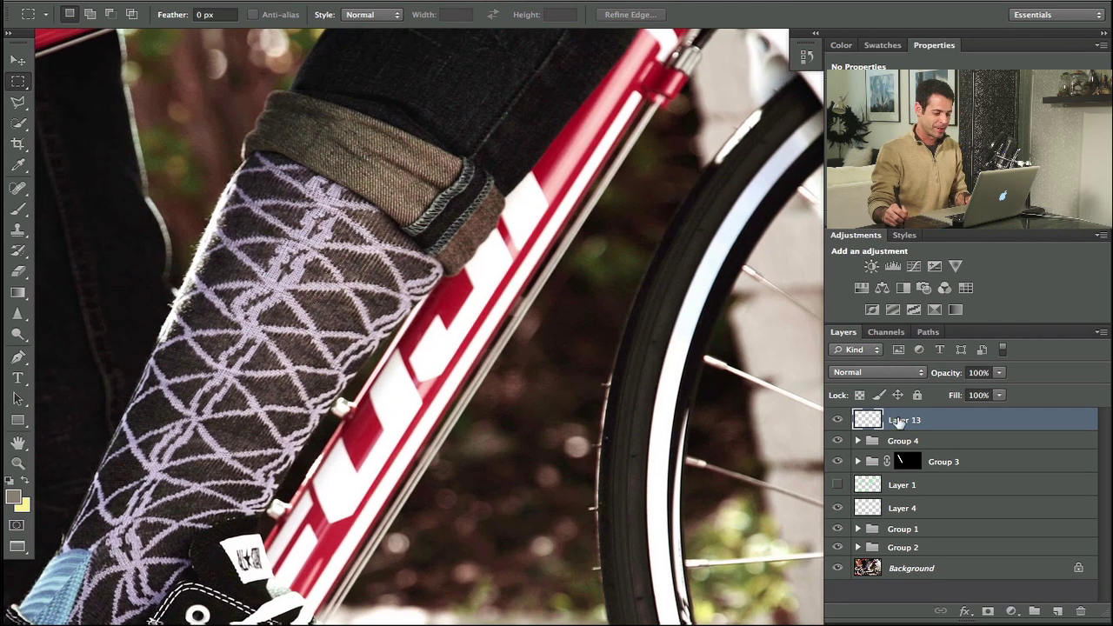
# Step: Copy a rectangular strip of clean tube above the lettering from the Background to a new layer and bring it to the front
pyautogui.click(911, 568)
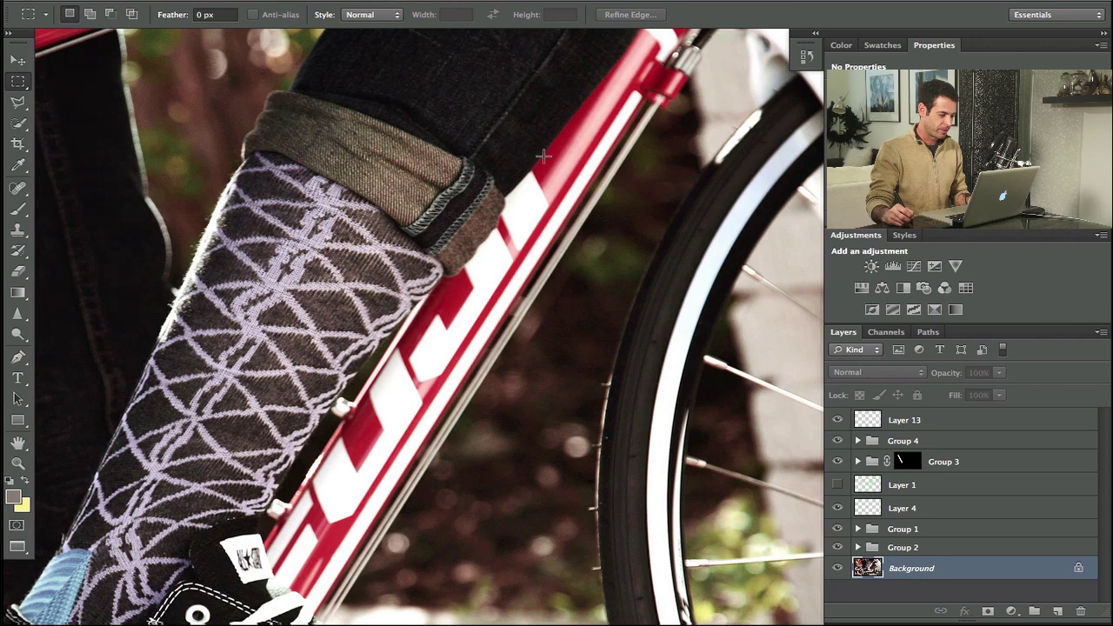
pyautogui.moveTo(538, 144); pyautogui.dragTo(649, 179)
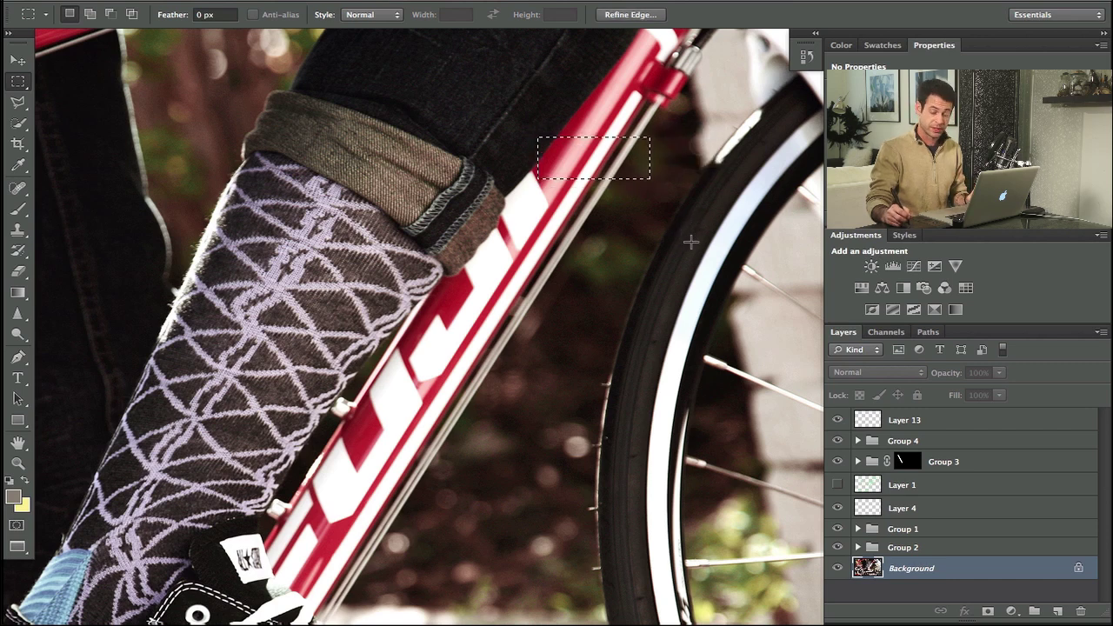
pyautogui.hotkey('ctrl', 'j')
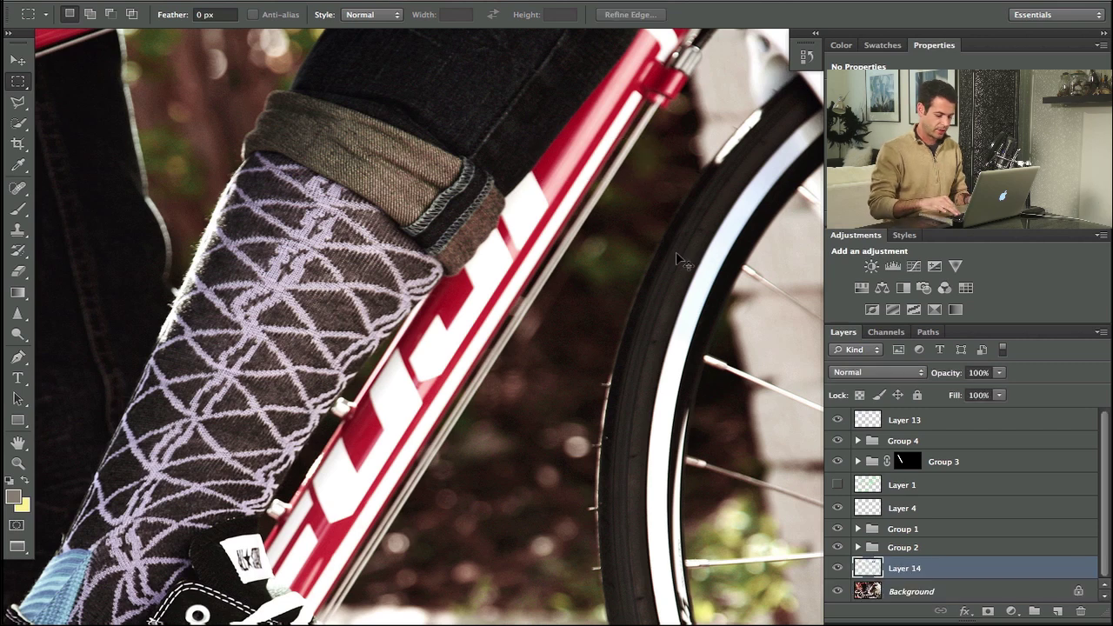
pyautogui.hotkey('ctrl', 'shift', ']')
pyautogui.press('v')
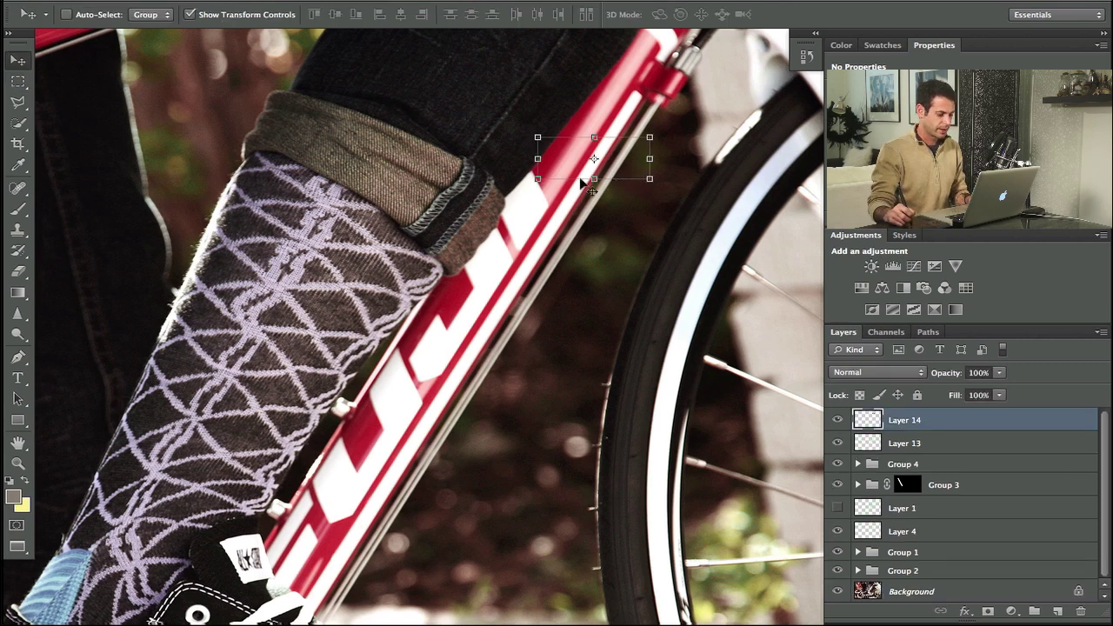
pyautogui.moveTo(537, 179); pyautogui.dragTo(375, 382)
pyautogui.press('Escape')
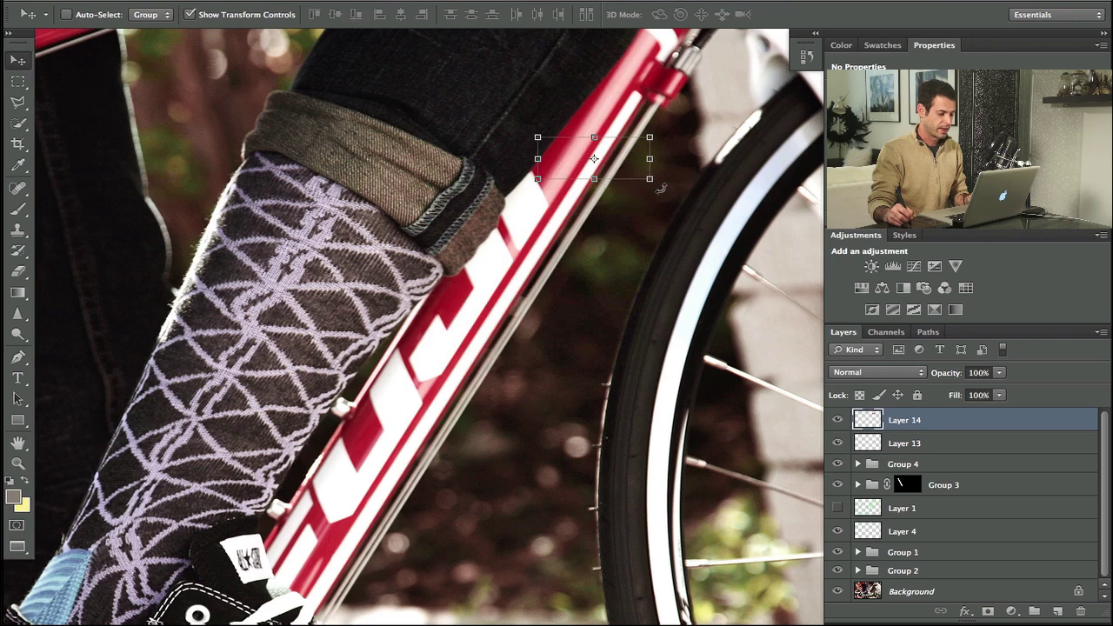
pyautogui.moveTo(596, 180); pyautogui.dragTo(310, 597)
pyautogui.press('Escape')
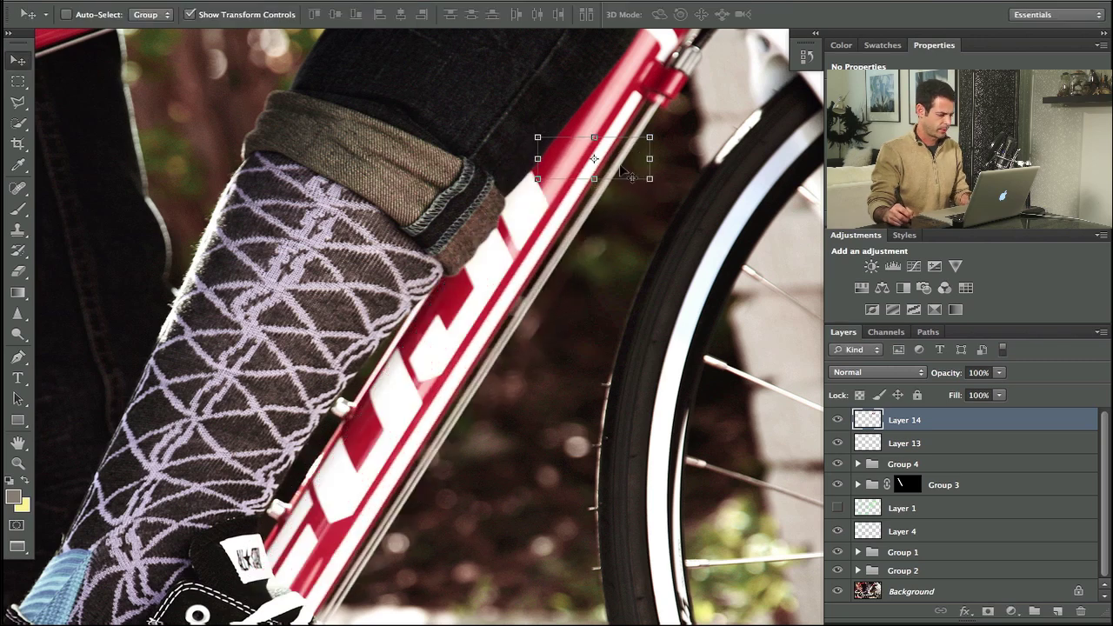
# Step: Rotate the copied tube strip to horizontal, show the rulers and place a horizontal guide across it to check the alignment
pyautogui.moveTo(671, 158); pyautogui.dragTo(635, 211)
pyautogui.press('Return')
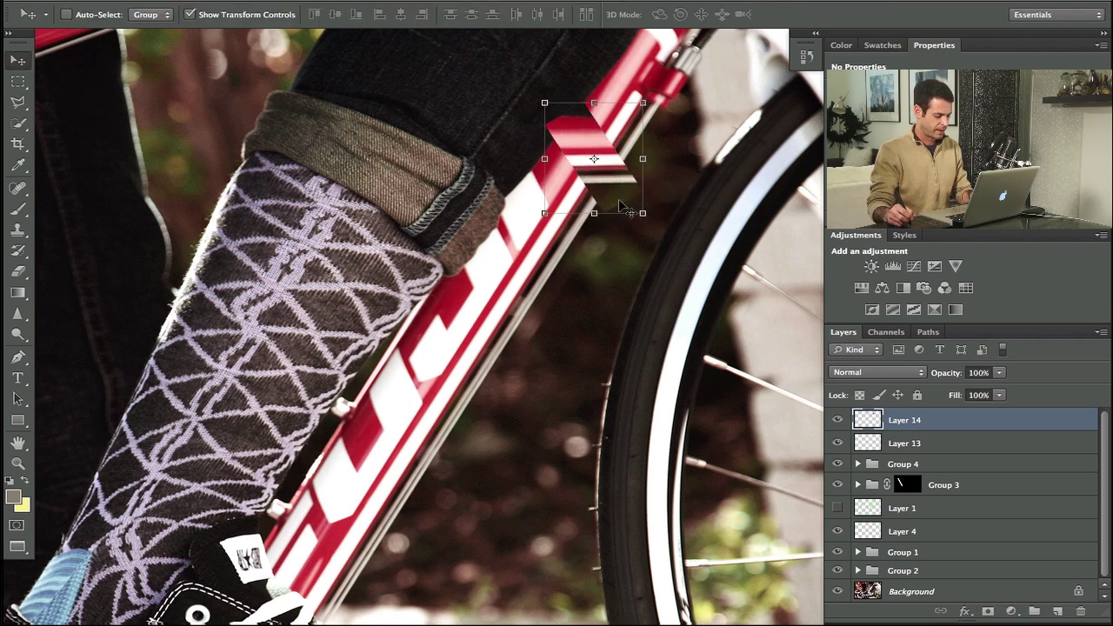
pyautogui.hotkey('ctrl', 'r')
pyautogui.moveTo(579, 35); pyautogui.dragTo(691, 195)
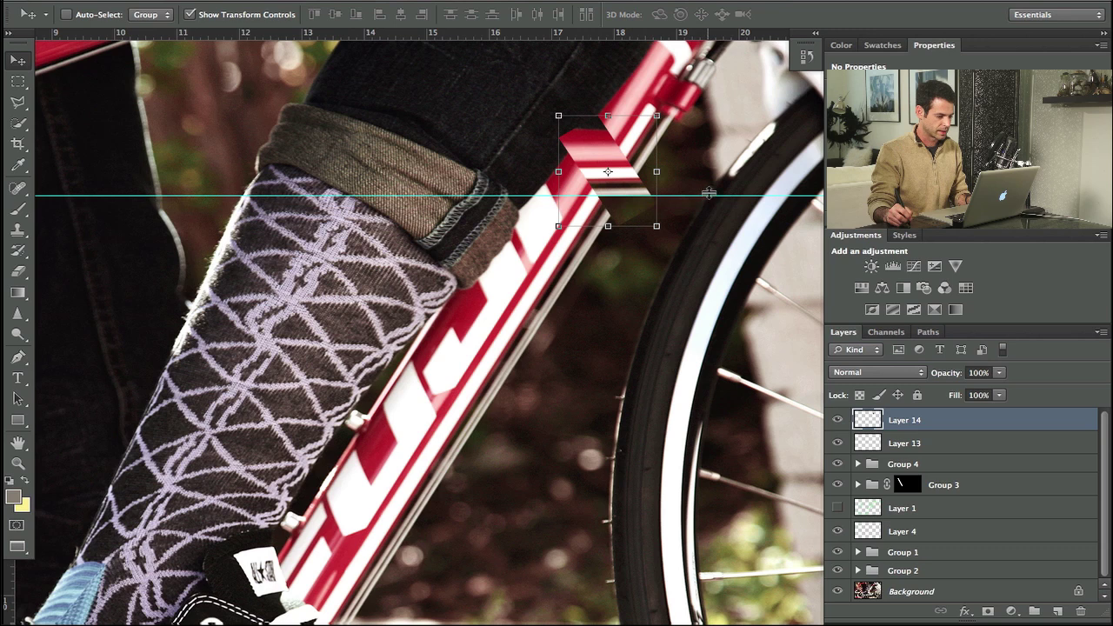
pyautogui.moveTo(708, 193); pyautogui.dragTo(700, 162)
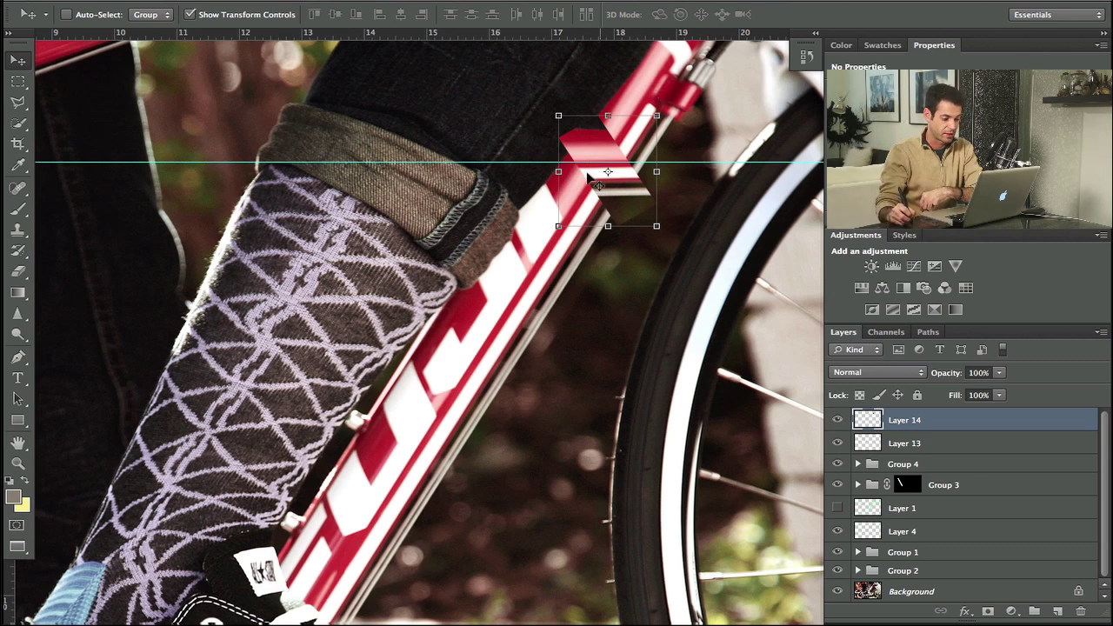
# Step: Stretch the leveled strip horizontally from its center into a band long enough to cover the lettered tube
pyautogui.moveTo(558, 172); pyautogui.dragTo(282, 172)
pyautogui.press('Escape')
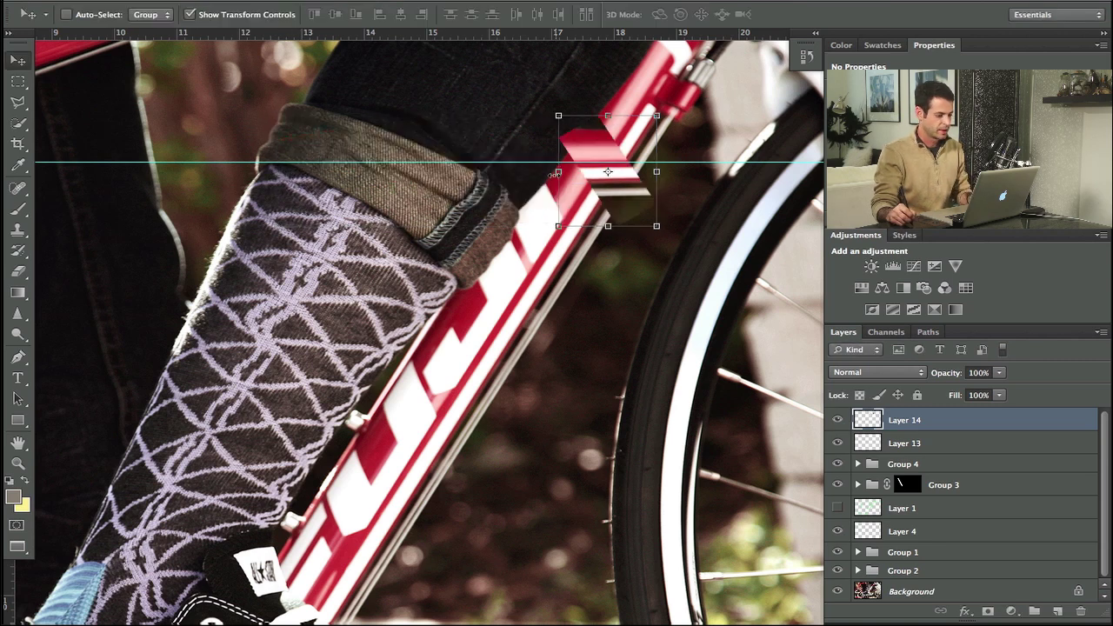
pyautogui.moveTo(557, 174); pyautogui.dragTo(207, 171)
pyautogui.press('Escape')
pyautogui.press('Return')
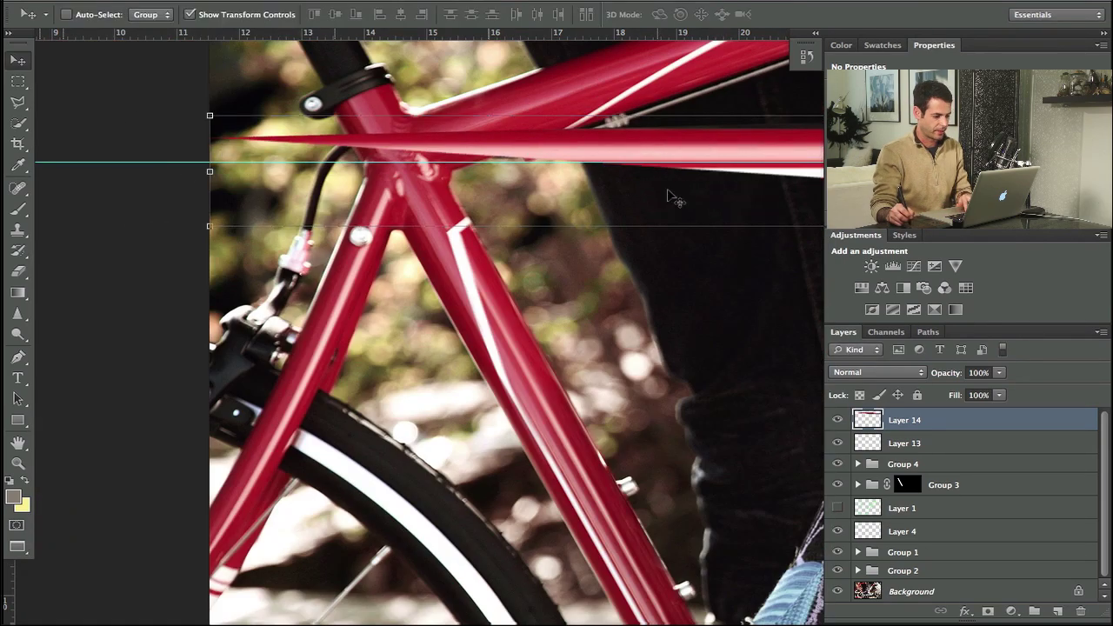
pyautogui.moveTo(586, 205); pyautogui.dragTo(356, 179)
pyautogui.moveTo(559, 188); pyautogui.dragTo(380, 214)
pyautogui.moveTo(713, 213); pyautogui.dragTo(341, 226)
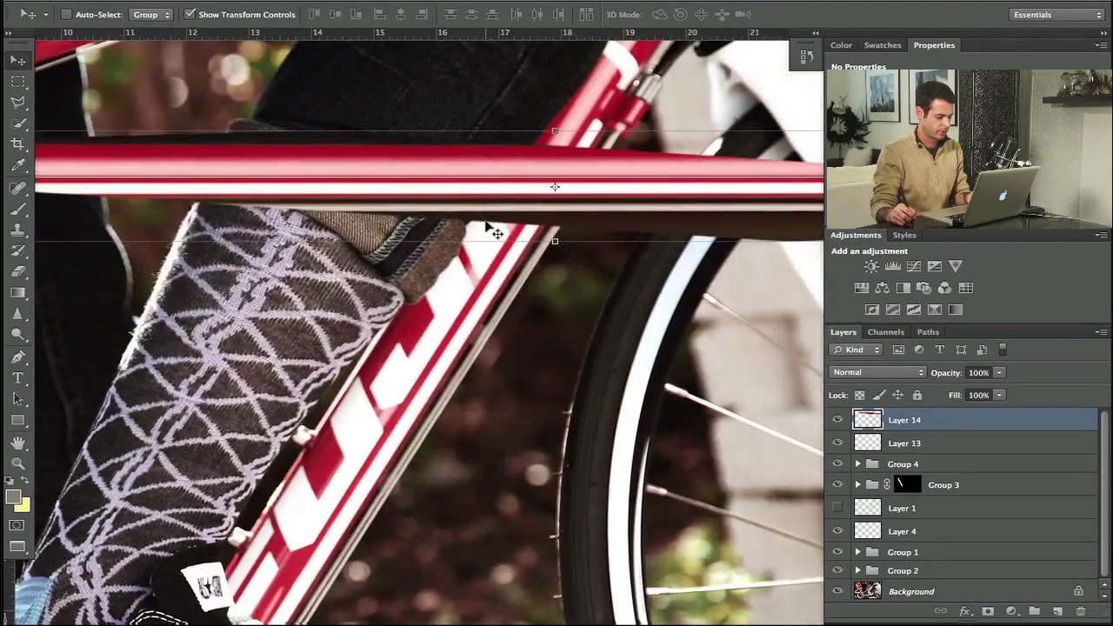
# Step: Rotate the stretched band by about -59.8° so it runs along the lettered frame tube
pyautogui.hotkey('ctrl', 't')
pyautogui.moveTo(549, 263); pyautogui.dragTo(624, 225)
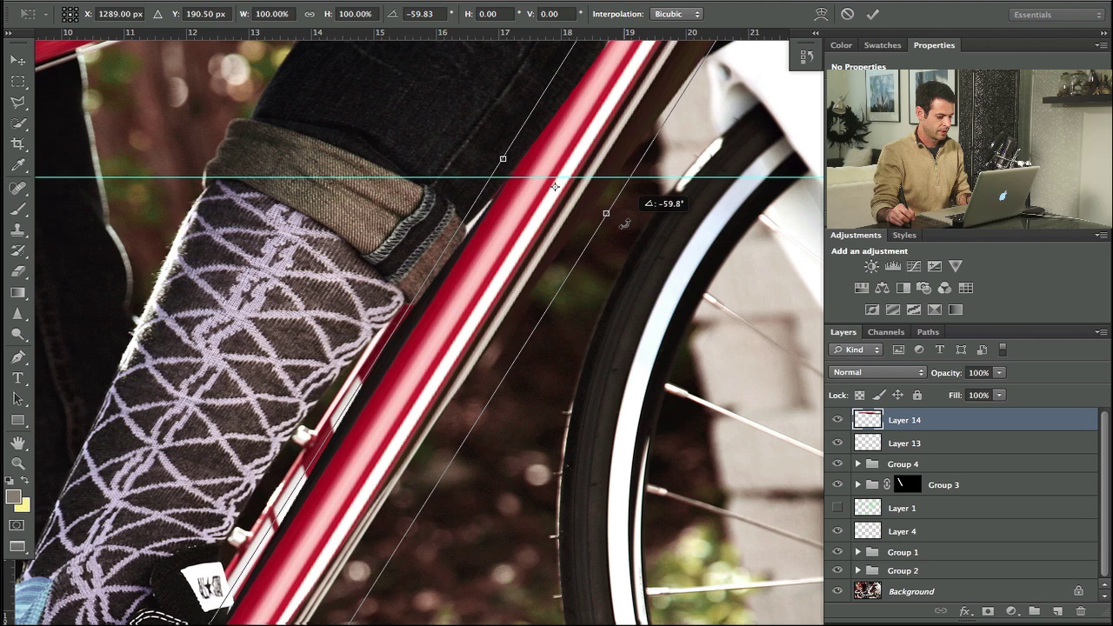
pyautogui.press('Return')
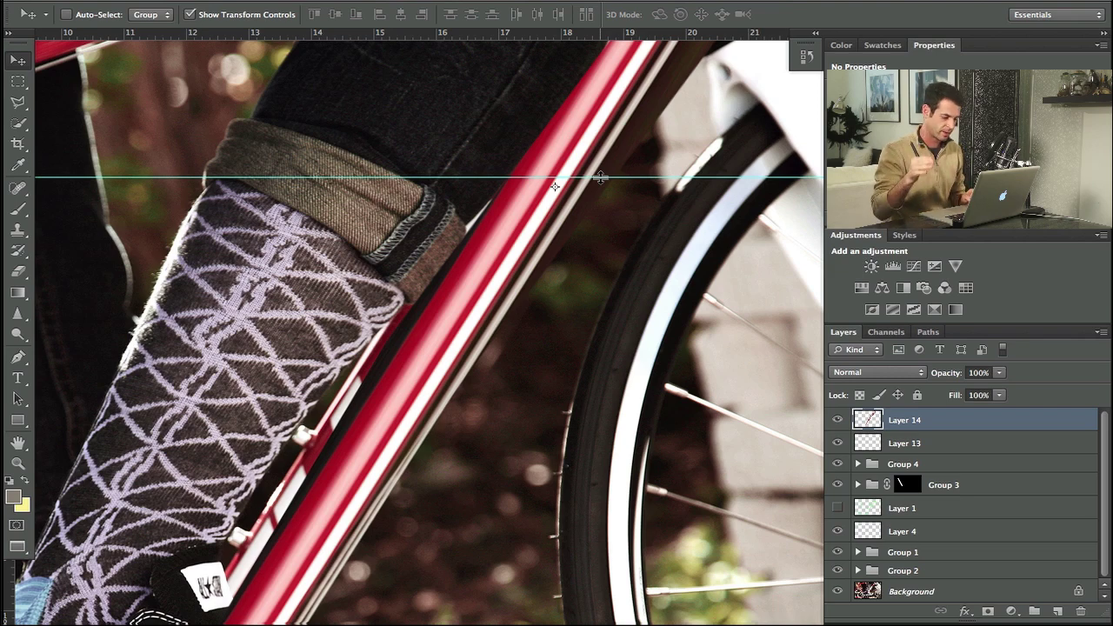
# Step: Lower Layer 14's opacity to 72% and rotate the band by 0.34° to line it up with the tube beneath
pyautogui.moveTo(943, 379); pyautogui.dragTo(923, 384)
pyautogui.moveTo(601, 346); pyautogui.dragTo(641, 119)
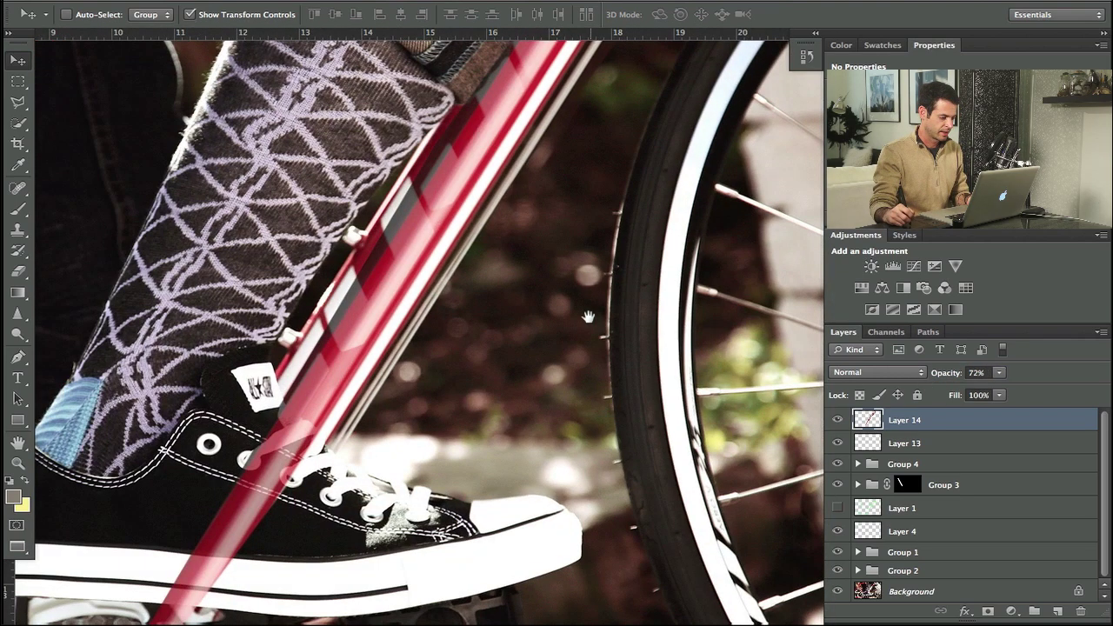
pyautogui.moveTo(567, 354); pyautogui.dragTo(577, 267)
pyautogui.scroll(9, 444, 374)
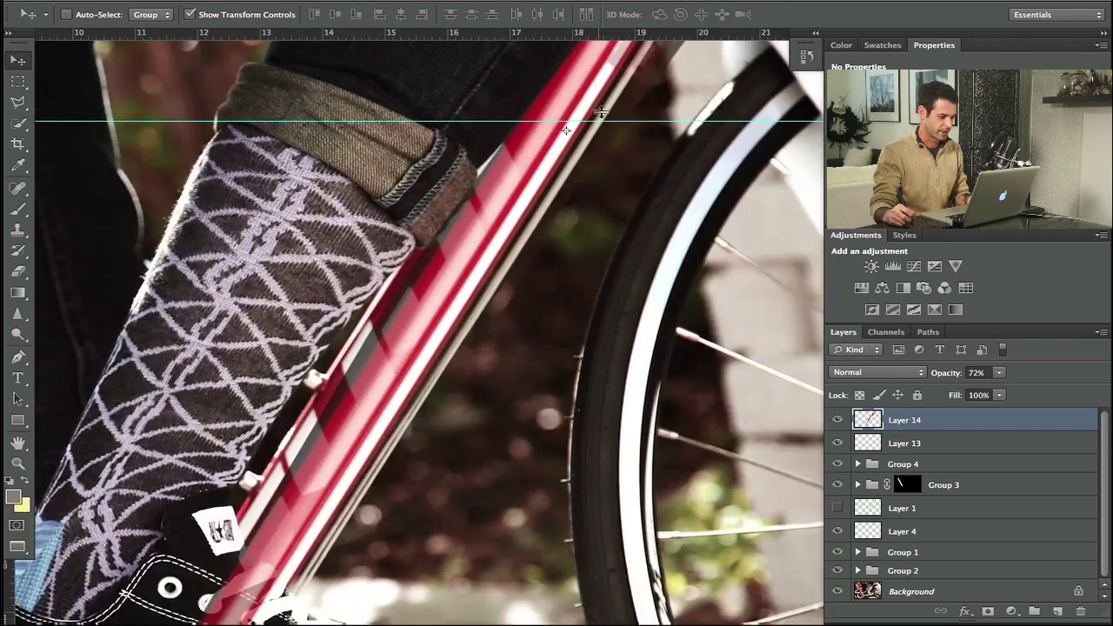
pyautogui.hotkey('ctrl', 't')
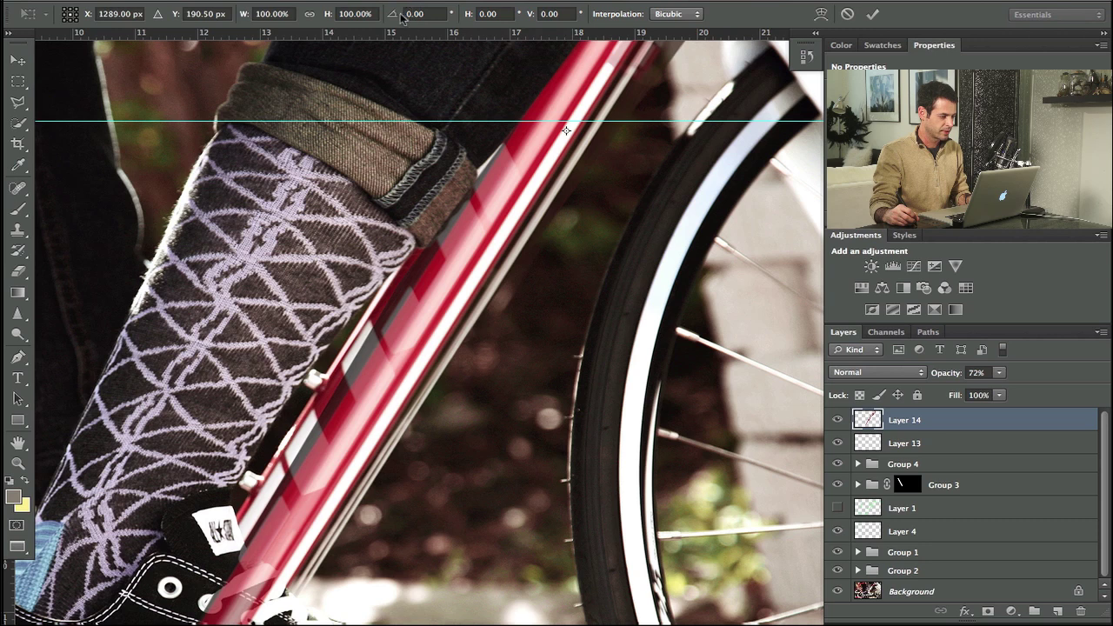
pyautogui.moveTo(399, 15); pyautogui.dragTo(393, 16)
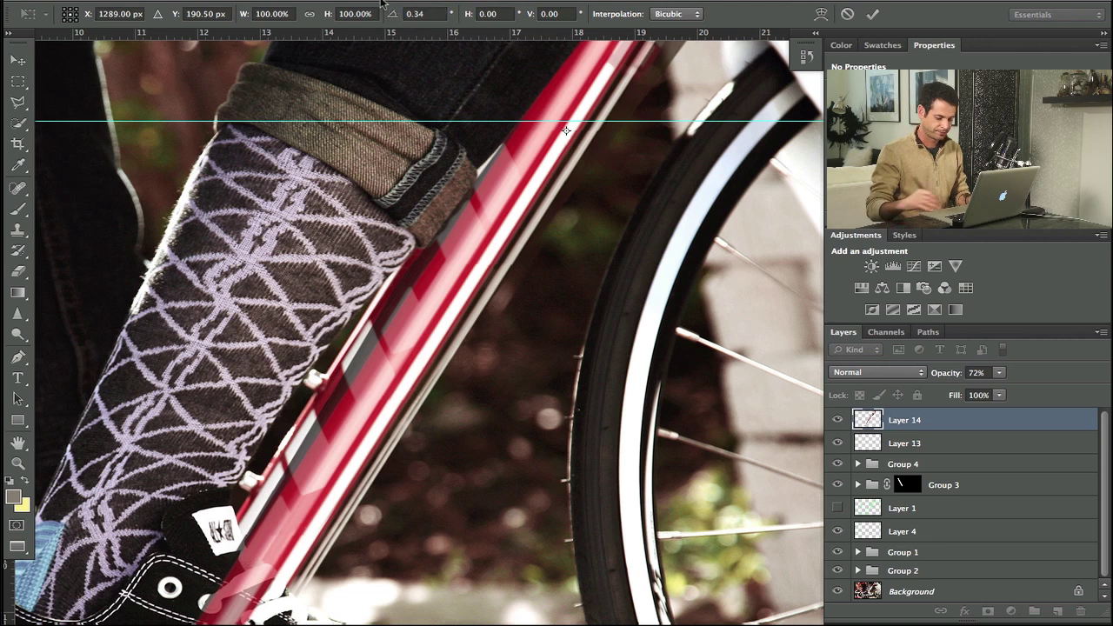
pyautogui.press('Return')
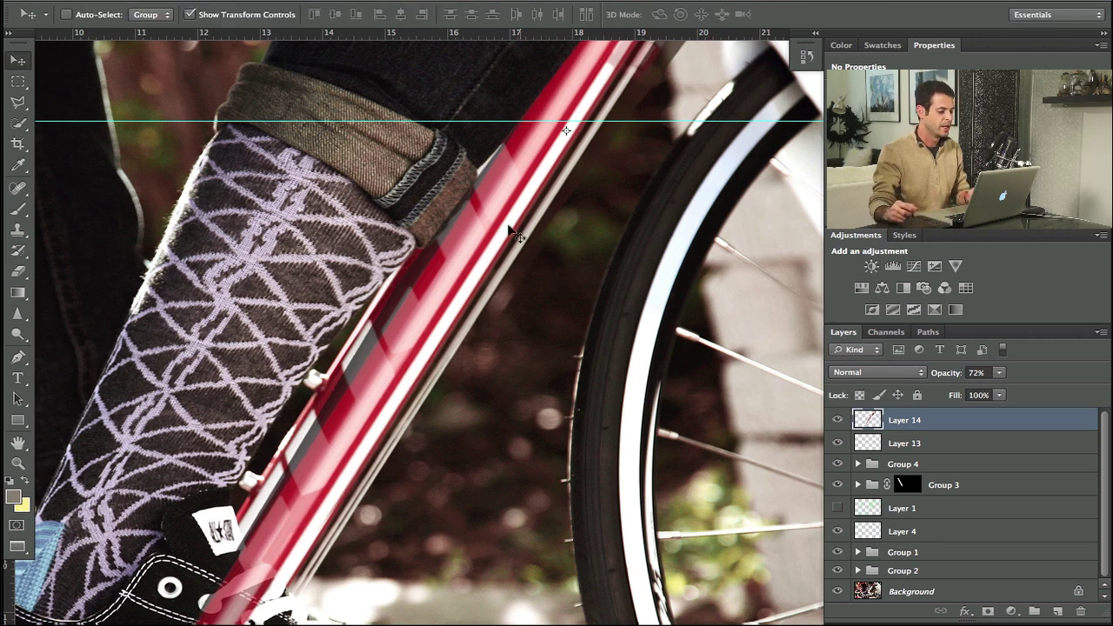
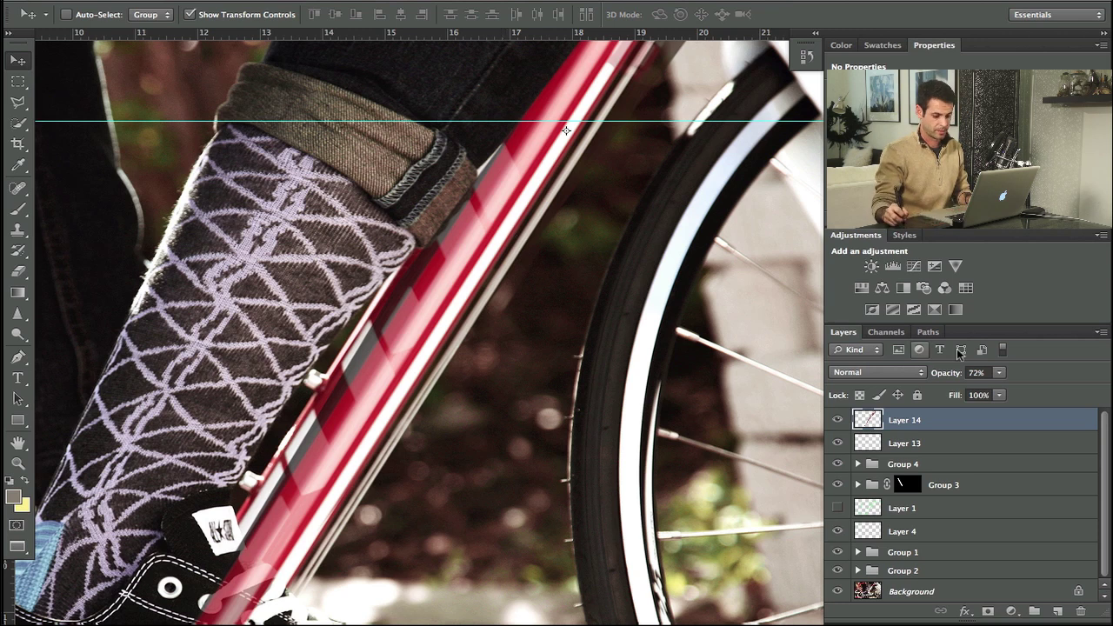
# Step: Restore Layer 14's opacity to 100% and hide the whole layer with a black mask
pyautogui.click(977, 372)
pyautogui.write('100')
pyautogui.press('Return')
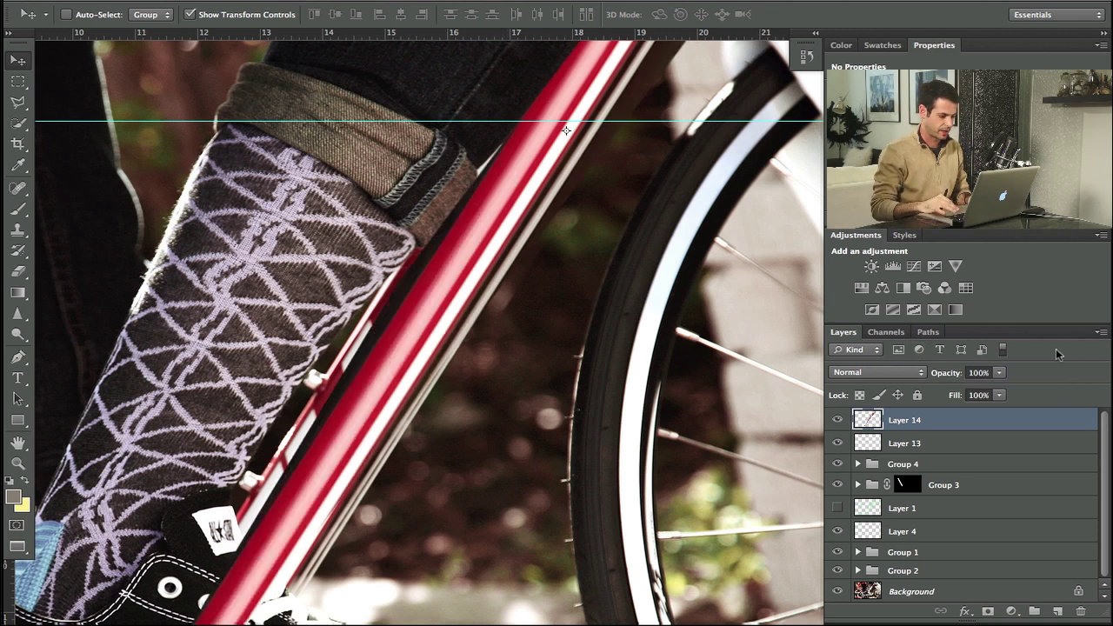
pyautogui.keyDown('alt'); pyautogui.click(988, 610); pyautogui.keyUp('alt')
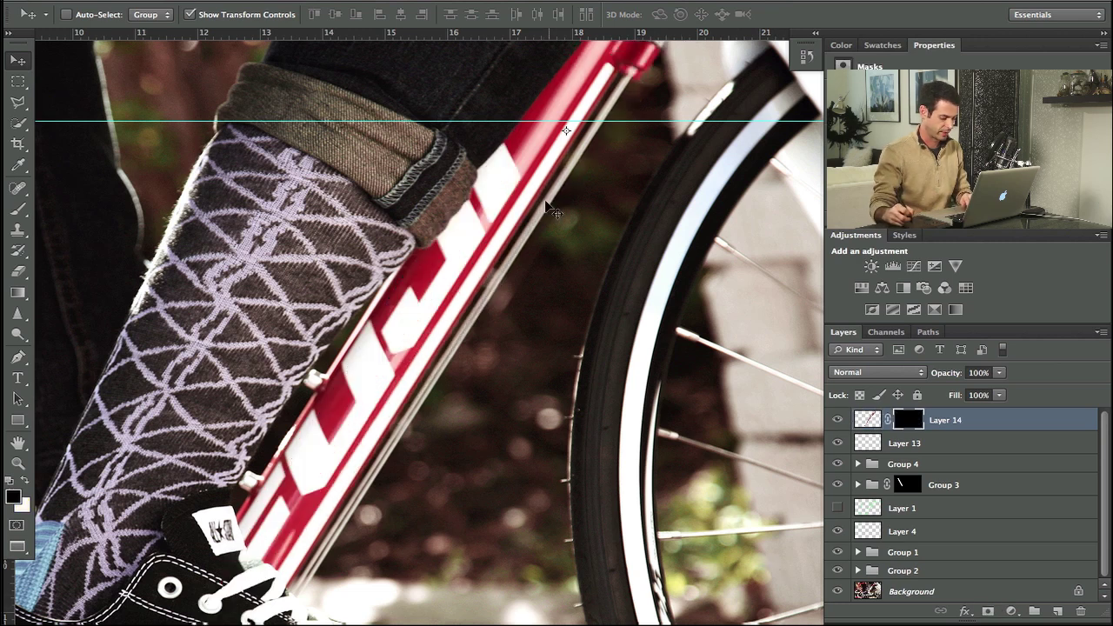
# Step: Paint white on Layer 14's mask down the lettered tube, raising the brush flow to 50%, and compare with the layer hidden and shown
pyautogui.press('b')
pyautogui.press('x')
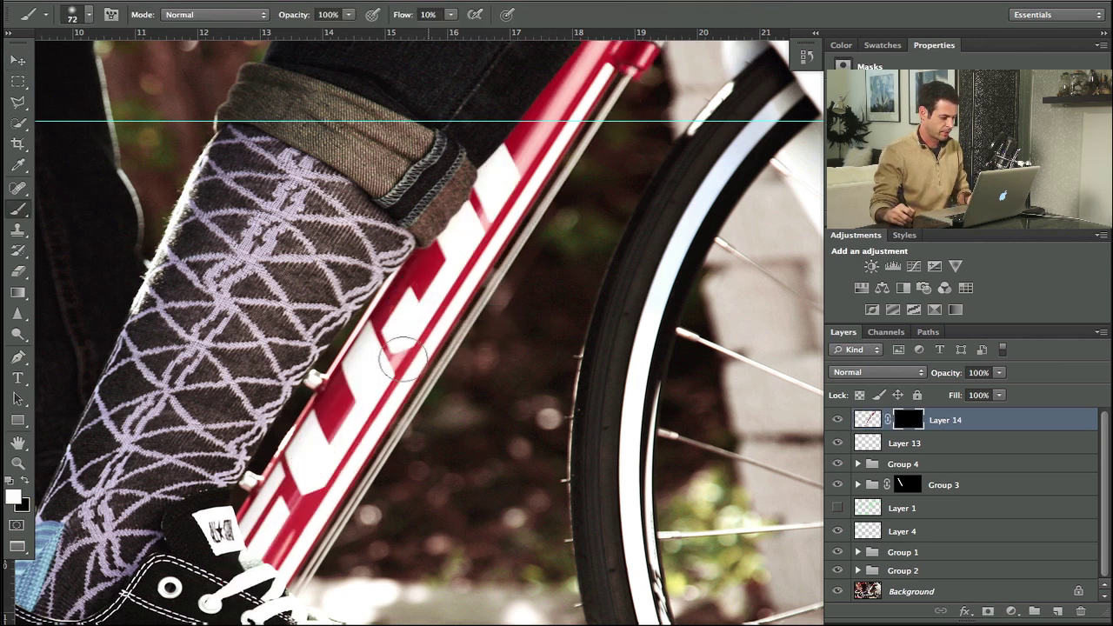
pyautogui.moveTo(403, 359)
pyautogui.mouseDown()
pyautogui.moveTo(439, 288)
pyautogui.moveTo(384, 376)
pyautogui.moveTo(510, 182)
pyautogui.moveTo(465, 266)
pyautogui.moveTo(512, 187)
pyautogui.mouseUp()
pyautogui.hotkey('shift', '5')
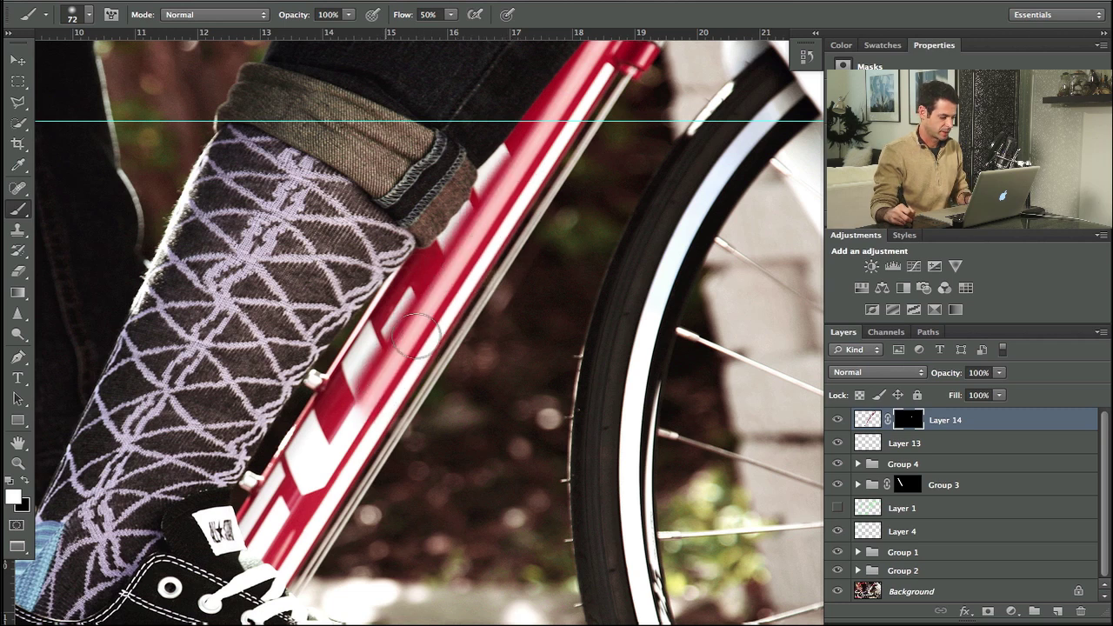
pyautogui.moveTo(416, 335)
pyautogui.mouseDown()
pyautogui.moveTo(280, 544)
pyautogui.moveTo(298, 509)
pyautogui.moveTo(369, 523)
pyautogui.mouseUp()
pyautogui.click(837, 420)
pyautogui.click(837, 420)
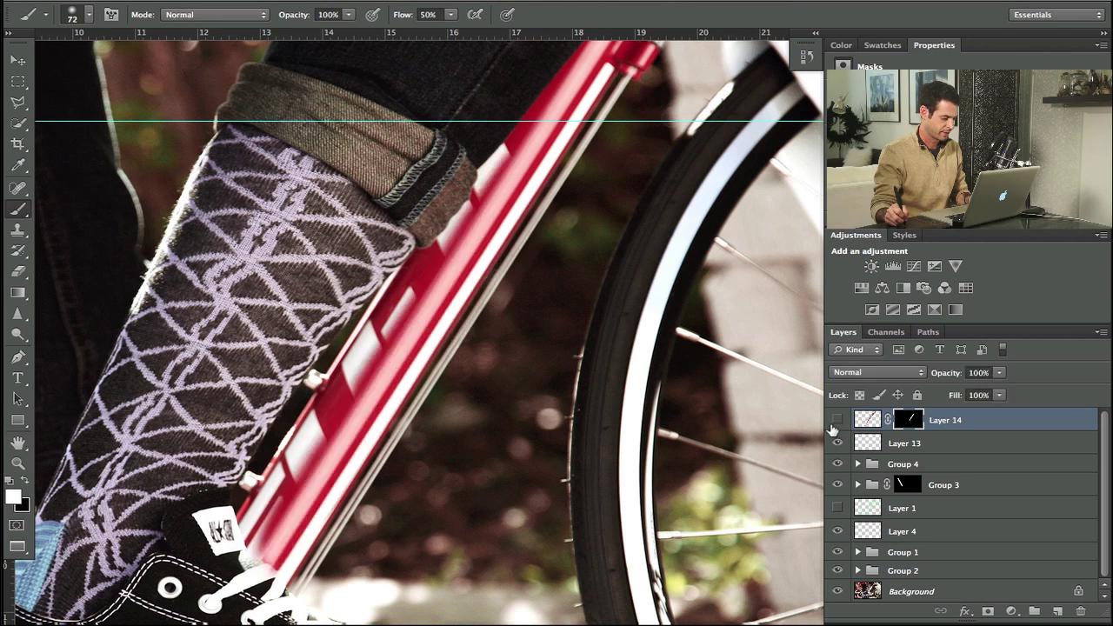
pyautogui.click(837, 420)
pyautogui.click(837, 420)
# Step: Reveal more of the band toward the tube's leg-side edge, paint that overlap back out with black, and reduce the brush size to 46
pyautogui.moveTo(276, 552)
pyautogui.mouseDown()
pyautogui.moveTo(261, 548)
pyautogui.moveTo(259, 521)
pyautogui.moveTo(495, 186)
pyautogui.mouseUp()
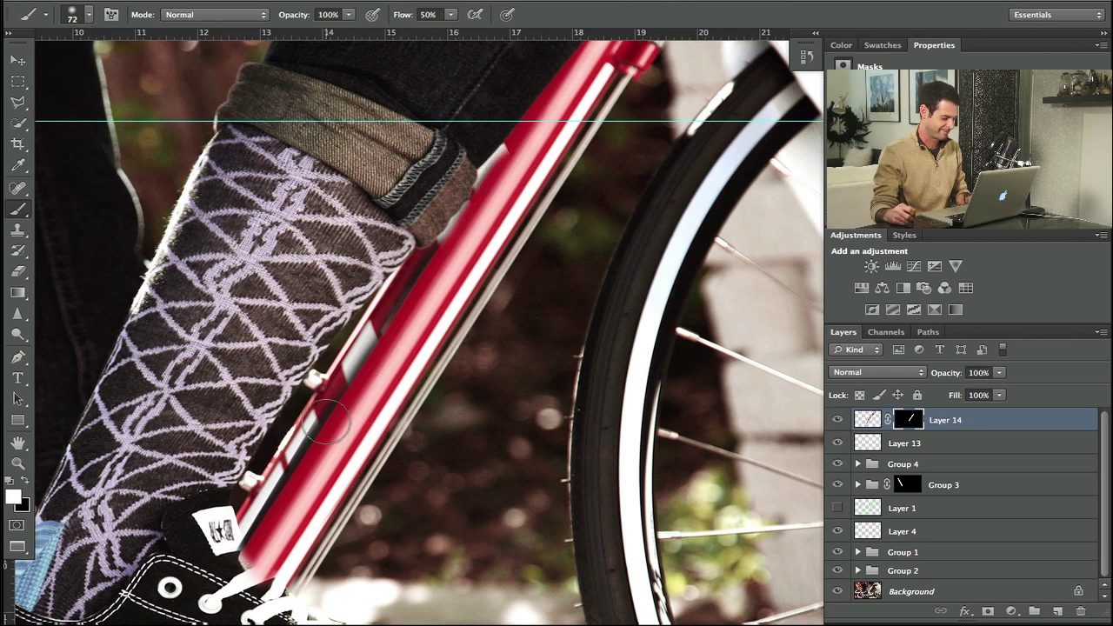
pyautogui.press('x')
pyautogui.moveTo(300, 435); pyautogui.dragTo(297, 436)
pyautogui.moveTo(341, 380)
pyautogui.mouseDown()
pyautogui.moveTo(245, 516)
pyautogui.moveTo(272, 472)
pyautogui.mouseUp()
pyautogui.moveTo(412, 267); pyautogui.dragTo(385, 316)
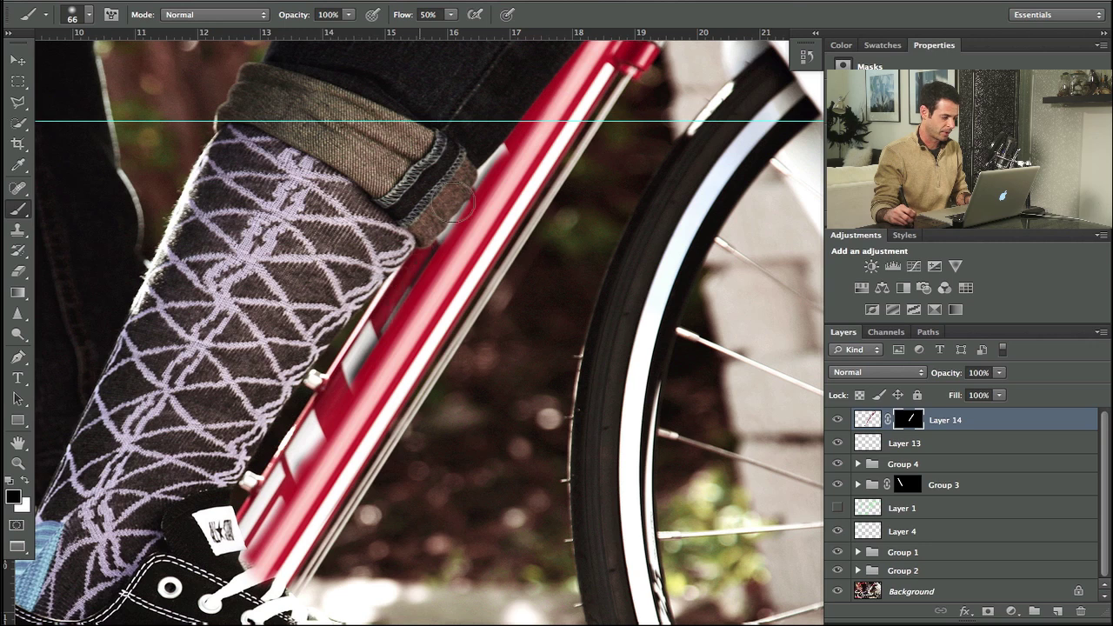
pyautogui.moveTo(470, 158); pyautogui.dragTo(346, 382)
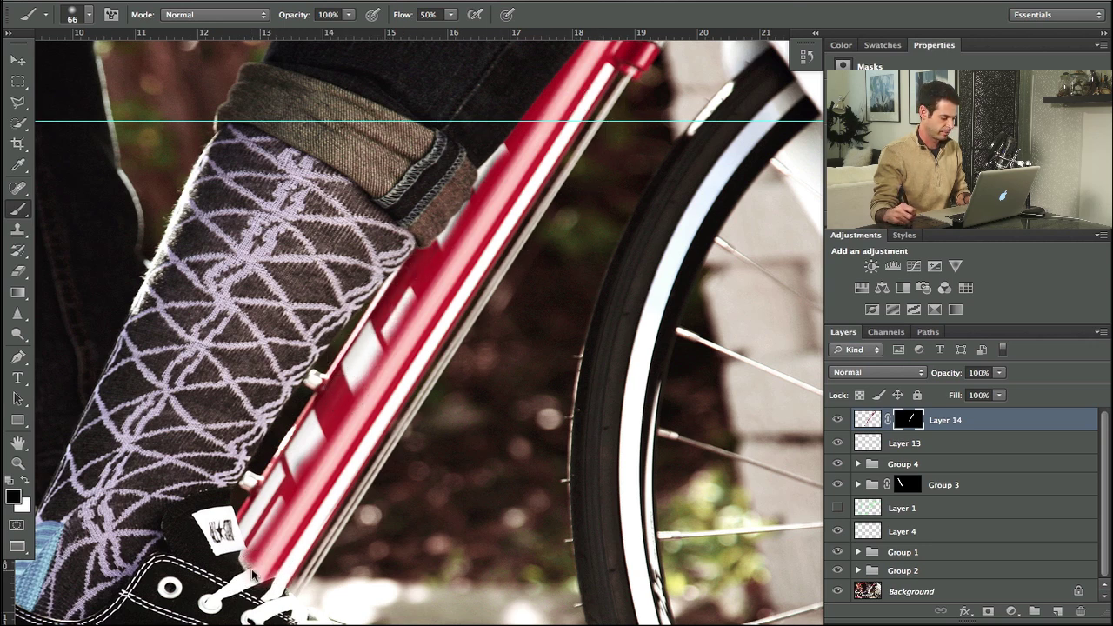
pyautogui.press('[')
pyautogui.press('[')
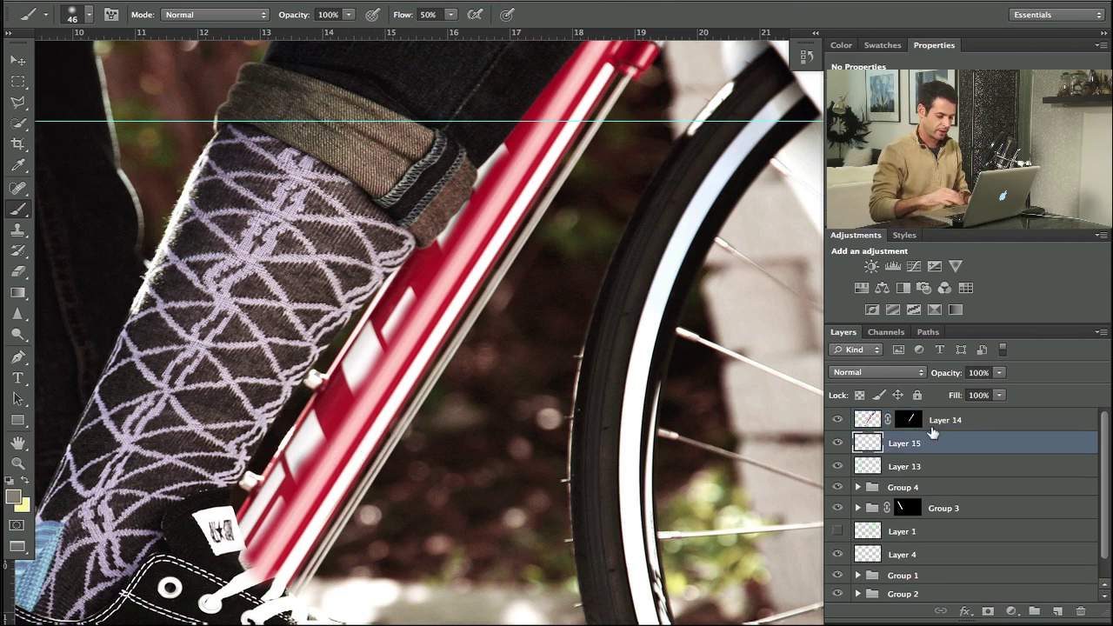
# Step: Add a new layer beneath Layer 14 and outline the lettered, leg-side half of the tube with the Polygonal Lasso
pyautogui.hotkey('ctrl', 'shift', 'alt', 'n')
pyautogui.press('l')
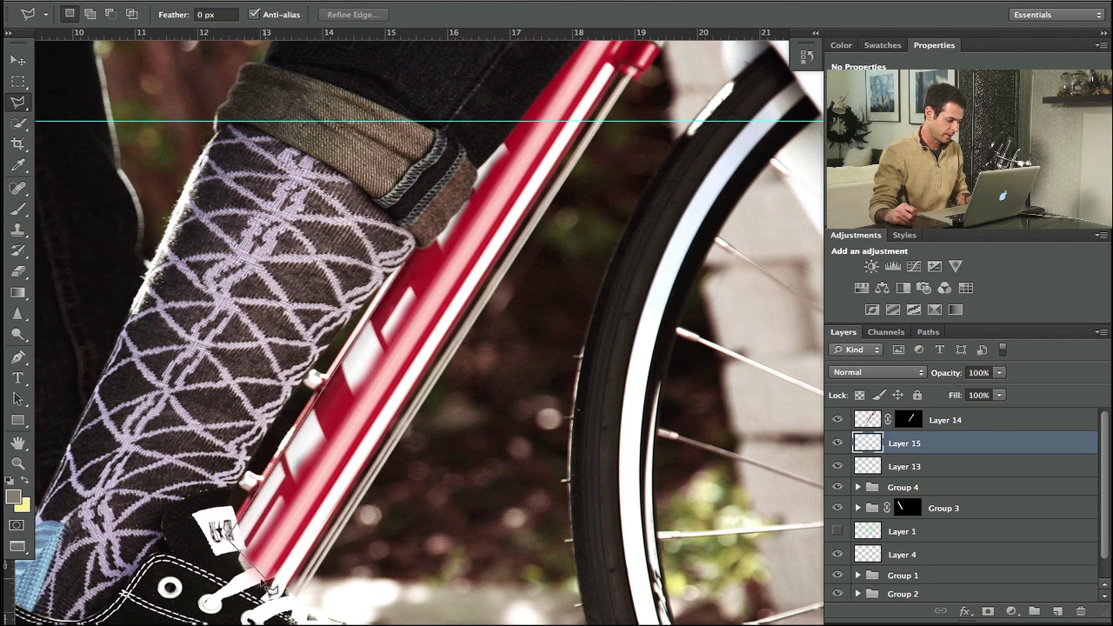
pyautogui.click(251, 579)
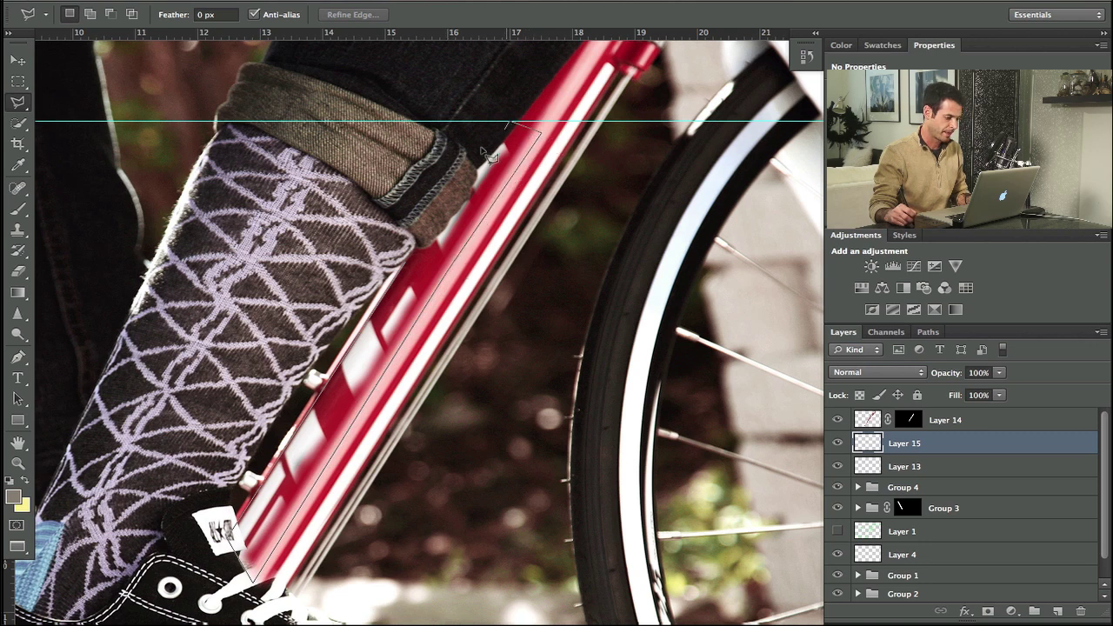
pyautogui.doubleClick(415, 257)
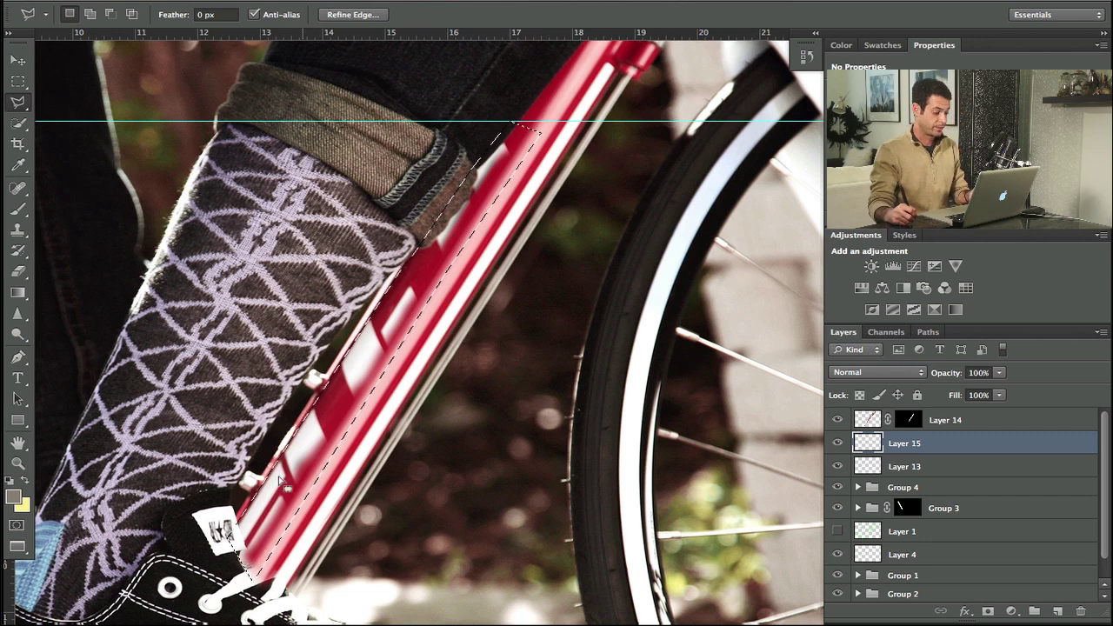
# Step: Sample the tube's red between the letters and paint over all the white lettering inside the selection on Layer 15
pyautogui.press('b')
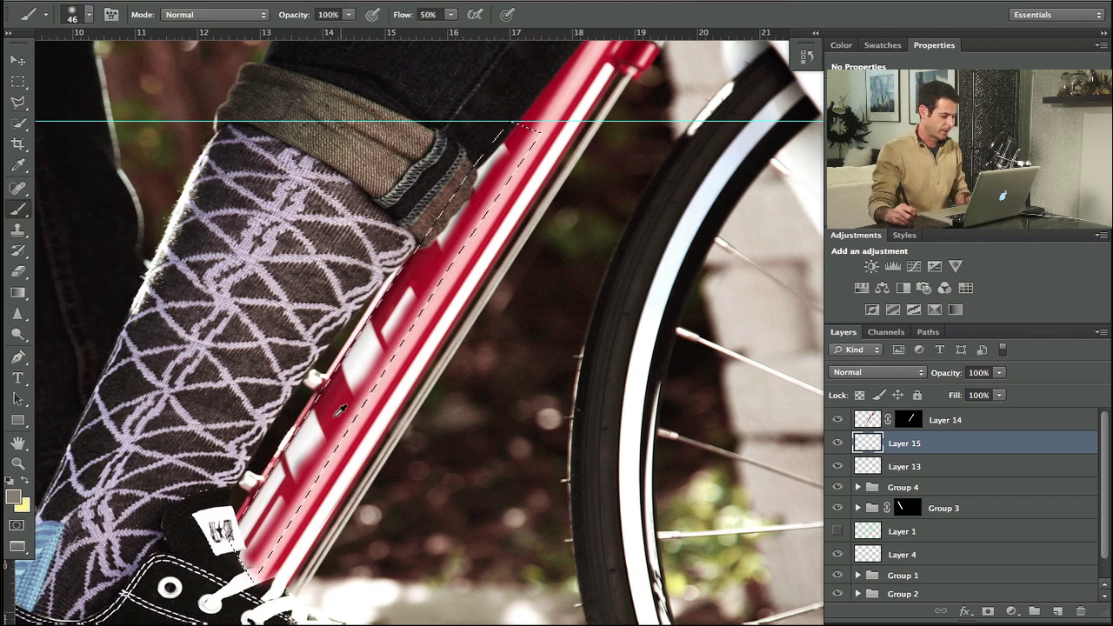
pyautogui.keyDown('alt'); pyautogui.click(339, 412); pyautogui.keyUp('alt')
pyautogui.moveTo(315, 445)
pyautogui.mouseDown()
pyautogui.moveTo(291, 491)
pyautogui.moveTo(319, 414)
pyautogui.moveTo(262, 504)
pyautogui.moveTo(289, 459)
pyautogui.mouseUp()
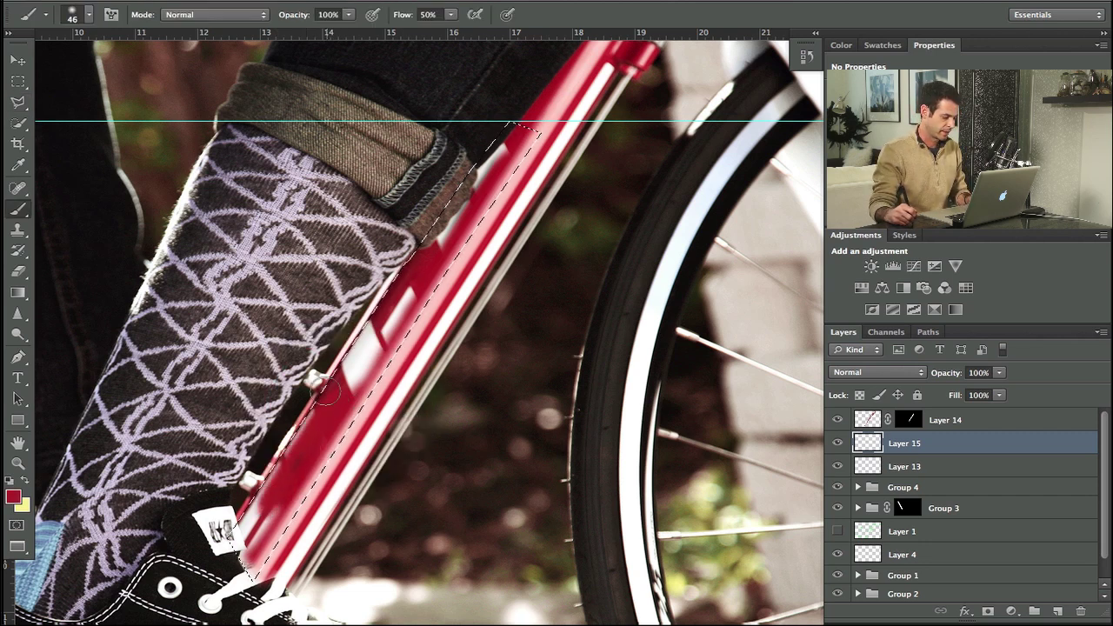
pyautogui.moveTo(324, 391)
pyautogui.mouseDown()
pyautogui.moveTo(242, 556)
pyautogui.moveTo(315, 439)
pyautogui.moveTo(240, 526)
pyautogui.moveTo(357, 394)
pyautogui.moveTo(411, 306)
pyautogui.moveTo(344, 399)
pyautogui.moveTo(396, 301)
pyautogui.moveTo(335, 389)
pyautogui.moveTo(464, 219)
pyautogui.moveTo(461, 244)
pyautogui.moveTo(468, 205)
pyautogui.mouseUp()
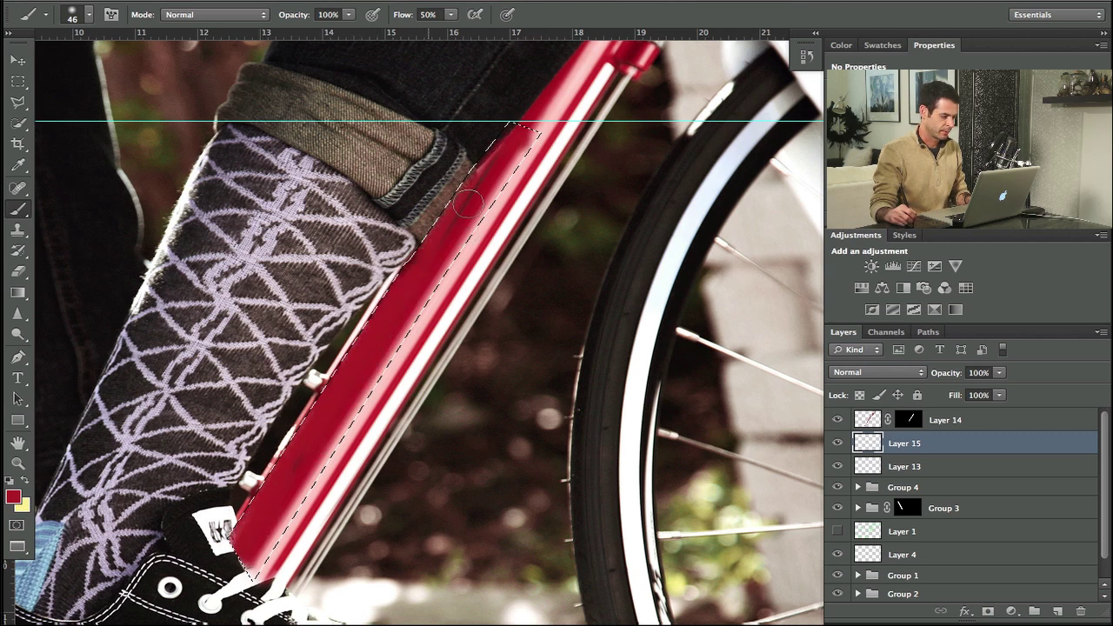
# Step: Compare the painted red with Layer 14 hidden and shown, then hide the selection edges and guides and paint more red at the selection's upper end
pyautogui.click(836, 420)
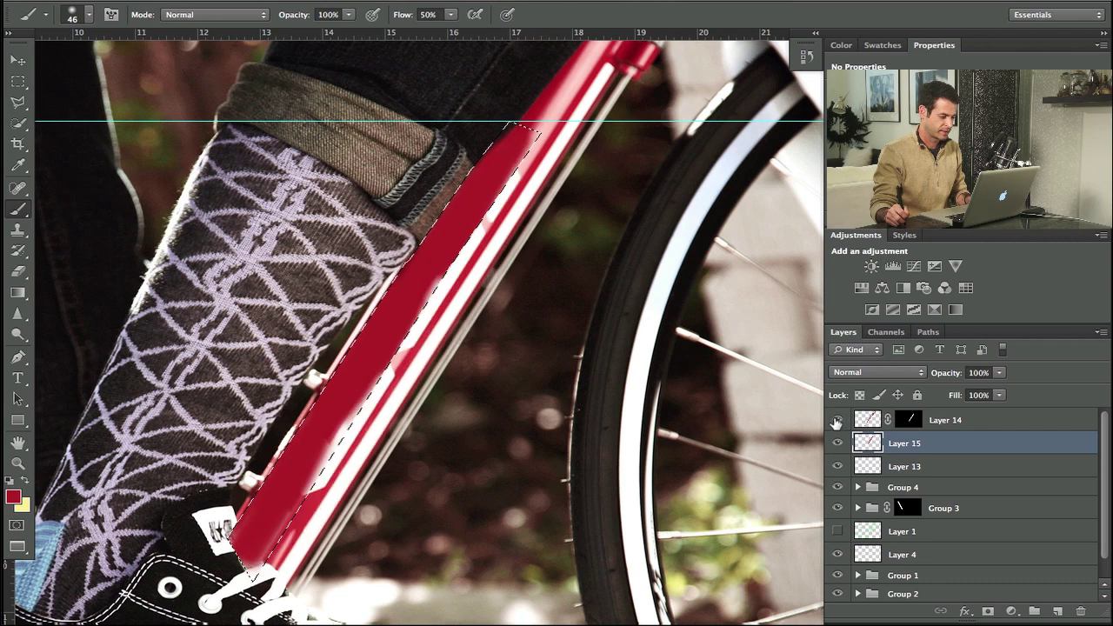
pyautogui.click(837, 421)
pyautogui.click(836, 420)
pyautogui.click(836, 420)
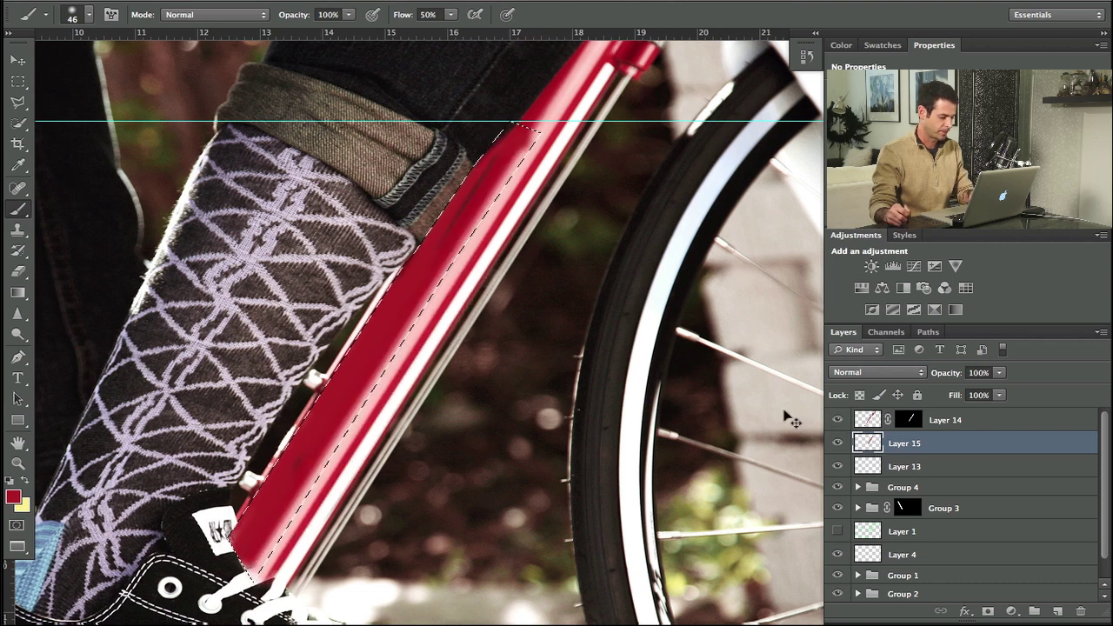
pyautogui.hotkey('ctrl', 'h')
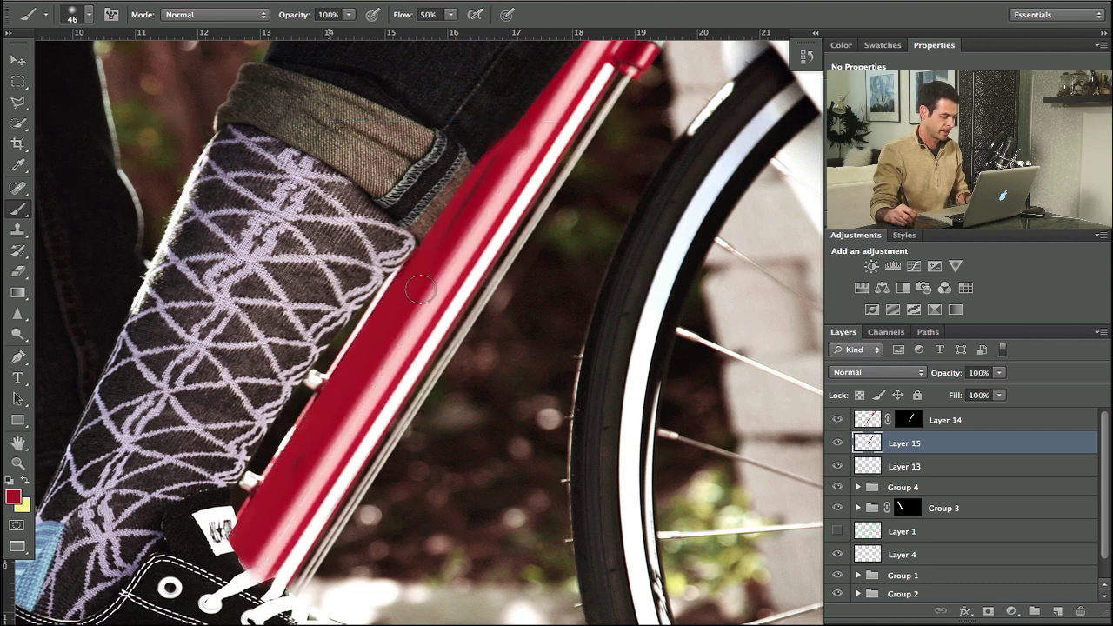
pyautogui.moveTo(525, 143); pyautogui.dragTo(518, 166)
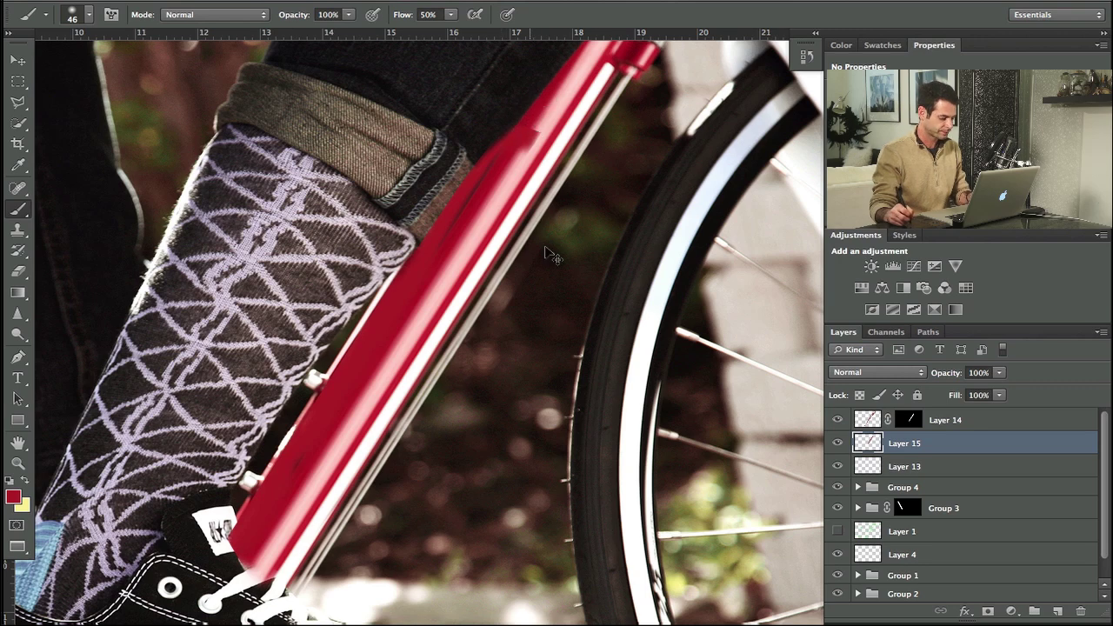
# Step: Inspect Layer 14's mask on its own and compare the tube with Layer 14 hidden and shown
pyautogui.keyDown('alt'); pyautogui.click(908, 421); pyautogui.keyUp('alt')
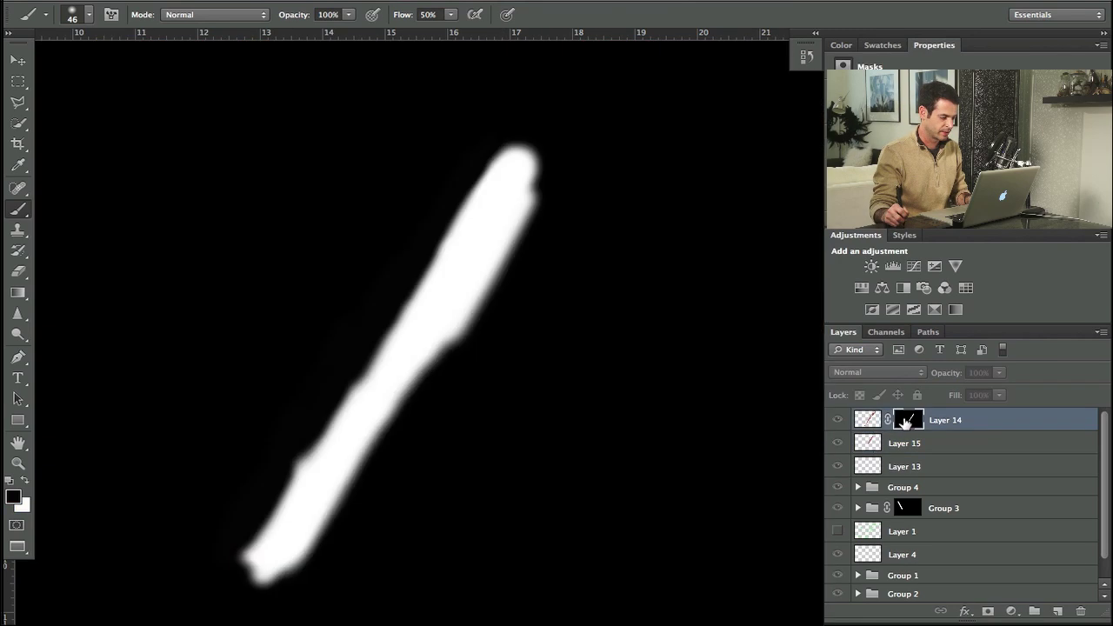
pyautogui.keyDown('alt'); pyautogui.click(907, 420); pyautogui.keyUp('alt')
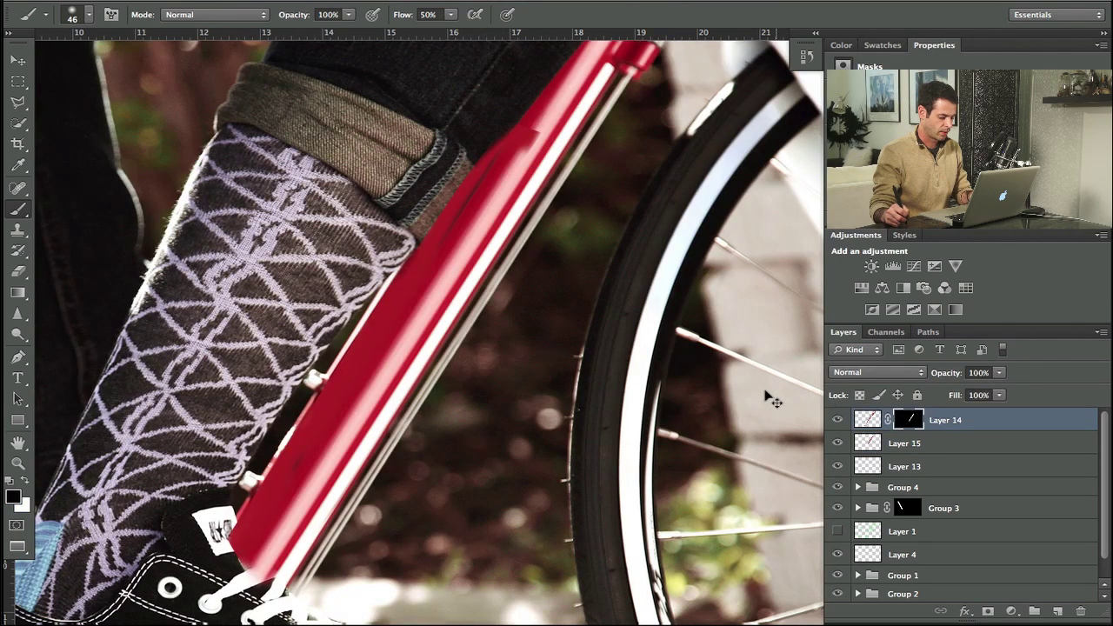
pyautogui.hotkey('alt', '[')
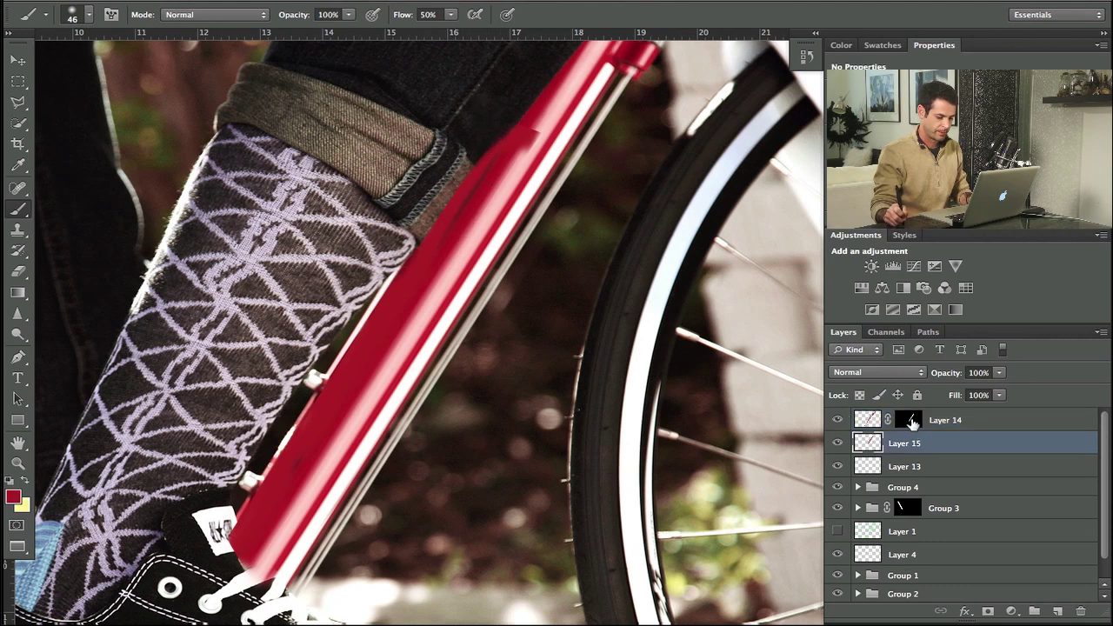
pyautogui.click(911, 421)
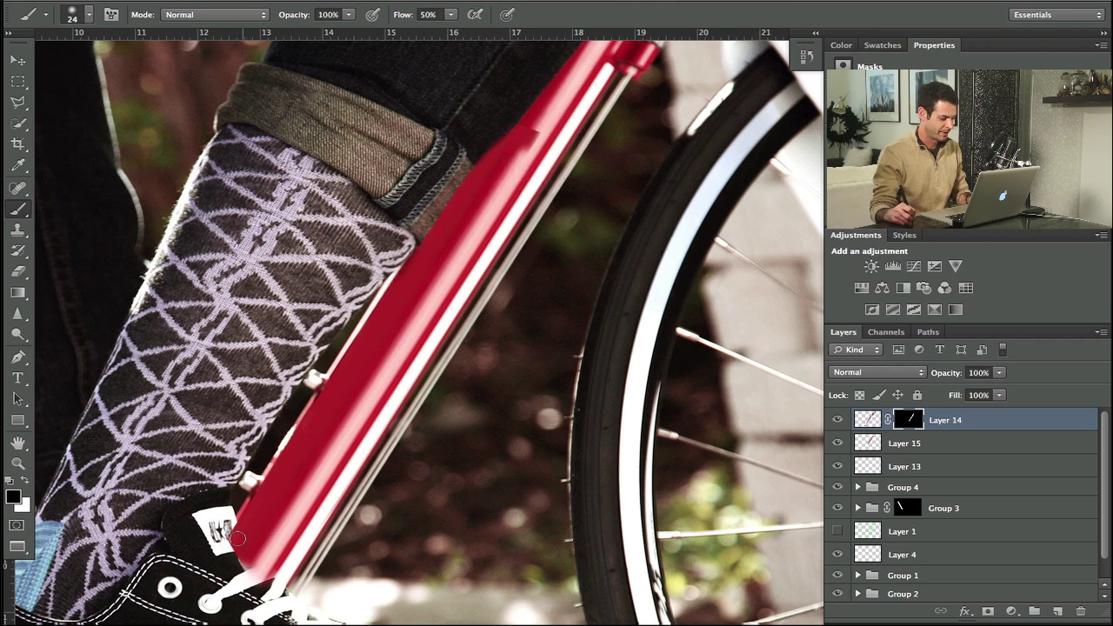
pyautogui.click(839, 424)
pyautogui.click(838, 421)
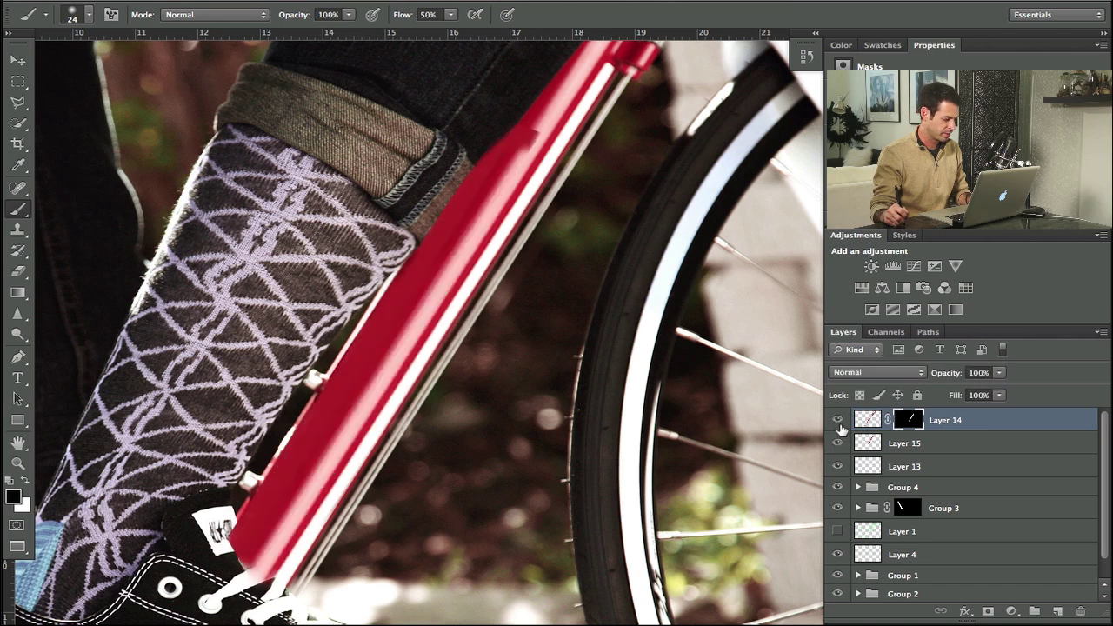
pyautogui.click(838, 422)
pyautogui.click(836, 443)
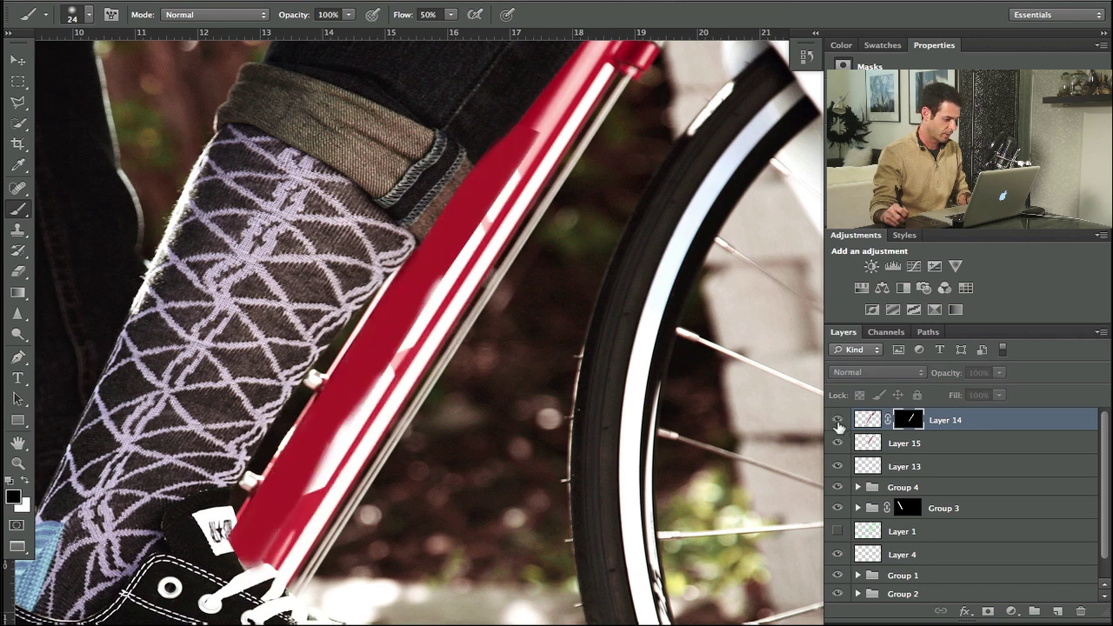
pyautogui.click(837, 422)
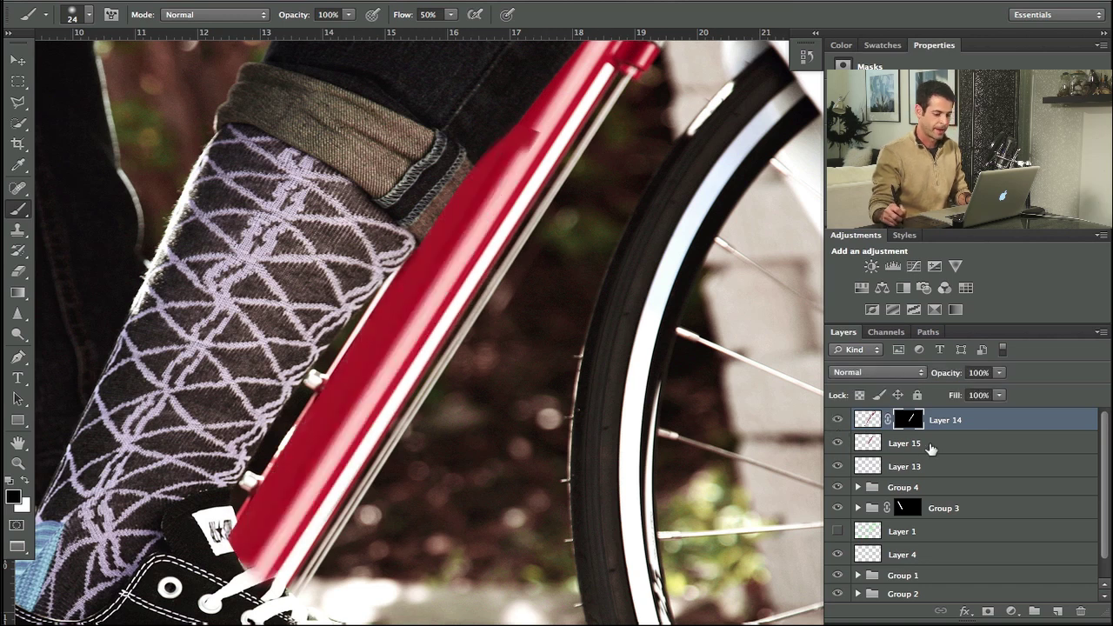
# Step: Add a new layer above Layer 14 and select a wide, shallow rectangular strip across the sock, tube and wheel
pyautogui.hotkey('ctrl', 'shift', 'alt', 'n')
pyautogui.press('m')
pyautogui.moveTo(221, 137); pyautogui.dragTo(800, 187)
# Step: Choose a very dark reddish foreground colour, fill the strip with a linear gradient fading downward to transparent, and deselect
pyautogui.press('g')
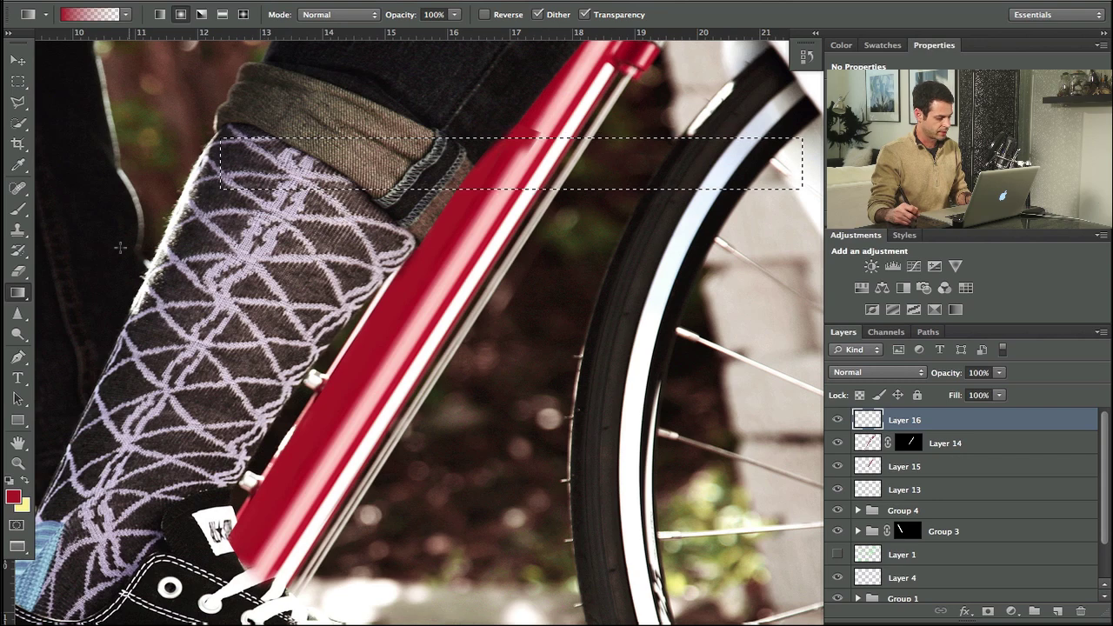
pyautogui.click(12, 496)
pyautogui.click(693, 301)
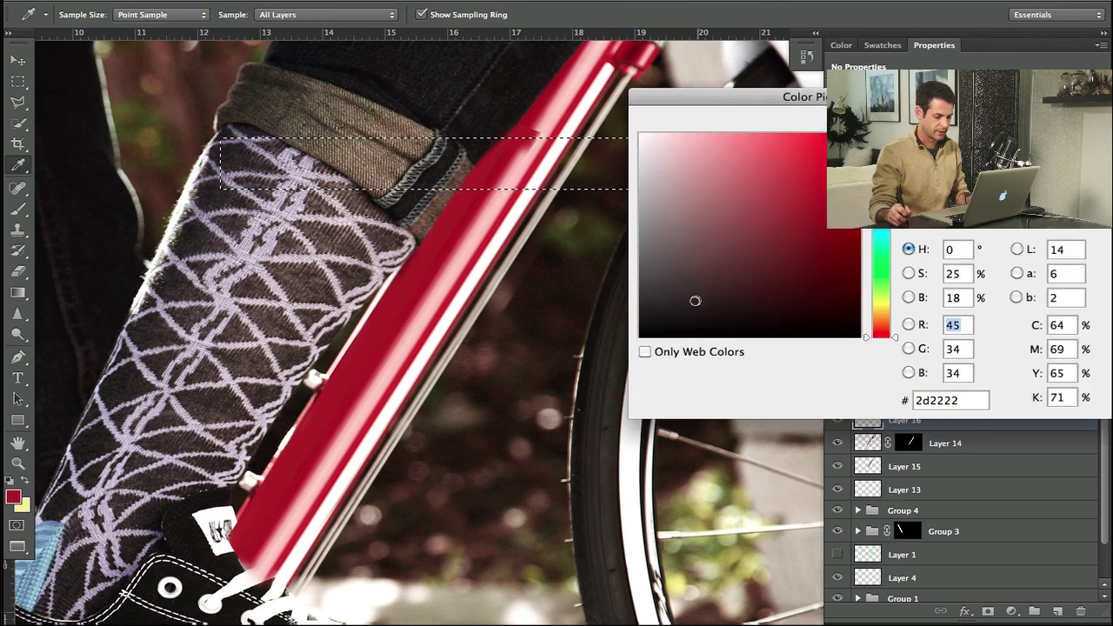
pyautogui.click(698, 301)
pyautogui.press('Return')
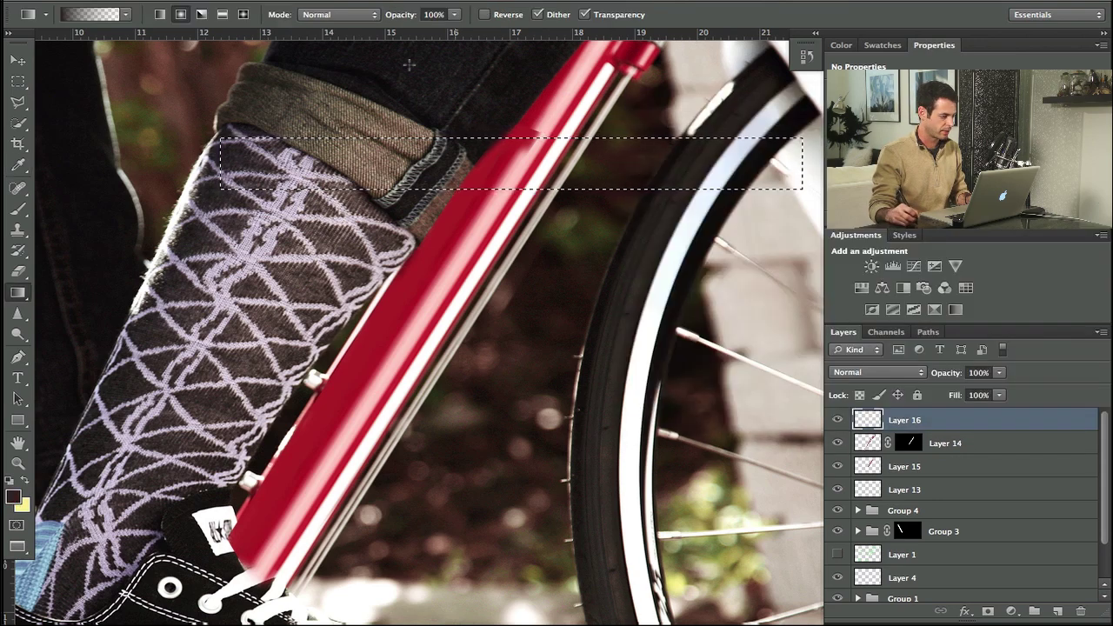
pyautogui.click(159, 13)
pyautogui.moveTo(508, 137); pyautogui.dragTo(508, 163)
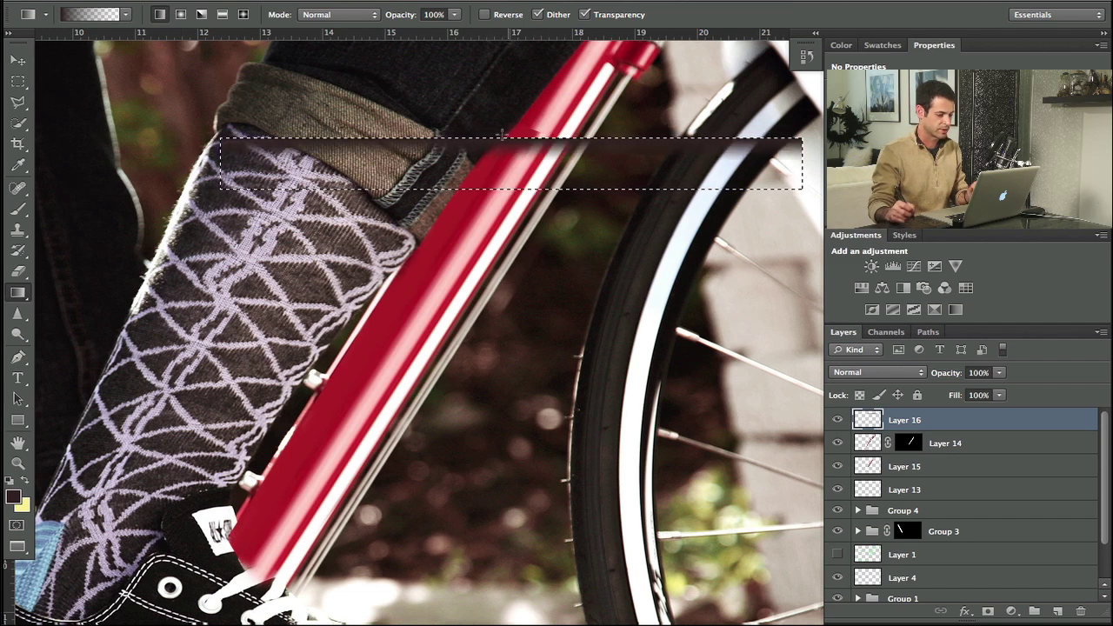
pyautogui.hotkey('ctrl', 'd')
# Step: Move the dark gradient strip onto the tube and rotate it to -58.98° so it shades the tube's leg-side edge
pyautogui.press('v')
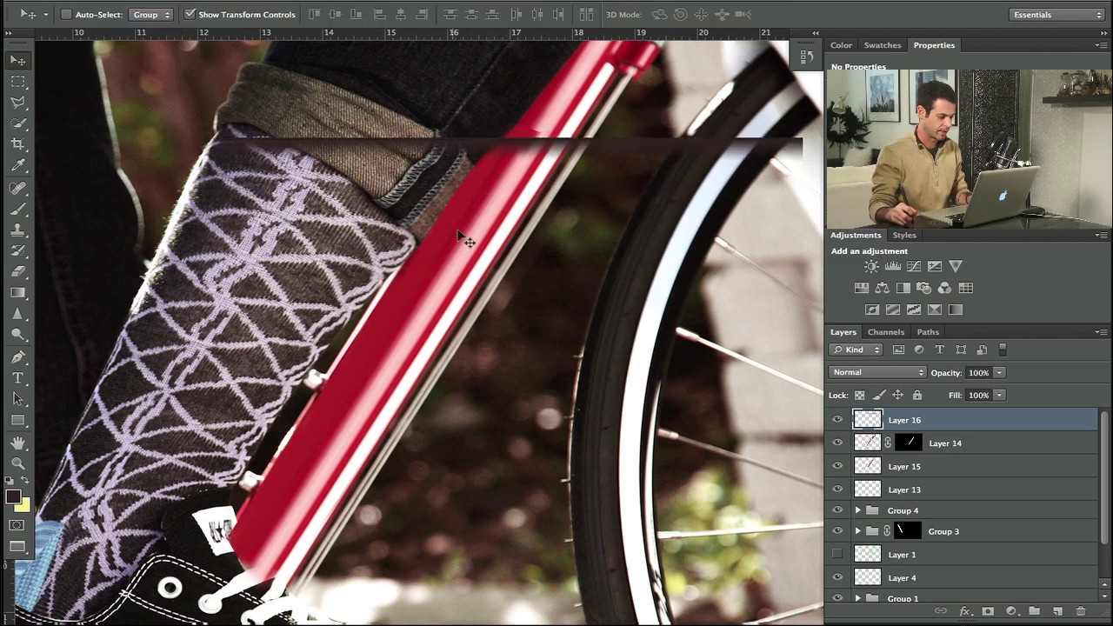
pyautogui.moveTo(517, 204); pyautogui.dragTo(398, 417)
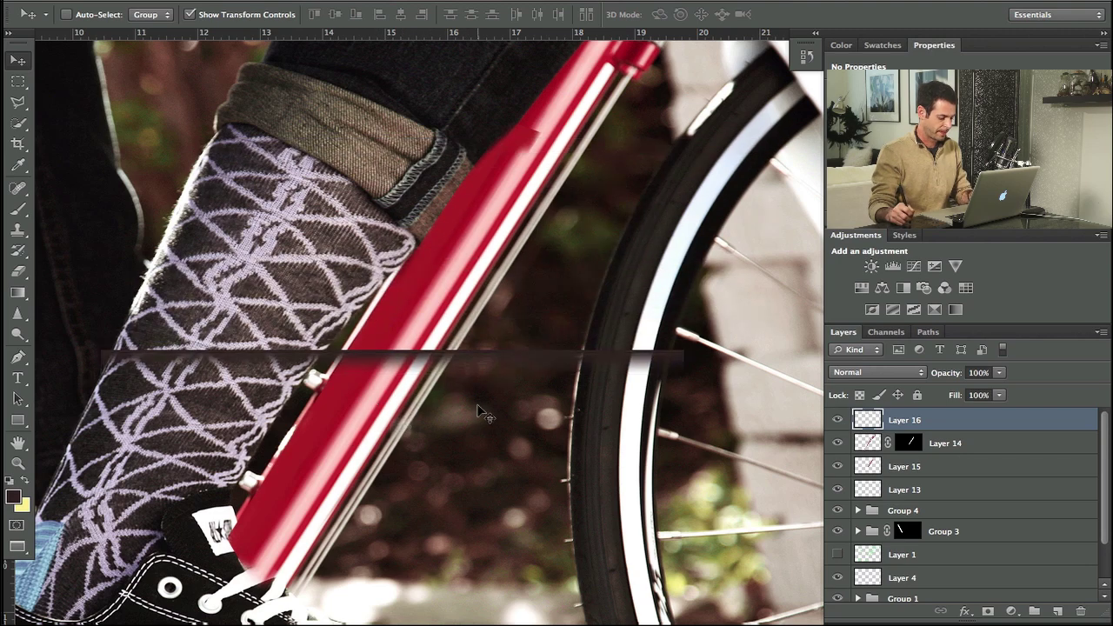
pyautogui.hotkey('ctrl', 't')
pyautogui.moveTo(696, 386); pyautogui.dragTo(582, 111)
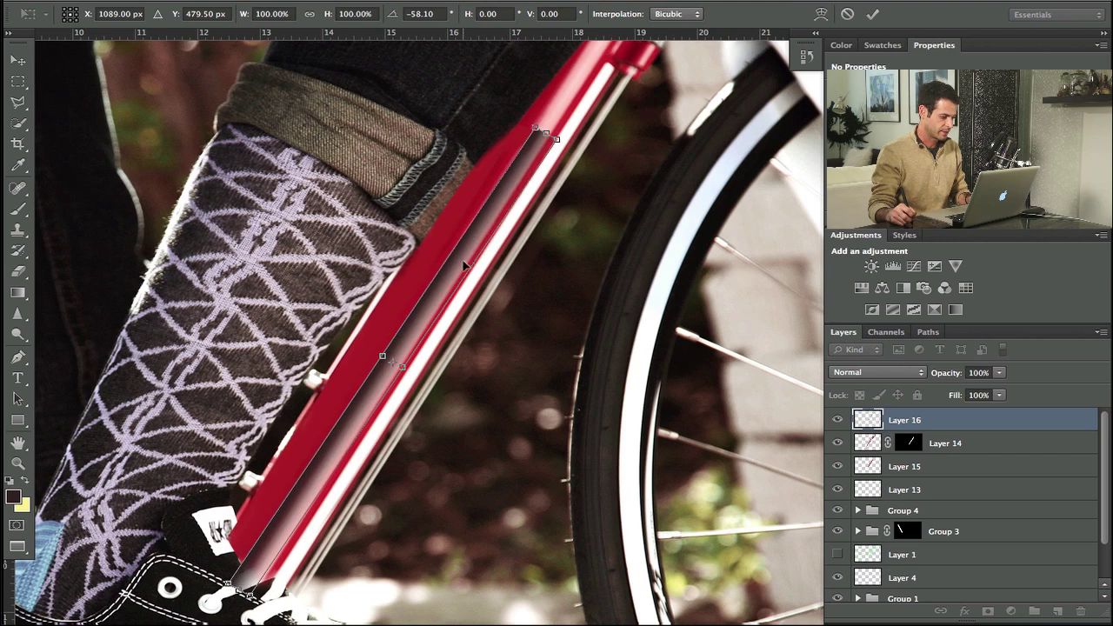
pyautogui.moveTo(483, 246); pyautogui.dragTo(441, 252)
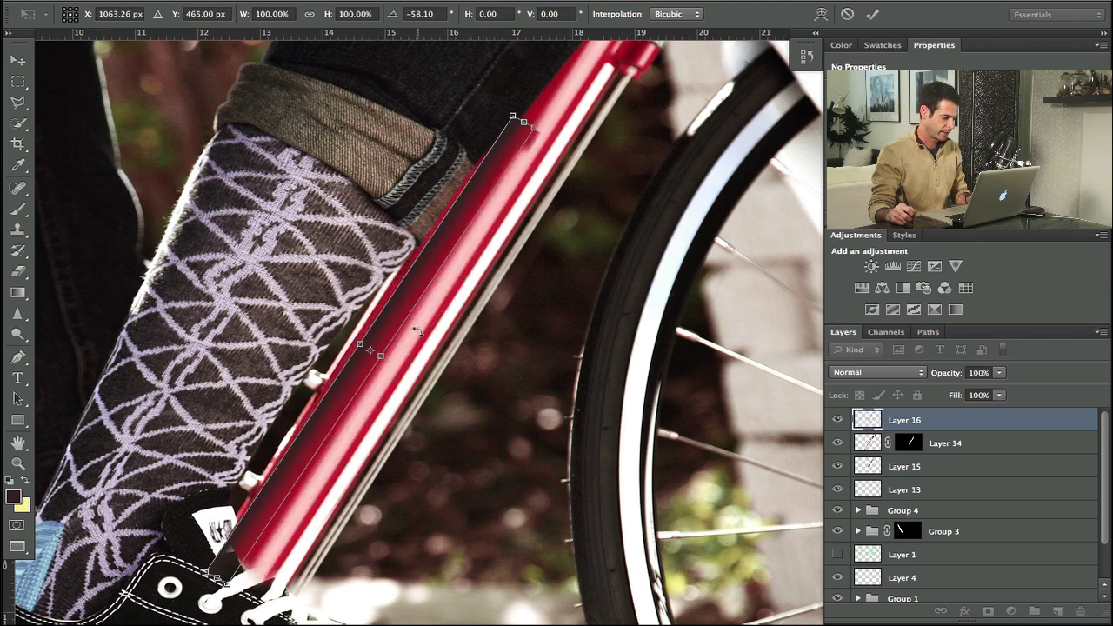
pyautogui.moveTo(561, 167); pyautogui.dragTo(560, 172)
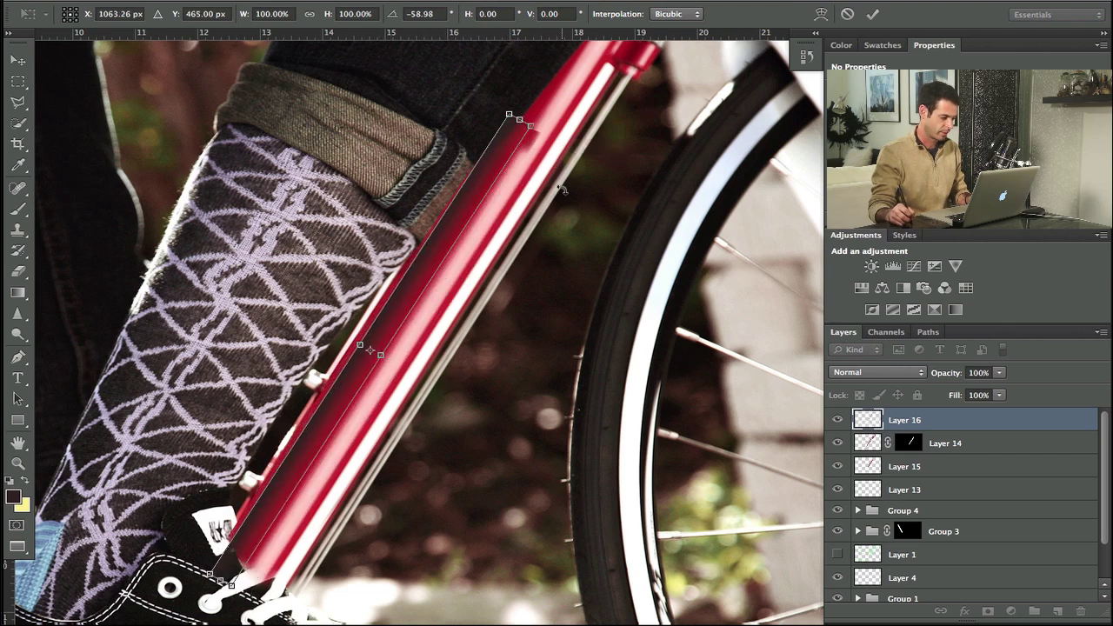
pyautogui.press('Return')
pyautogui.moveTo(443, 316); pyautogui.dragTo(435, 316)
# Step: Set Layer 16's blend mode to Soft Light and compare the tube's shading with the layer hidden and shown
pyautogui.click(920, 373)
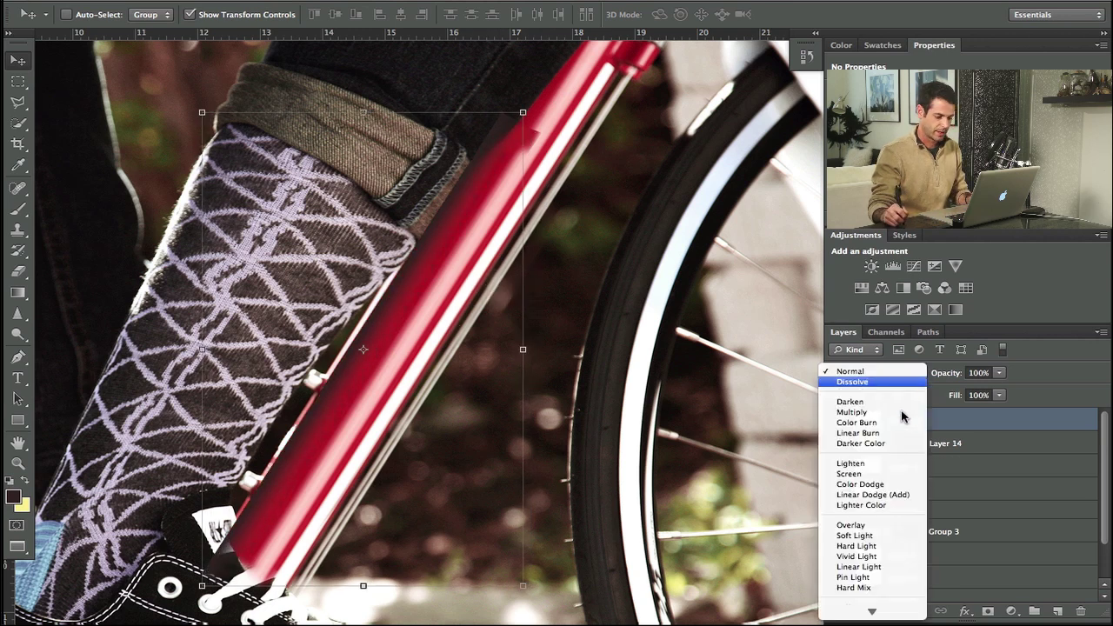
pyautogui.click(888, 537)
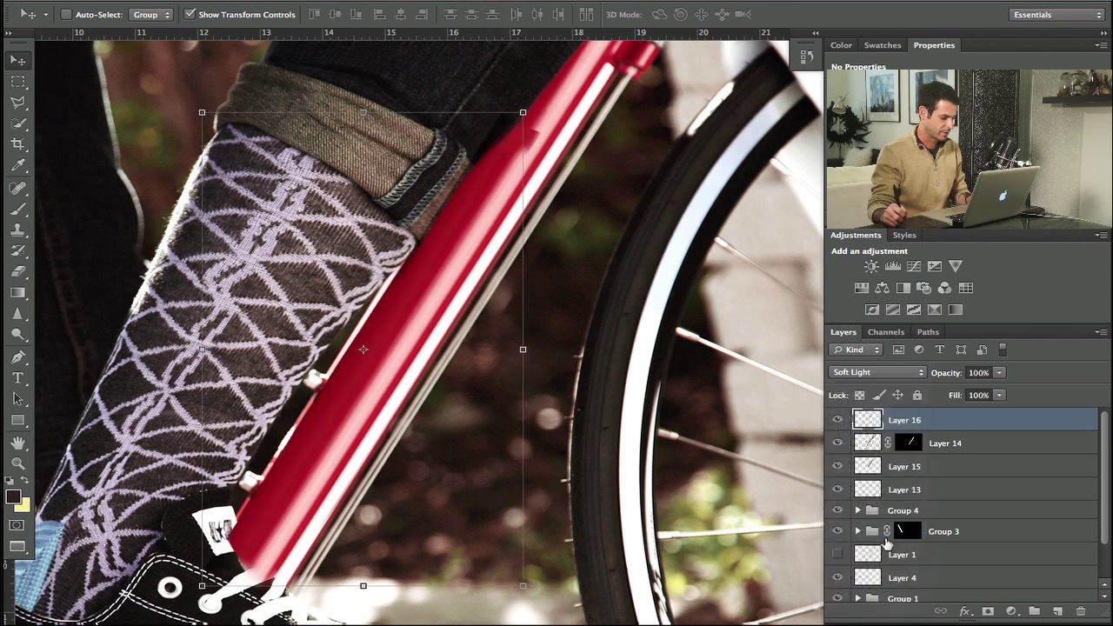
pyautogui.click(840, 420)
pyautogui.click(839, 421)
pyautogui.click(840, 420)
pyautogui.click(840, 421)
pyautogui.click(838, 422)
pyautogui.click(838, 421)
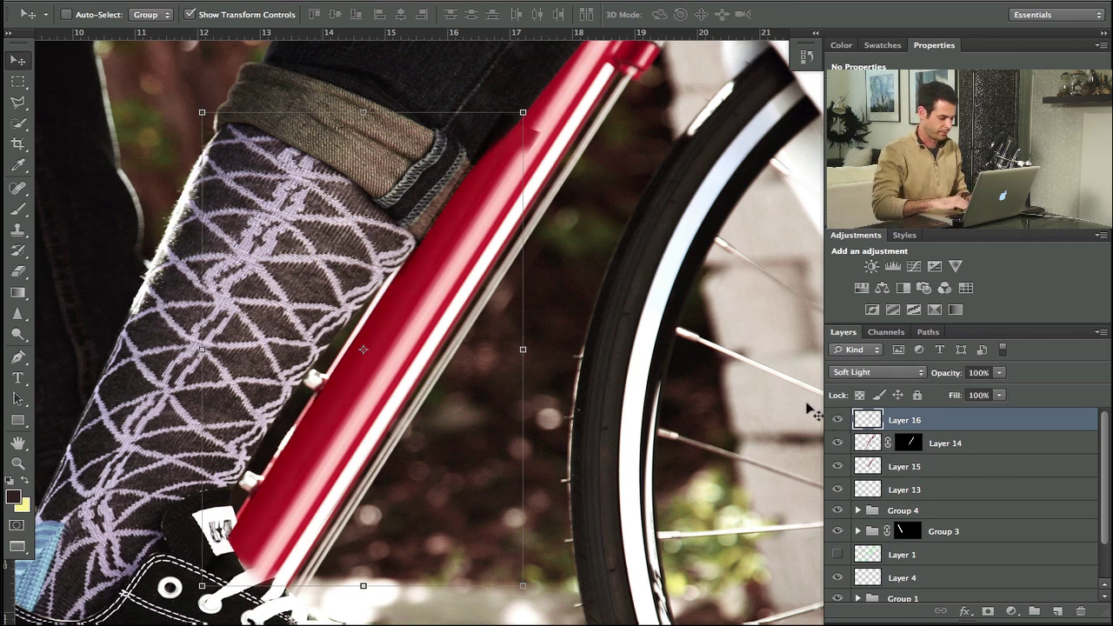
# Step: Duplicate Layer 16, lower the copy's opacity to 77%, and compare the tube with the copy hidden and shown
pyautogui.hotkey('ctrl', 'j')
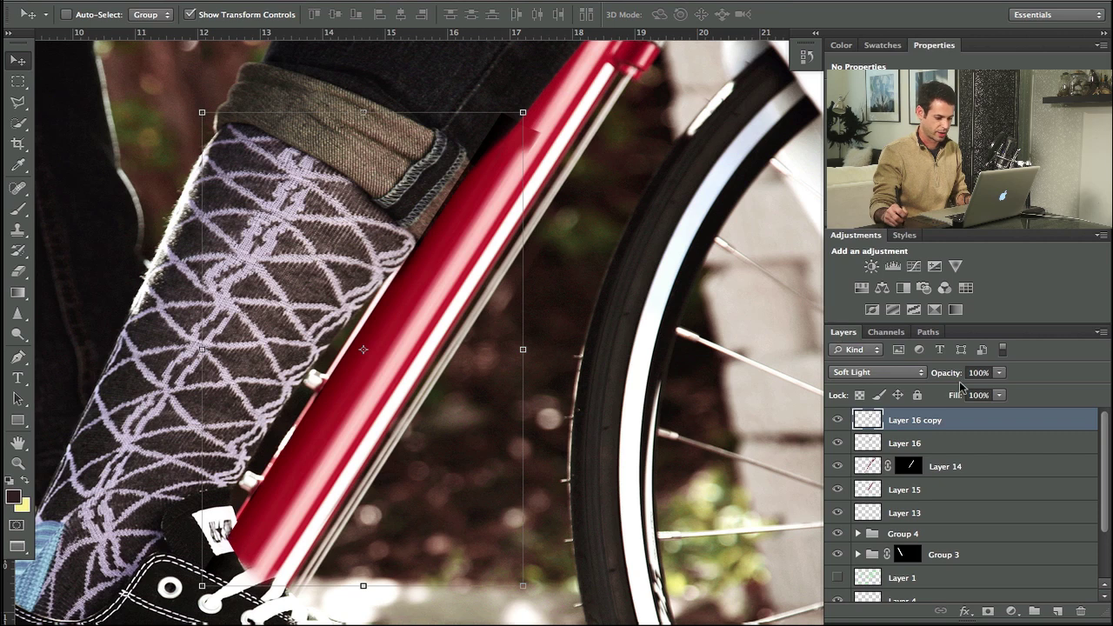
pyautogui.moveTo(956, 374); pyautogui.dragTo(934, 381)
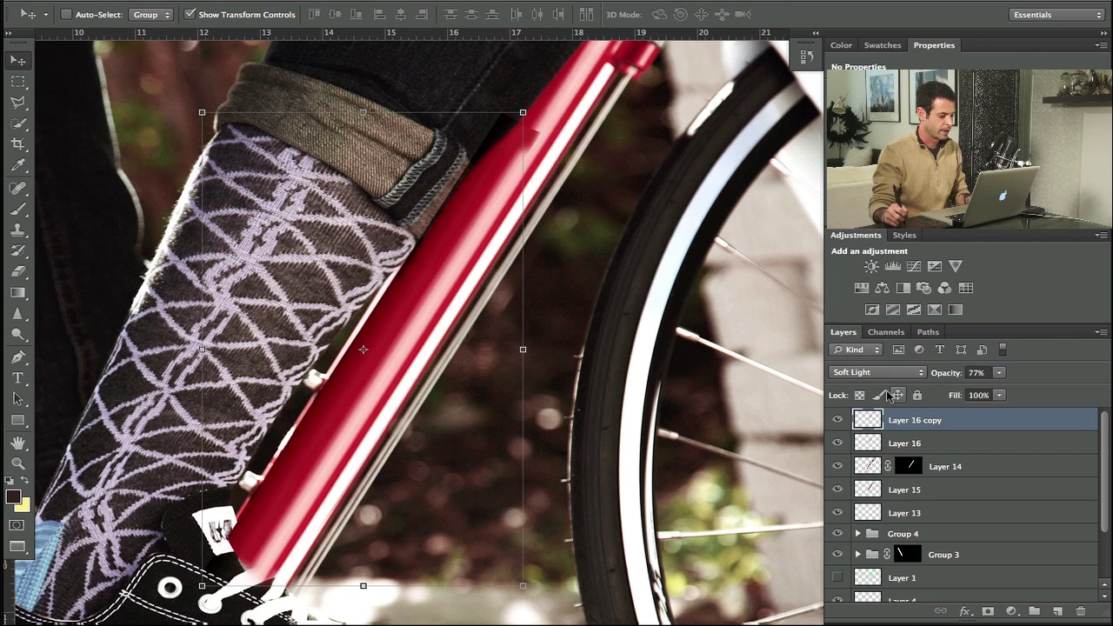
pyautogui.click(839, 421)
pyautogui.click(838, 422)
pyautogui.click(838, 421)
pyautogui.click(838, 421)
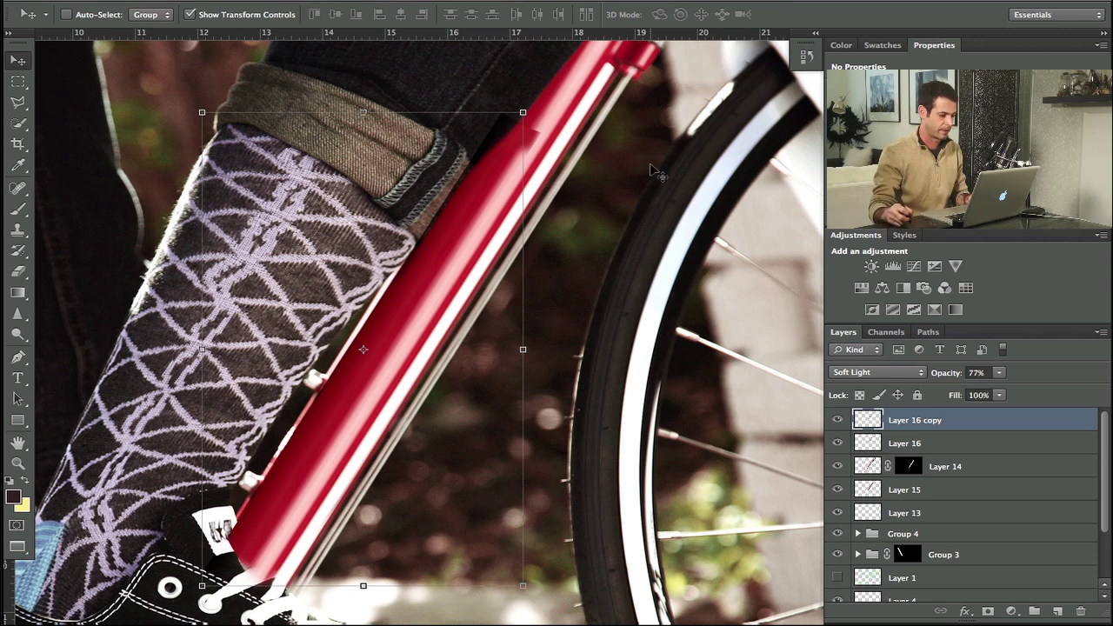
# Step: Add a new layer above the Layer 16 copy and select a wide, shallow rectangular strip across the sock, tube and wheel
pyautogui.hotkey('ctrl', 'shift', 'alt', 'n')
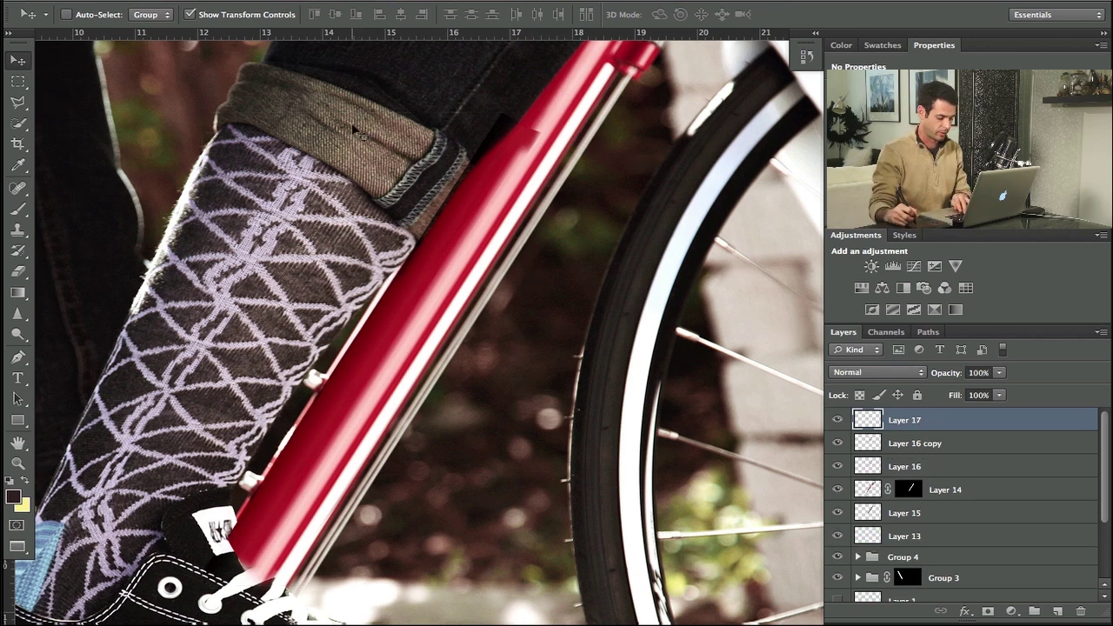
pyautogui.press('m')
pyautogui.moveTo(174, 187); pyautogui.dragTo(791, 223)
# Step: Fill the strip selection on Layer 17 with a narrow reflected white-to-transparent gradient and deselect it
pyautogui.press('g')
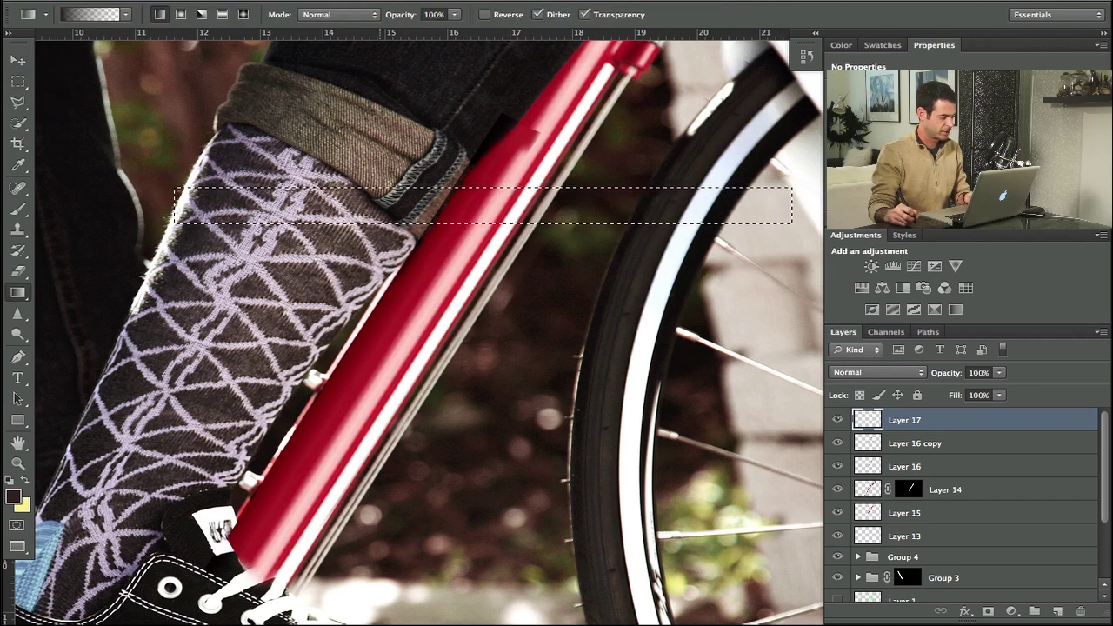
pyautogui.click(220, 17)
pyautogui.press('d')
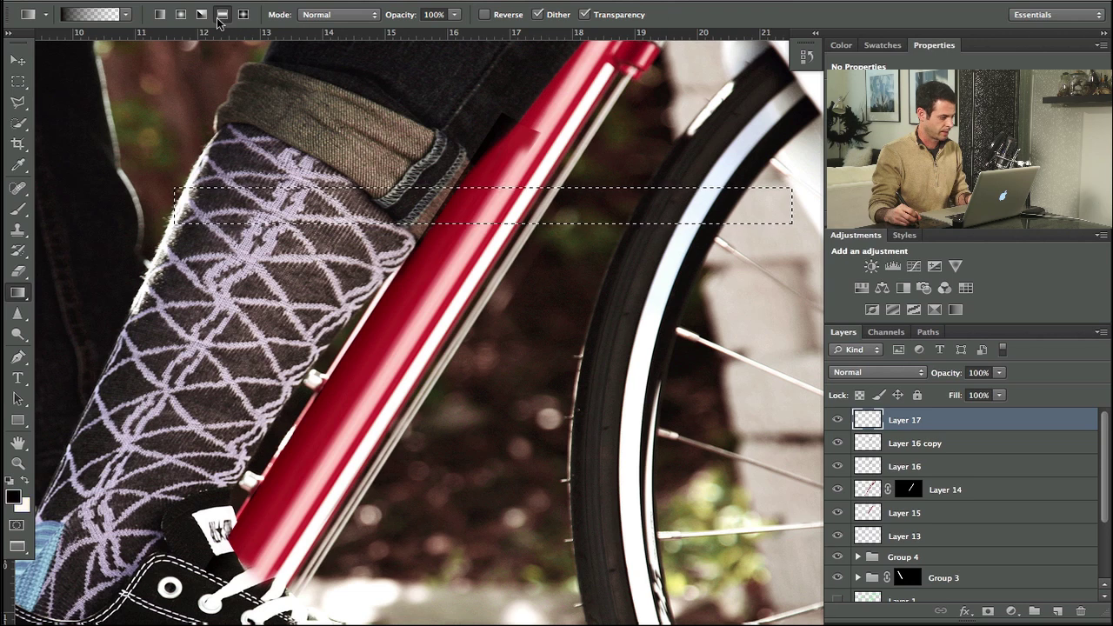
pyautogui.press('x')
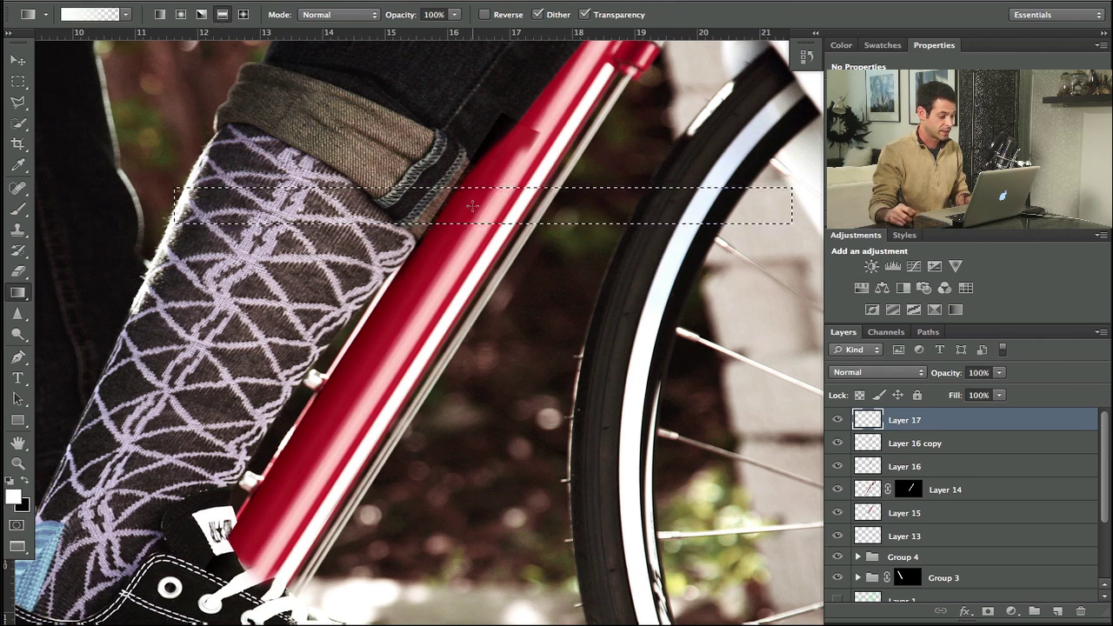
pyautogui.moveTo(471, 205); pyautogui.dragTo(471, 214)
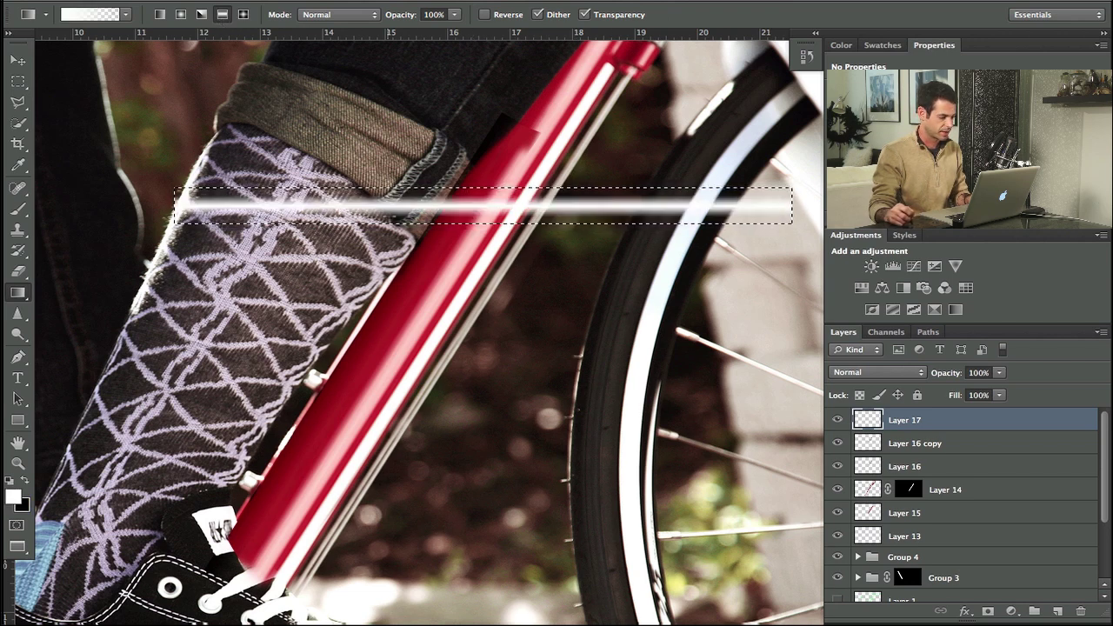
pyautogui.hotkey('ctrl', 'd')
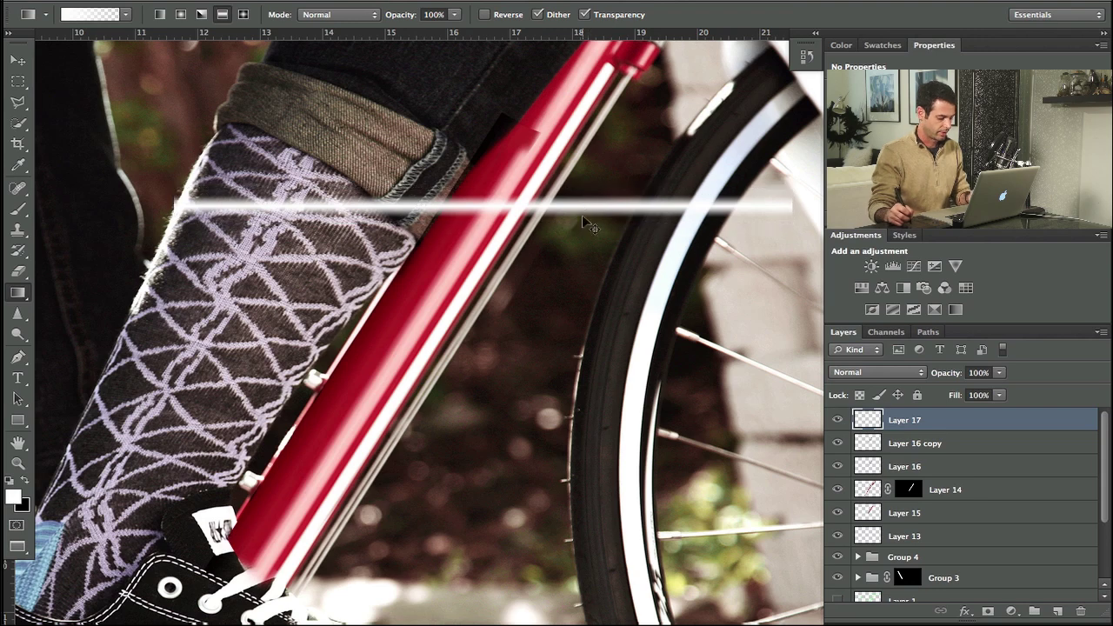
# Step: Rotate the white gradient strip to -58.68° and move it along the tube's leg-side edge
pyautogui.press('v')
pyautogui.moveTo(157, 188)
pyautogui.mouseDown()
pyautogui.moveTo(280, 375)
pyautogui.moveTo(358, 414)
pyautogui.mouseUp()
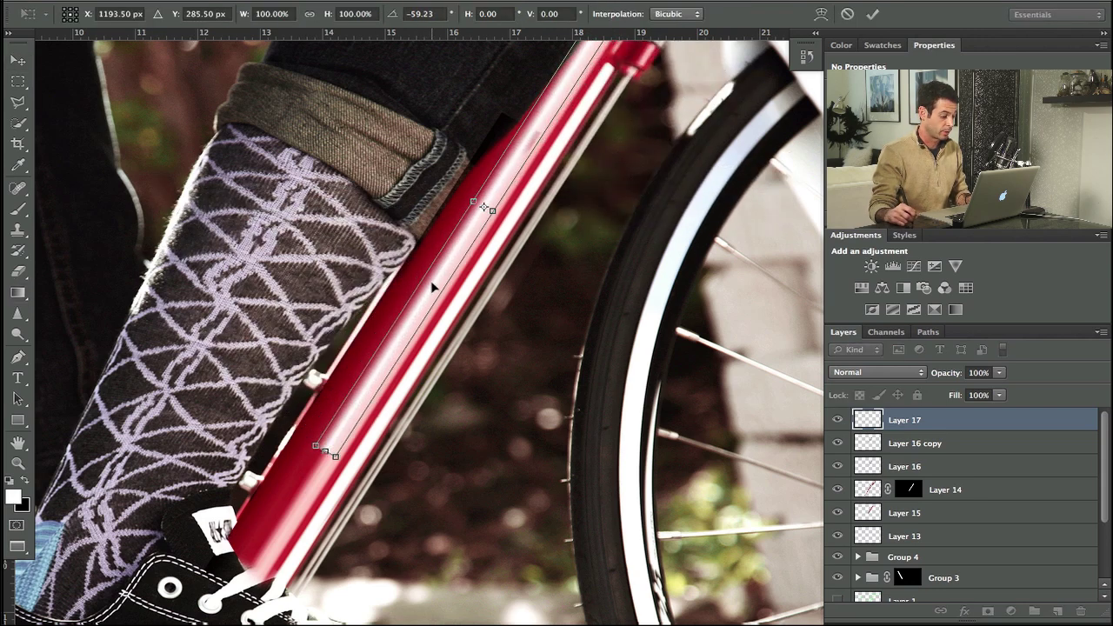
pyautogui.moveTo(433, 287)
pyautogui.mouseDown()
pyautogui.moveTo(273, 436)
pyautogui.moveTo(319, 407)
pyautogui.moveTo(330, 412)
pyautogui.mouseUp()
pyautogui.moveTo(579, 114); pyautogui.dragTo(588, 109)
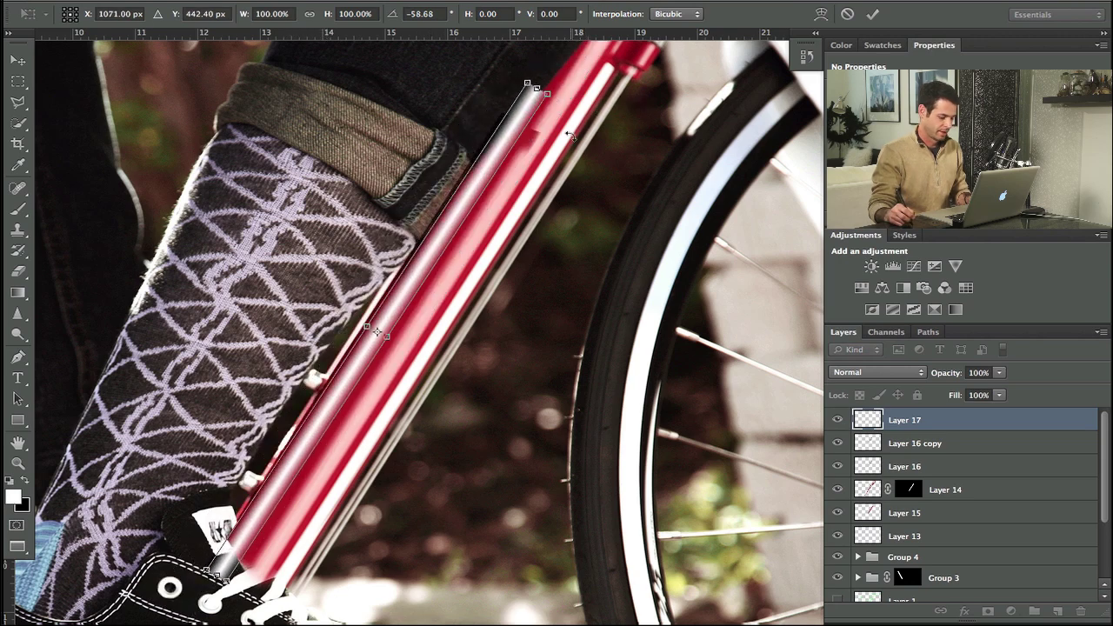
pyautogui.press('Return')
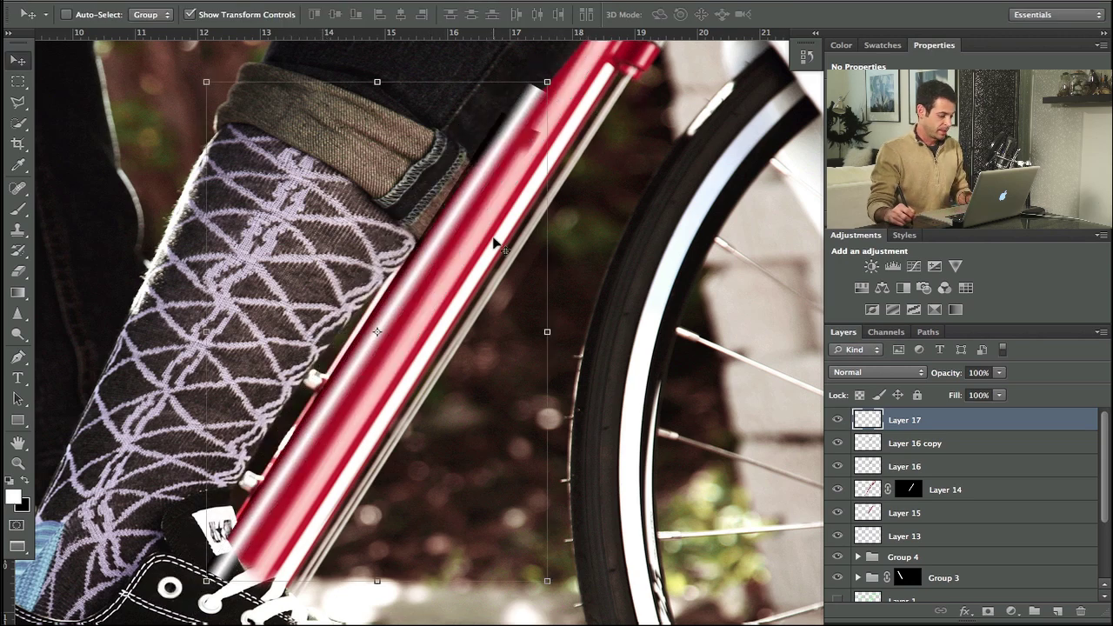
# Step: Set Layer 17's blend mode to Soft Light, lower its opacity to 64%, and nudge the highlight along the tube's edge
pyautogui.click(879, 372)
pyautogui.click(879, 536)
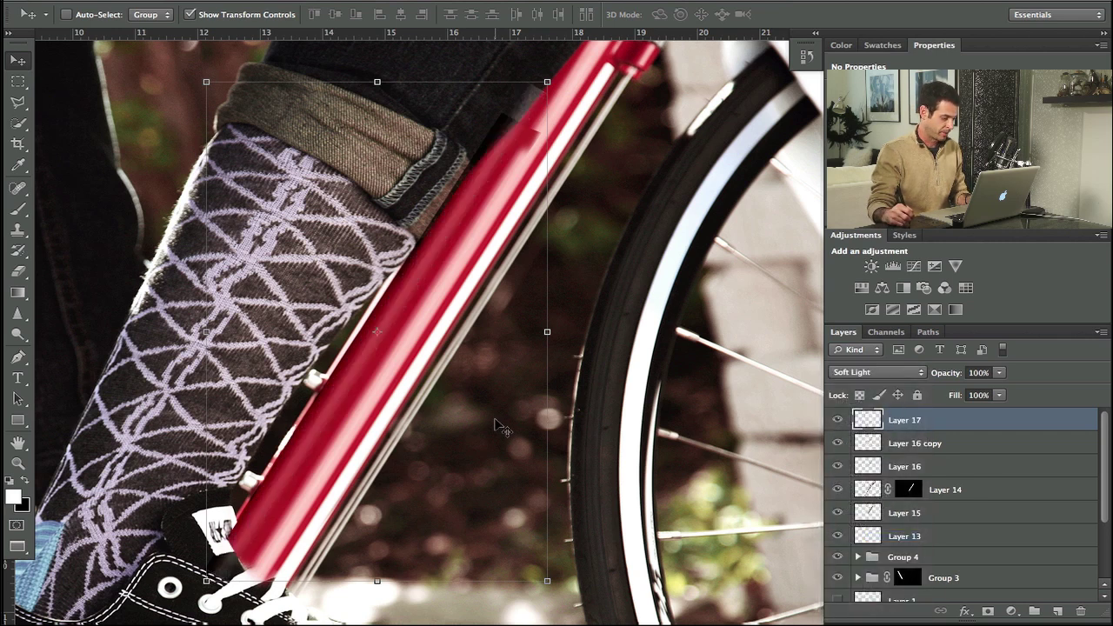
pyautogui.moveTo(483, 435); pyautogui.dragTo(494, 426)
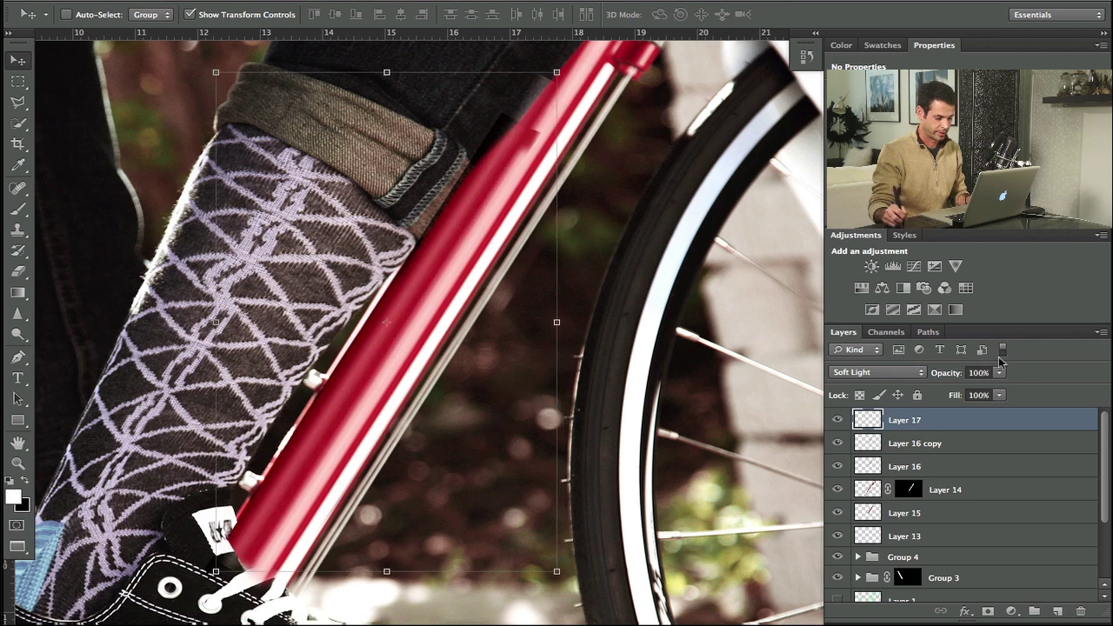
pyautogui.moveTo(946, 375); pyautogui.dragTo(915, 387)
pyautogui.moveTo(504, 442); pyautogui.dragTo(502, 449)
# Step: Compare the tube with its upper shading layers hidden and shown, and reduce Layer 17's opacity to 39%
pyautogui.moveTo(839, 420); pyautogui.dragTo(841, 464)
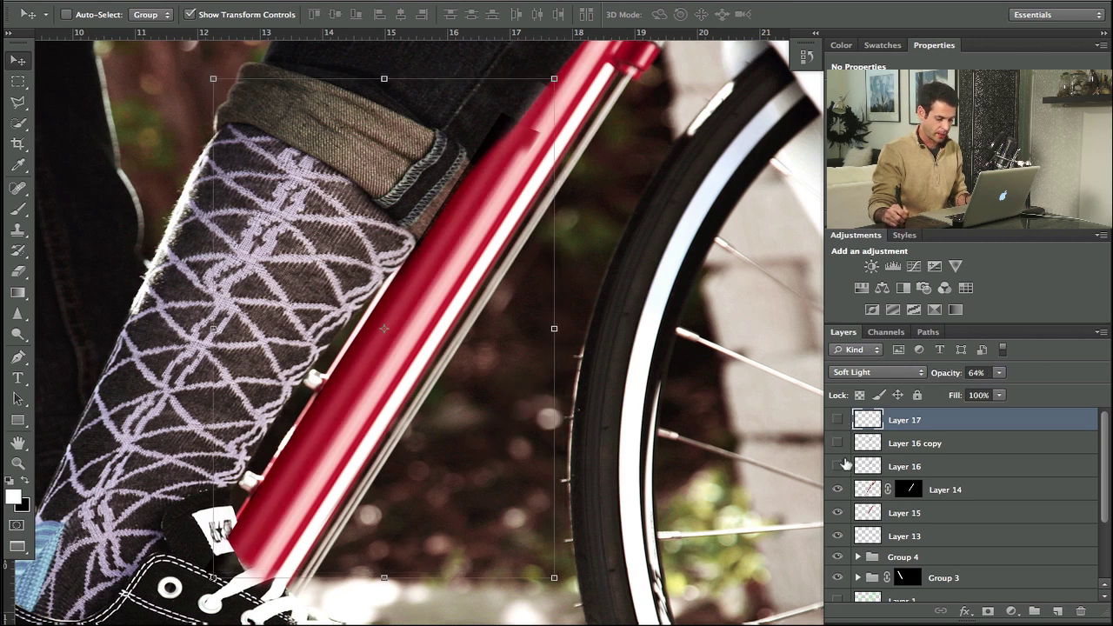
pyautogui.moveTo(843, 534); pyautogui.dragTo(837, 420)
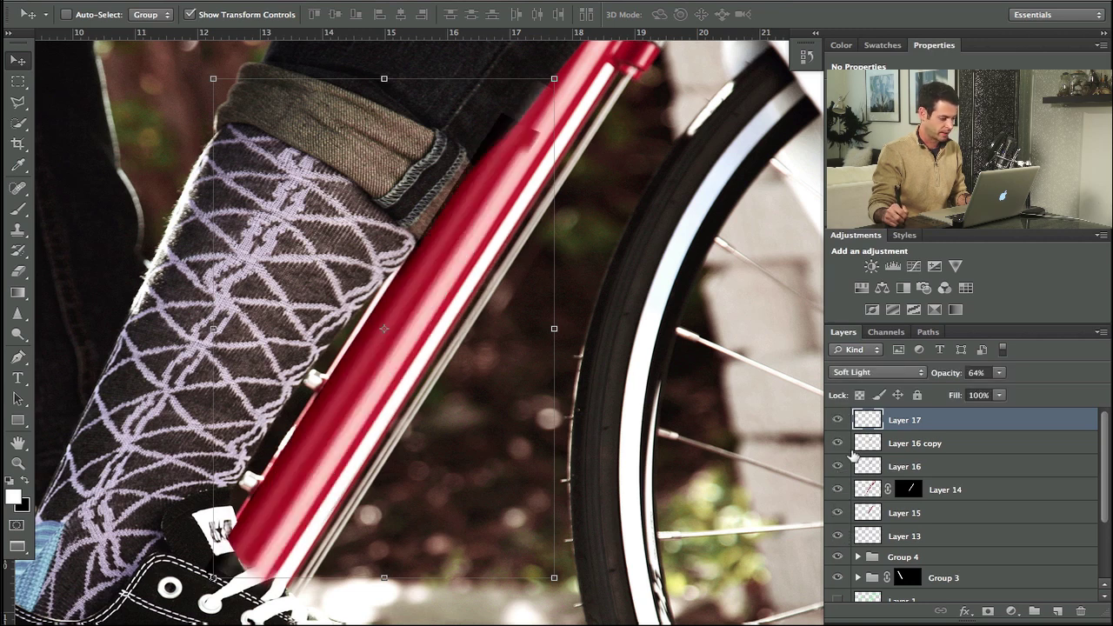
pyautogui.moveTo(953, 380); pyautogui.dragTo(932, 383)
# Step: Group Layer 17 down through Layer 13, compare the tube with and without the group, and leave it hidden
pyautogui.keyDown('shift'); pyautogui.click(950, 537); pyautogui.keyUp('shift')
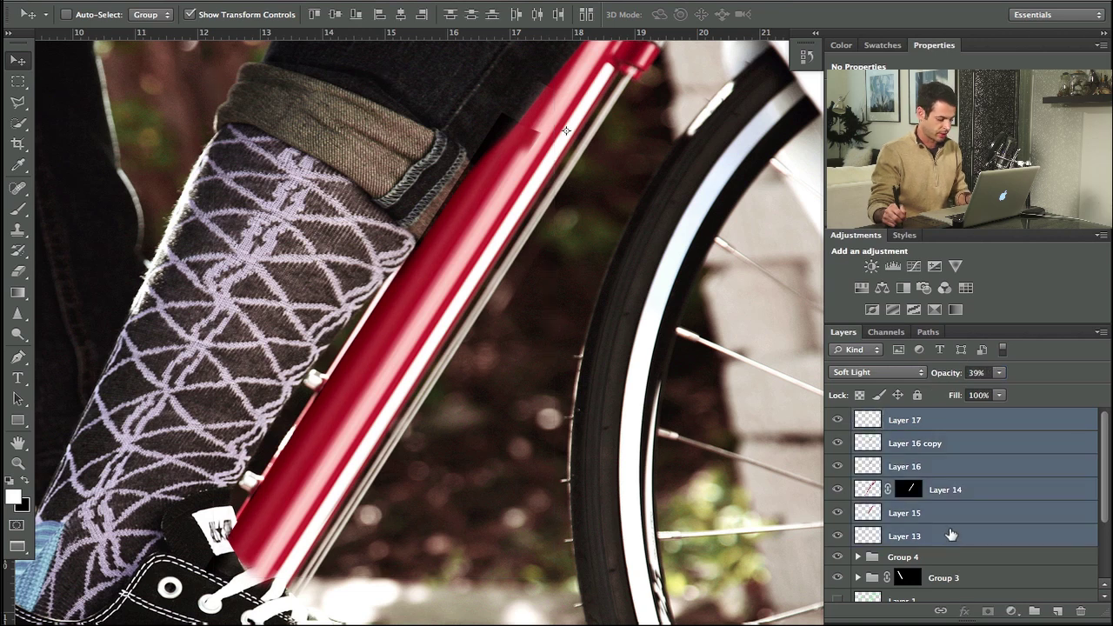
pyautogui.hotkey('ctrl', 'g')
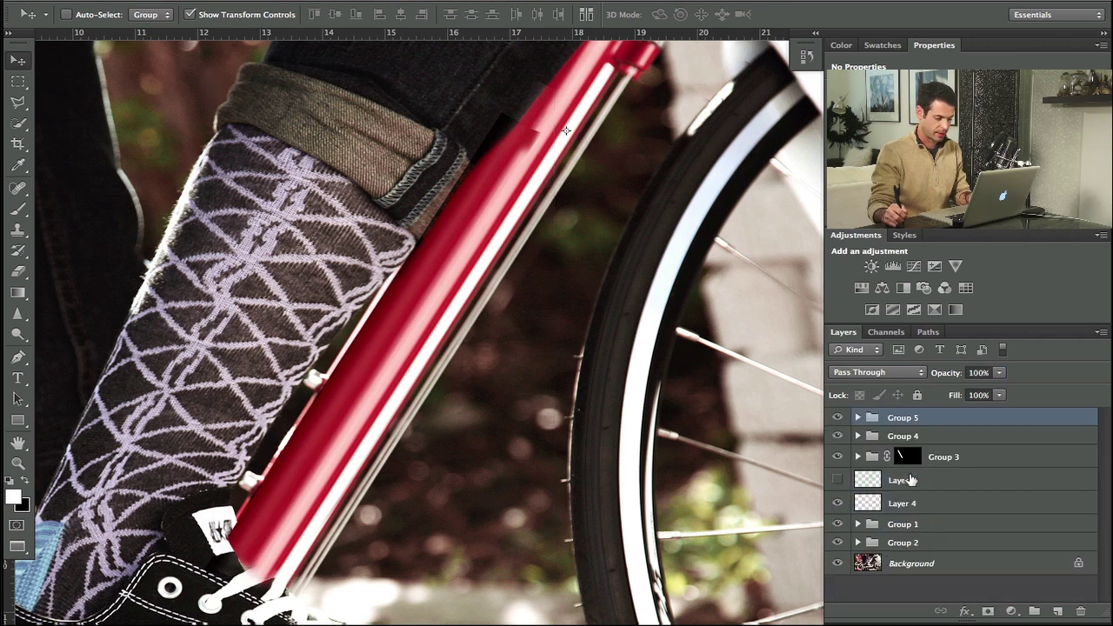
pyautogui.click(838, 418)
pyautogui.click(838, 418)
pyautogui.click(839, 418)
pyautogui.click(839, 418)
pyautogui.click(840, 418)
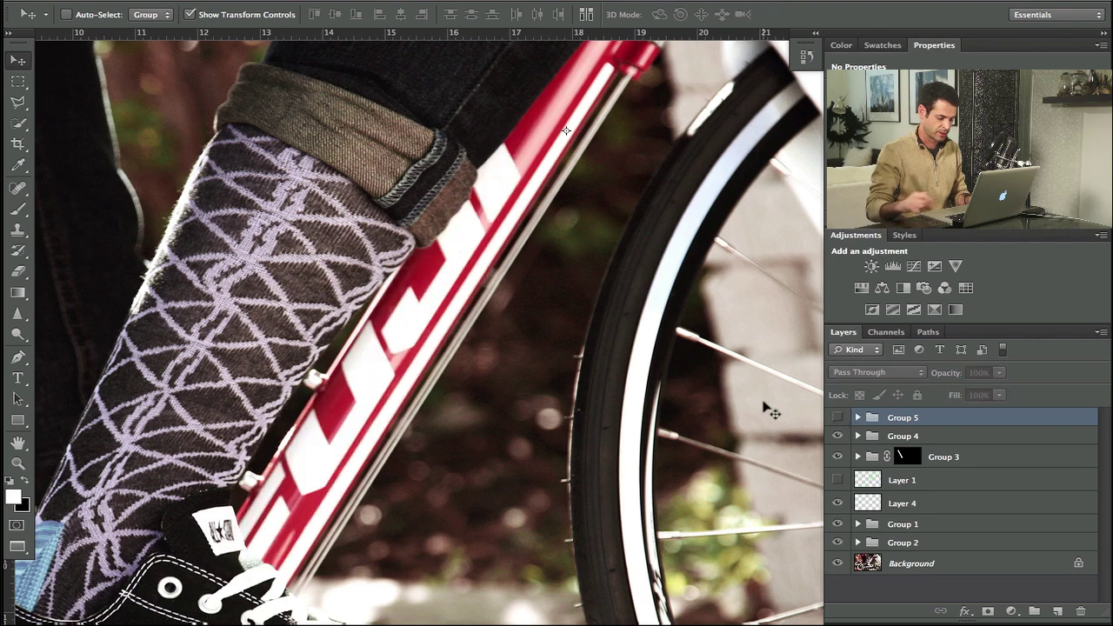
# Step: Select the trouser cuff and sock area beside the tube with the freehand Lasso, tracing their edge against the frame
pyautogui.hotkey('ctrl', '+')
pyautogui.hotkey('ctrl', '+')
pyautogui.moveTo(383, 240); pyautogui.dragTo(478, 290)
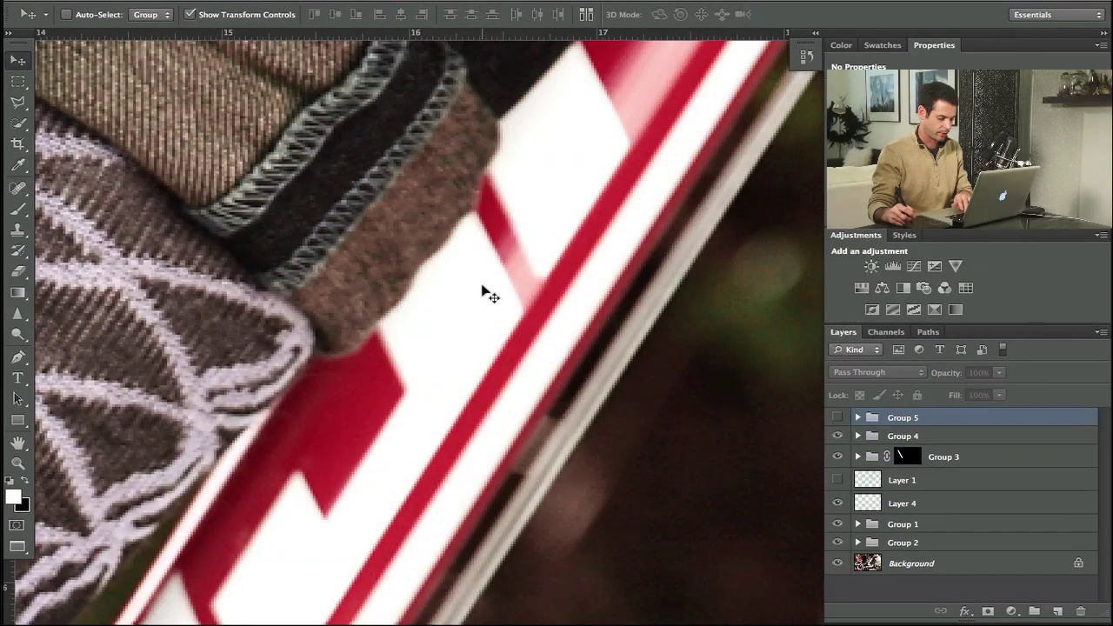
pyautogui.press('l')
pyautogui.click(287, 321)
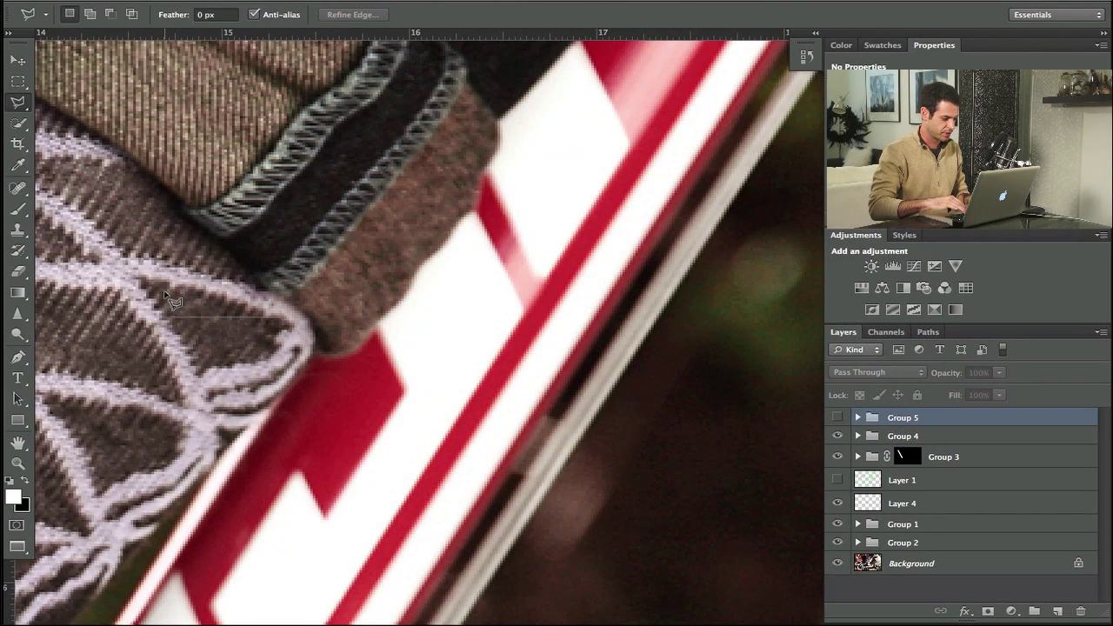
pyautogui.hotkey('shift', 'l')
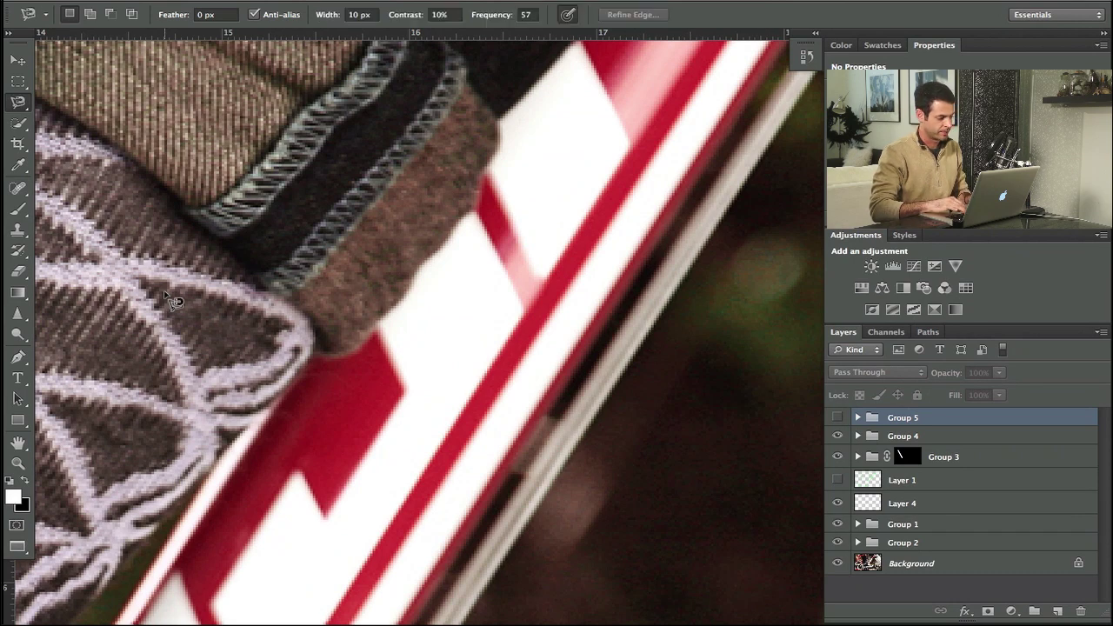
pyautogui.hotkey('shift', 'l')
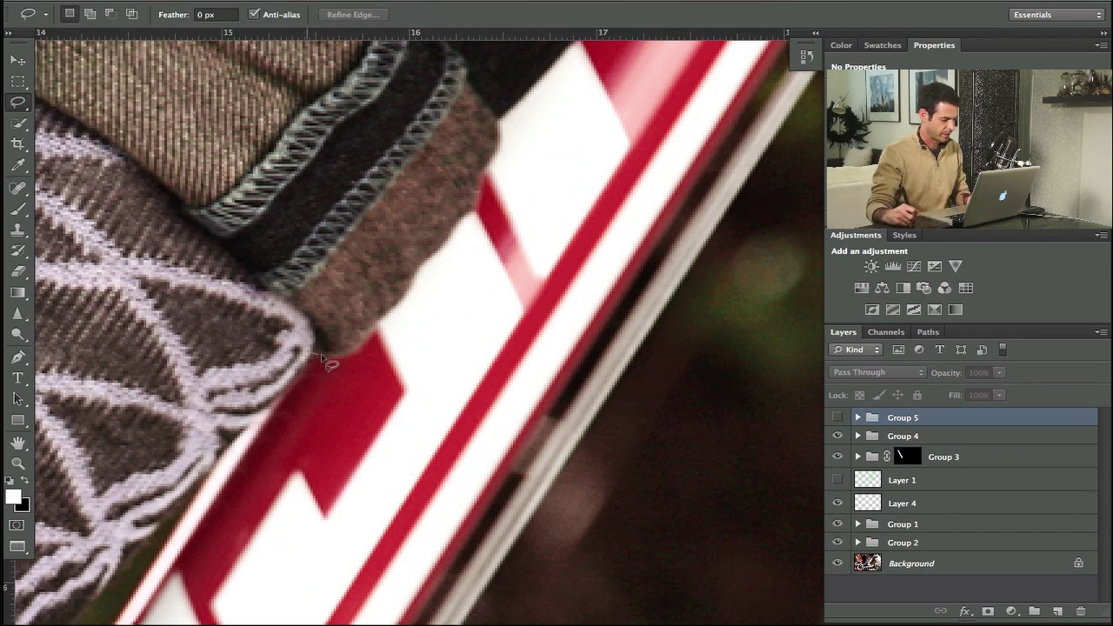
pyautogui.moveTo(376, 324); pyautogui.dragTo(399, 304)
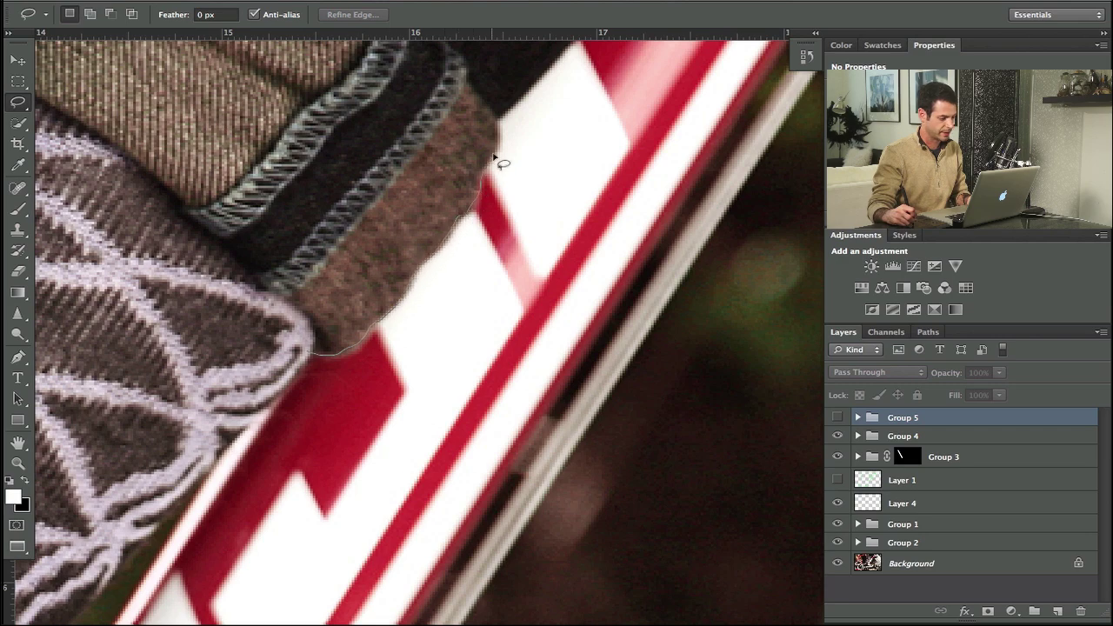
pyautogui.moveTo(499, 129)
pyautogui.mouseDown()
pyautogui.moveTo(335, 400)
pyautogui.moveTo(437, 292)
pyautogui.moveTo(583, 110)
pyautogui.moveTo(421, 306)
pyautogui.moveTo(592, 94)
pyautogui.moveTo(440, 99)
pyautogui.moveTo(278, 203)
pyautogui.moveTo(123, 372)
pyautogui.moveTo(283, 187)
pyautogui.moveTo(407, 94)
pyautogui.moveTo(208, 311)
pyautogui.mouseUp()
pyautogui.moveTo(190, 481)
pyautogui.mouseDown()
pyautogui.moveTo(223, 298)
pyautogui.moveTo(201, 405)
pyautogui.moveTo(252, 434)
pyautogui.moveTo(484, 186)
pyautogui.mouseUp()
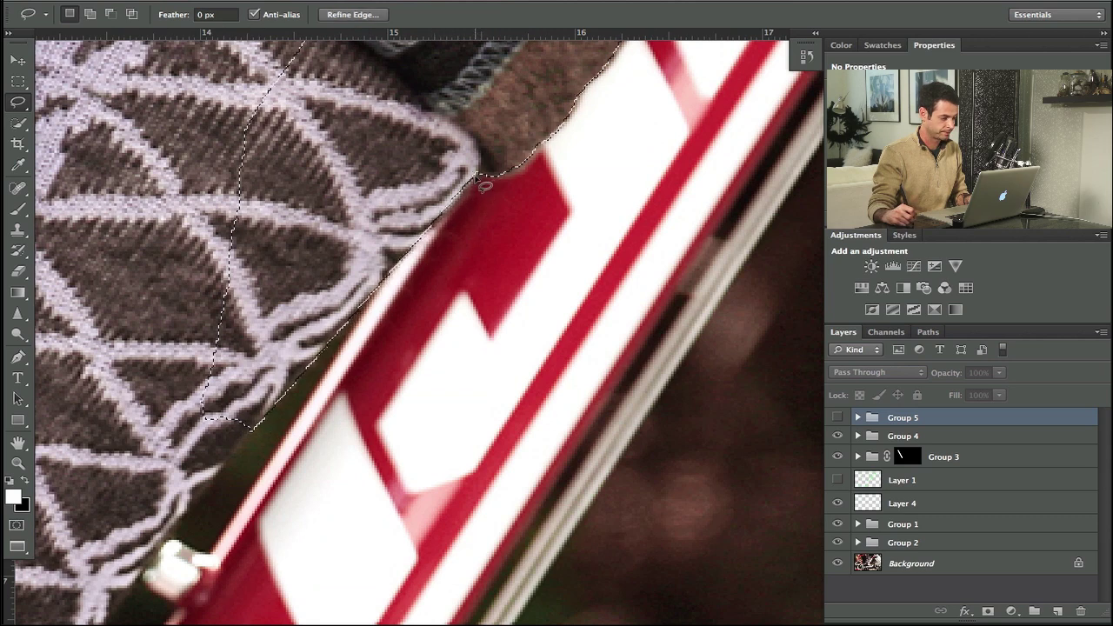
# Step: Show Group 5, add a mask that hides the selected cuff and sock area, and compare the group hidden and shown
pyautogui.click(837, 417)
pyautogui.click(988, 611)
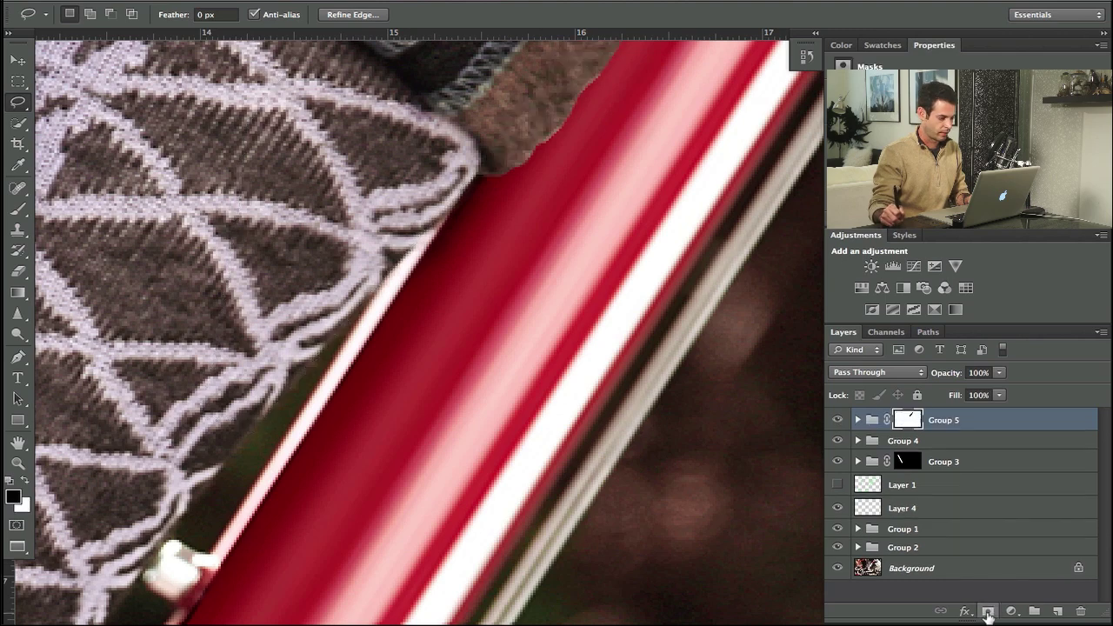
pyautogui.hotkey('ctrl', '-')
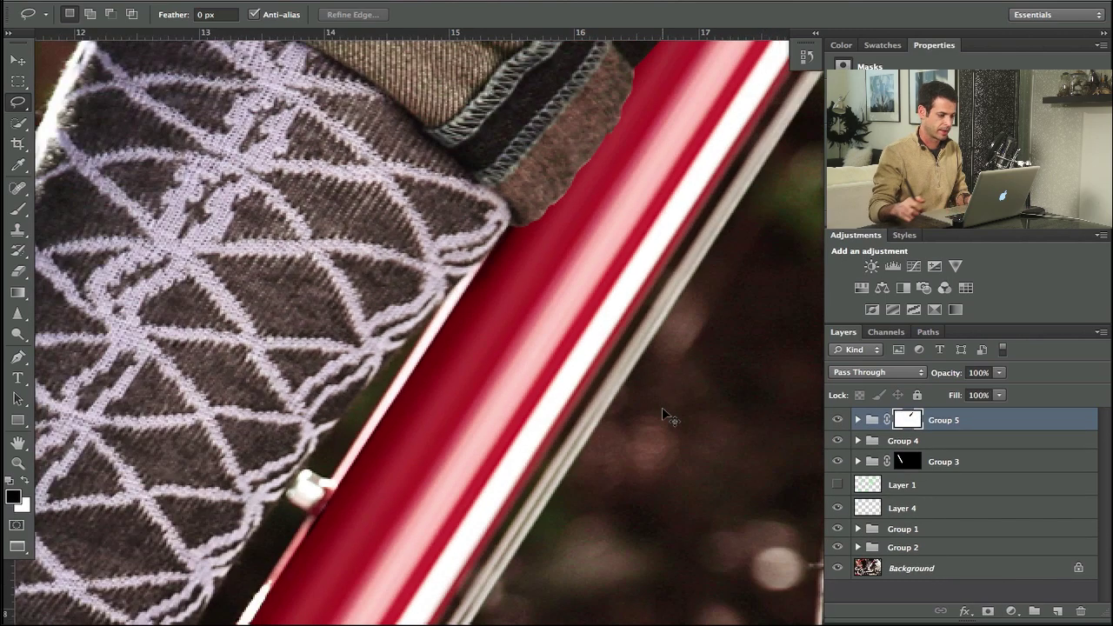
pyautogui.hotkey('ctrl', '+')
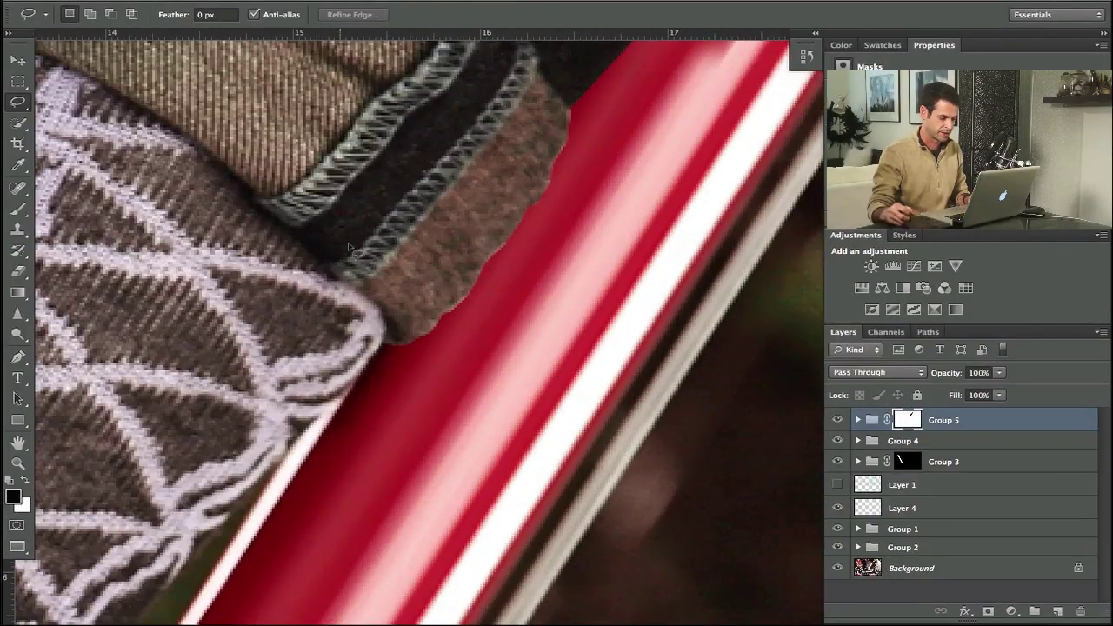
pyautogui.click(838, 420)
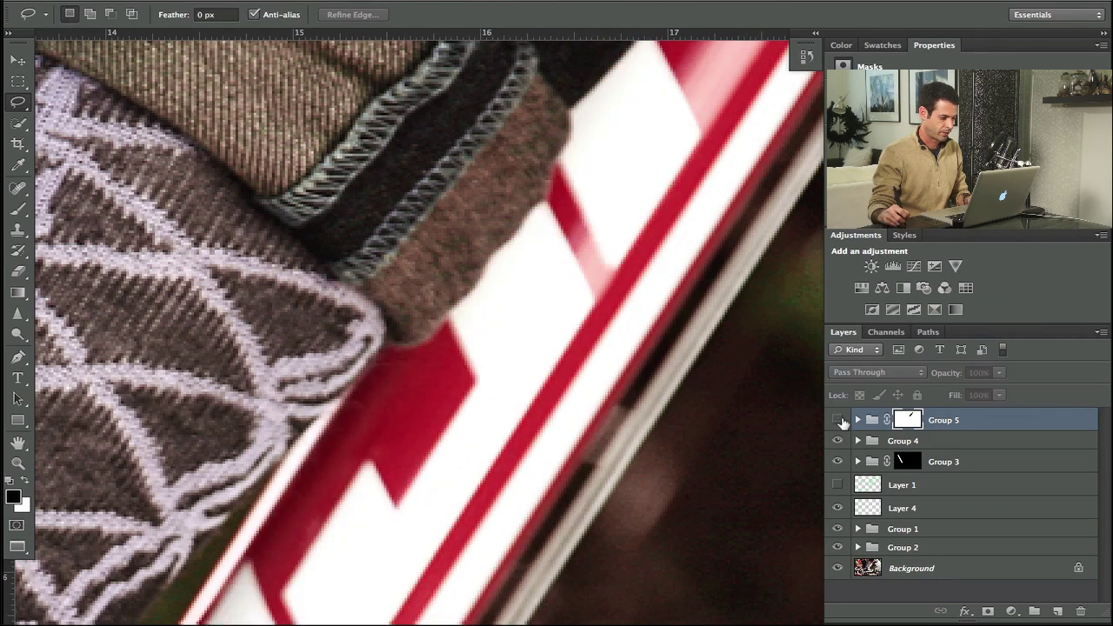
pyautogui.click(834, 421)
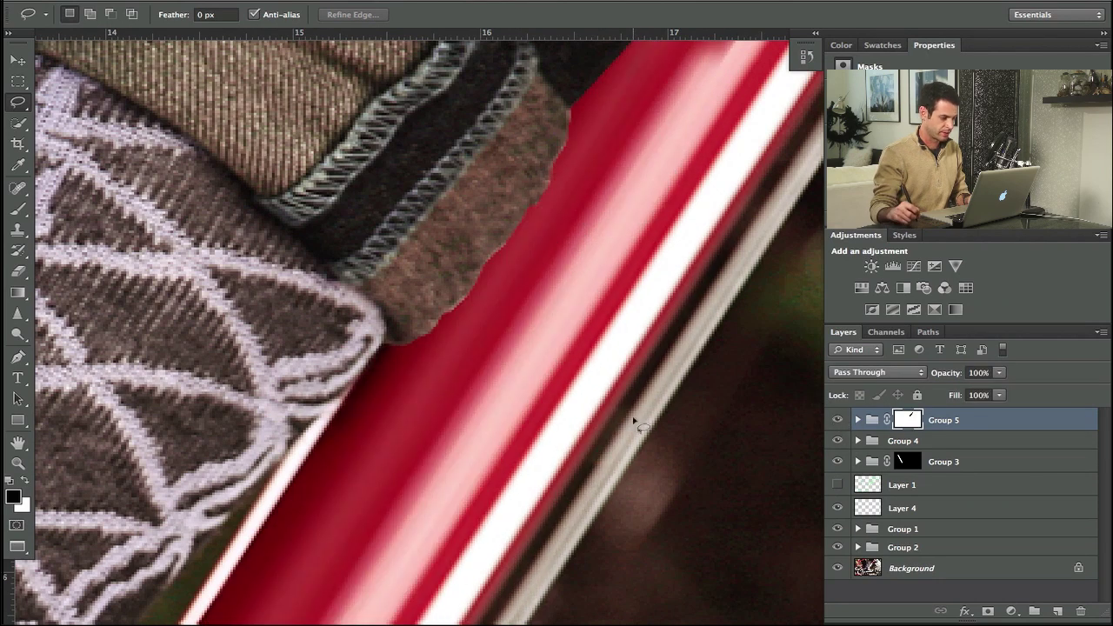
# Step: Soften Group 5's mask with a Gaussian Blur of 1.5 pixels radius
pyautogui.click(412, 1)
pyautogui.moveTo(486, 179)
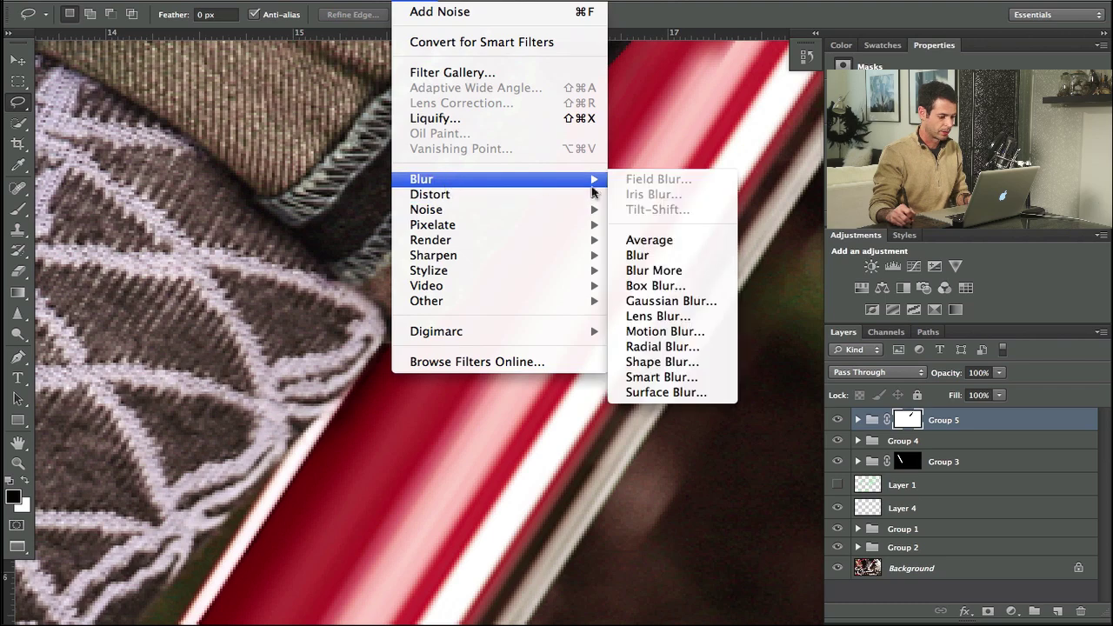
pyautogui.click(683, 306)
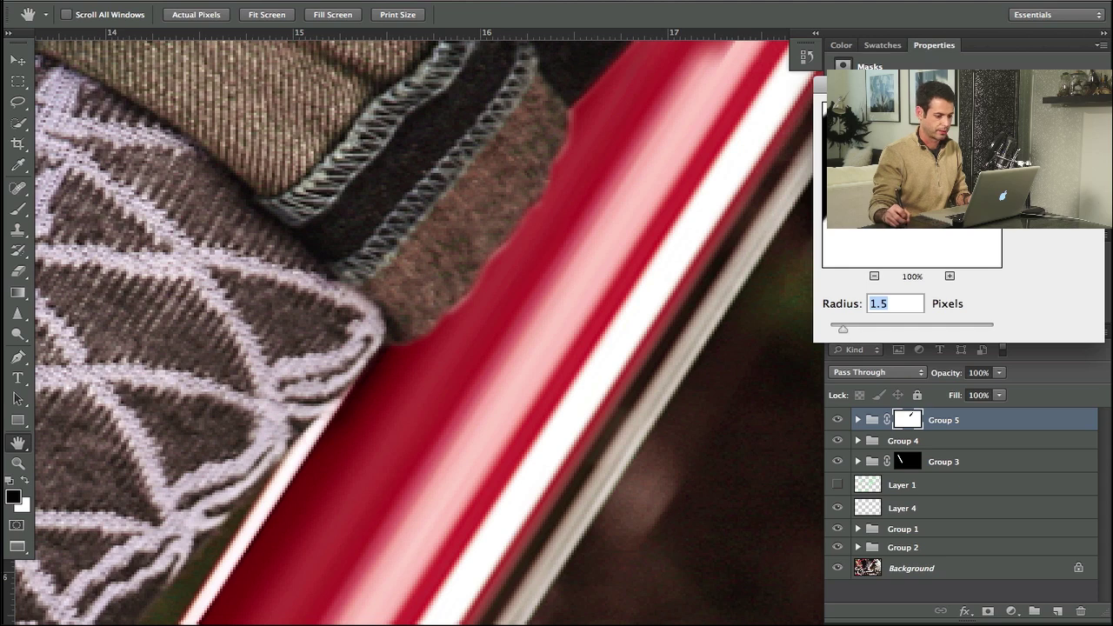
pyautogui.press('Return')
# Step: Paint white on Group 5's mask with an 18 px brush along the cuff's edge to refine its border with the tube
pyautogui.press('l')
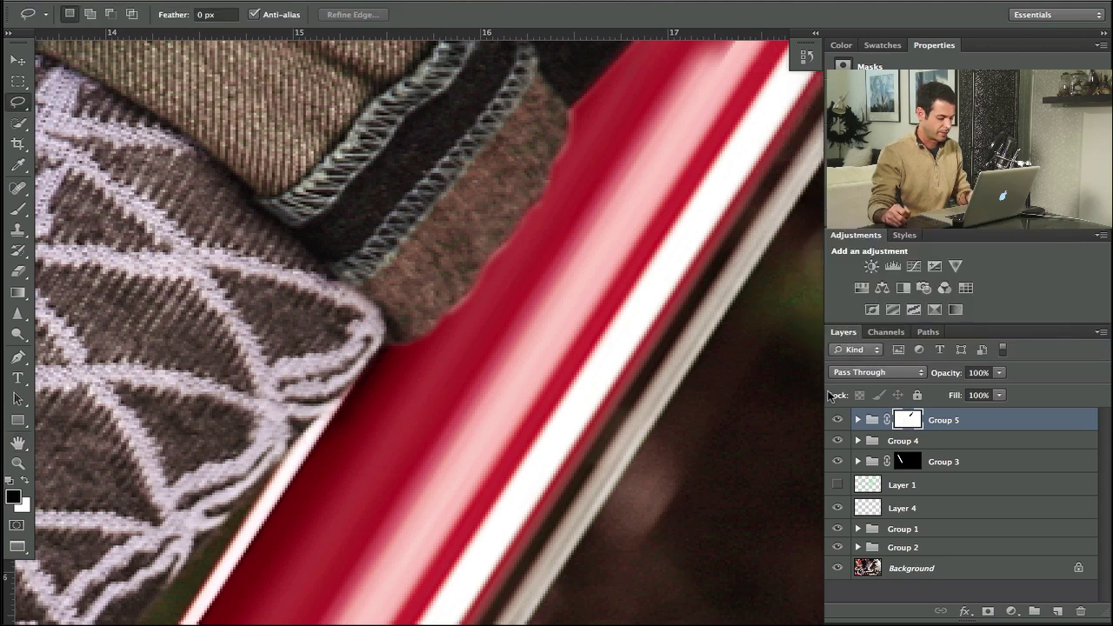
pyautogui.press('b')
pyautogui.press('x')
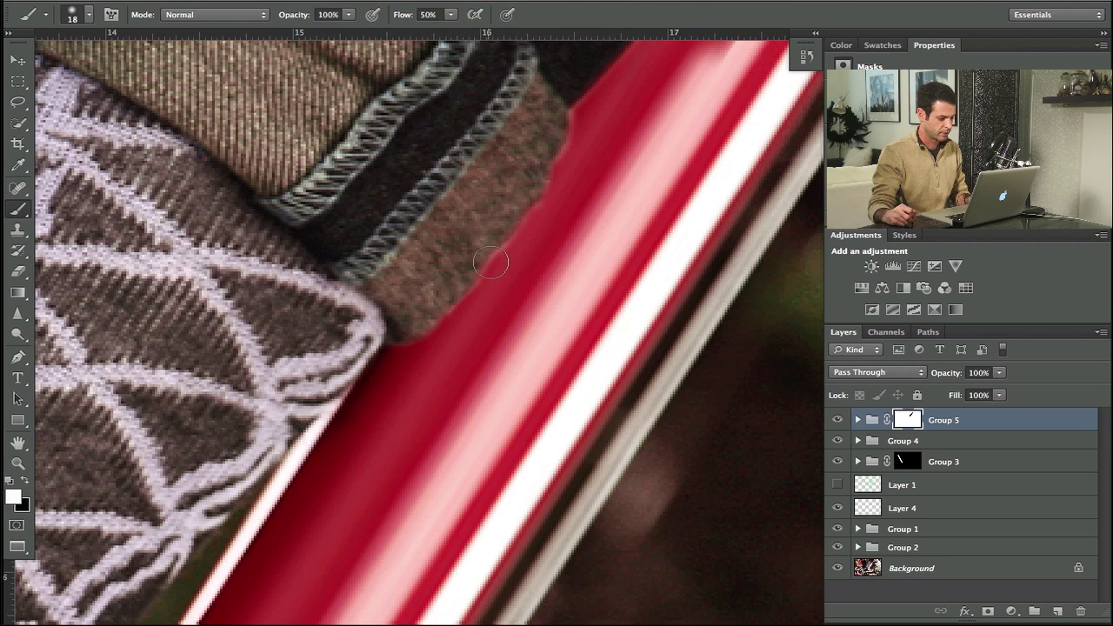
pyautogui.moveTo(507, 257); pyautogui.dragTo(524, 227)
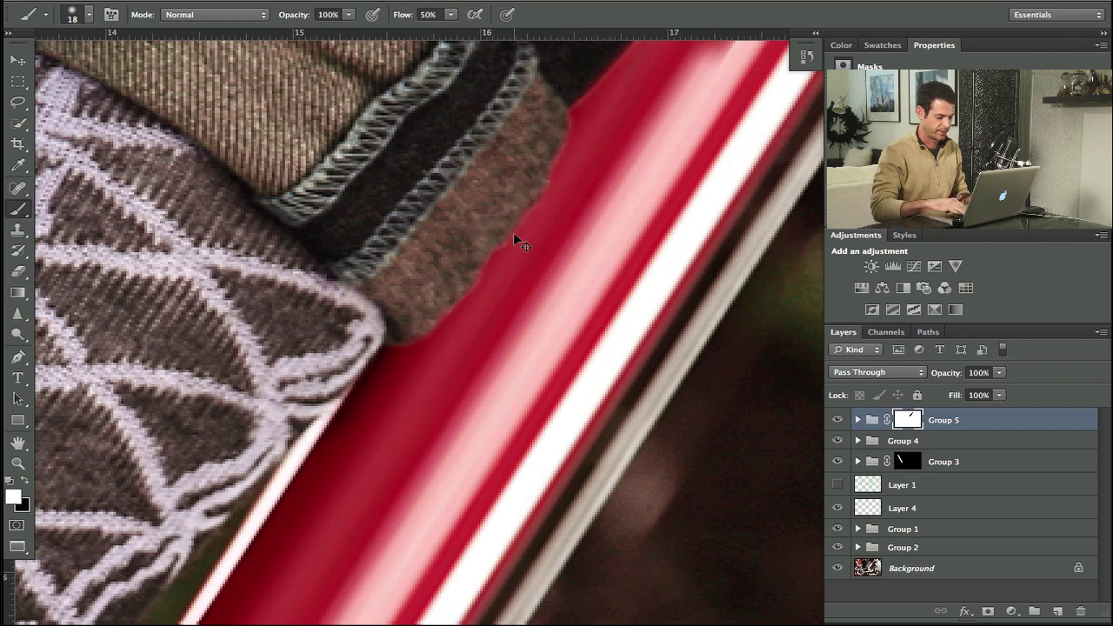
# Step: Examine the rebuilt tube in the whole photo and up close, comparing it with Group 5 hidden and shown
pyautogui.scroll(-10, 515, 240)
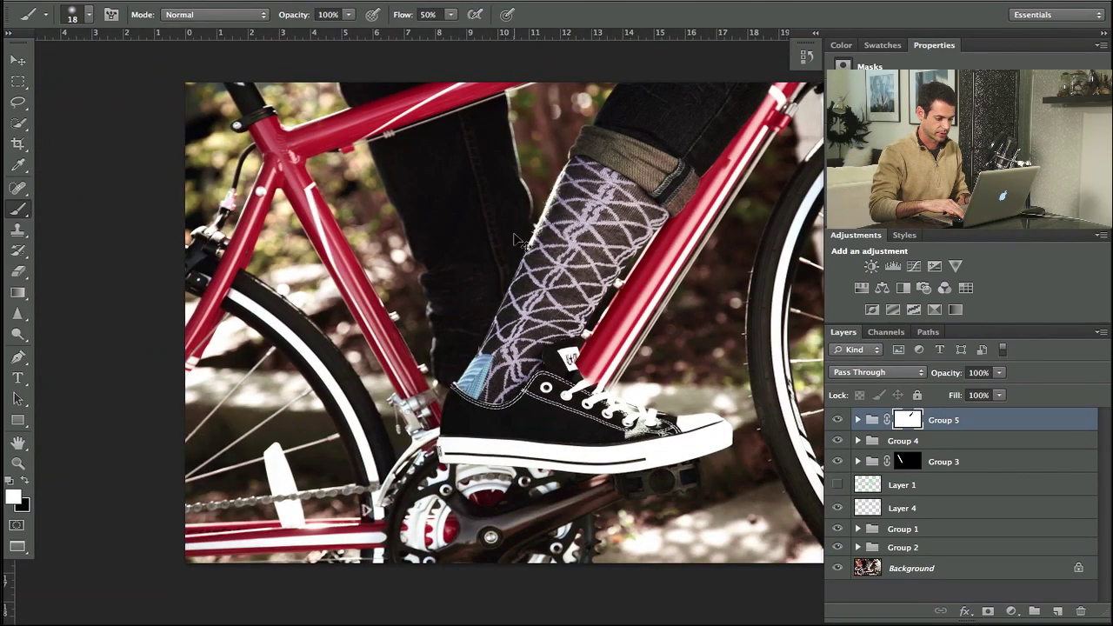
pyautogui.scroll(8, 514, 240)
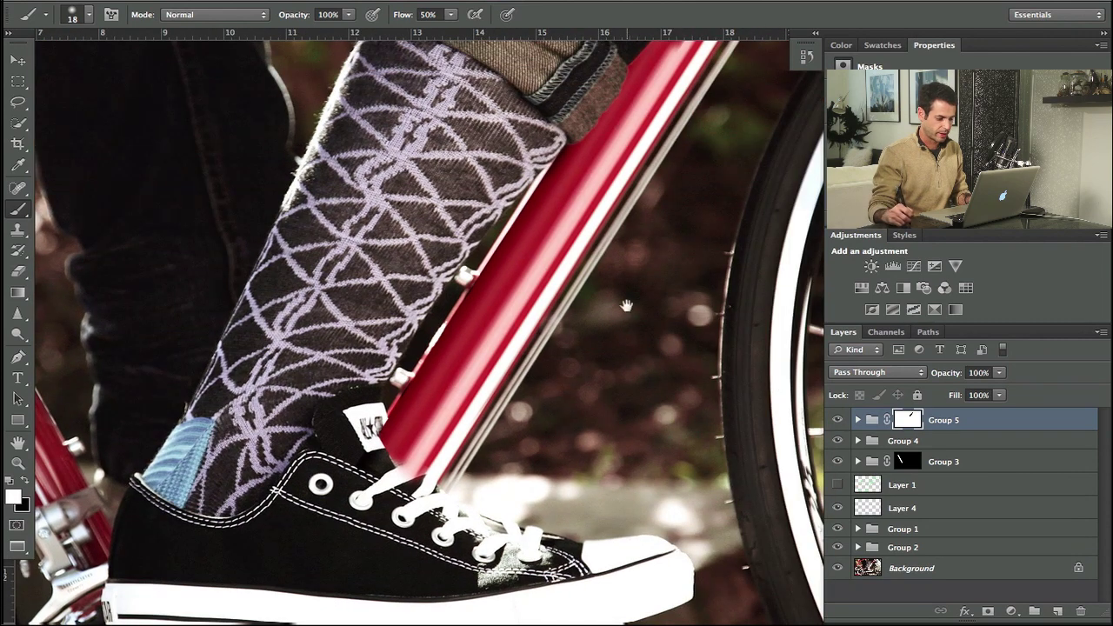
pyautogui.moveTo(626, 306); pyautogui.dragTo(513, 461)
pyautogui.click(837, 419)
pyautogui.click(837, 419)
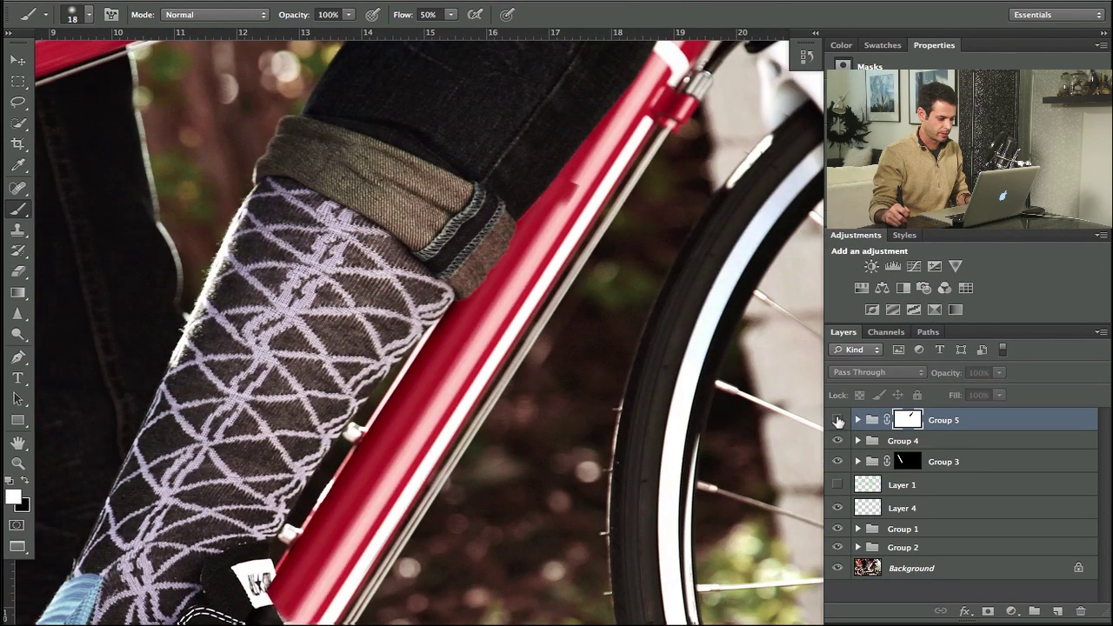
pyautogui.click(837, 419)
pyautogui.click(837, 419)
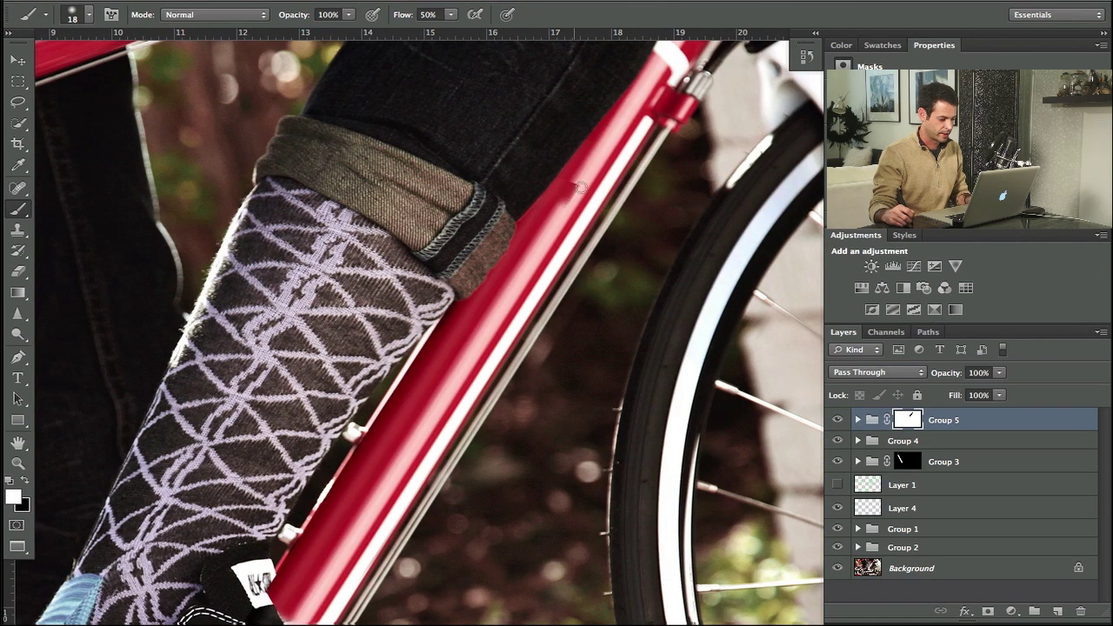
# Step: Paint black on Group 5's mask with a 26 px brush where the trouser leg meets the upper tube
pyautogui.press('x')
pyautogui.moveTo(570, 198); pyautogui.dragTo(575, 173)
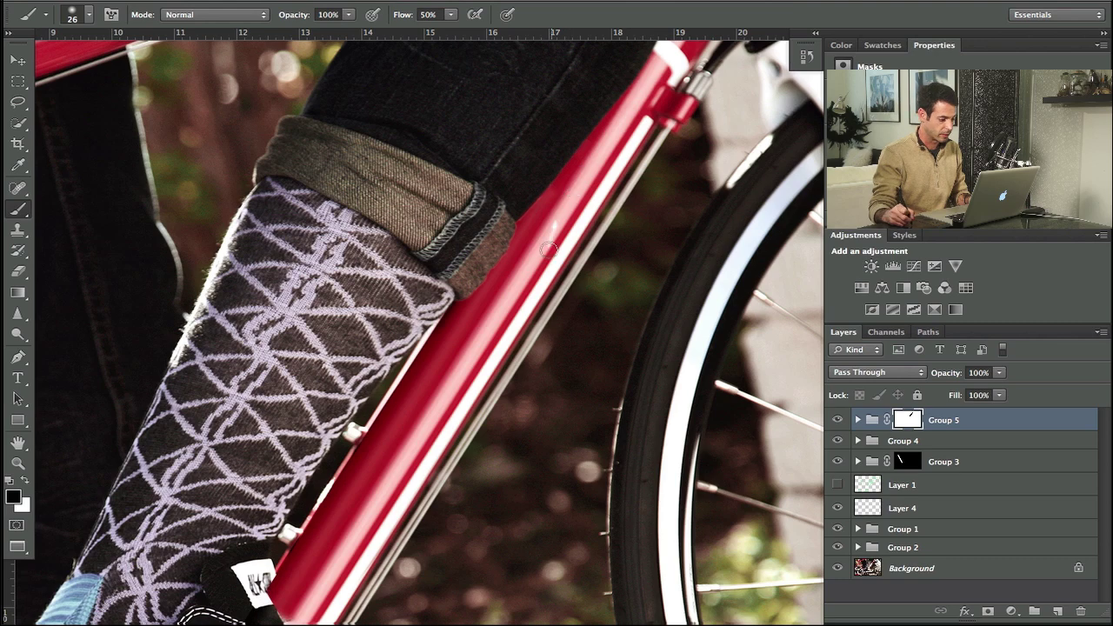
pyautogui.moveTo(528, 309); pyautogui.dragTo(546, 244)
# Step: Hide Group 5 to expose the shoe's white tag and laces against the original tube
pyautogui.press('super+plus')
pyautogui.press('super+plus')
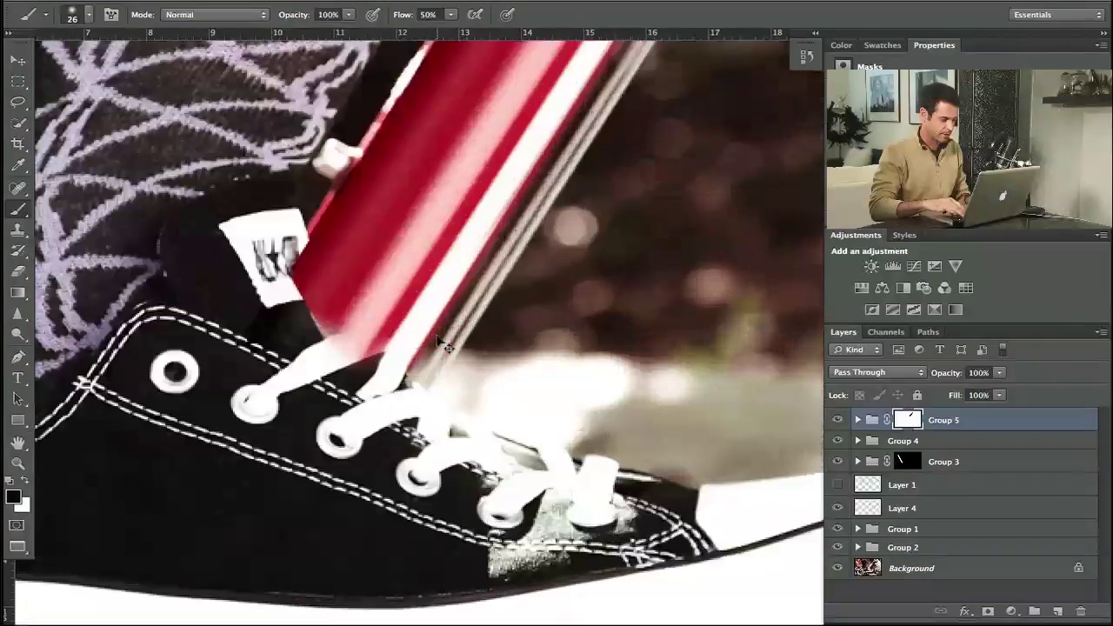
pyautogui.moveTo(446, 342); pyautogui.dragTo(586, 407)
pyautogui.click(837, 419)
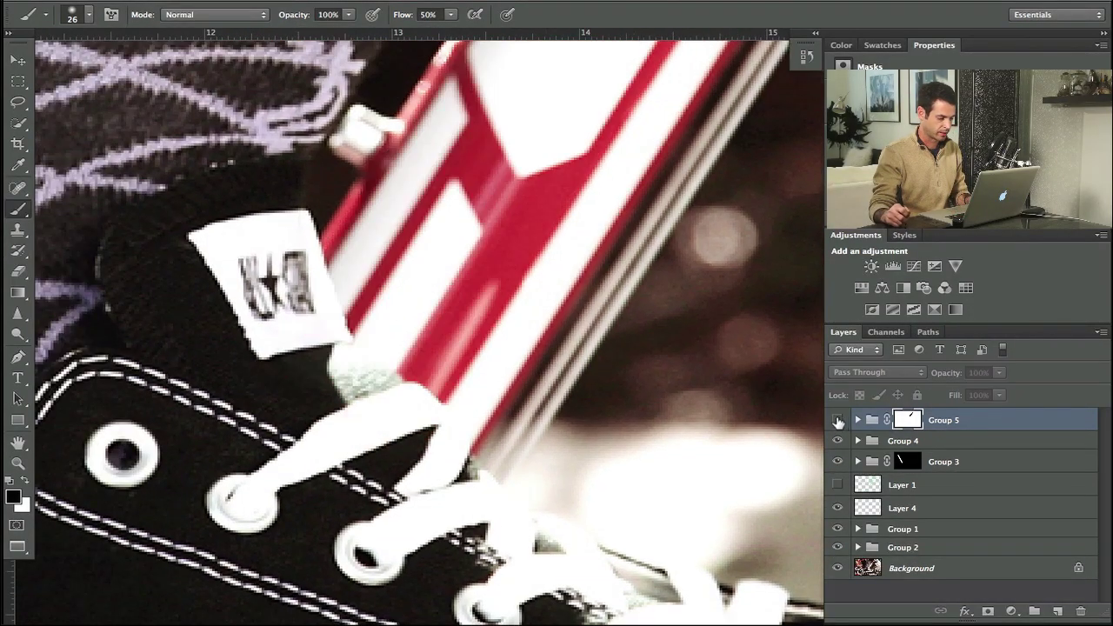
# Step: Outline the shoe's white tag, tongue and upper laces with a lasso selection that follows their border with the tube
pyautogui.press('l')
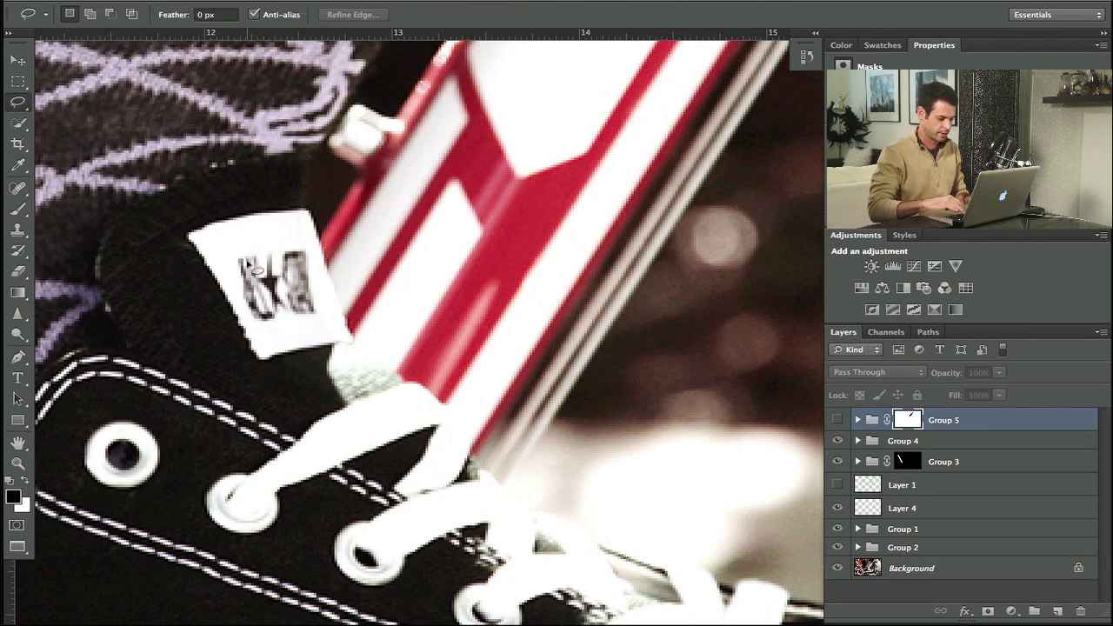
pyautogui.click(314, 213)
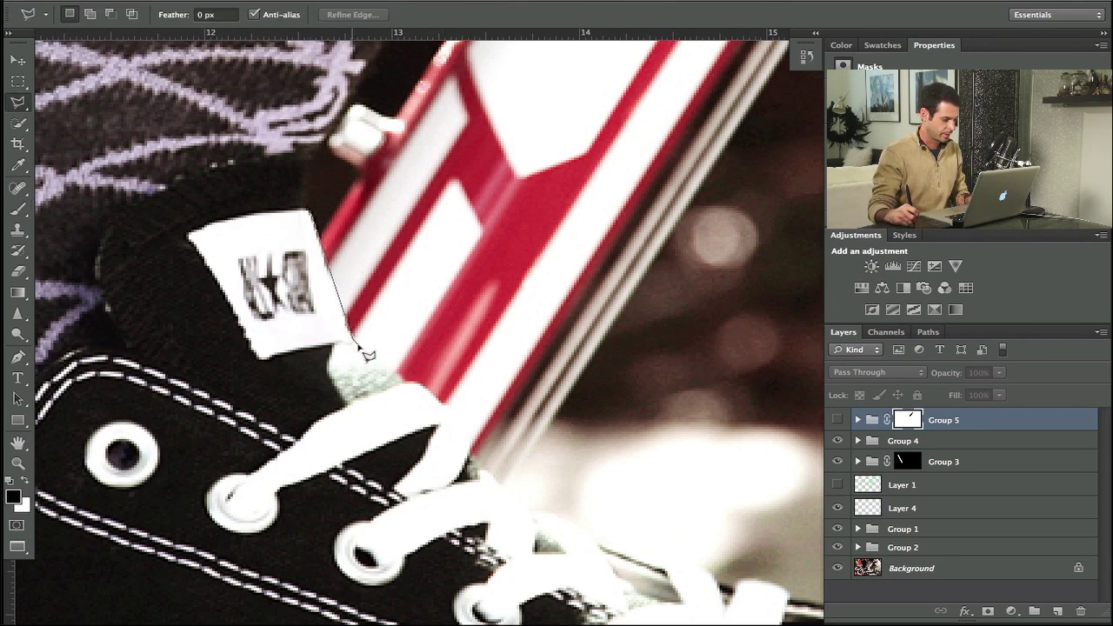
pyautogui.click(354, 343)
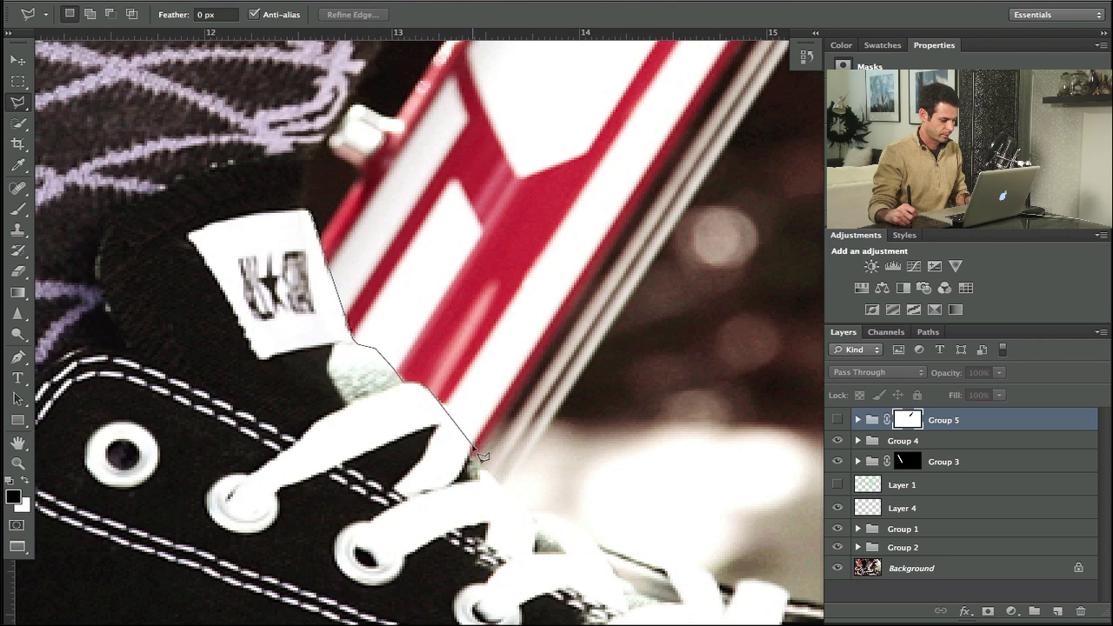
pyautogui.click(551, 513)
pyautogui.click(439, 591)
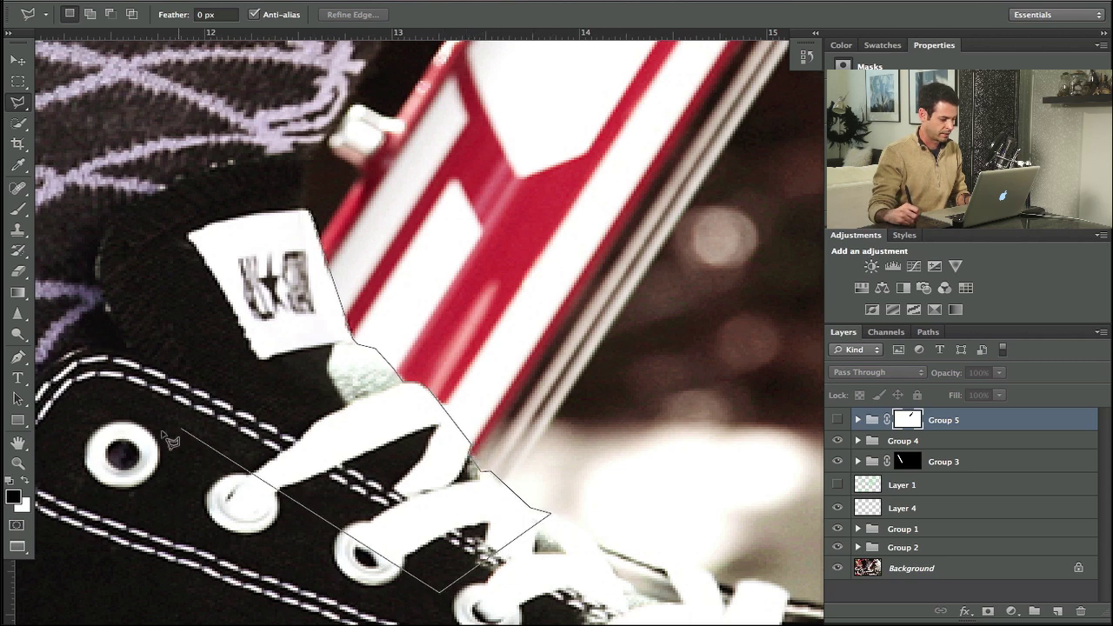
pyautogui.click(161, 428)
pyautogui.click(97, 216)
pyautogui.click(209, 118)
pyautogui.click(280, 91)
pyautogui.click(307, 148)
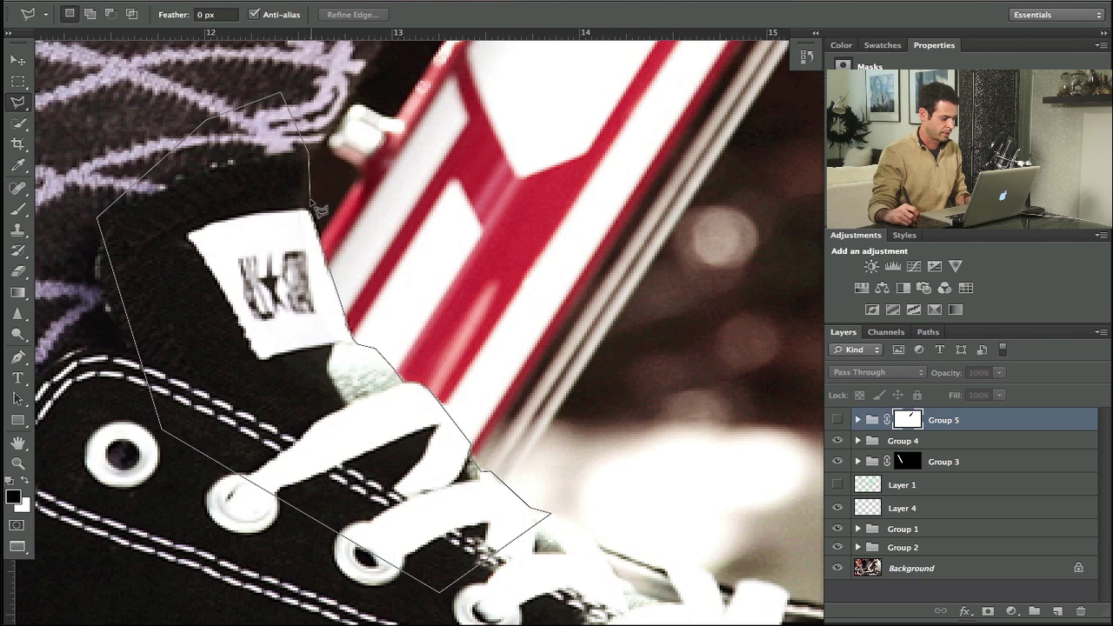
pyautogui.click(318, 226)
# Step: Show Group 5, fill the selected shoe area with black on its mask, and clear the selection
pyautogui.click(837, 419)
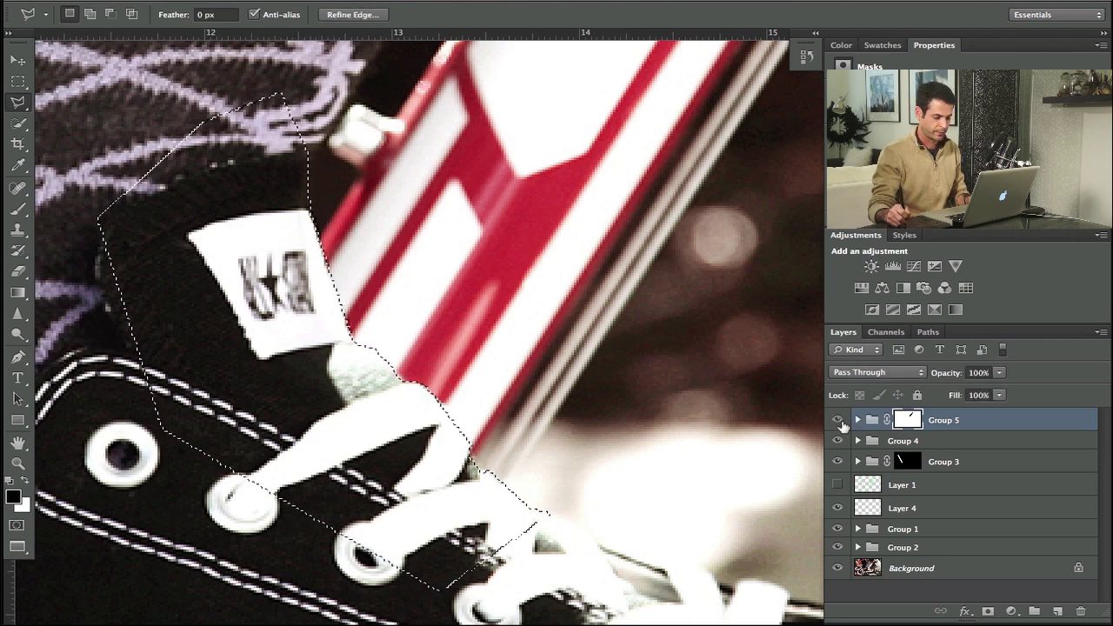
pyautogui.hotkey('alt', 'BackSpace')
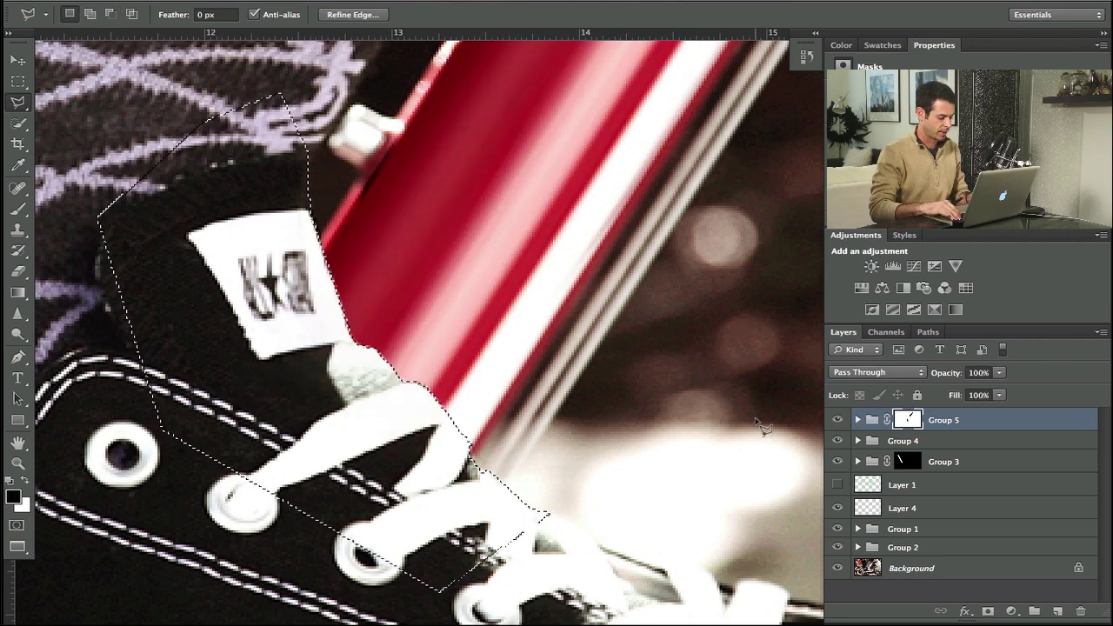
pyautogui.hotkey('ctrl', 'd')
# Step: Examine the rebuilt tube in the whole photo, comparing it with Group 5 hidden and shown
pyautogui.hotkey('ctrl', '0')
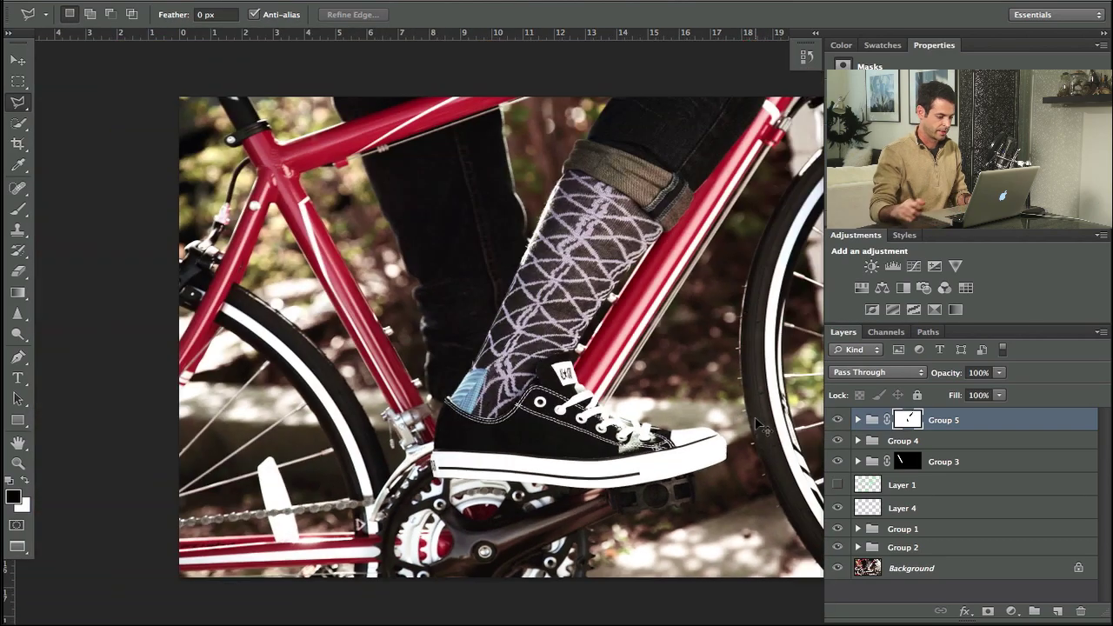
pyautogui.moveTo(641, 290); pyautogui.dragTo(550, 336)
pyautogui.click(838, 420)
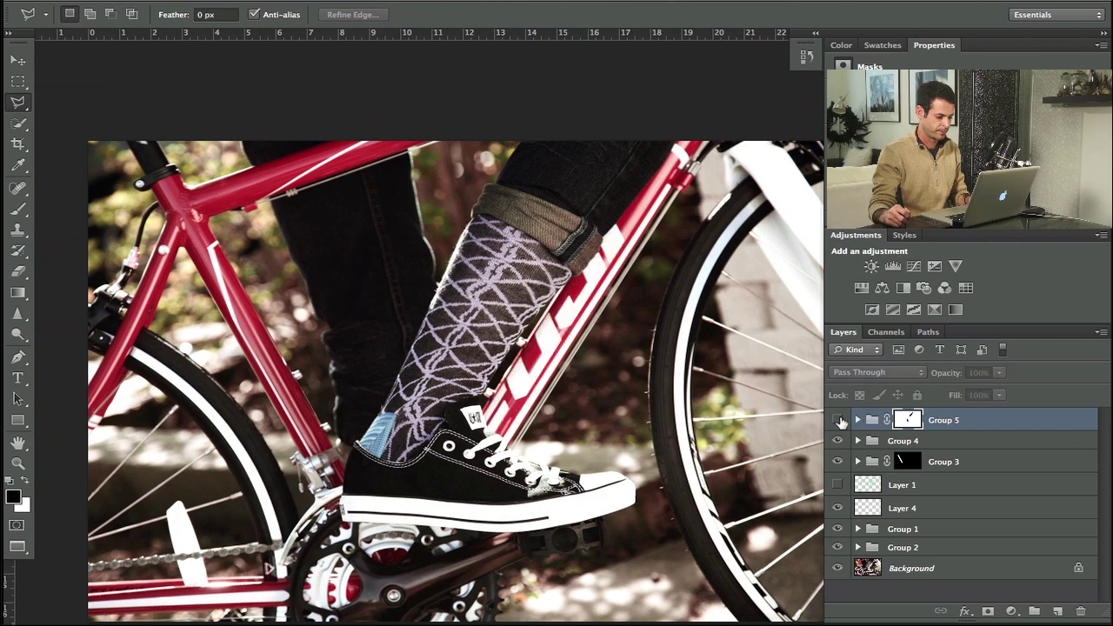
pyautogui.click(837, 420)
pyautogui.click(837, 420)
pyautogui.click(839, 419)
pyautogui.click(838, 420)
pyautogui.click(839, 420)
pyautogui.click(839, 420)
pyautogui.click(839, 420)
pyautogui.click(839, 420)
pyautogui.click(839, 420)
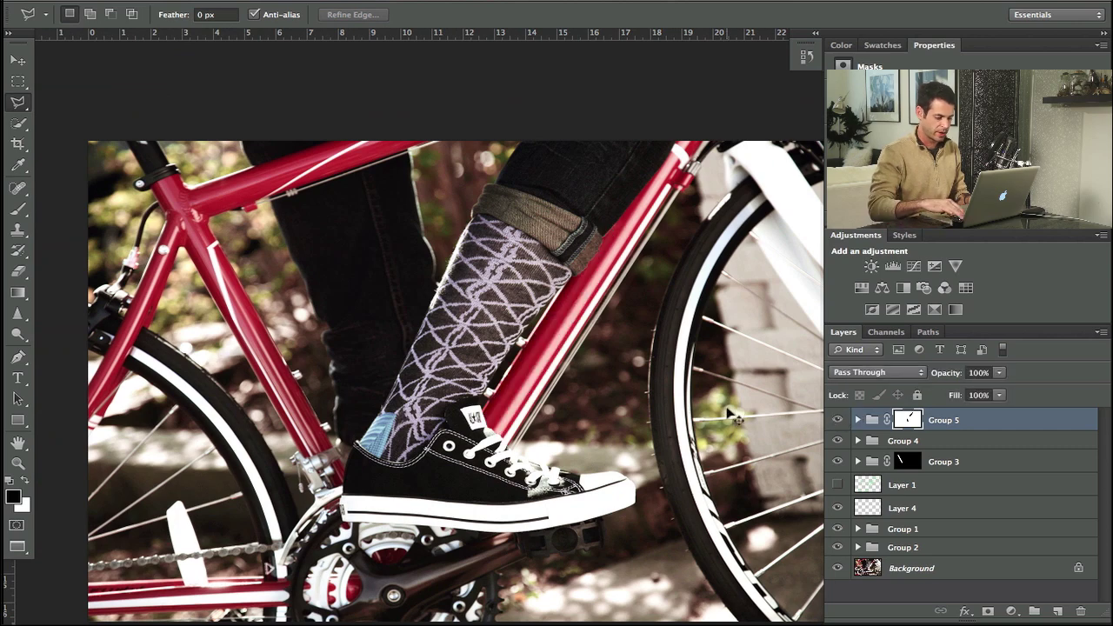
# Step: Expand Group 5, make Layer 17 active, and try the group mask as a selection
pyautogui.press('super+plus')
pyautogui.press('super+plus')
pyautogui.moveTo(657, 272); pyautogui.dragTo(550, 346)
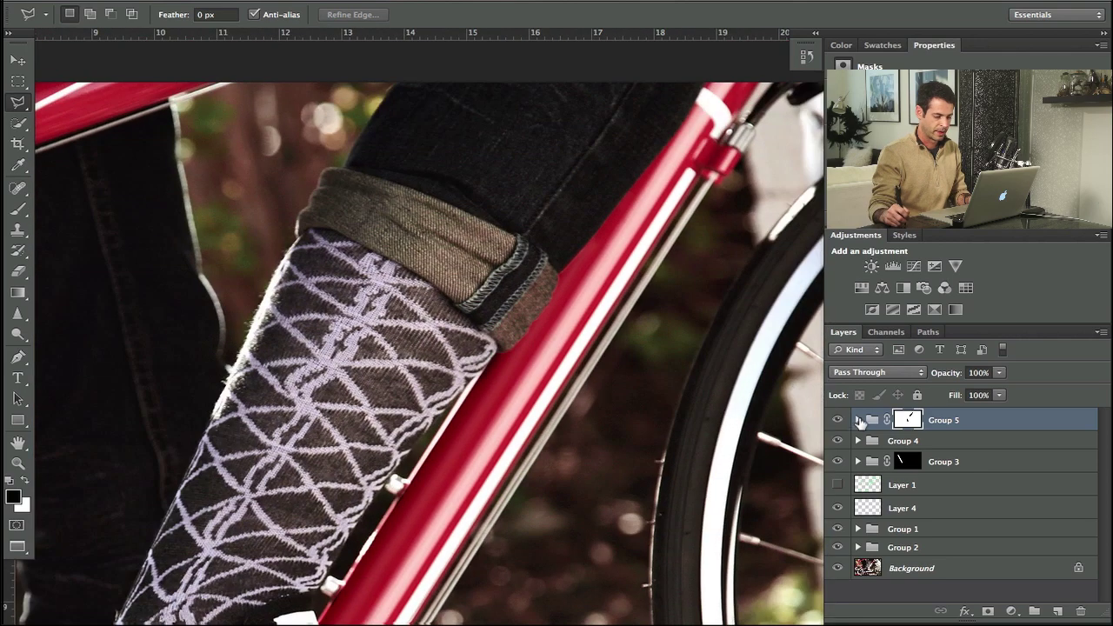
pyautogui.click(858, 420)
pyautogui.click(954, 445)
pyautogui.press('x')
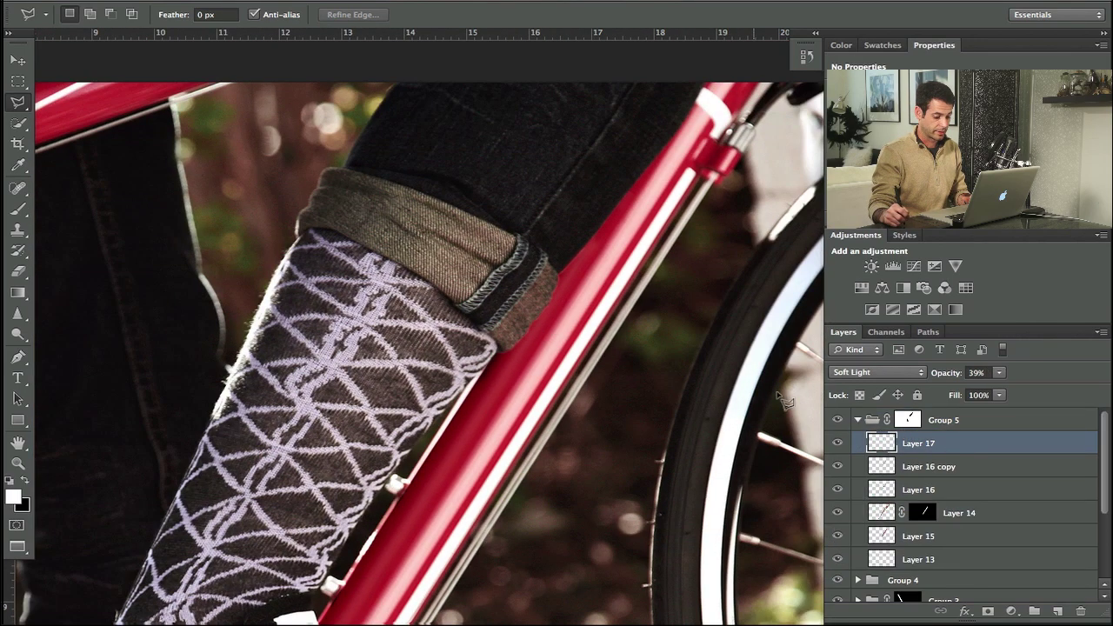
pyautogui.keyDown('super'); pyautogui.click(909, 422); pyautogui.keyUp('super')
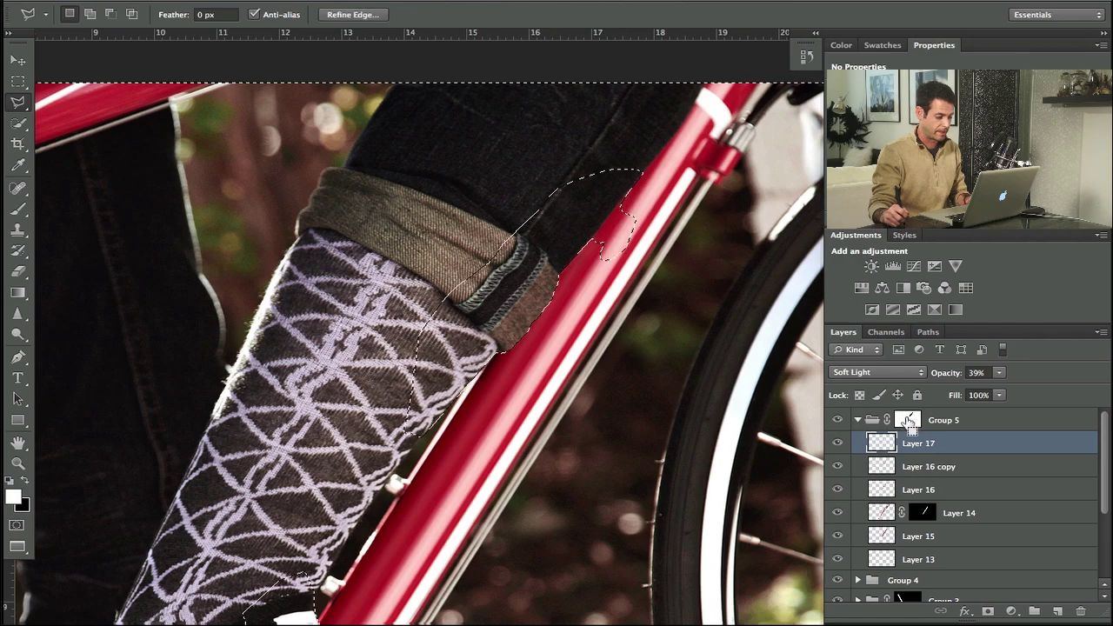
pyautogui.press('super+d')
# Step: Draw a lasso selection along the sock, cuff and trouser edge bordering the tube, closing it across the fabric
pyautogui.press('super+plus')
pyautogui.press('super+plus')
pyautogui.press('super+plus')
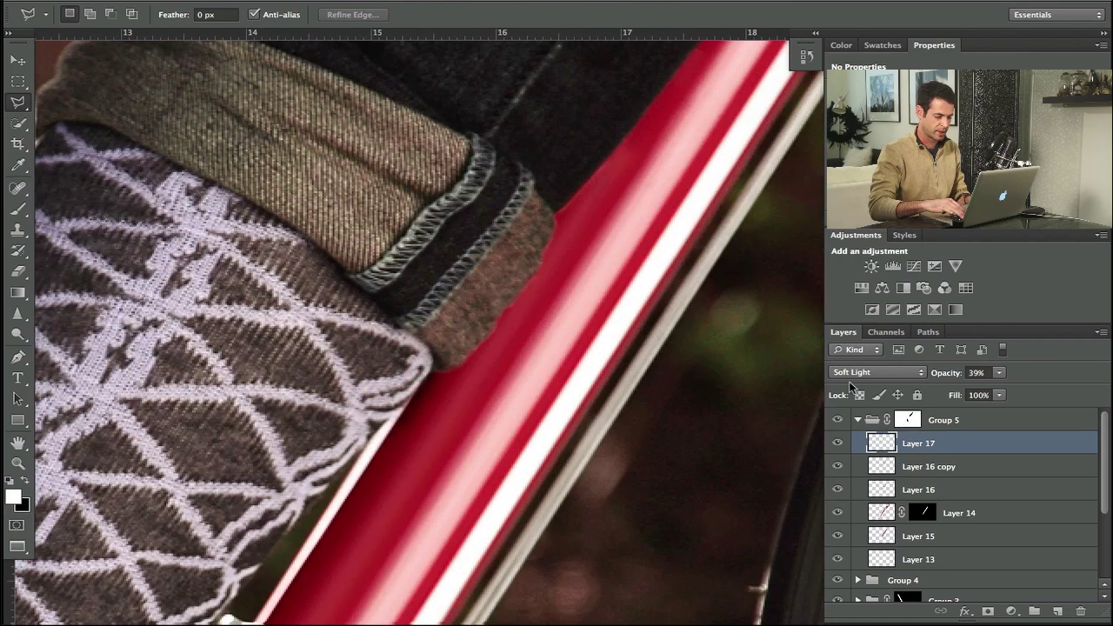
pyautogui.press('super+minus')
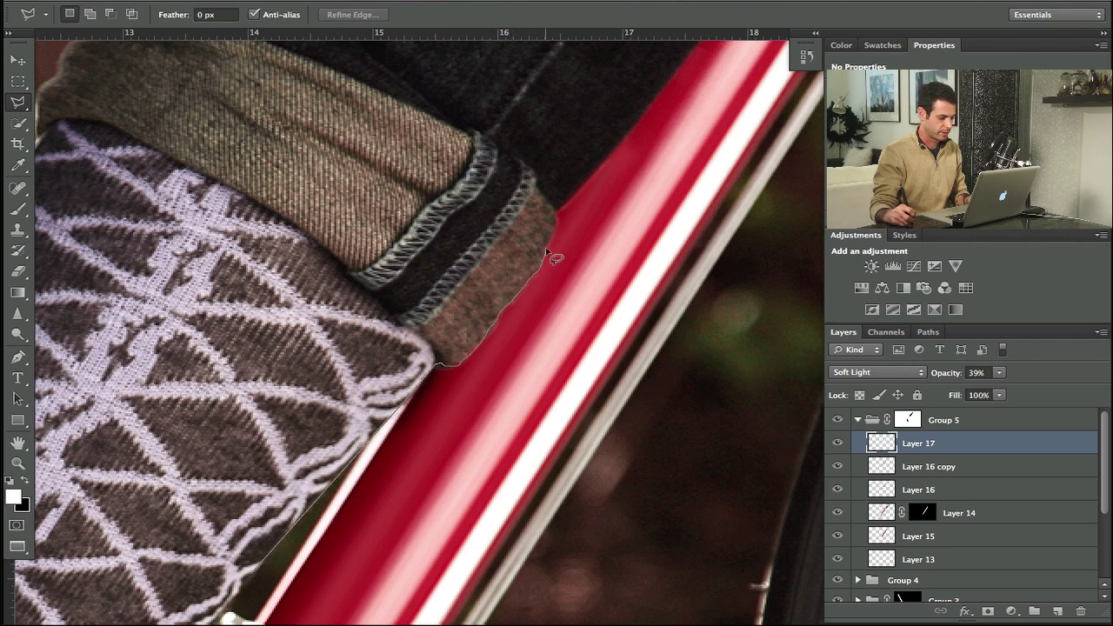
pyautogui.click(553, 210)
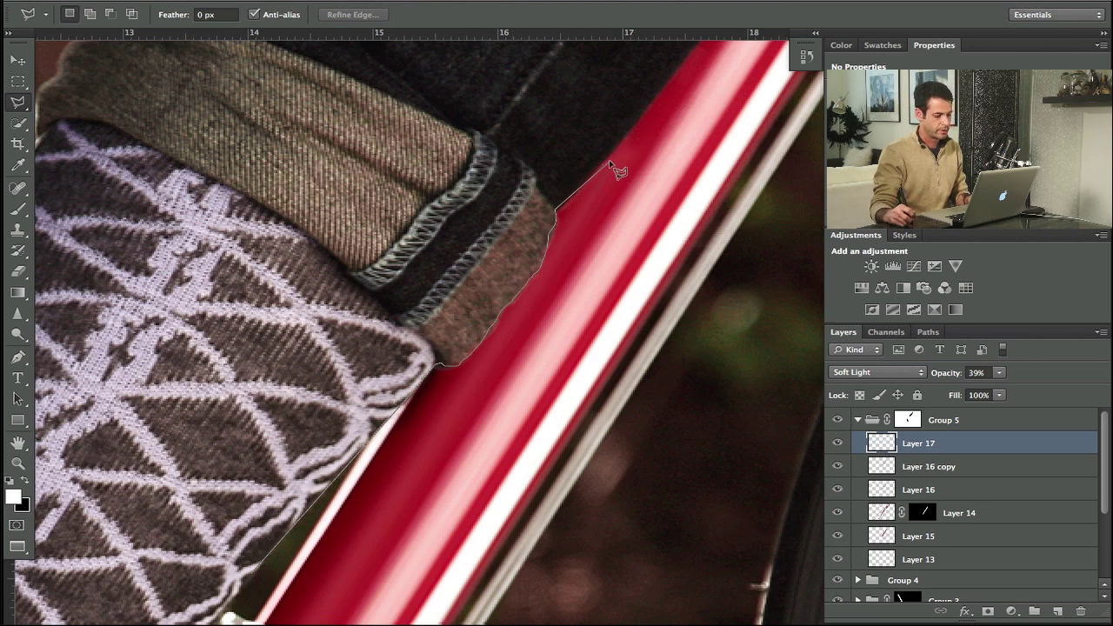
pyautogui.scroll(3, 678, 87)
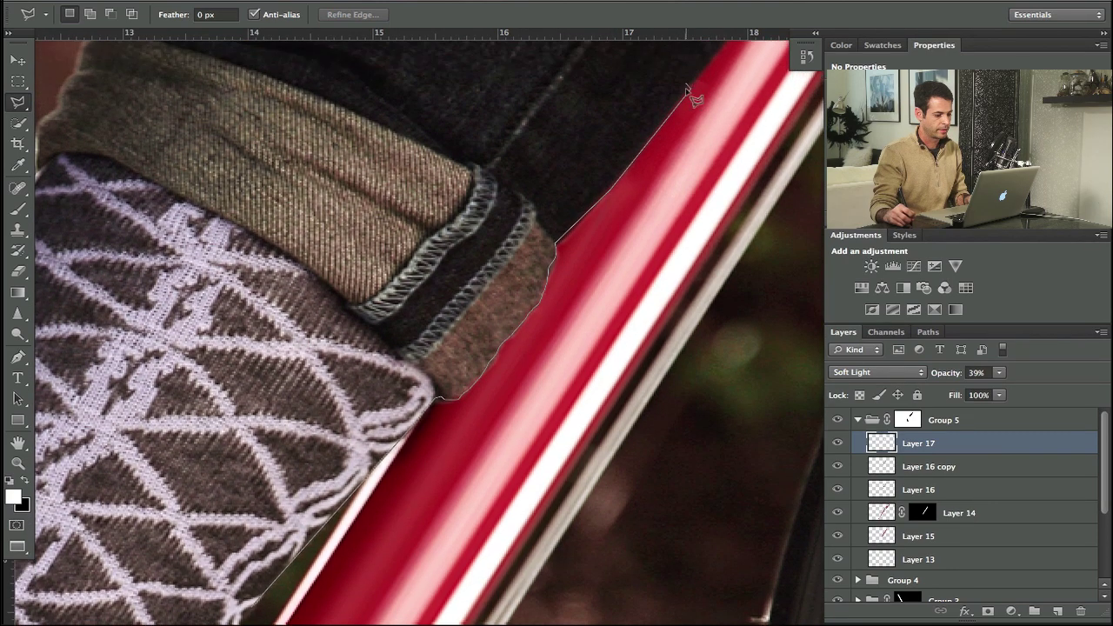
pyautogui.scroll(3, 712, 78)
pyautogui.click(728, 69)
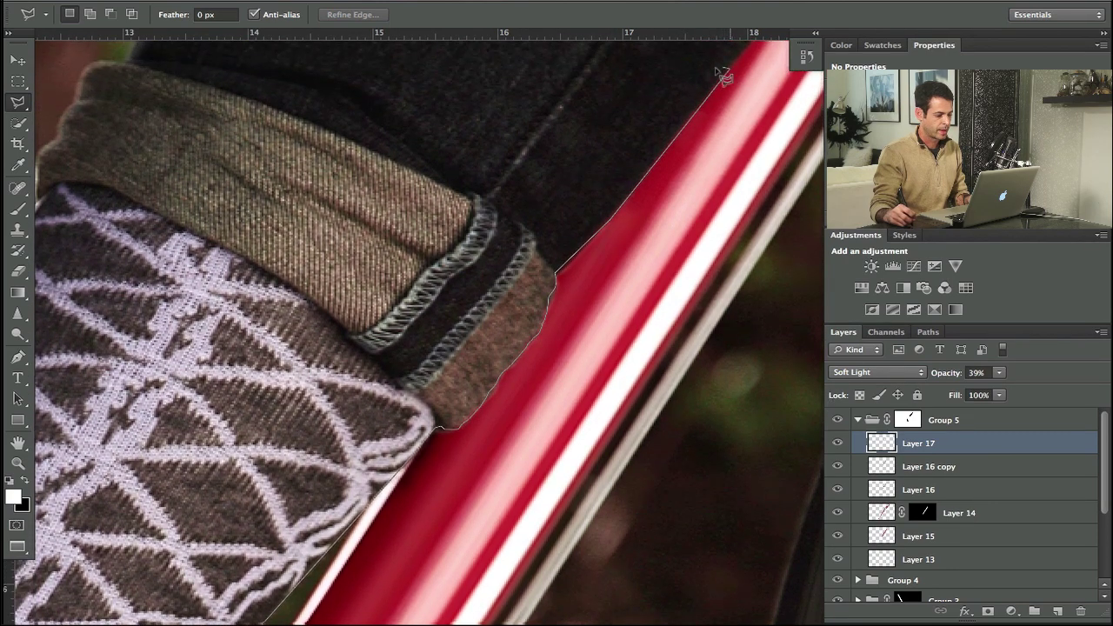
pyautogui.moveTo(242, 476); pyautogui.dragTo(322, 261)
pyautogui.click(322, 260)
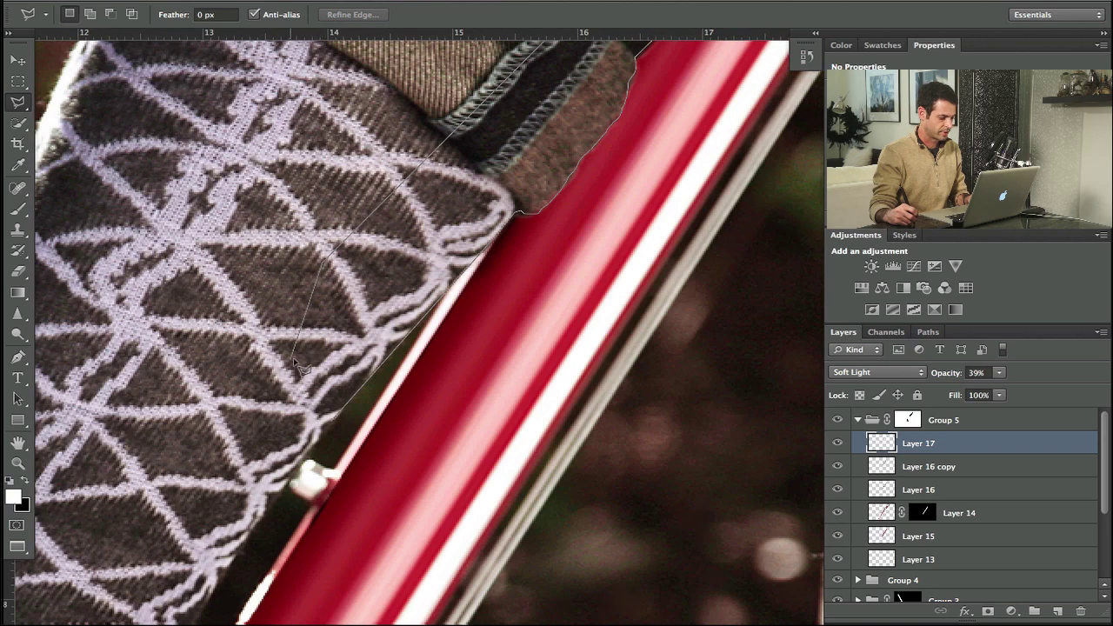
pyautogui.click(296, 357)
pyautogui.doubleClick(309, 412)
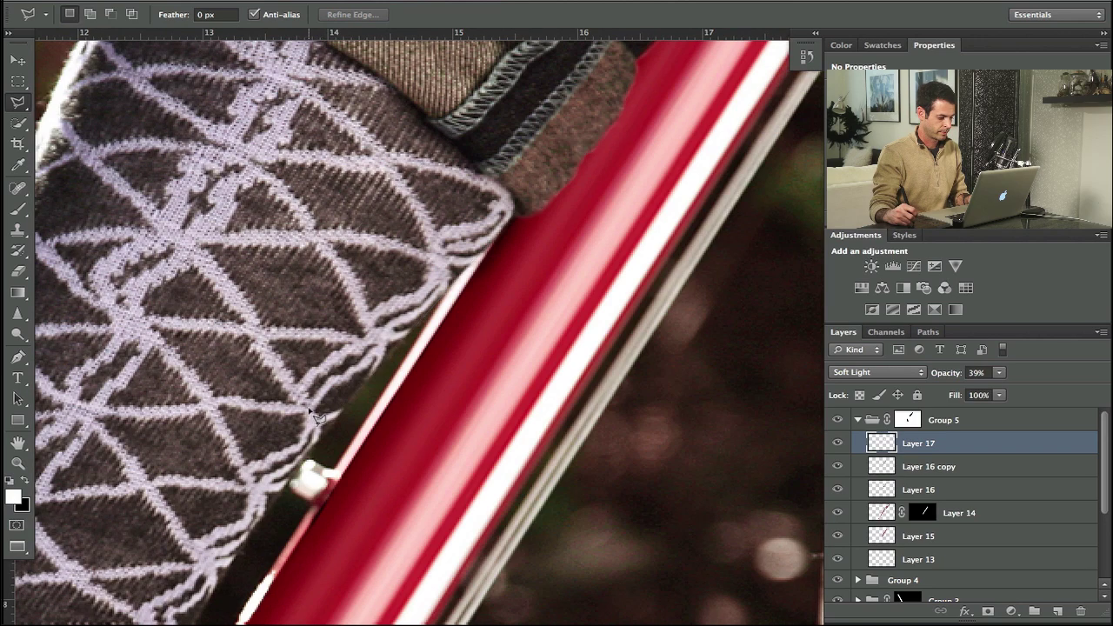
# Step: Sample the dark red of the tube's shaded edge beside the sock as the foreground colour
pyautogui.scroll(4, 496, 427)
pyautogui.hscroll(3, 496, 427)
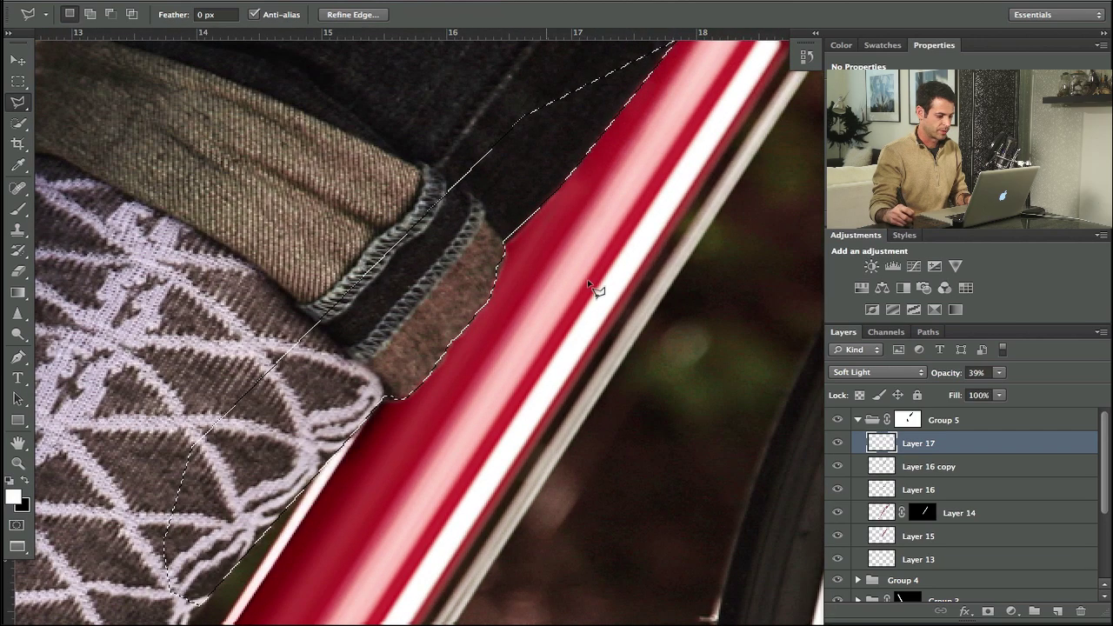
pyautogui.press('b')
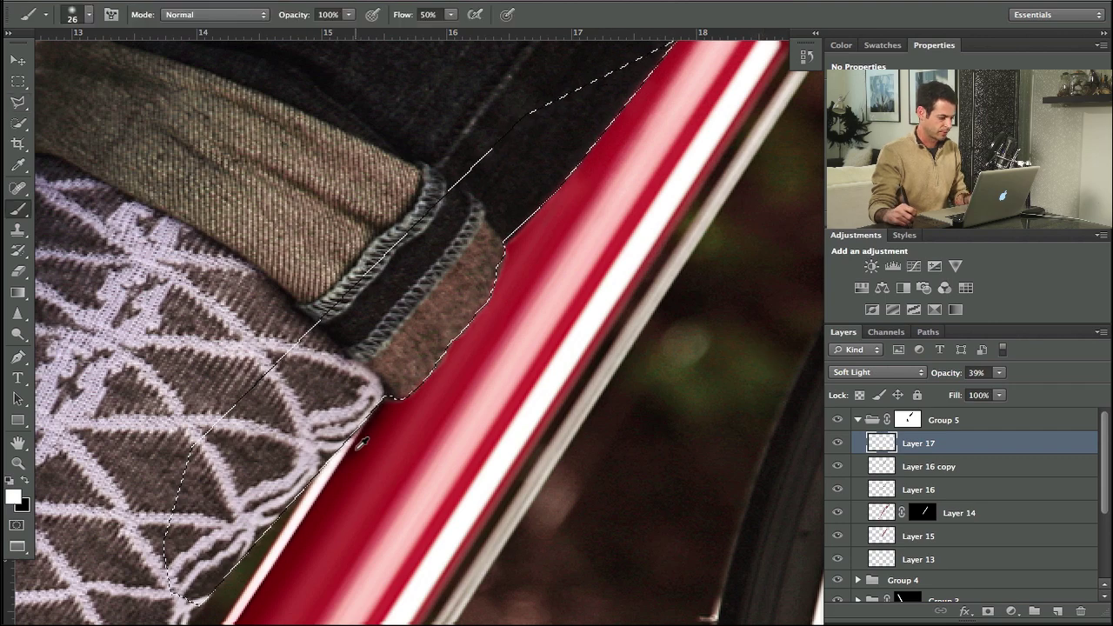
pyautogui.keyDown('alt'); pyautogui.click(367, 432); pyautogui.keyUp('alt')
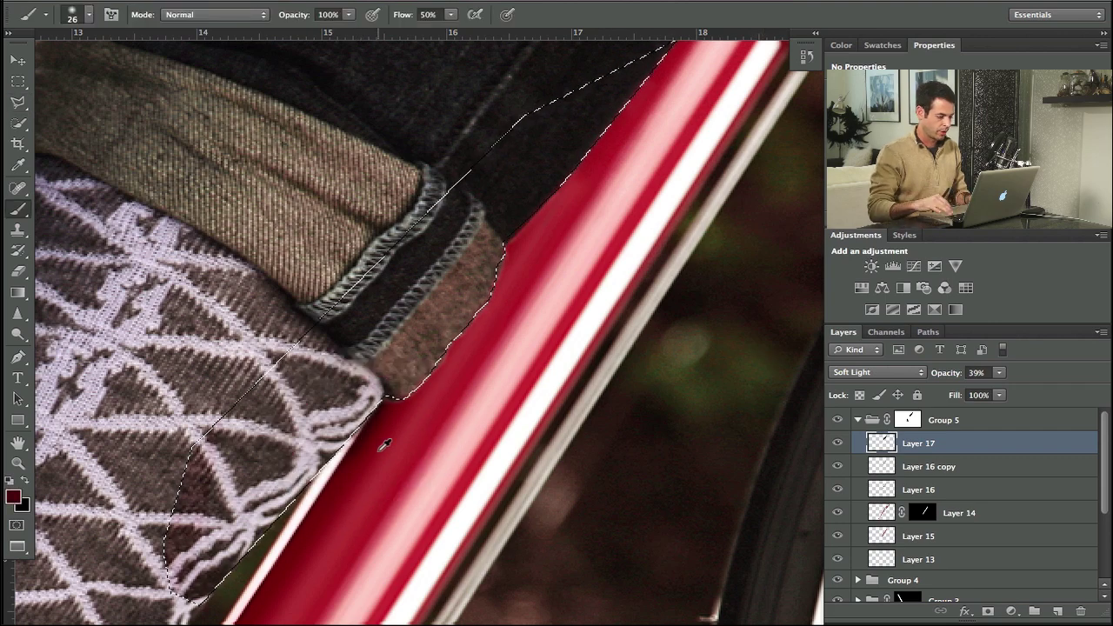
pyautogui.hotkey('ctrl', 'h')
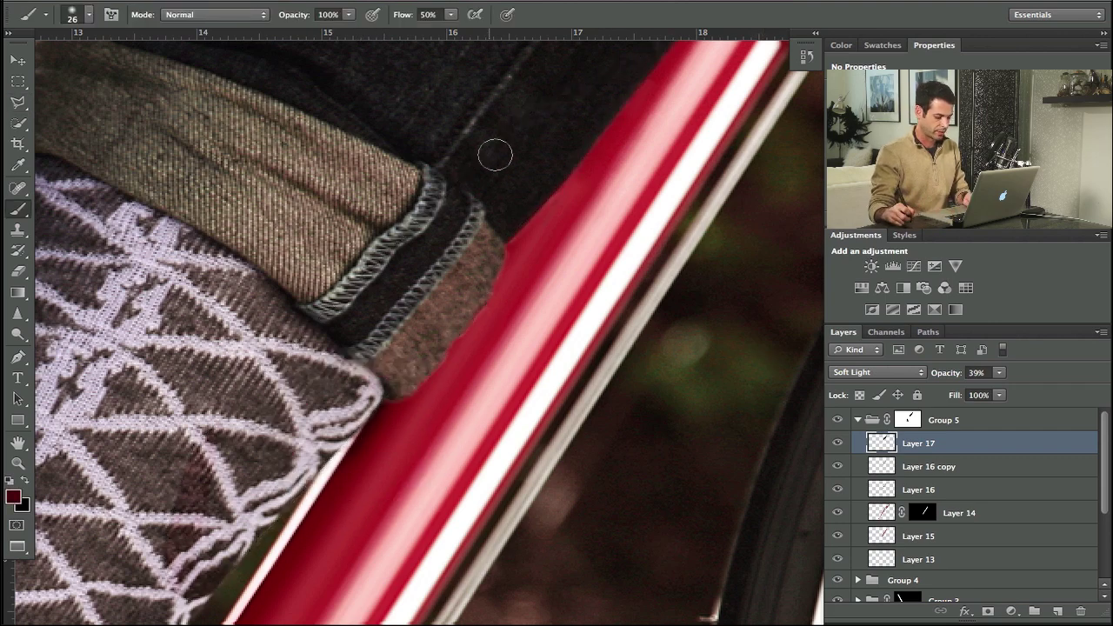
pyautogui.press('v')
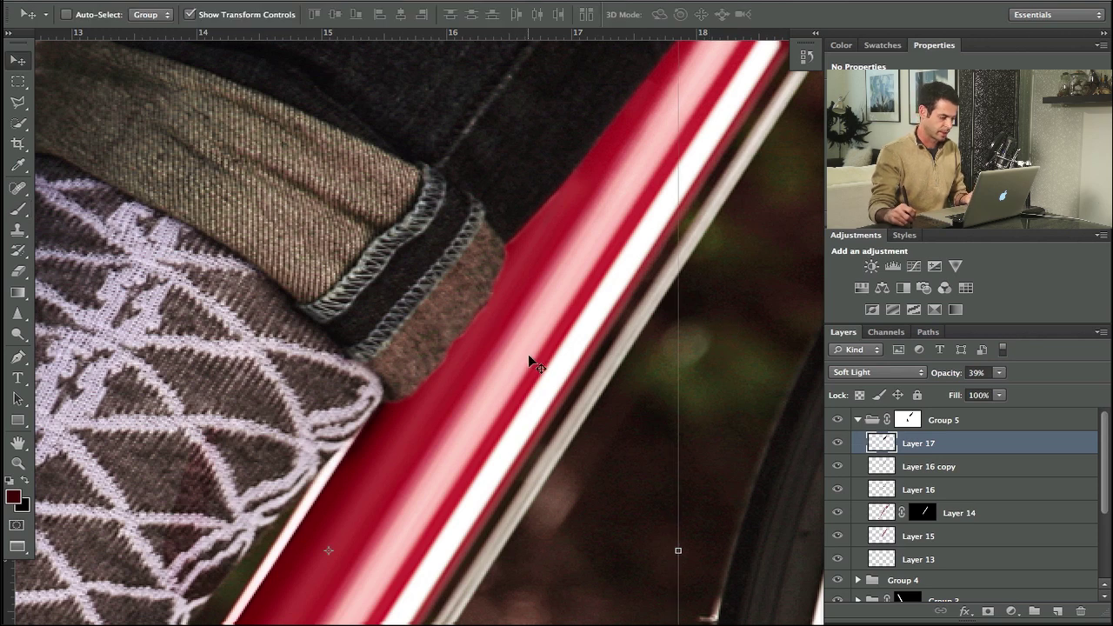
pyautogui.moveTo(529, 357); pyautogui.dragTo(535, 366)
pyautogui.hotkey('ctrl', 'alt', 'z')
pyautogui.hotkey('ctrl', 'alt', 'z')
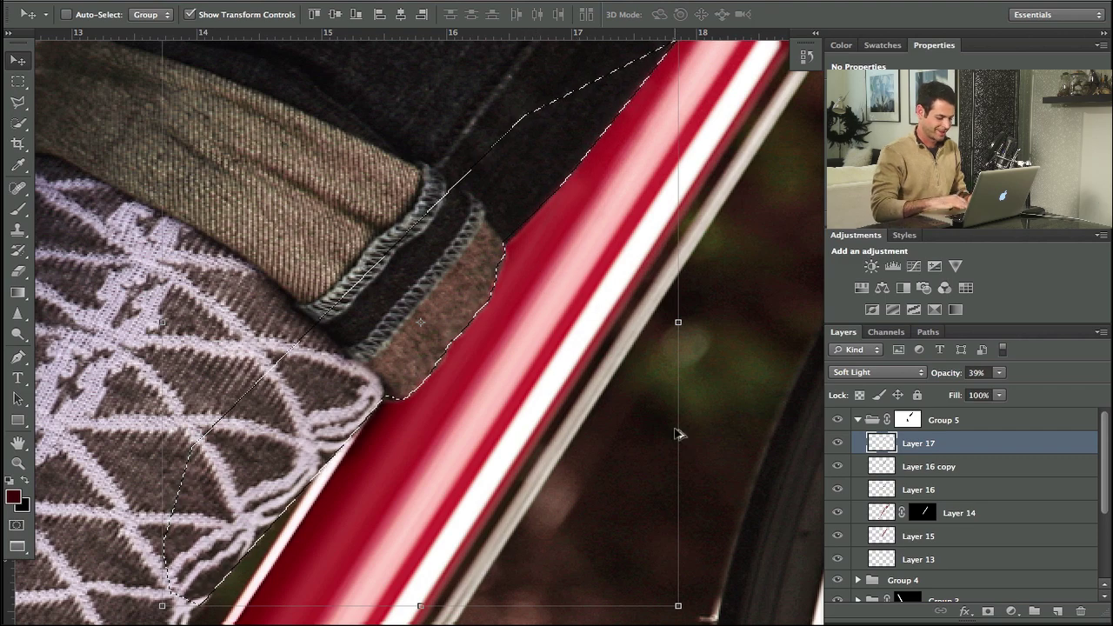
# Step: Create a new layer above Layer 17, fill the selected cuff and sock area with the sampled dark red, and deselect
pyautogui.hotkey('ctrl', 'alt', 'shift', 'n')
pyautogui.hotkey('alt', 'BackSpace')
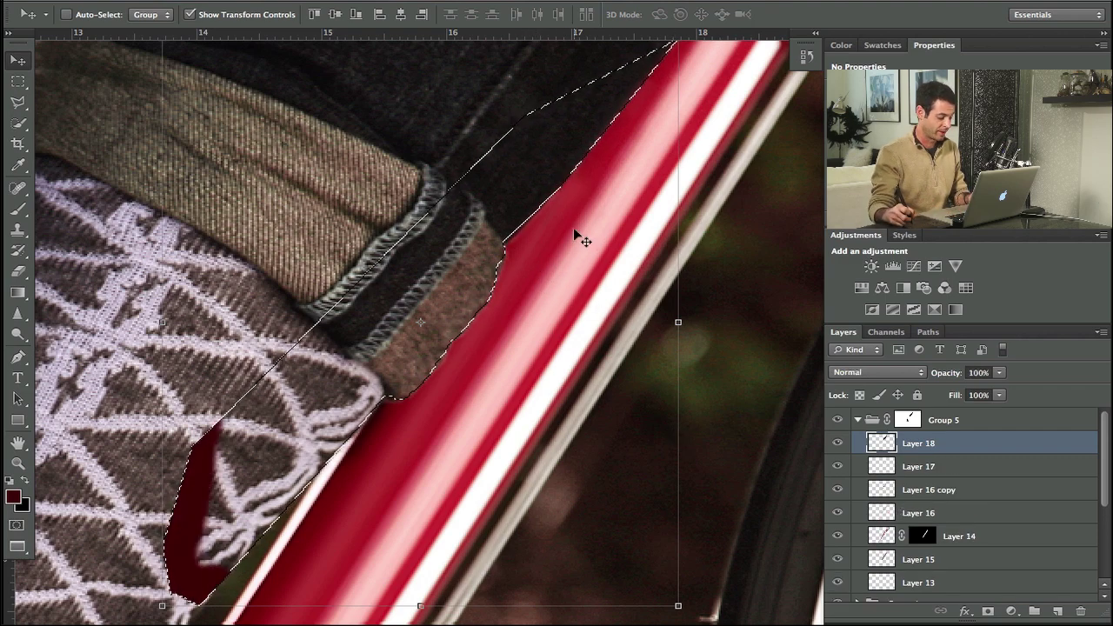
pyautogui.hotkey('ctrl', 'd')
# Step: Set the dark red layer's blend mode to Multiply and shift it slightly past the cuff onto the tube as a shadow
pyautogui.click(870, 373)
pyautogui.click(858, 412)
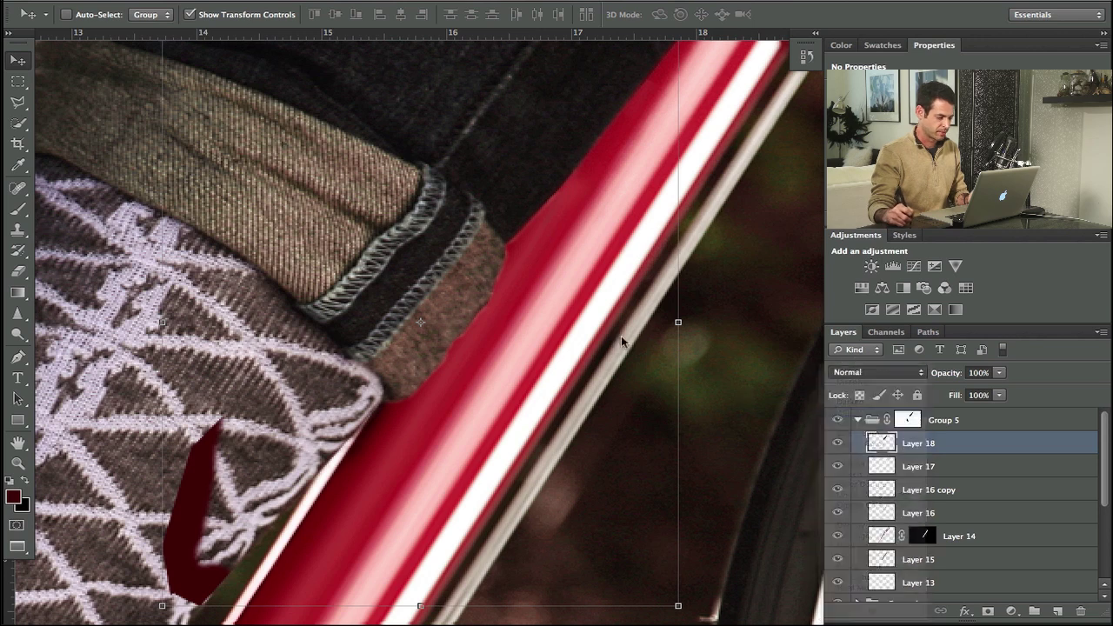
pyautogui.moveTo(539, 328); pyautogui.dragTo(551, 330)
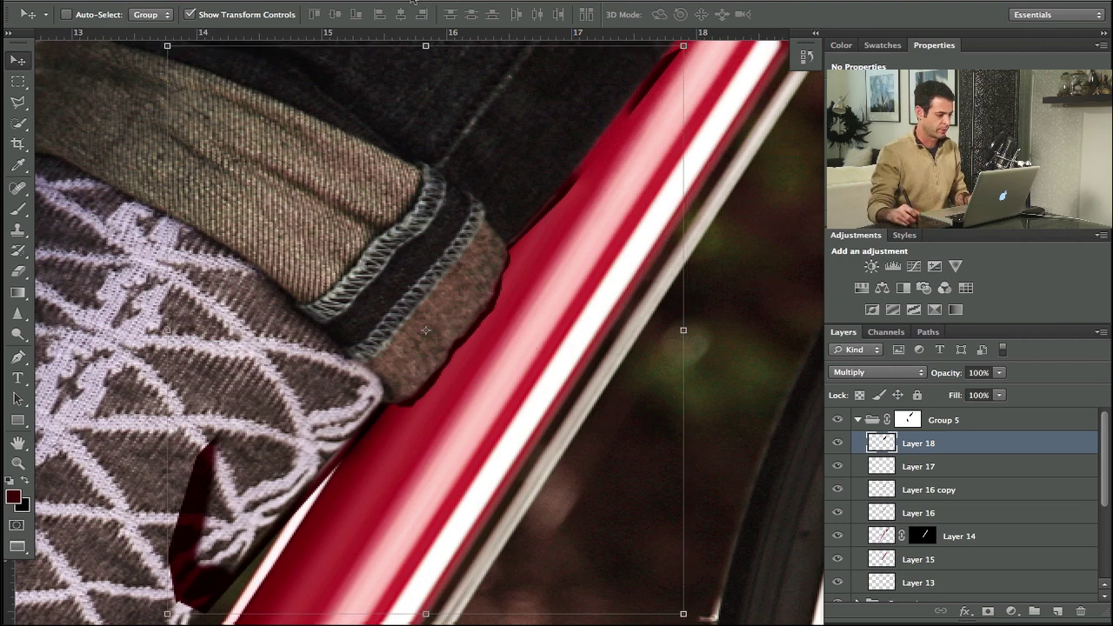
# Step: Soften the dark red shadow layer with a Gaussian Blur
pyautogui.click(413, 2)
pyautogui.moveTo(458, 184)
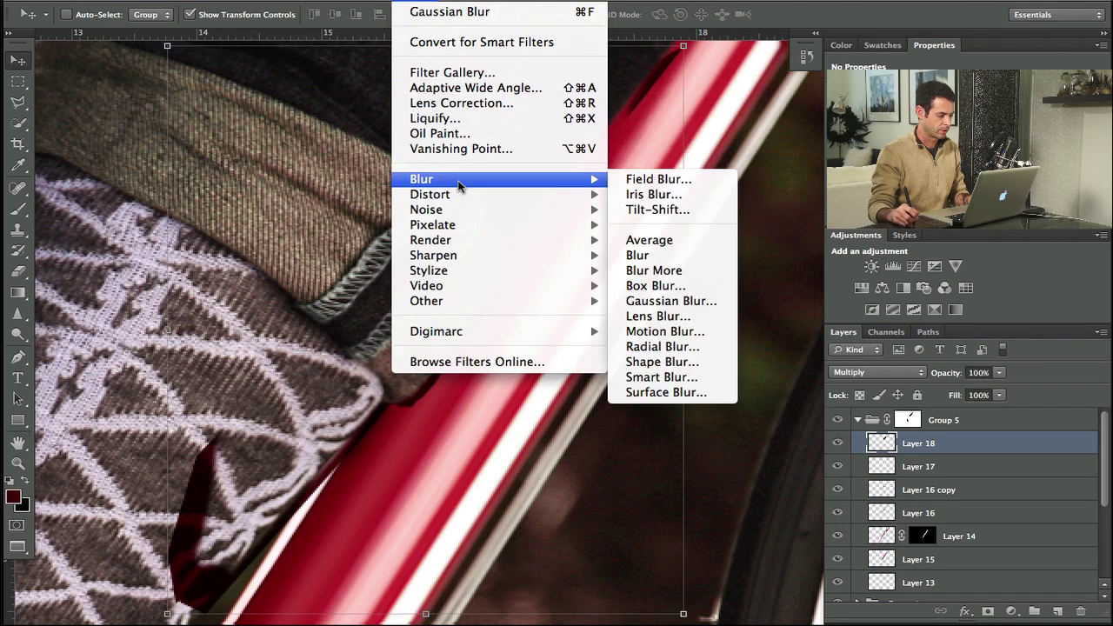
pyautogui.click(668, 301)
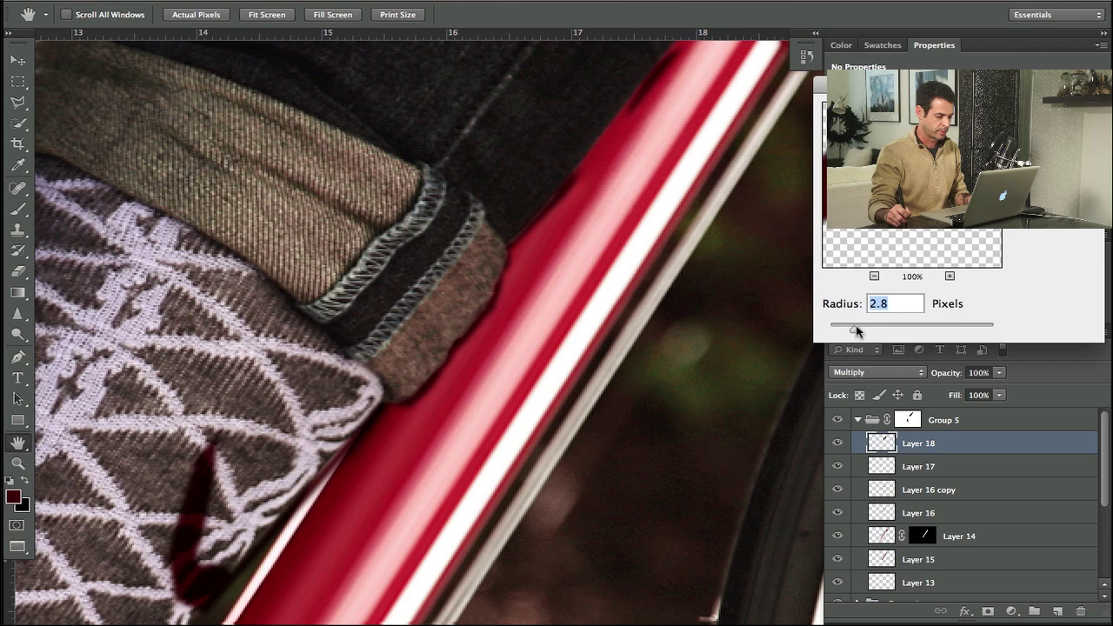
pyautogui.moveTo(856, 329); pyautogui.dragTo(859, 329)
pyautogui.press('Return')
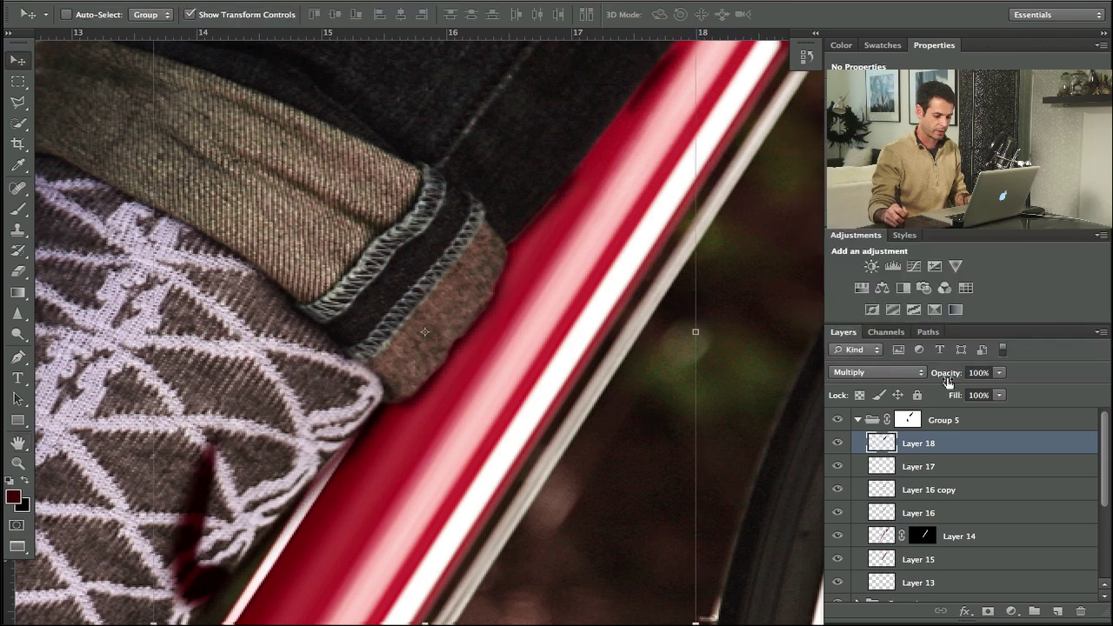
# Step: Lower the dark red shadow layer's opacity to 46% and compare the cuff with the shadow hidden and shown
pyautogui.moveTo(950, 377); pyautogui.dragTo(905, 379)
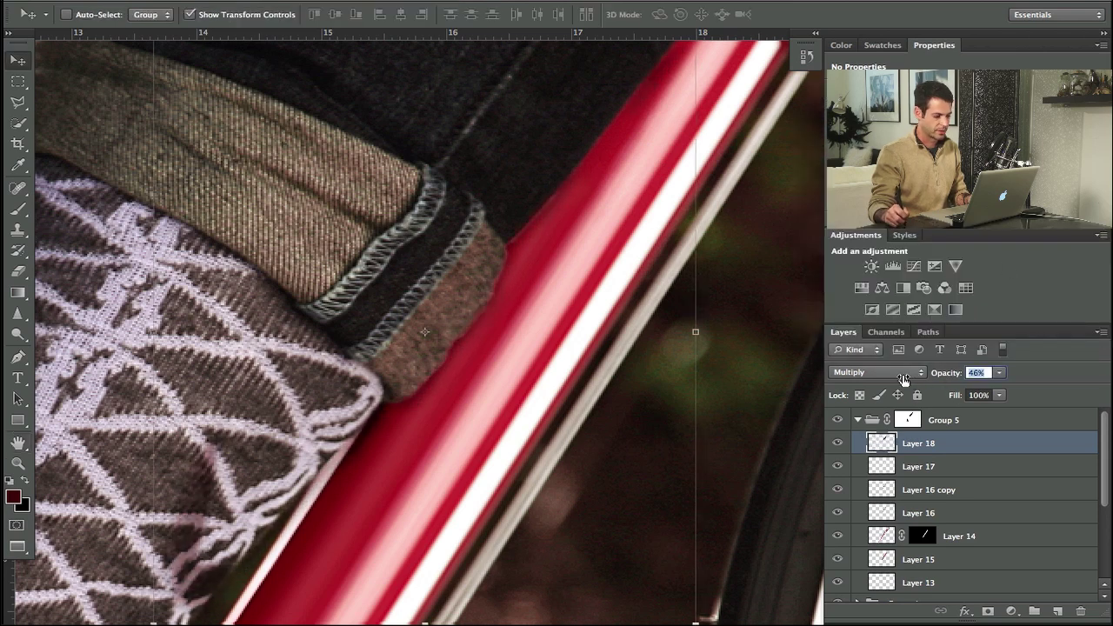
pyautogui.click(838, 444)
pyautogui.click(838, 443)
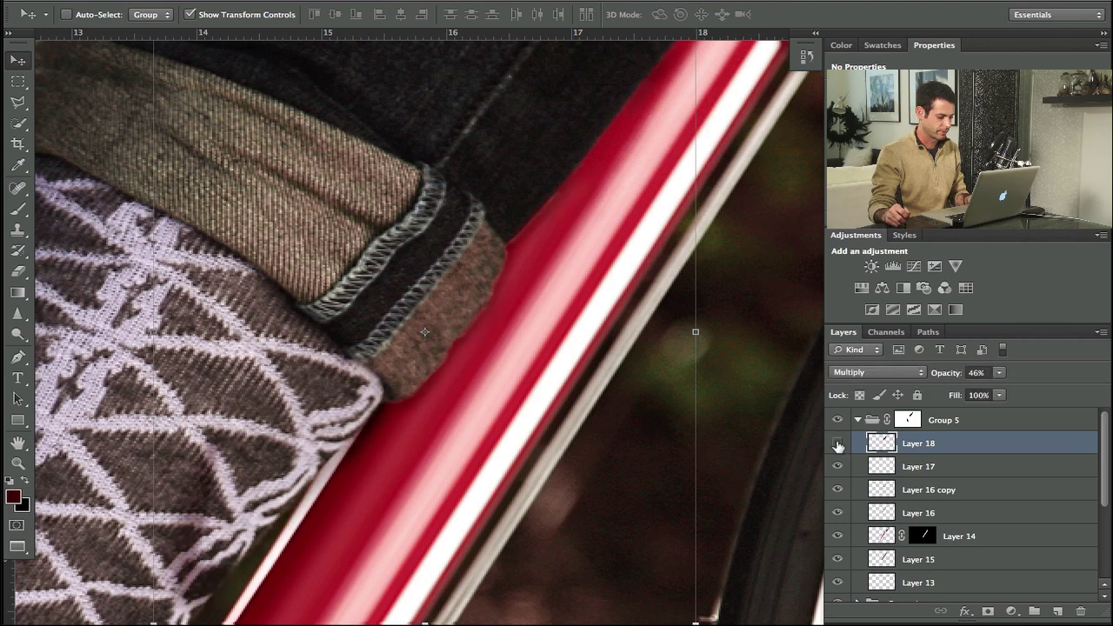
pyautogui.click(838, 444)
pyautogui.click(839, 443)
# Step: Add a layer mask to the shadow layer and paint out excess shadow around the cuff and jeans with a black brush at 80% flow
pyautogui.press('alt+shift+super+m')
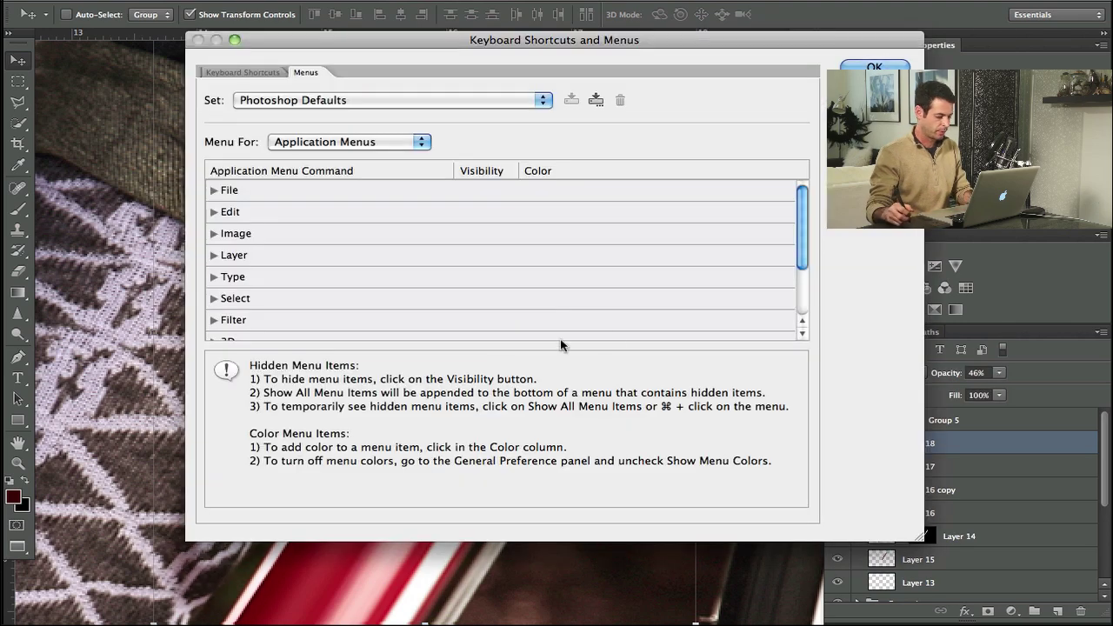
pyautogui.press('Escape')
pyautogui.click(988, 614)
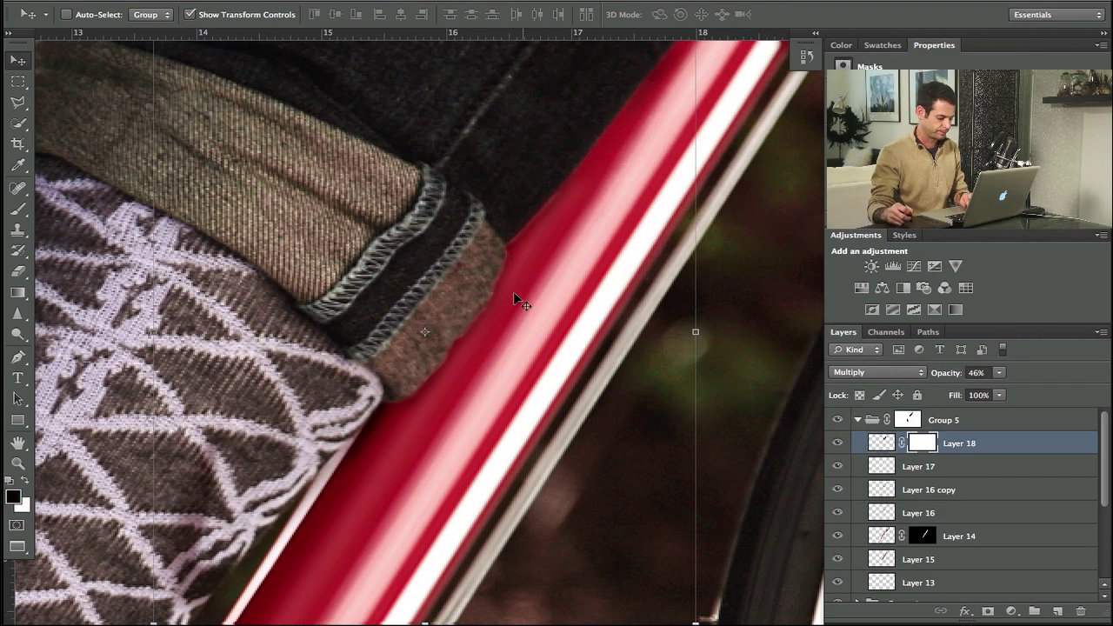
pyautogui.press('b')
pyautogui.hotkey('shift', '8')
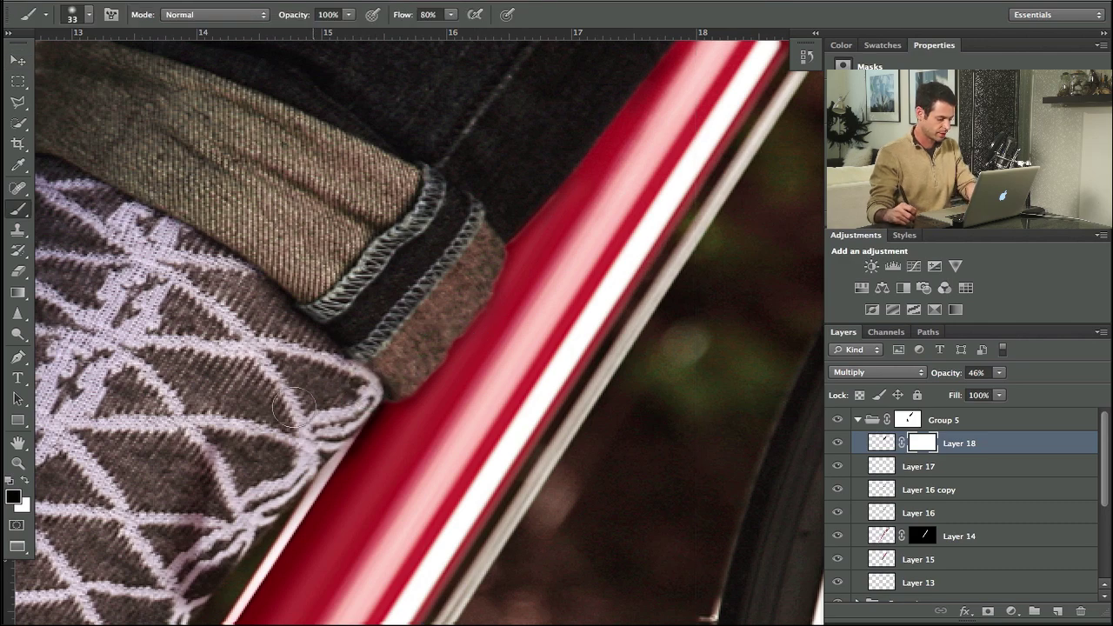
pyautogui.moveTo(338, 333); pyautogui.dragTo(405, 216)
pyautogui.moveTo(247, 447); pyautogui.dragTo(295, 304)
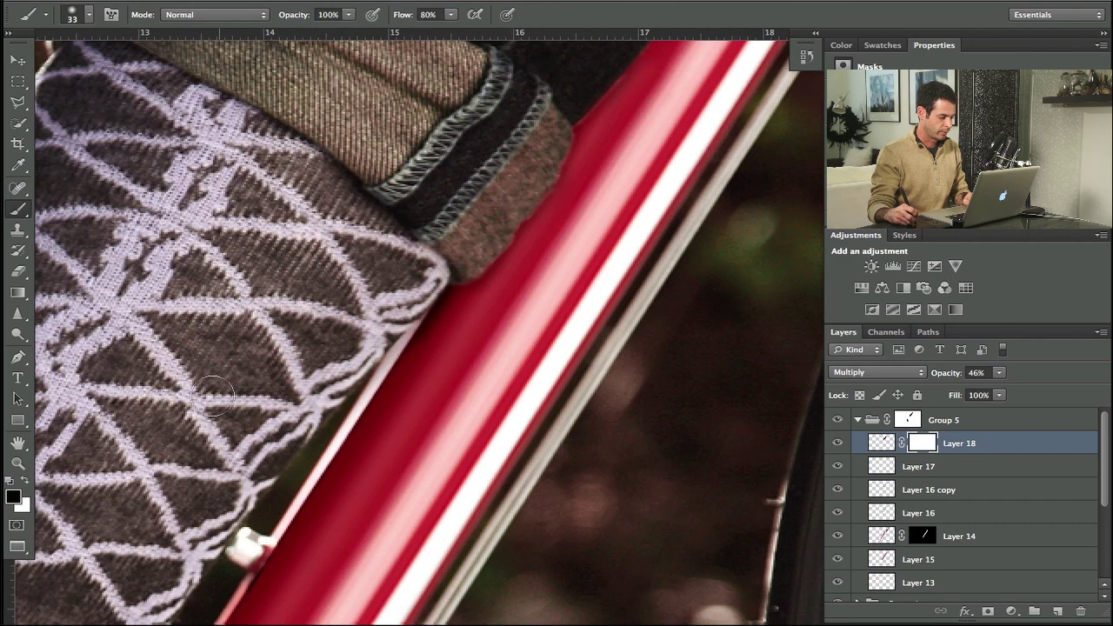
pyautogui.moveTo(447, 179); pyautogui.dragTo(373, 351)
pyautogui.moveTo(624, 104); pyautogui.dragTo(527, 222)
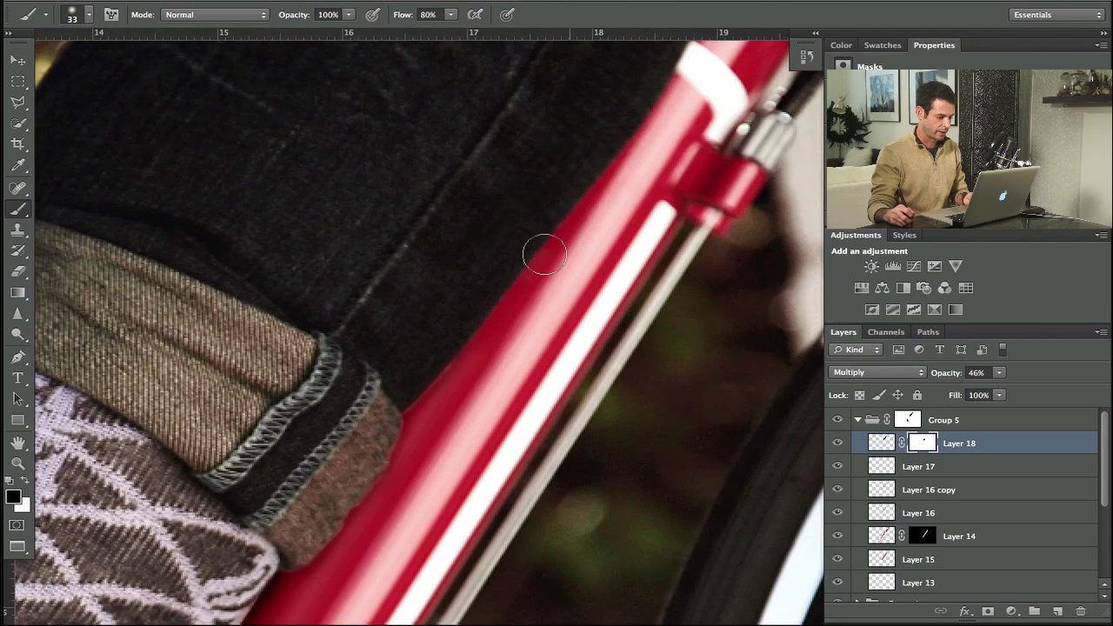
# Step: Compare the tube beside the cuff with and without the shadow layer, and with and without all of Group 5
pyautogui.click(838, 445)
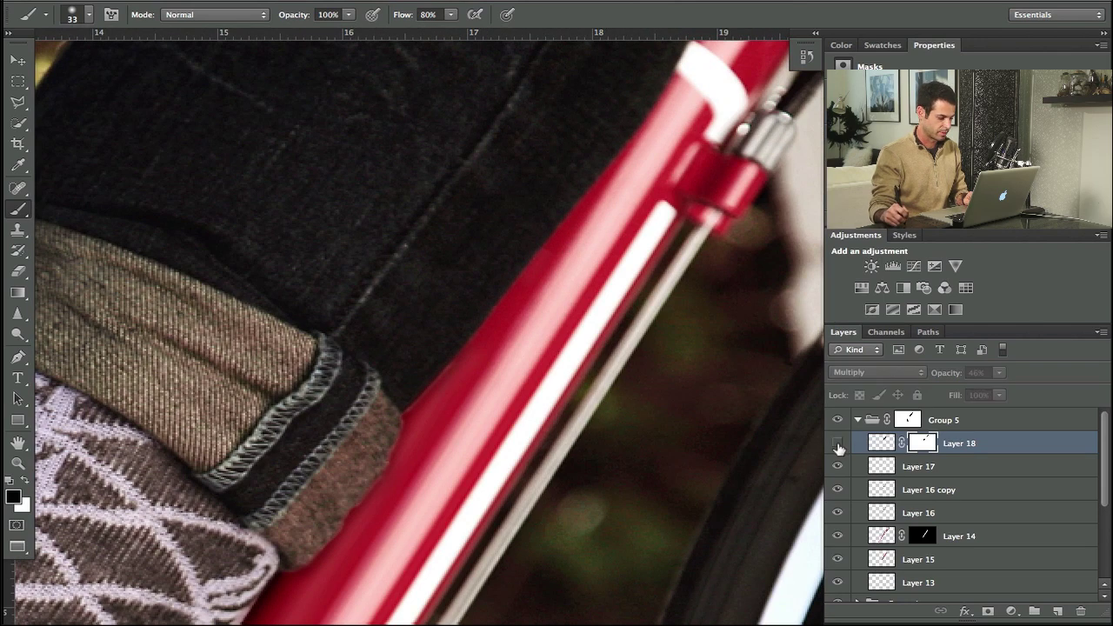
pyautogui.click(838, 445)
pyautogui.click(838, 445)
pyautogui.click(838, 445)
pyautogui.click(837, 422)
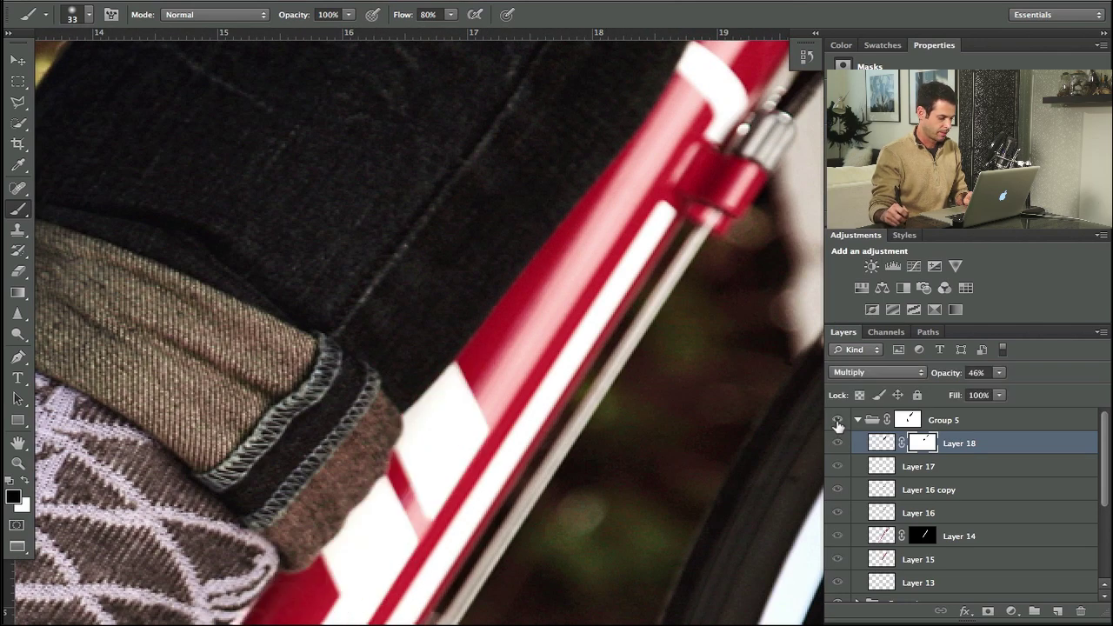
pyautogui.click(837, 422)
pyautogui.click(837, 422)
pyautogui.click(837, 422)
# Step: Review the finished tube, cuff and shoe area against the whole bicycle photo
pyautogui.moveTo(559, 446); pyautogui.dragTo(638, 281)
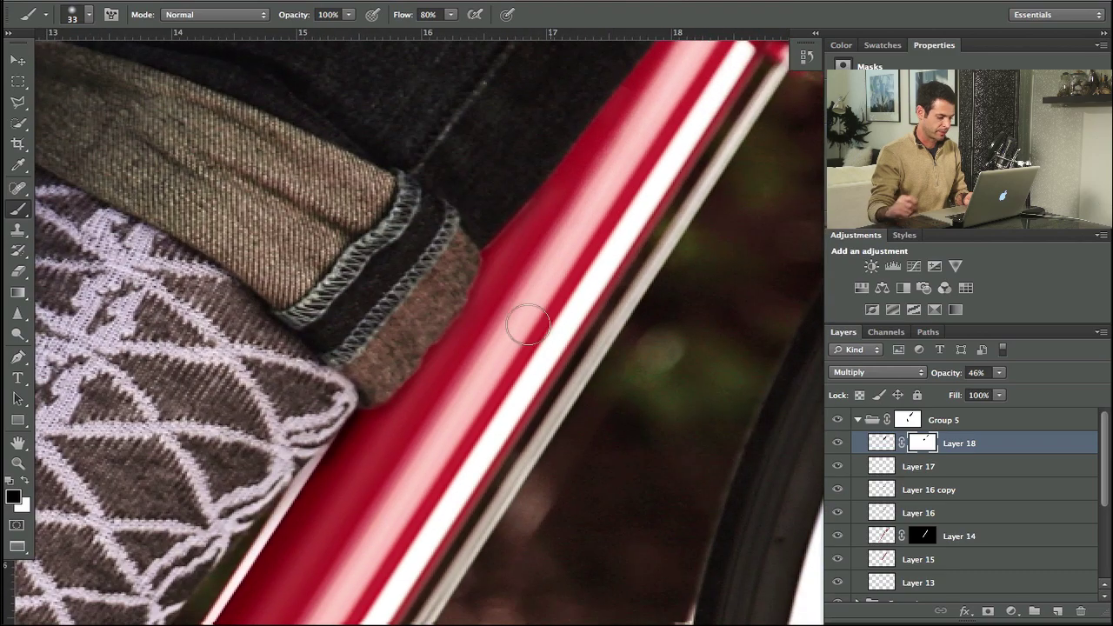
pyautogui.press('super+minus')
pyautogui.press('super+minus')
pyautogui.press('super+minus')
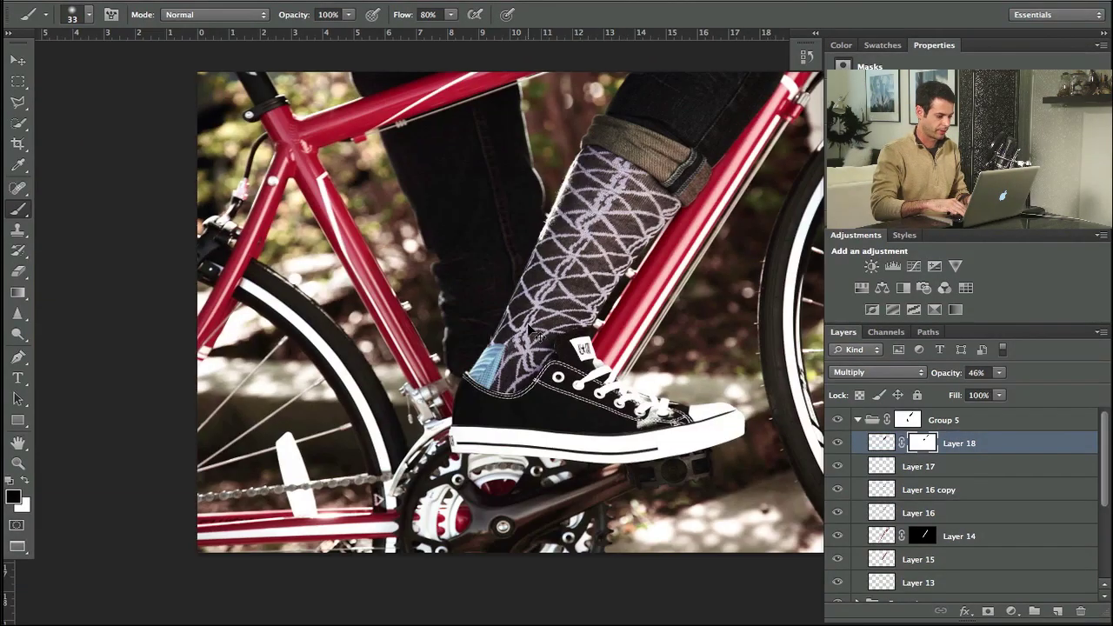
pyautogui.scroll(-2, 538, 337)
pyautogui.moveTo(533, 394); pyautogui.dragTo(425, 377)
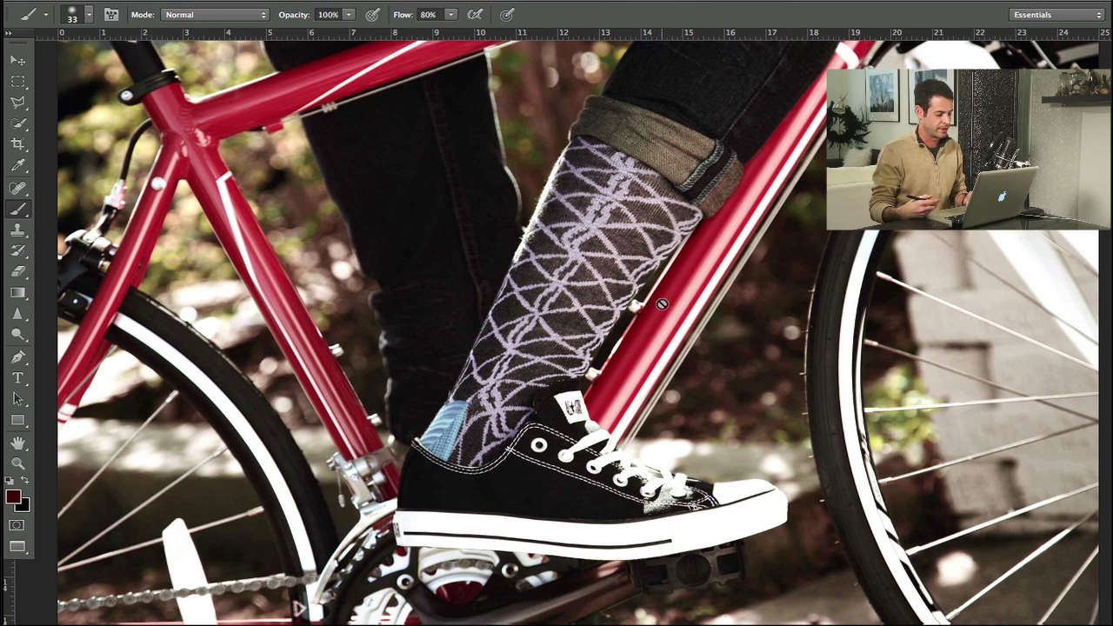
pyautogui.moveTo(556, 391); pyautogui.dragTo(502, 366)
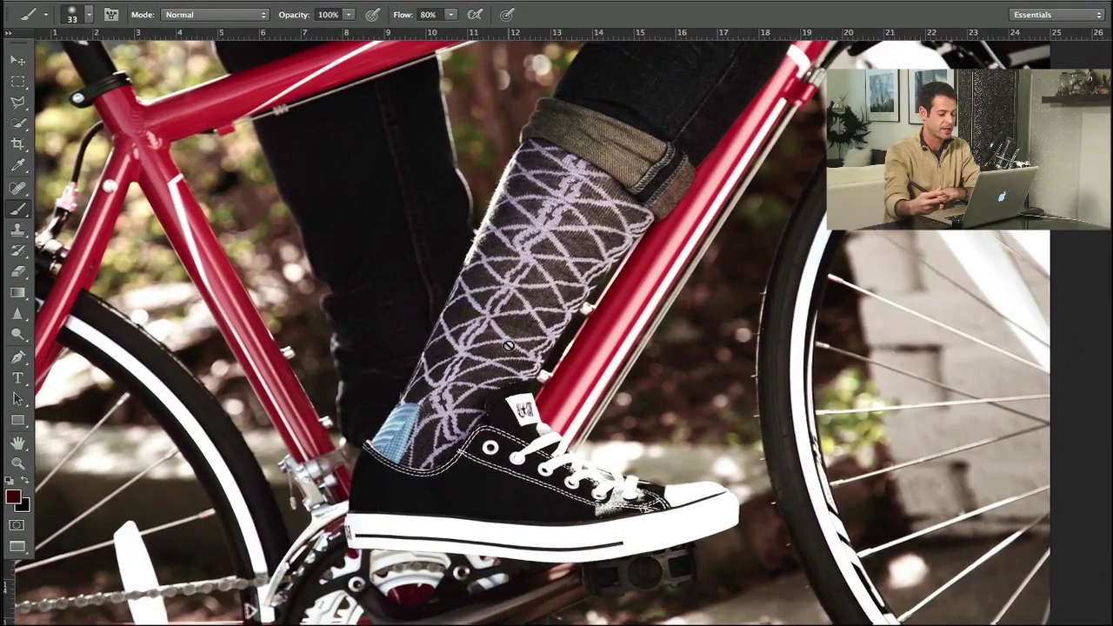